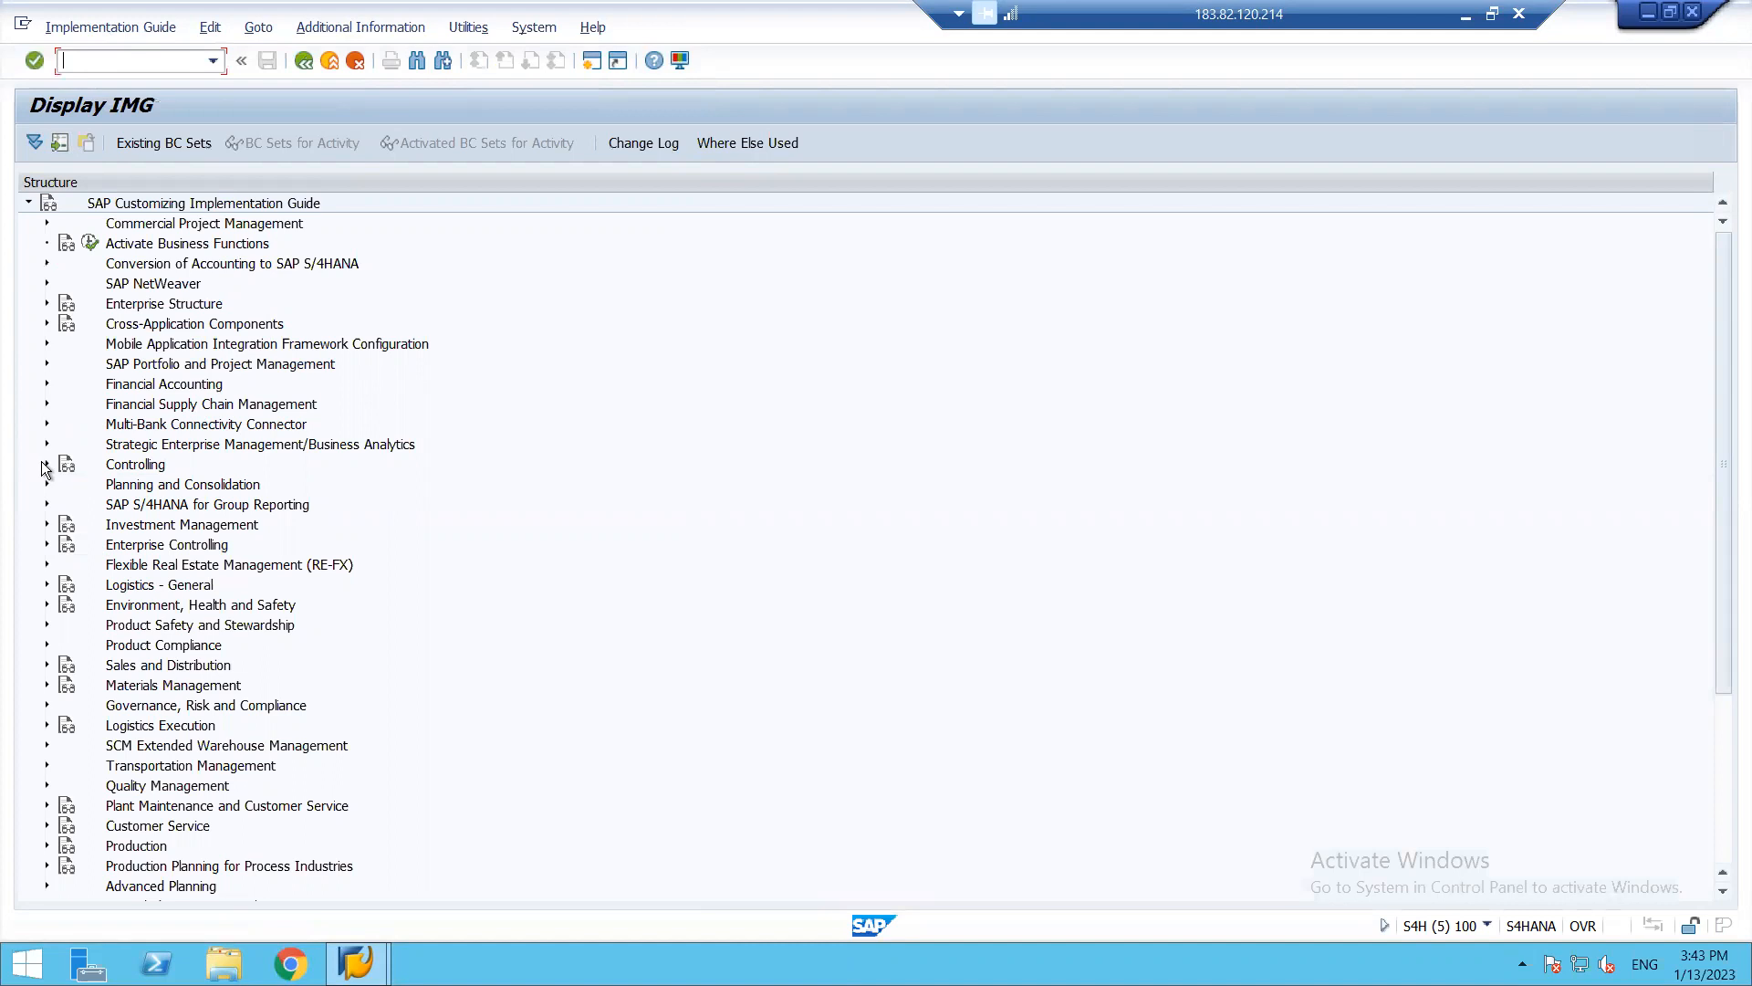
- Open Define Cost Component Structure in the basic settings for material costing, within Product Cost Planning of Product Cost Controlling
click(46, 466)
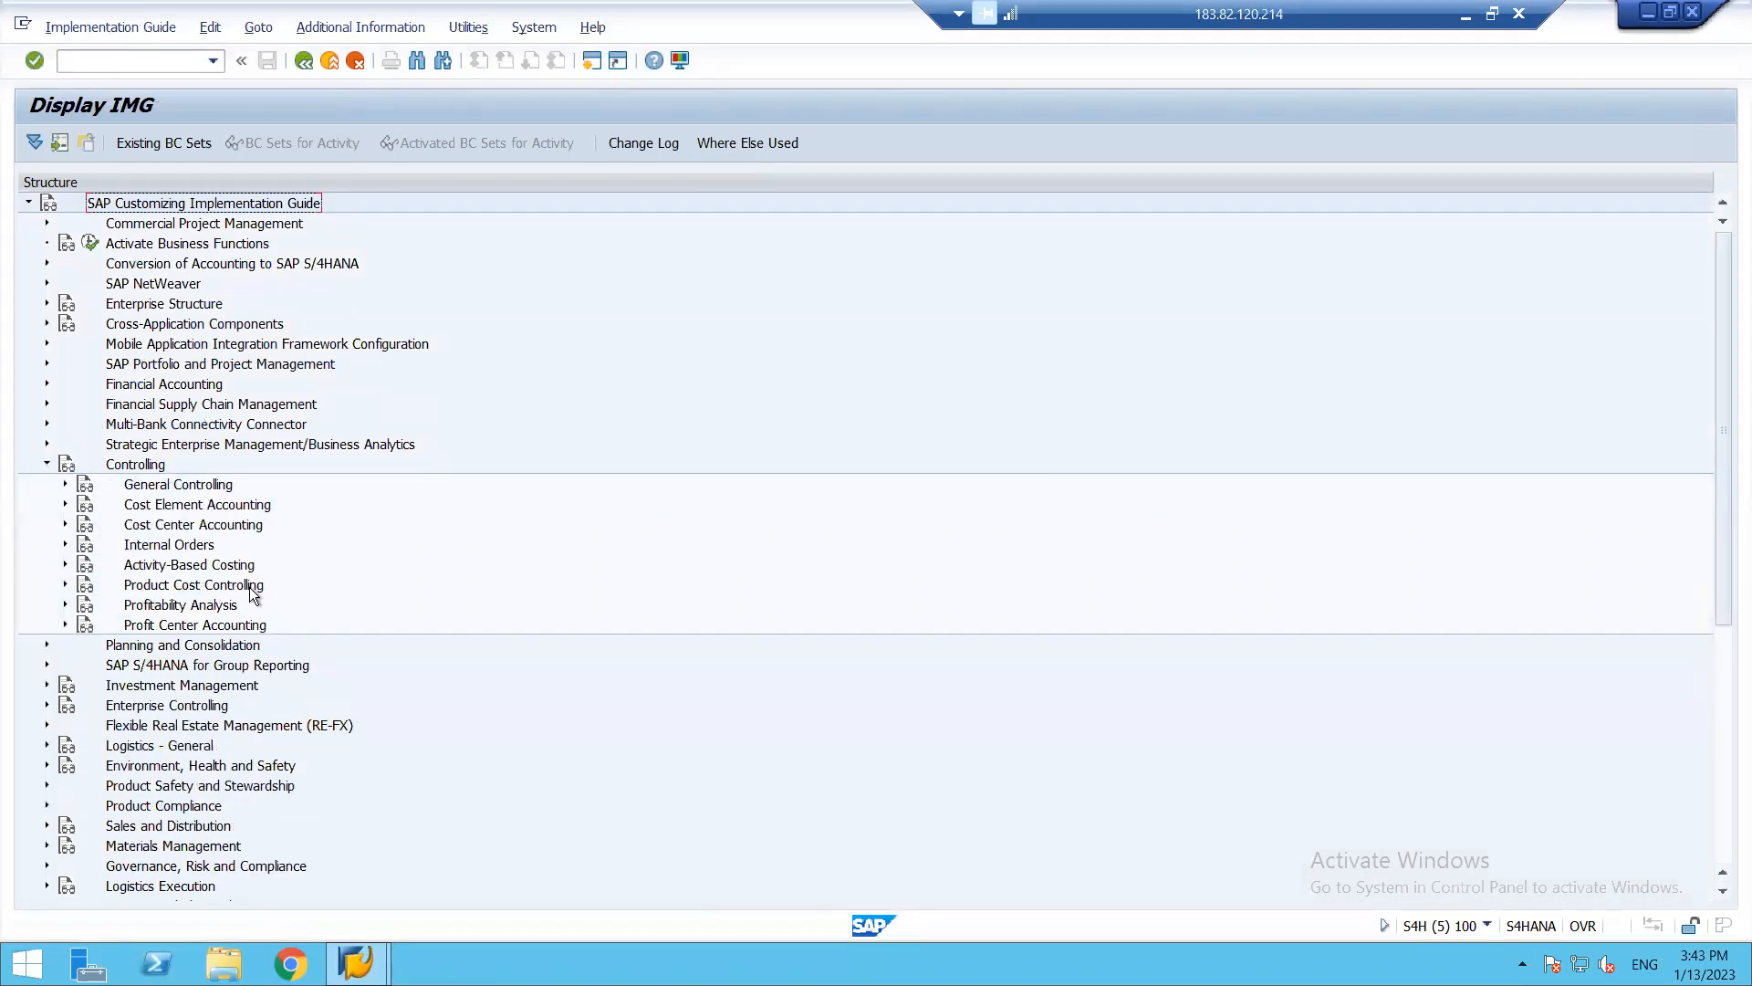
click(64, 585)
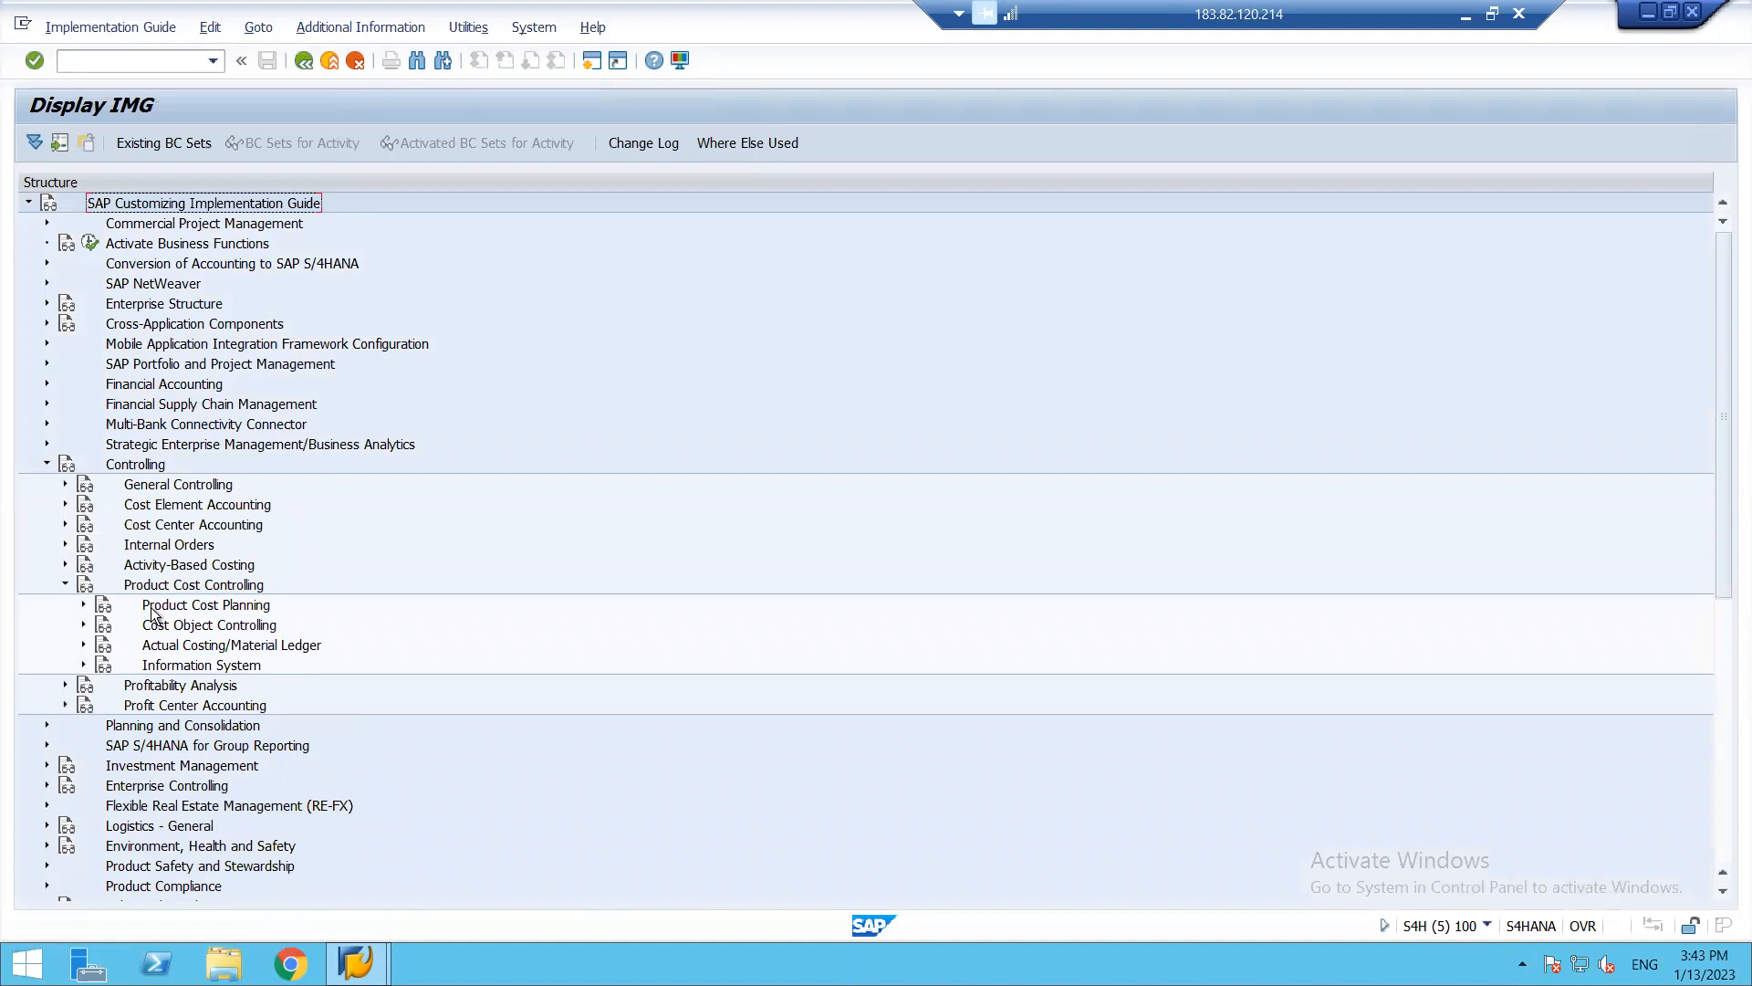
click(82, 606)
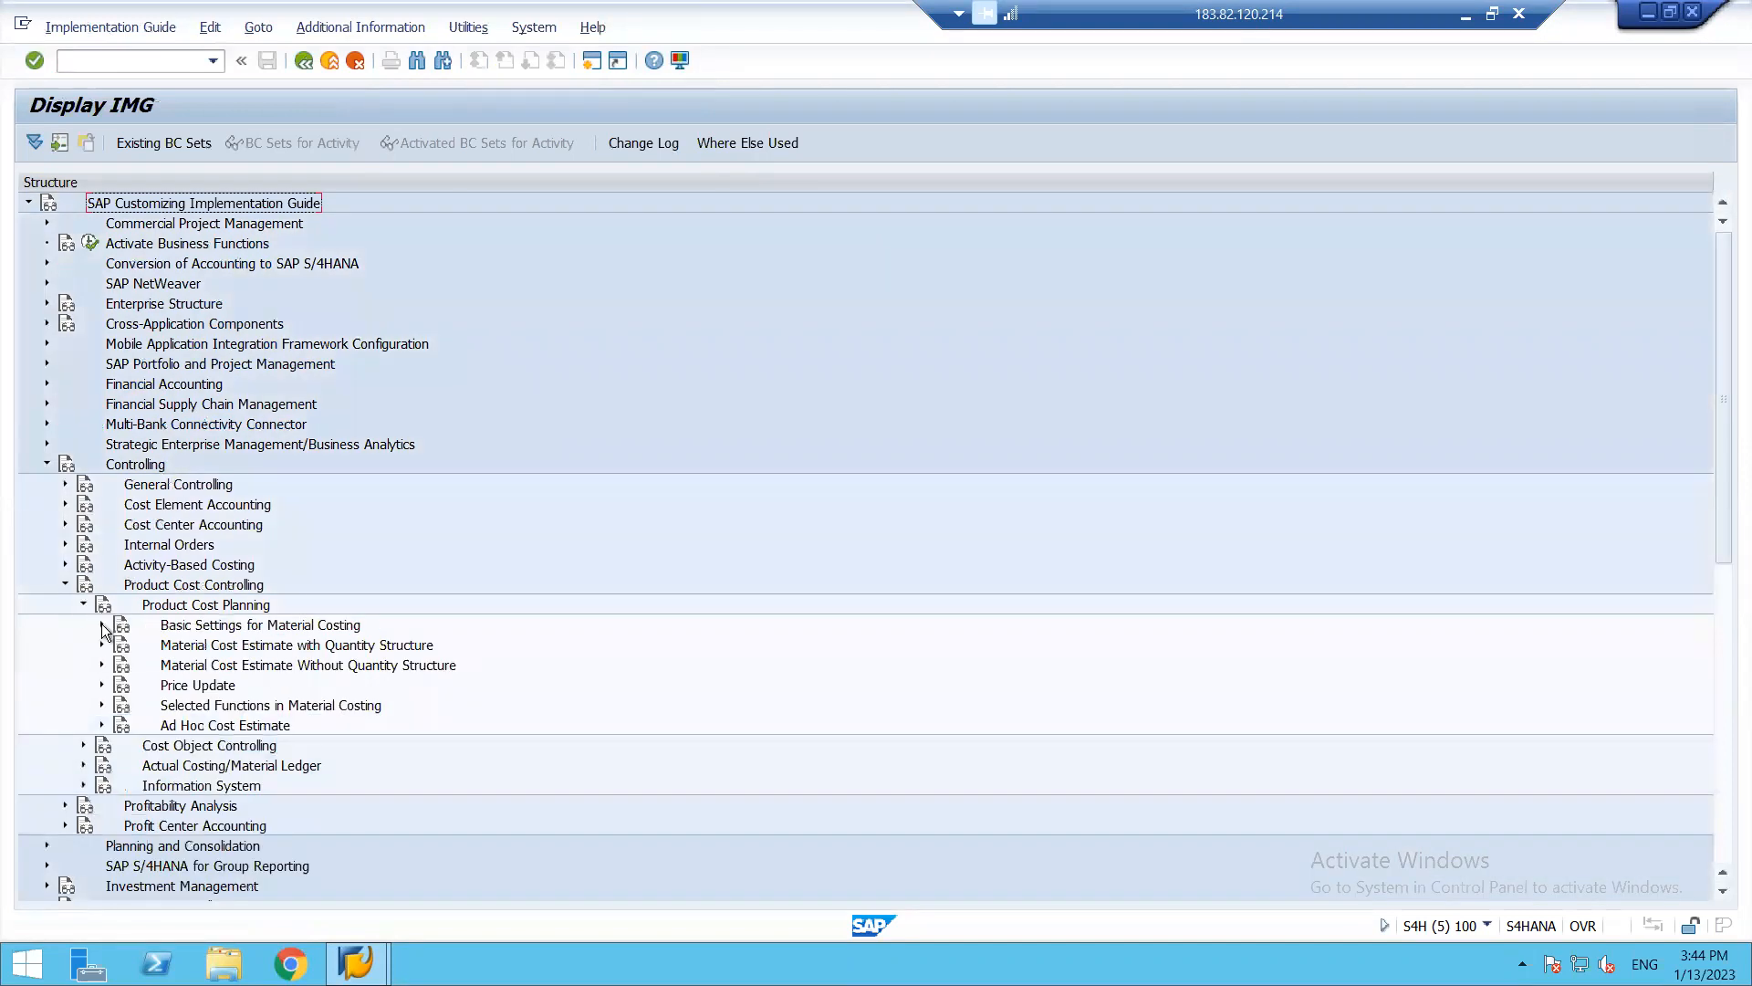
click(102, 626)
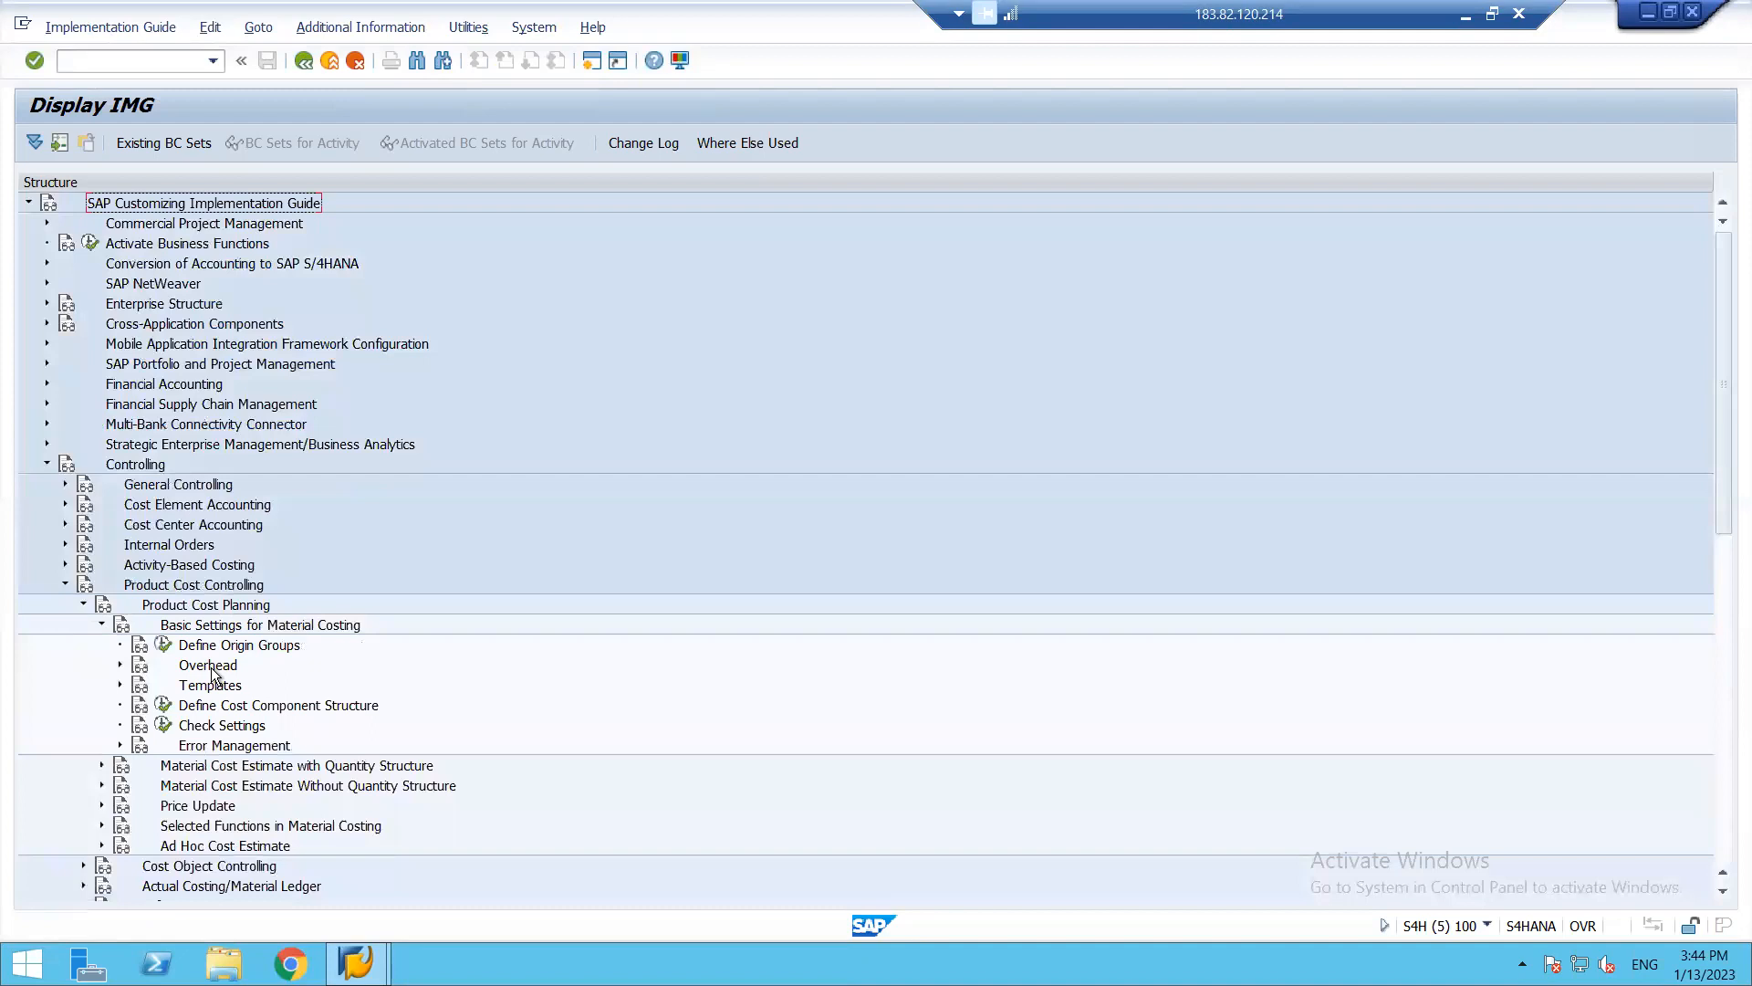
click(168, 706)
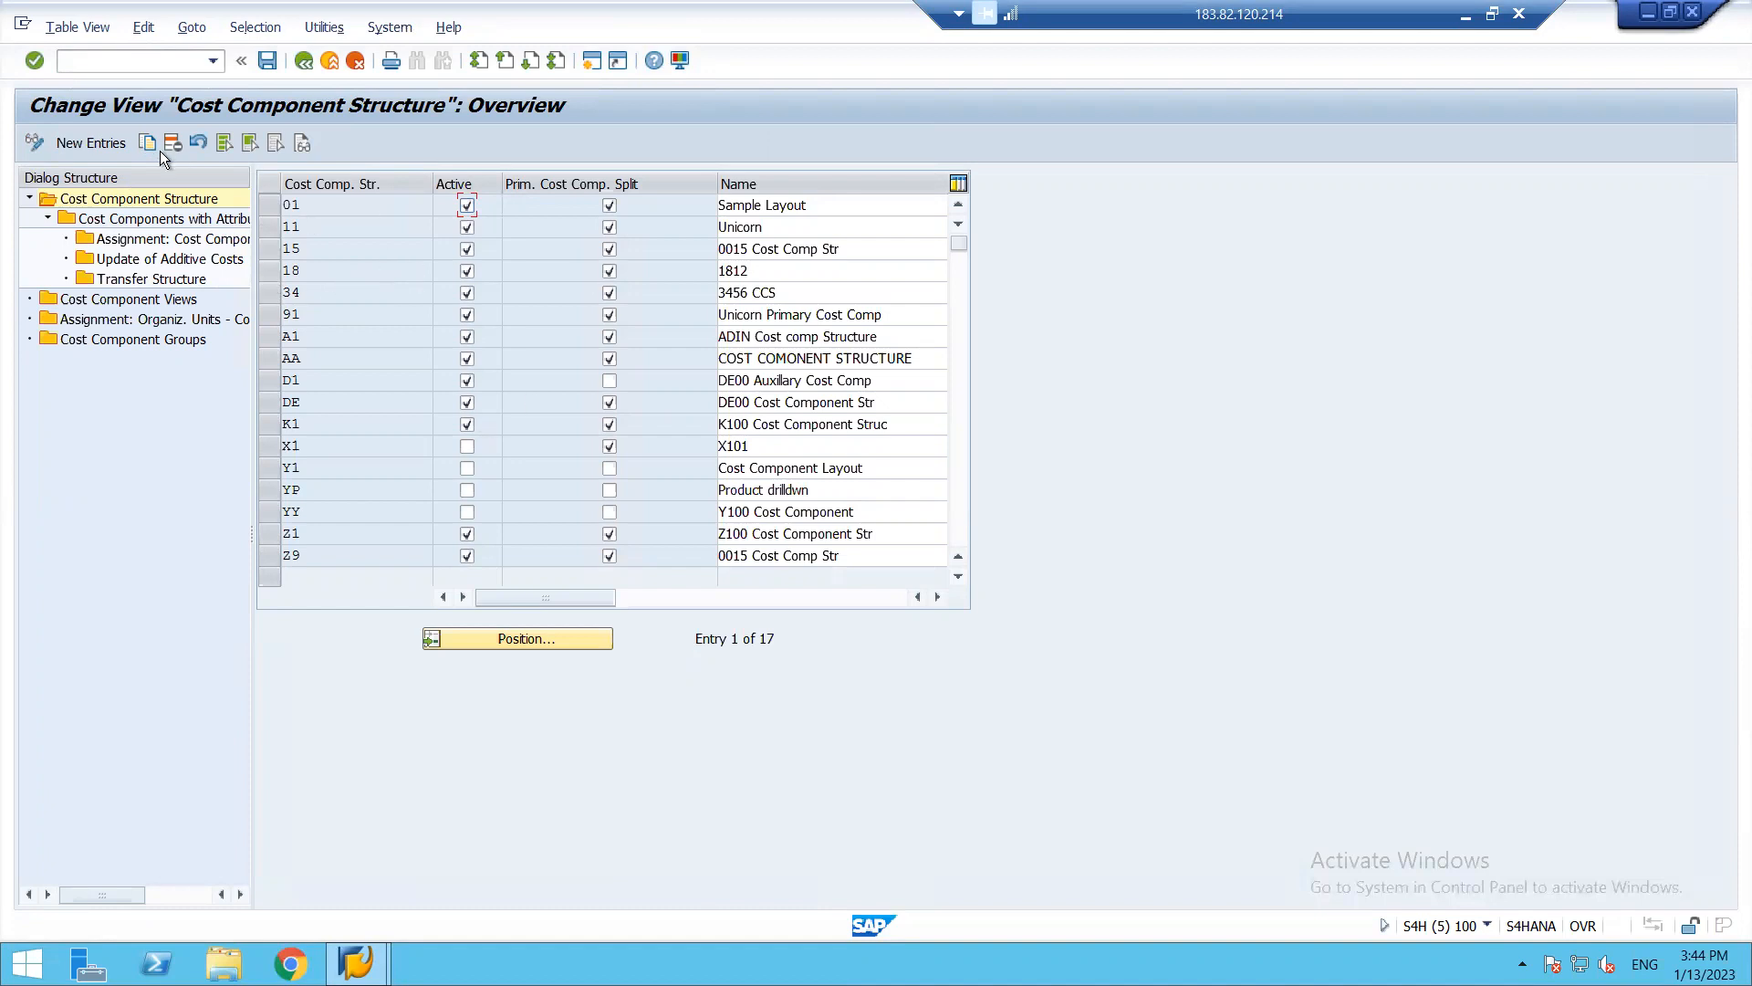
click(88, 144)
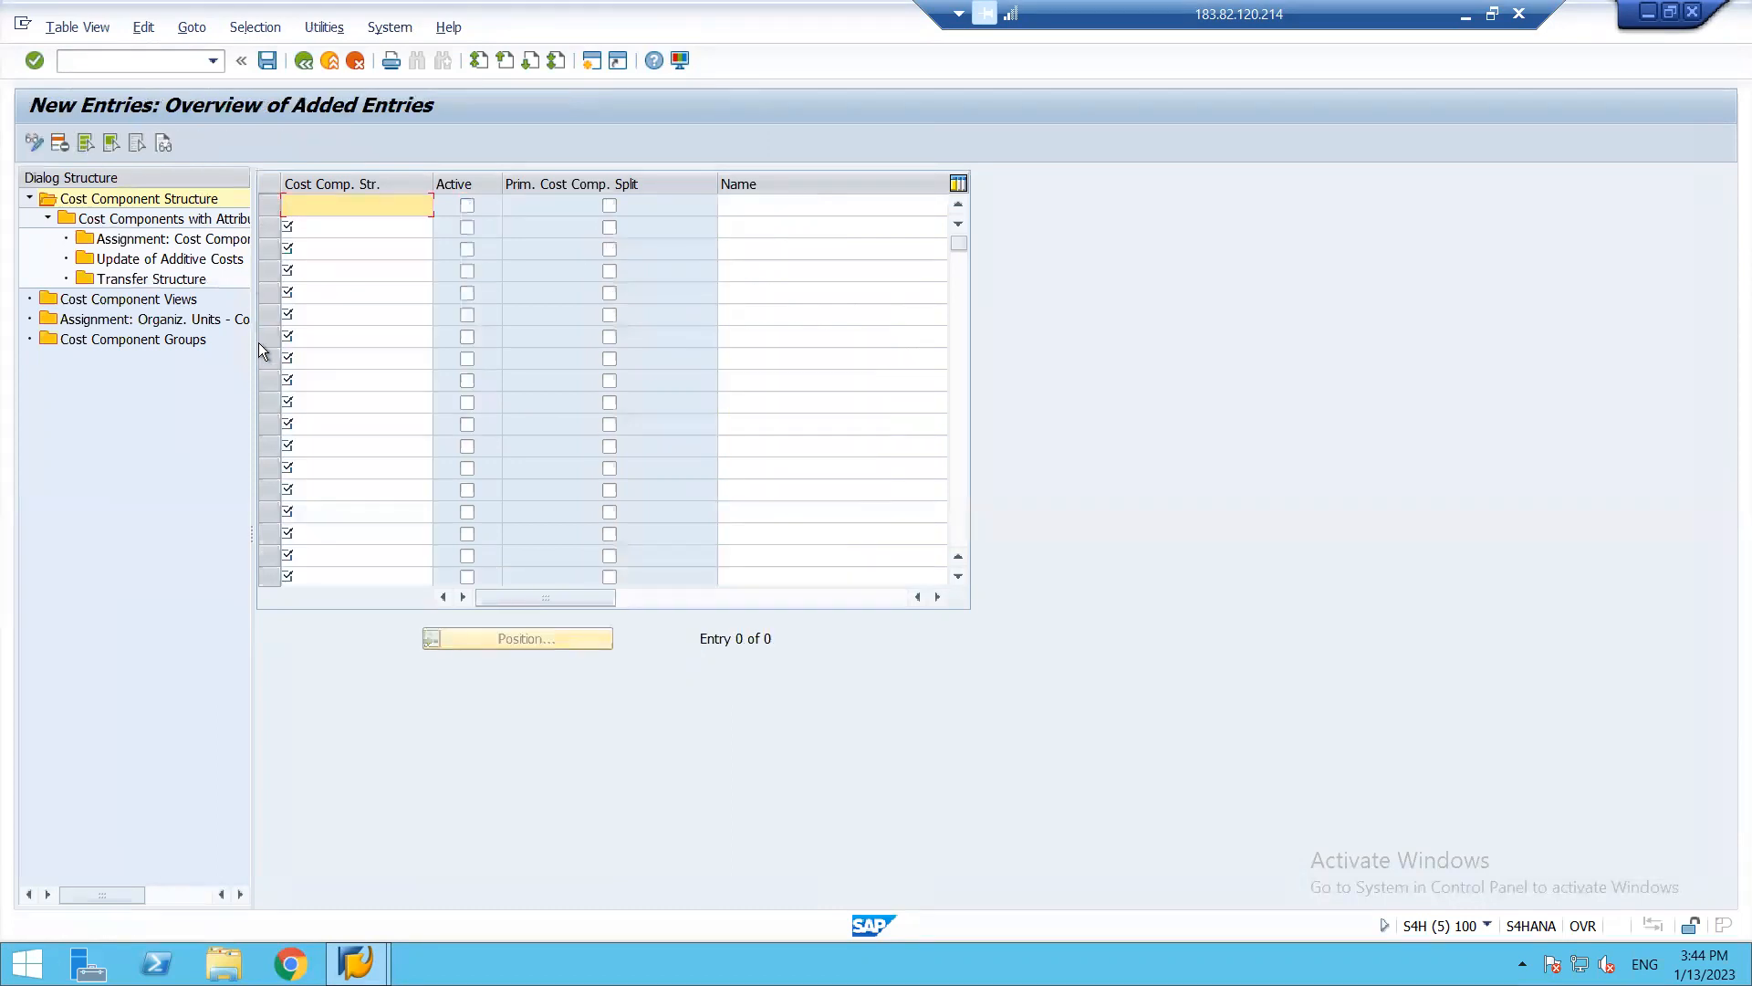
key(F3)
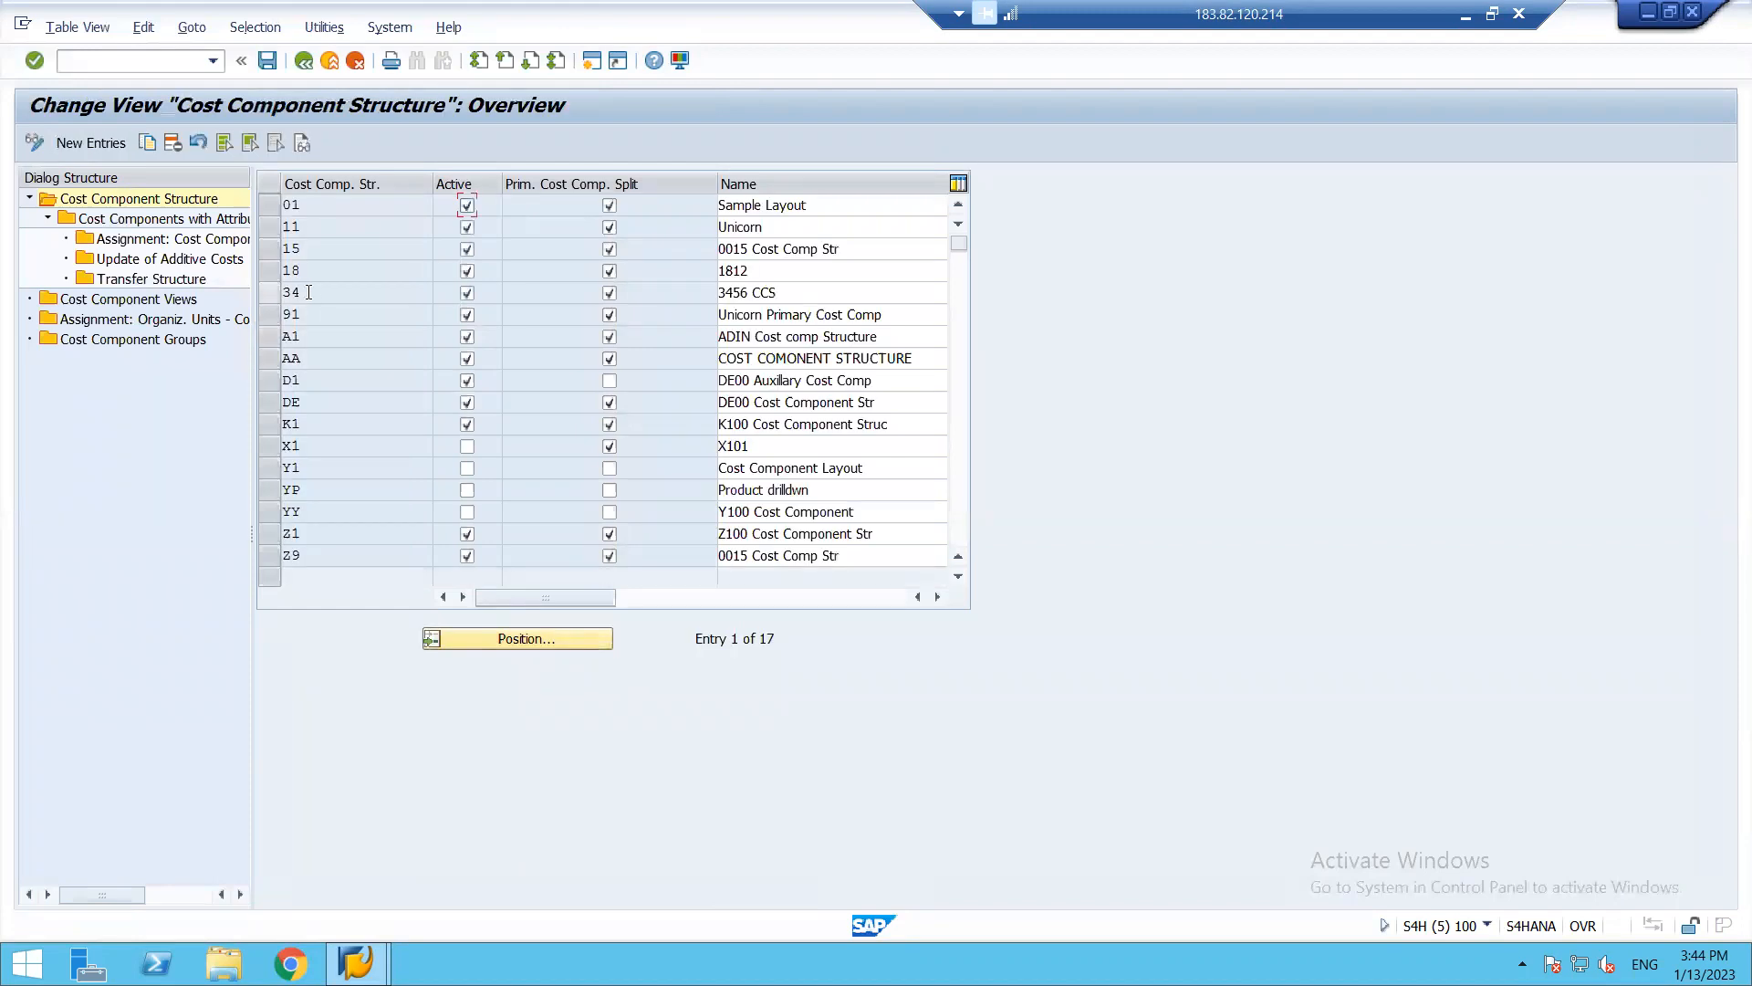
click(73, 146)
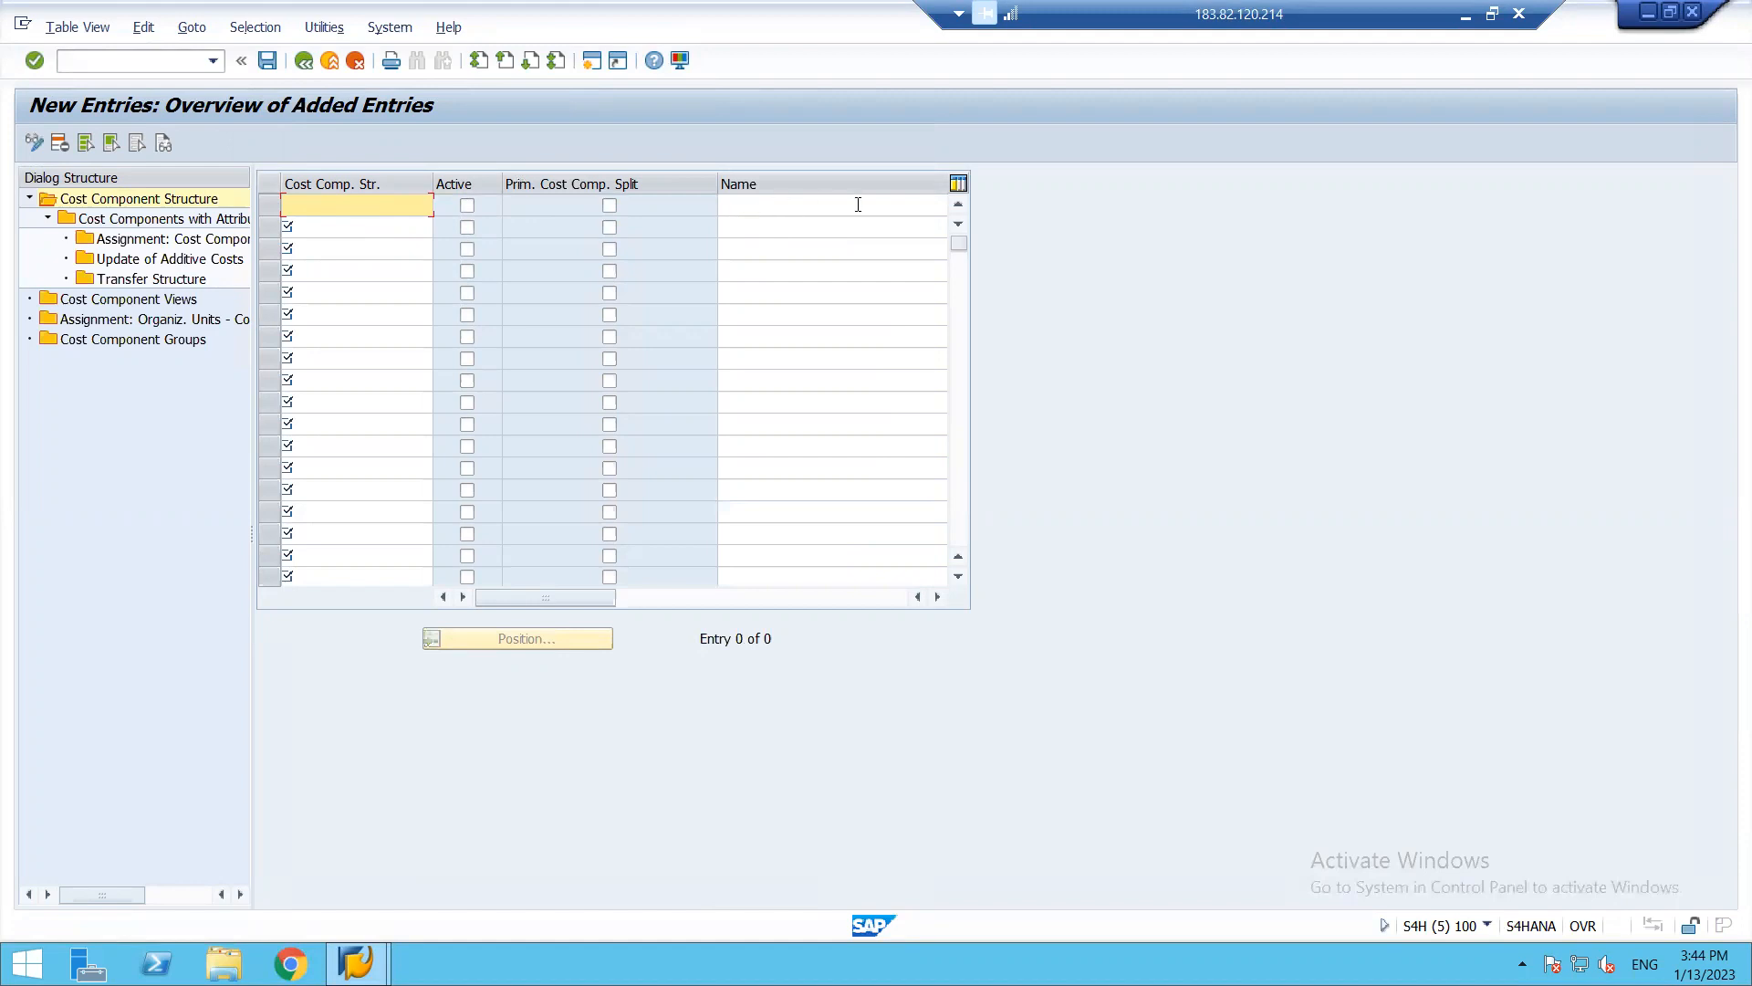
key(F3)
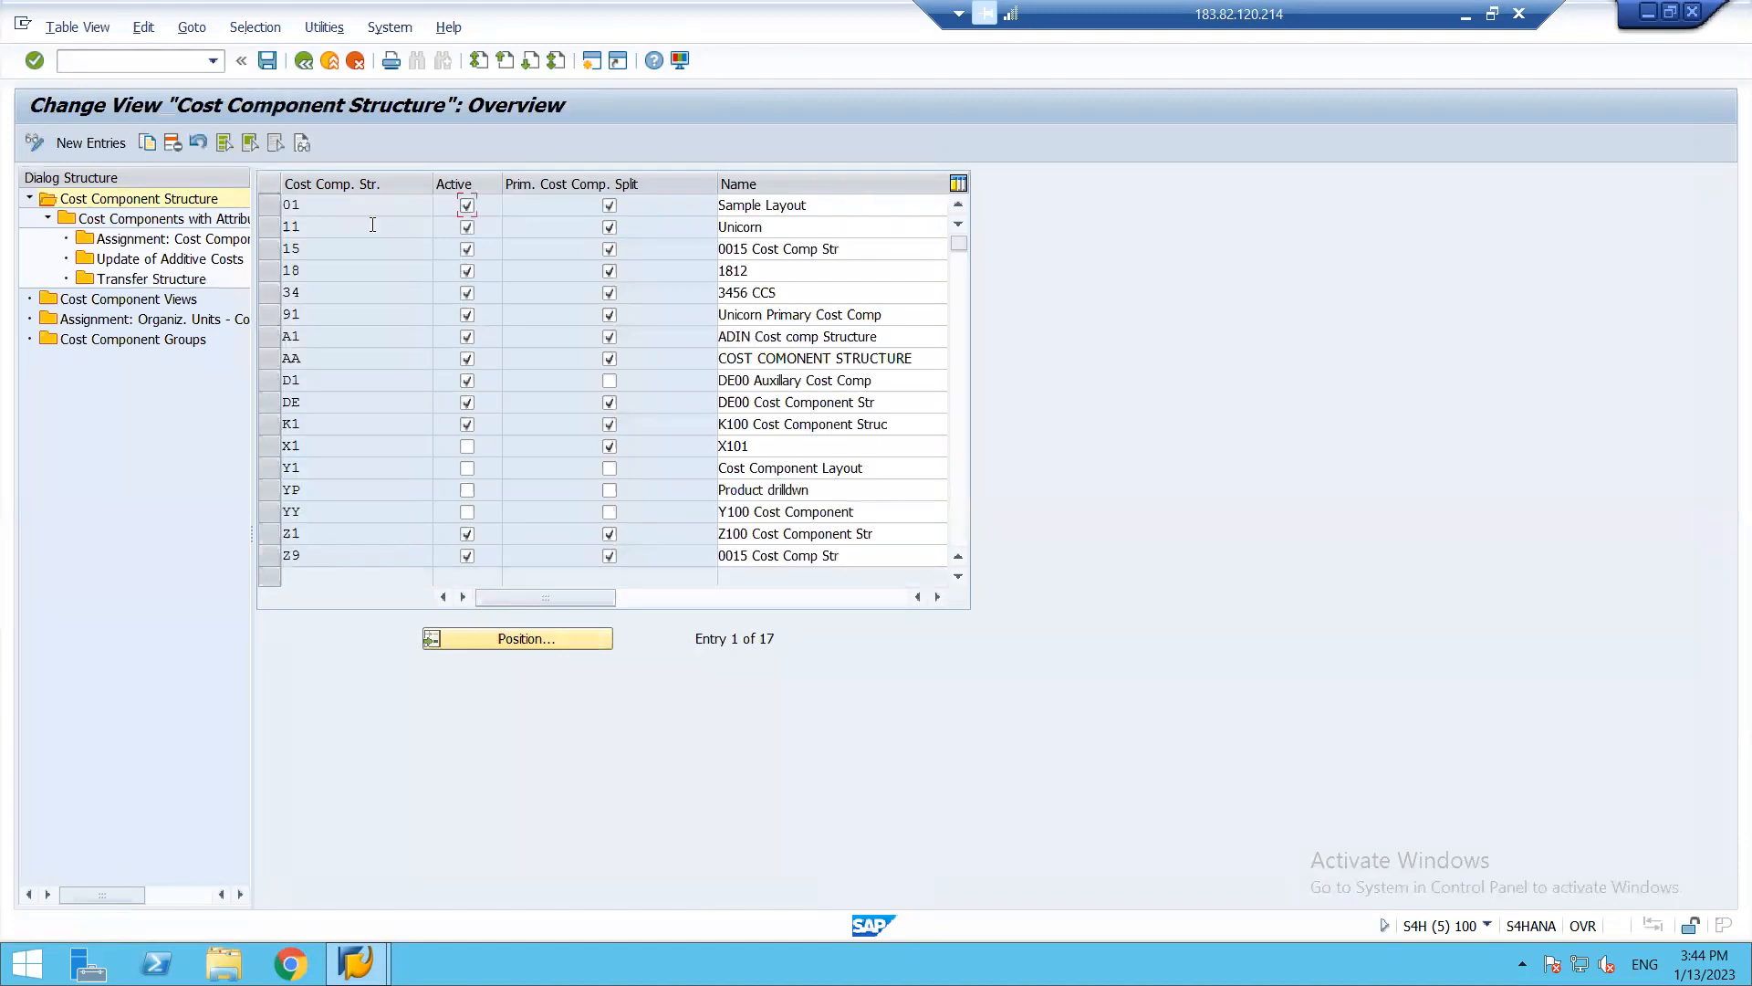
- Display the cost components with attributes of structure 18 and compare them with the dress costing slide in PowerPoint
click(272, 276)
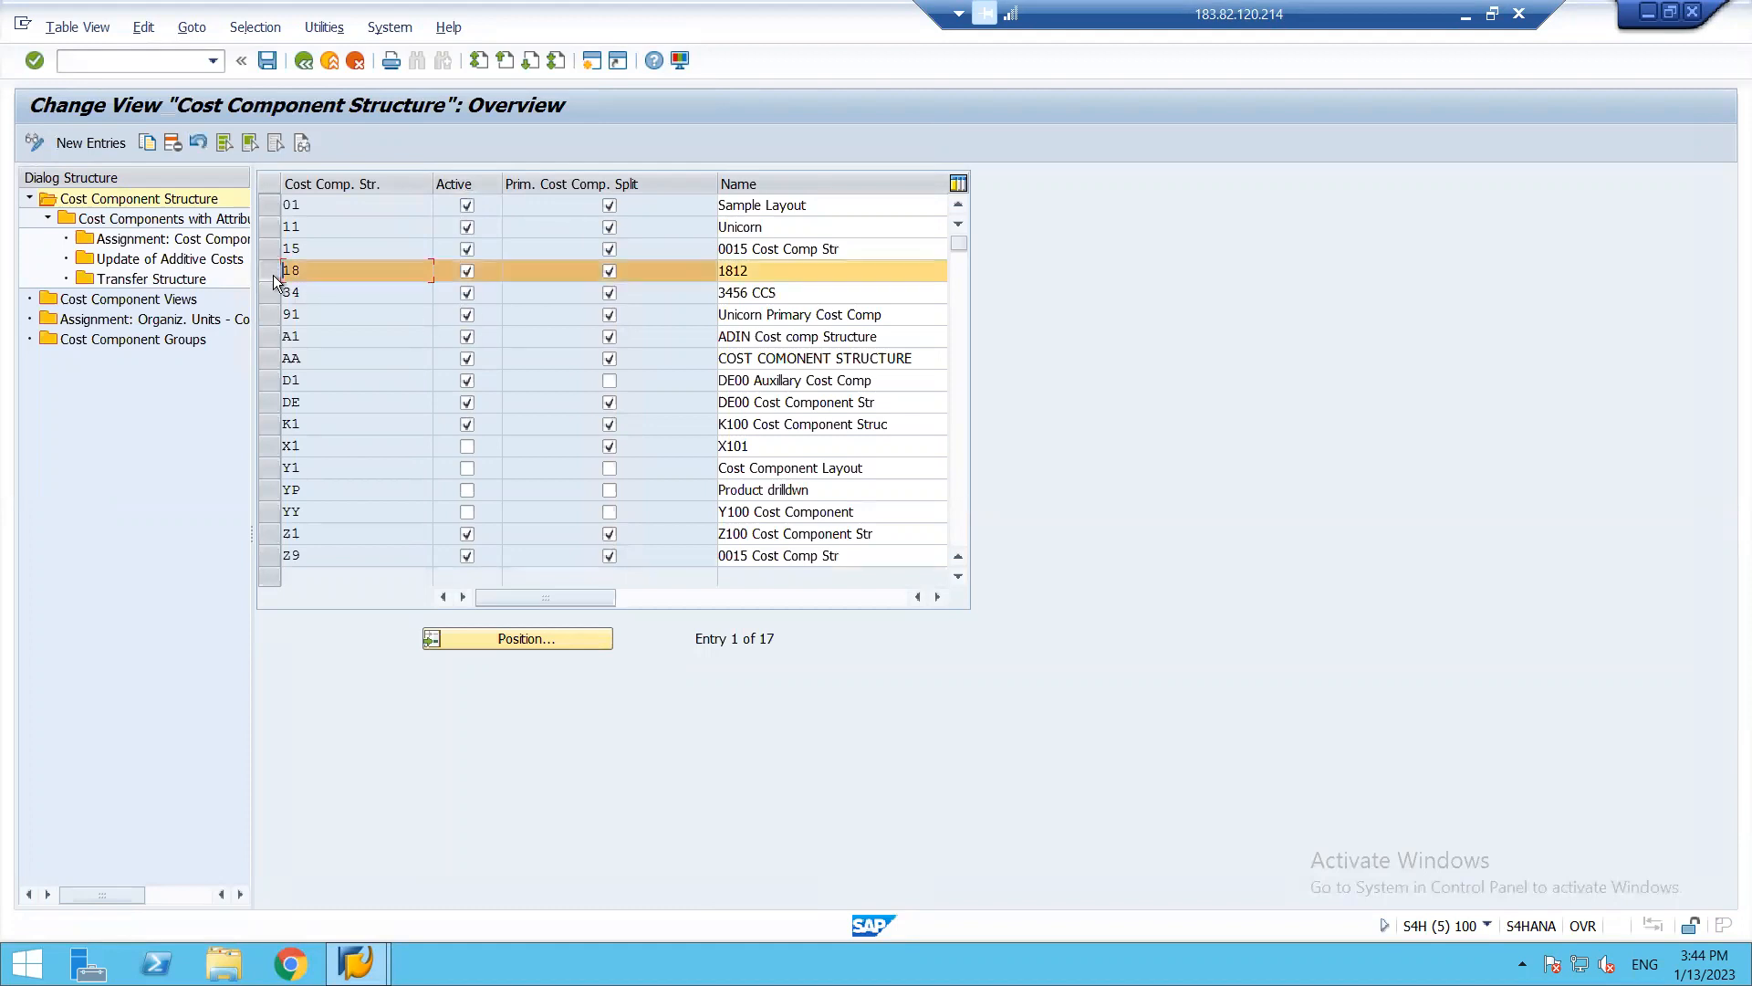
double_click(169, 222)
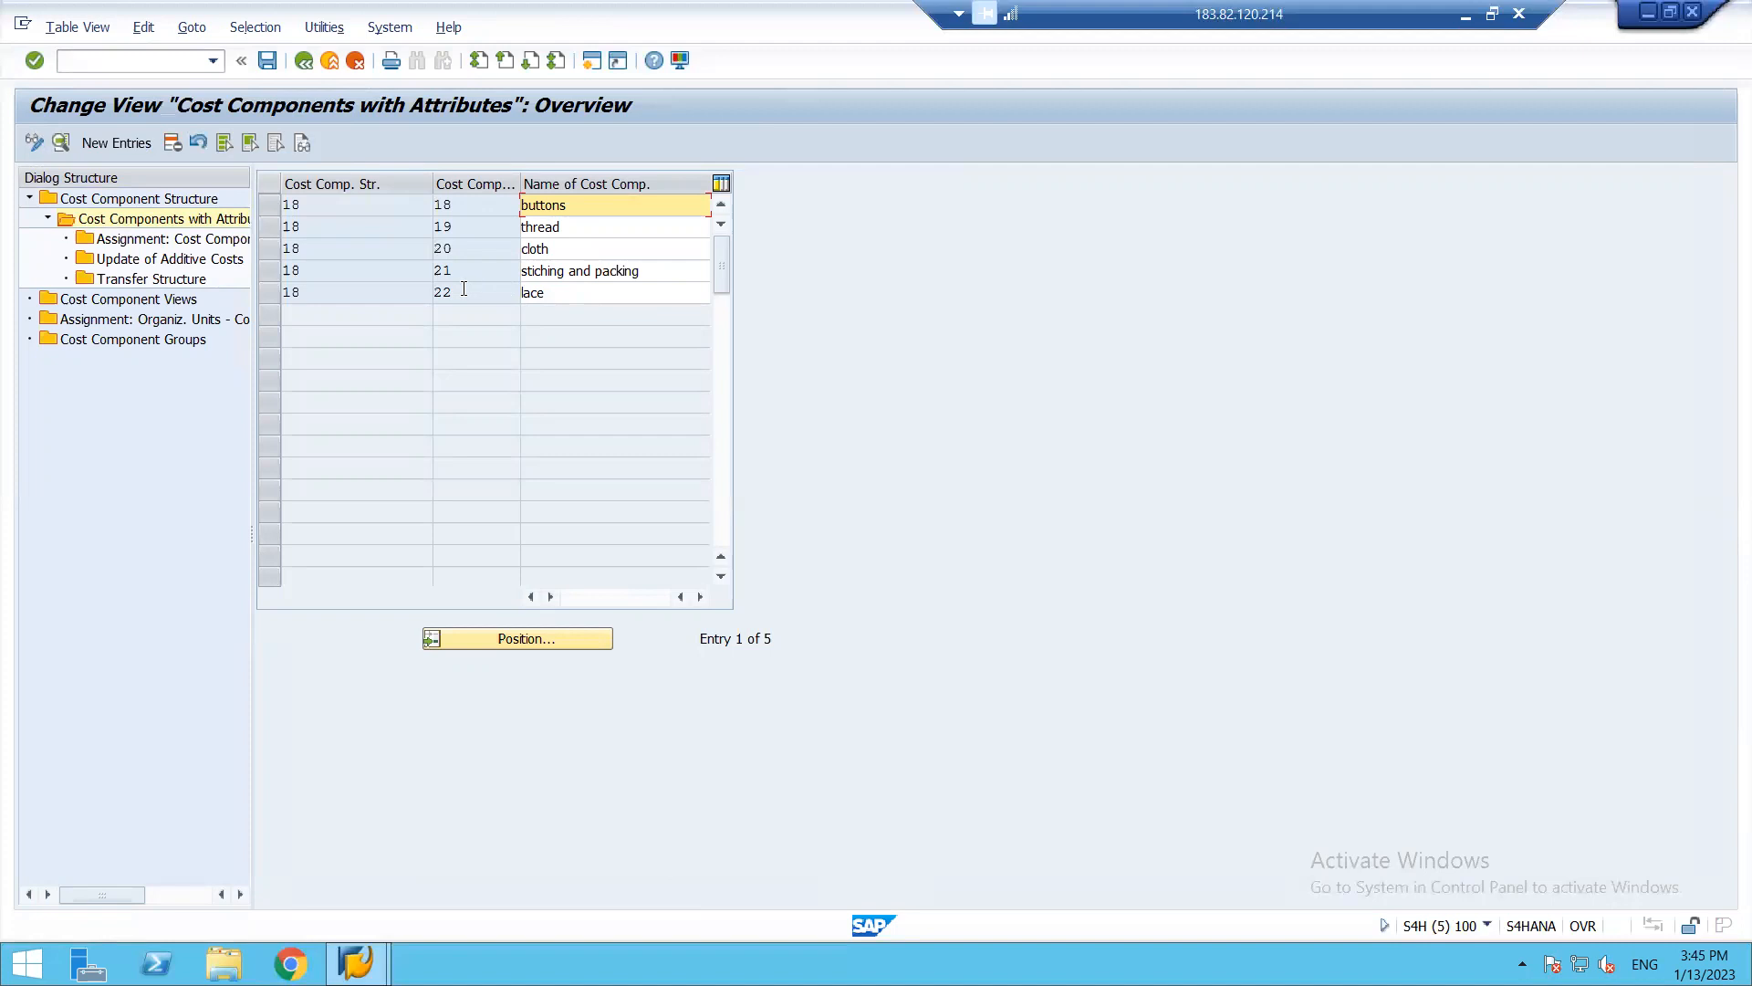
click(1463, 20)
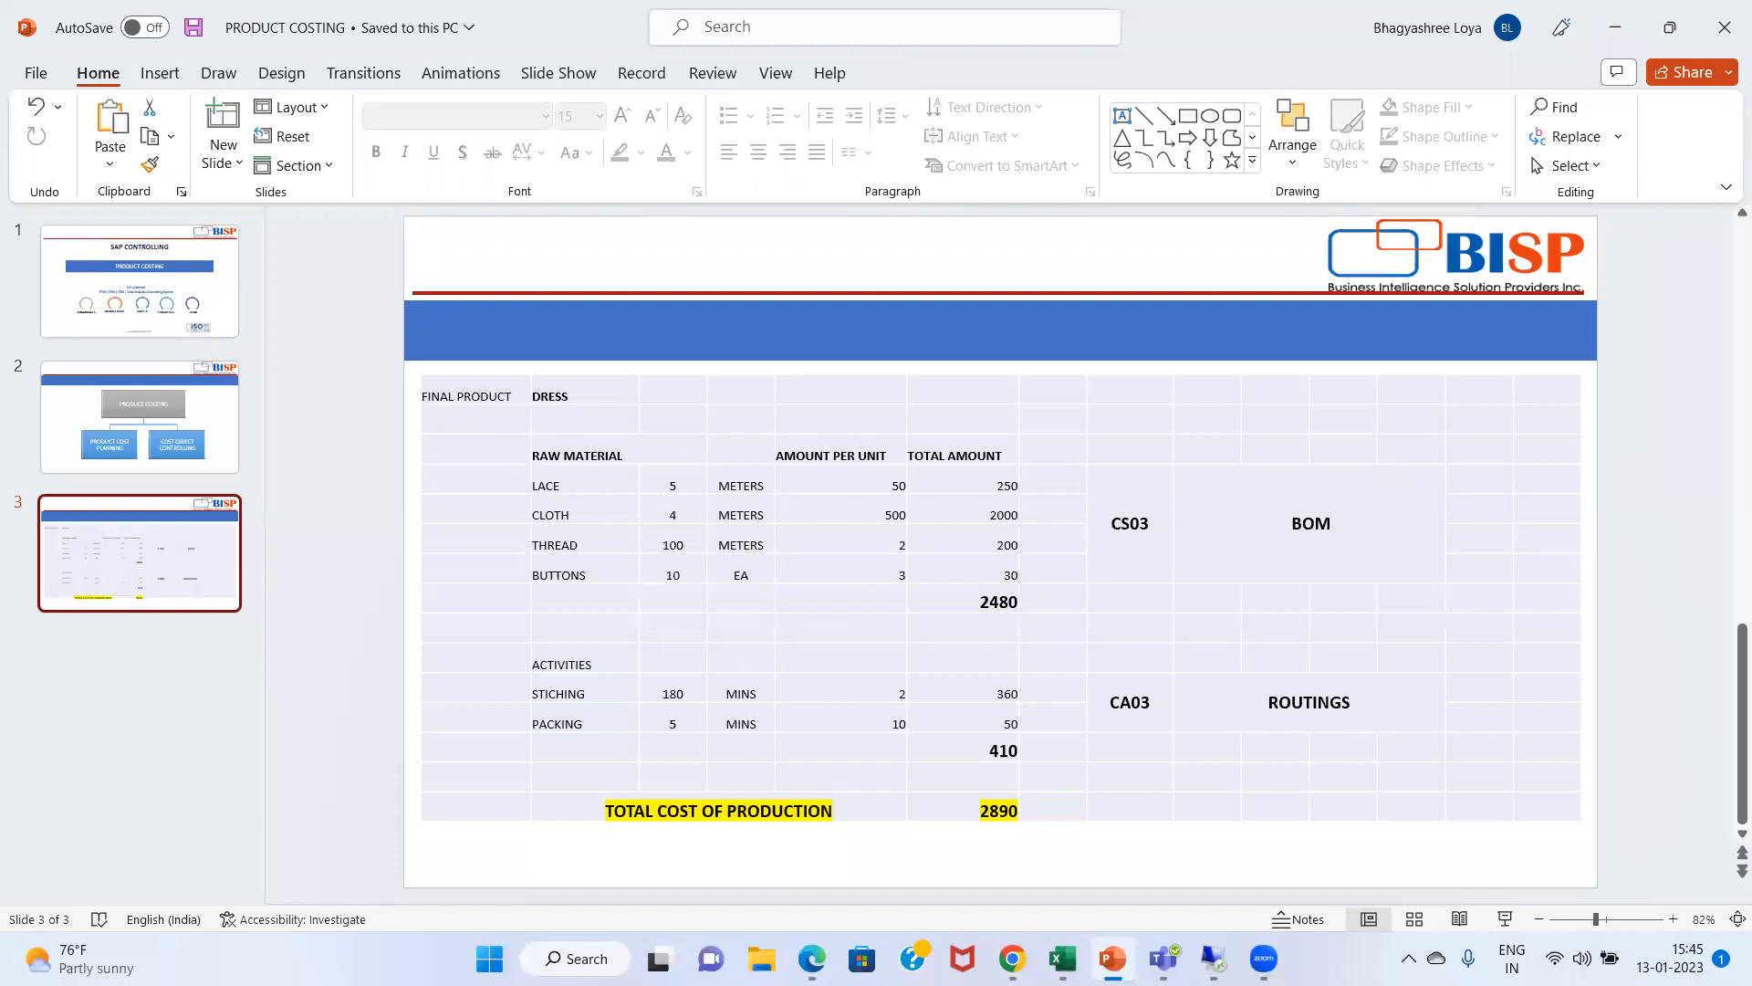
click(1213, 958)
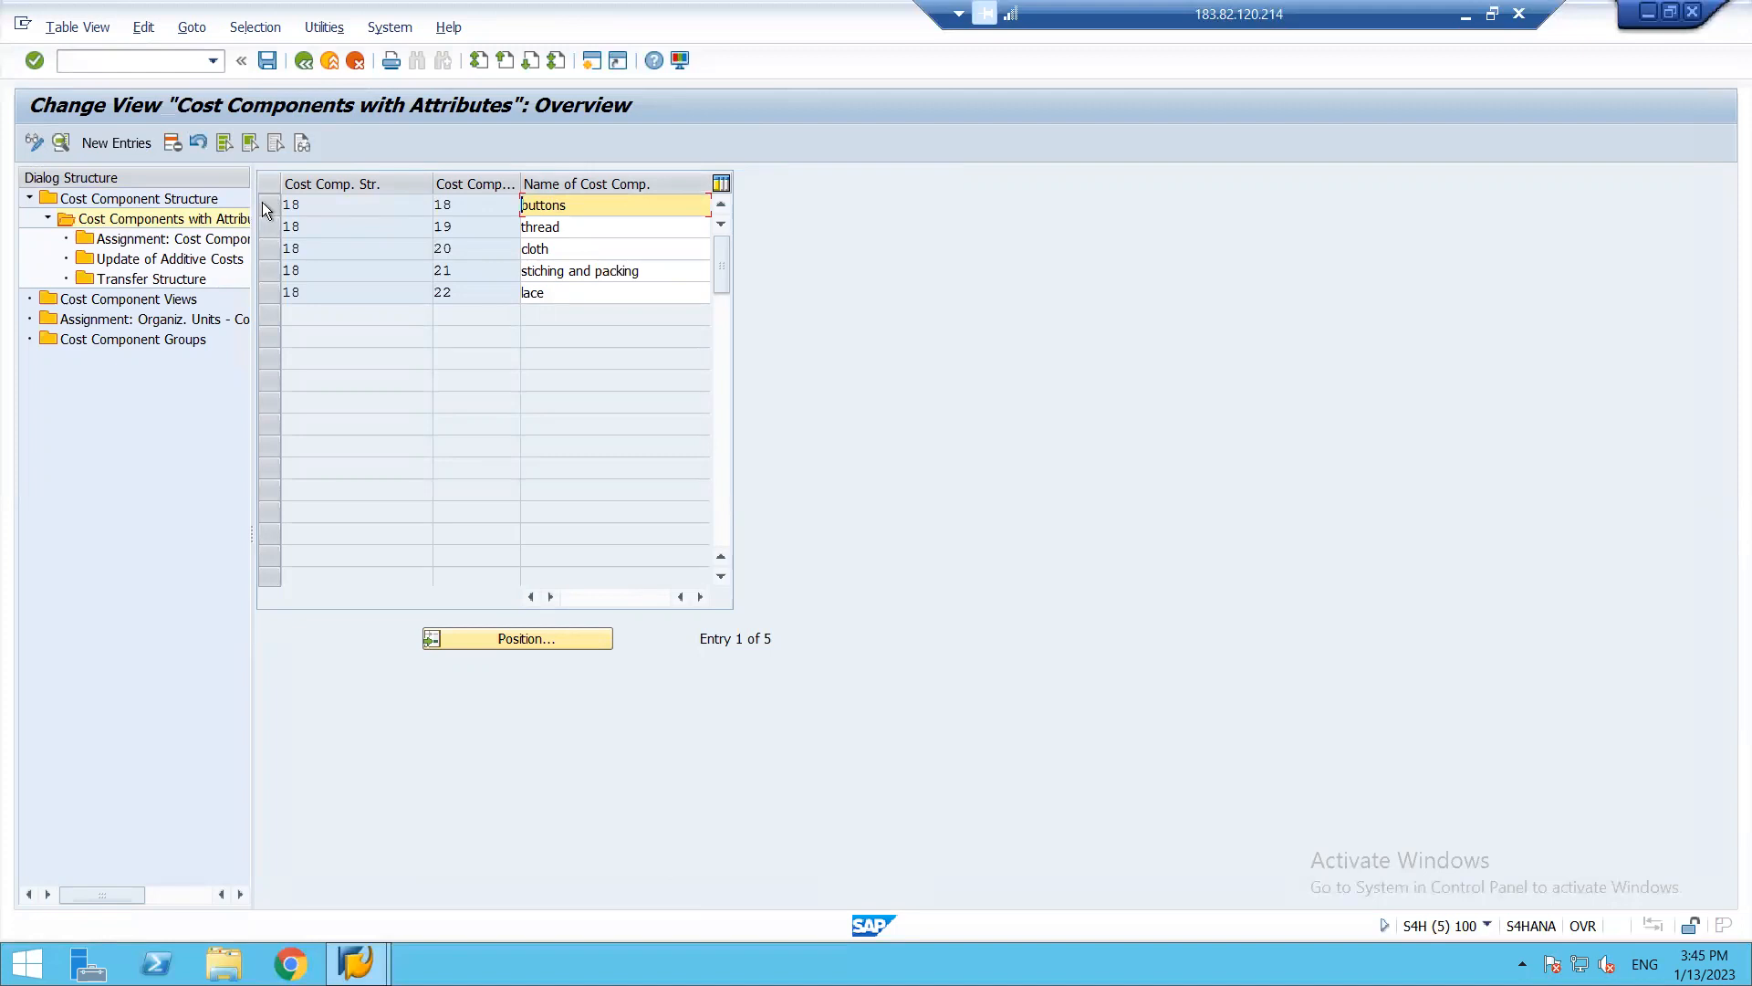
click(114, 142)
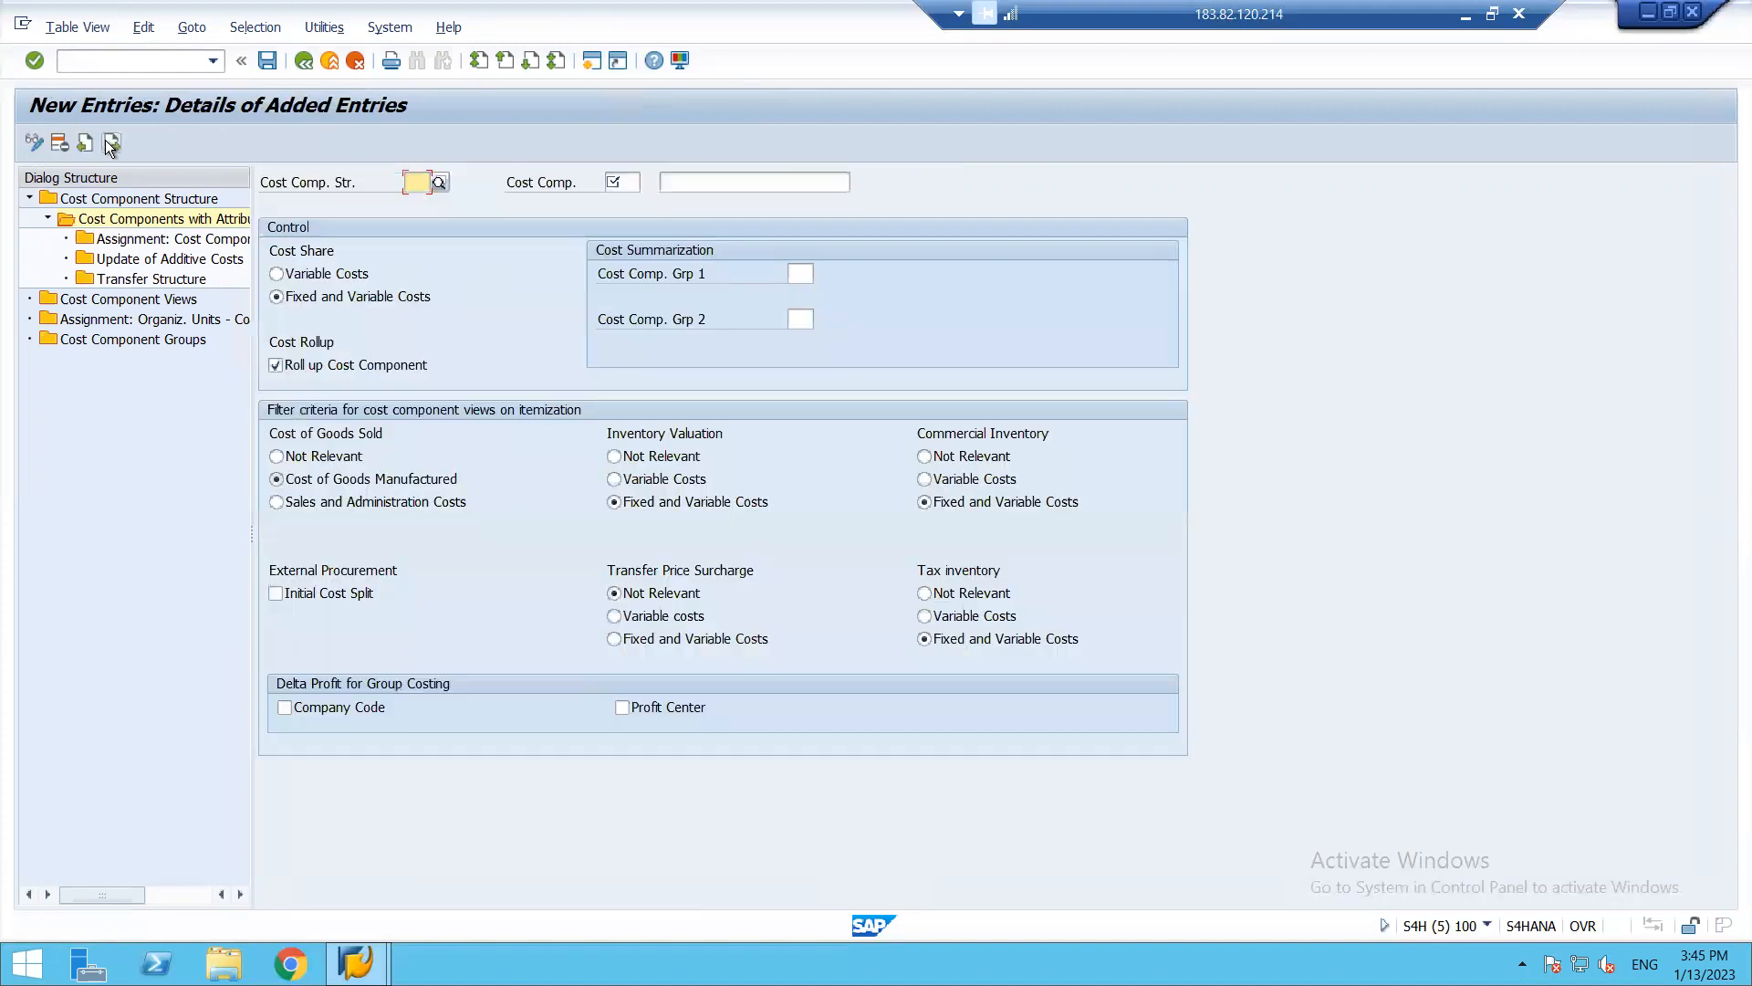
click(438, 185)
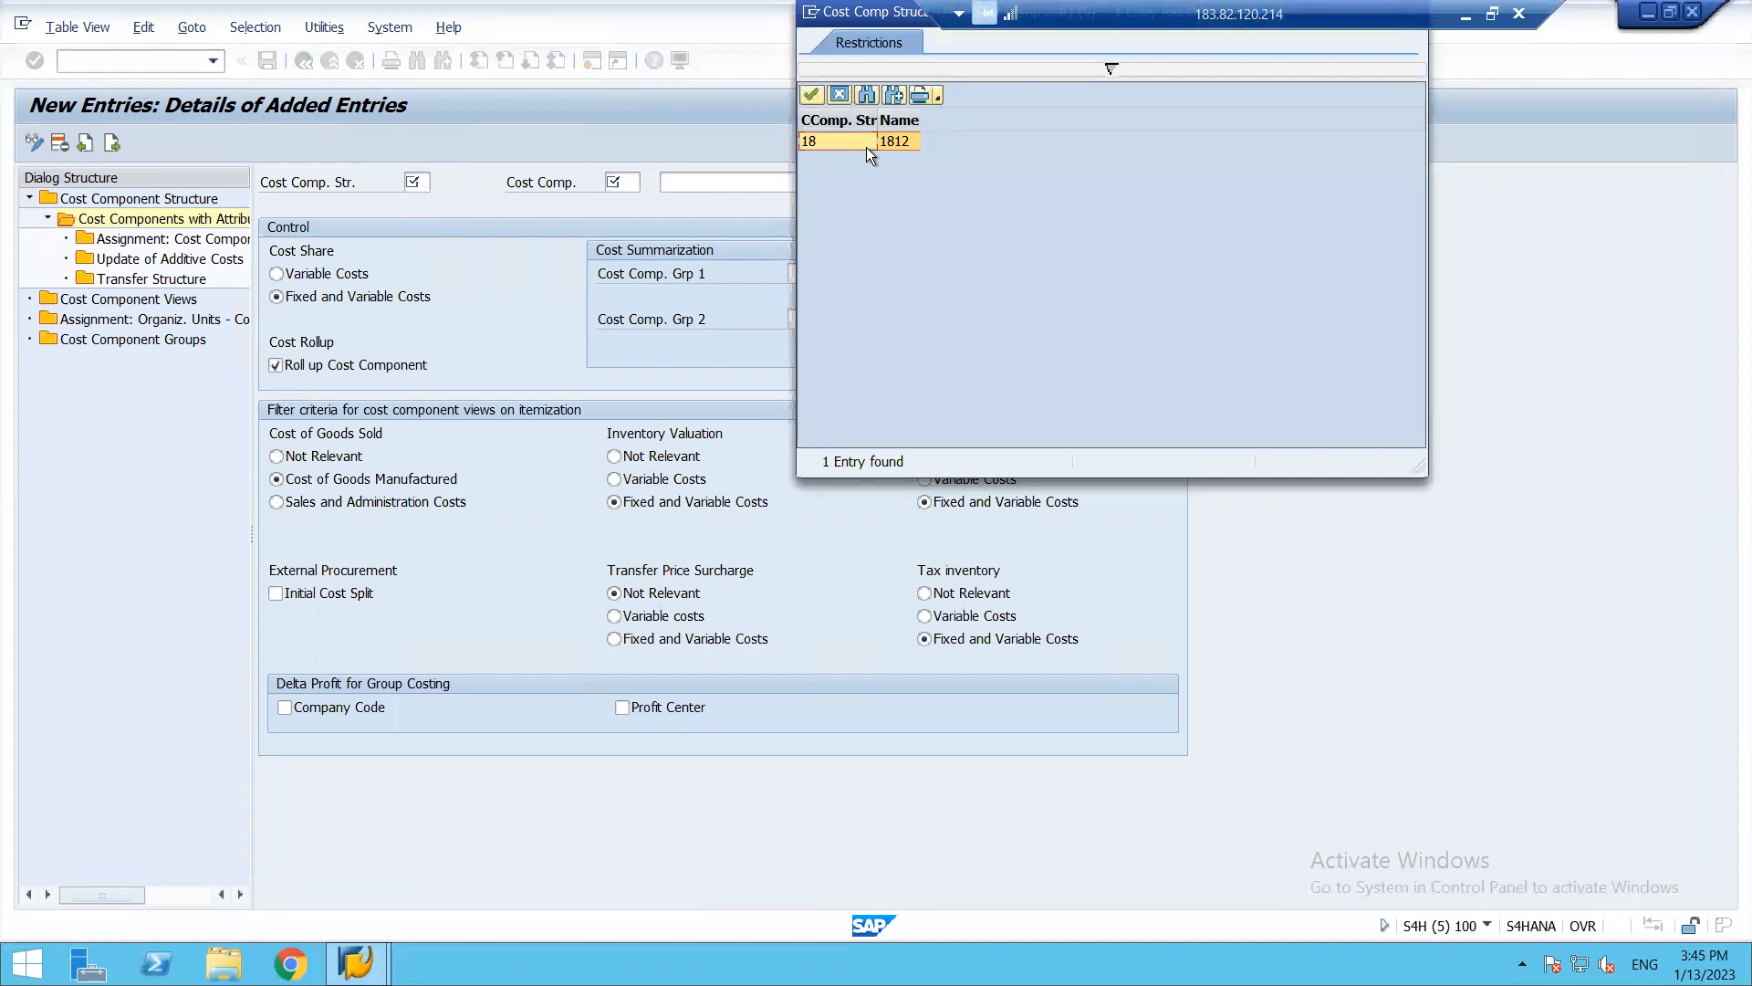
double_click(867, 146)
click(626, 180)
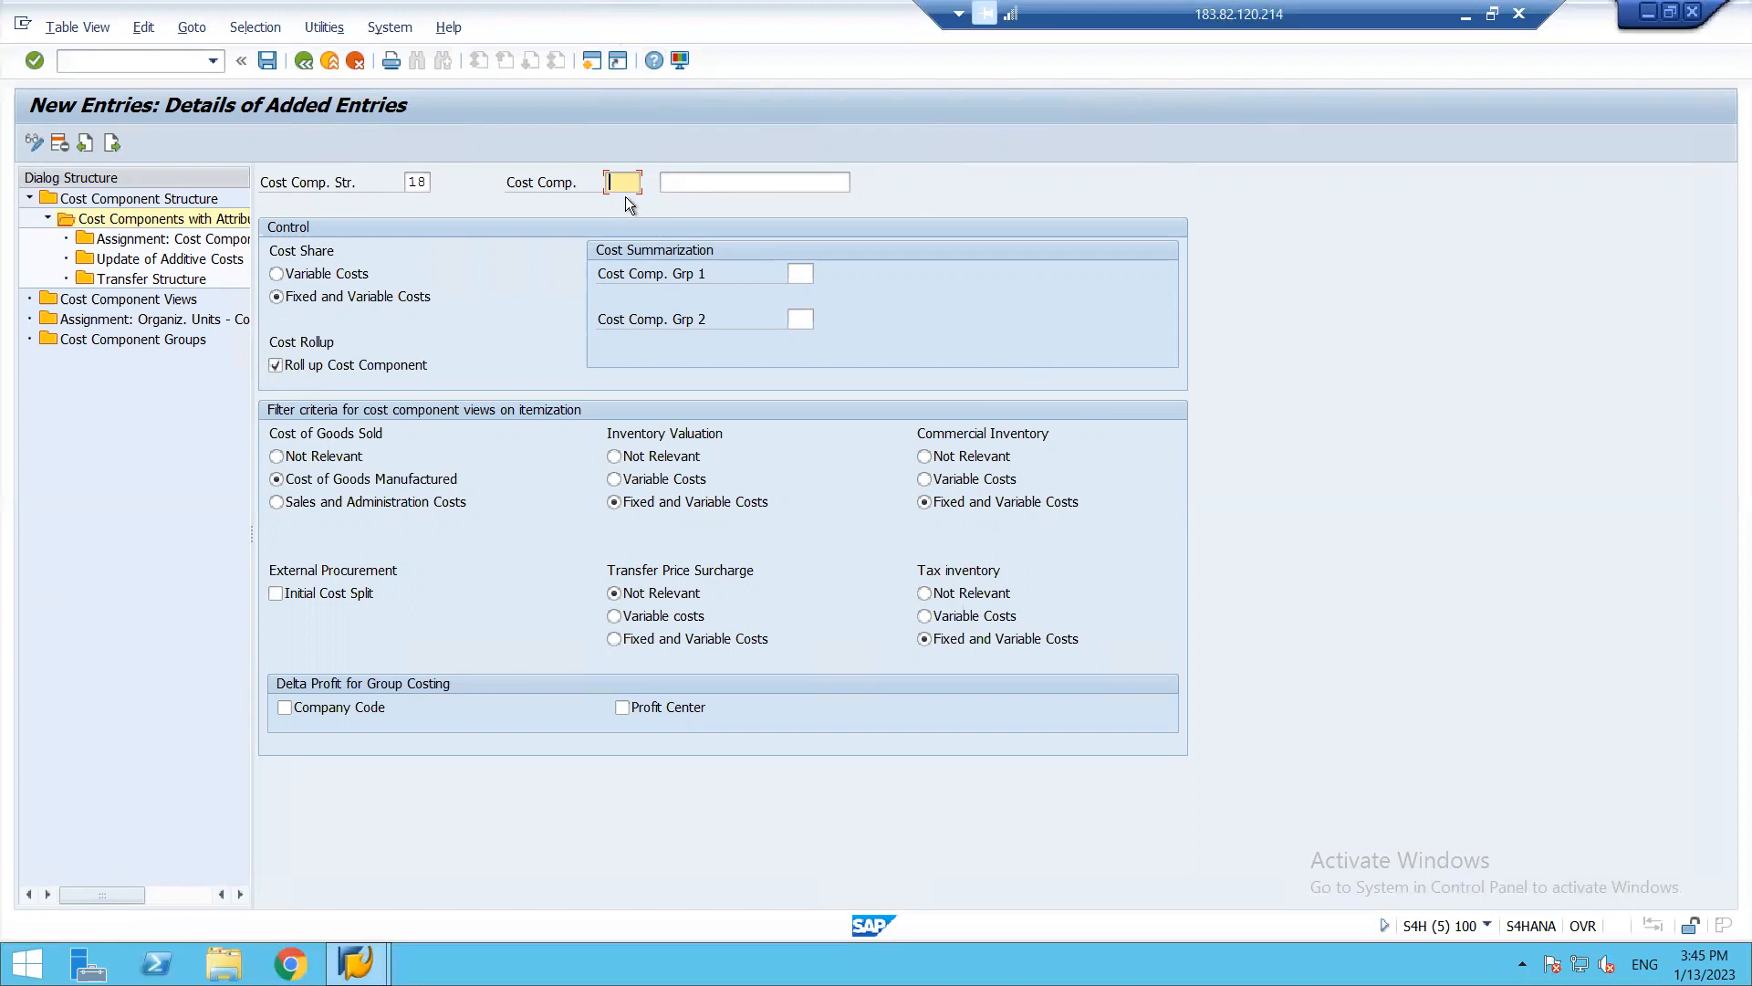
click(710, 185)
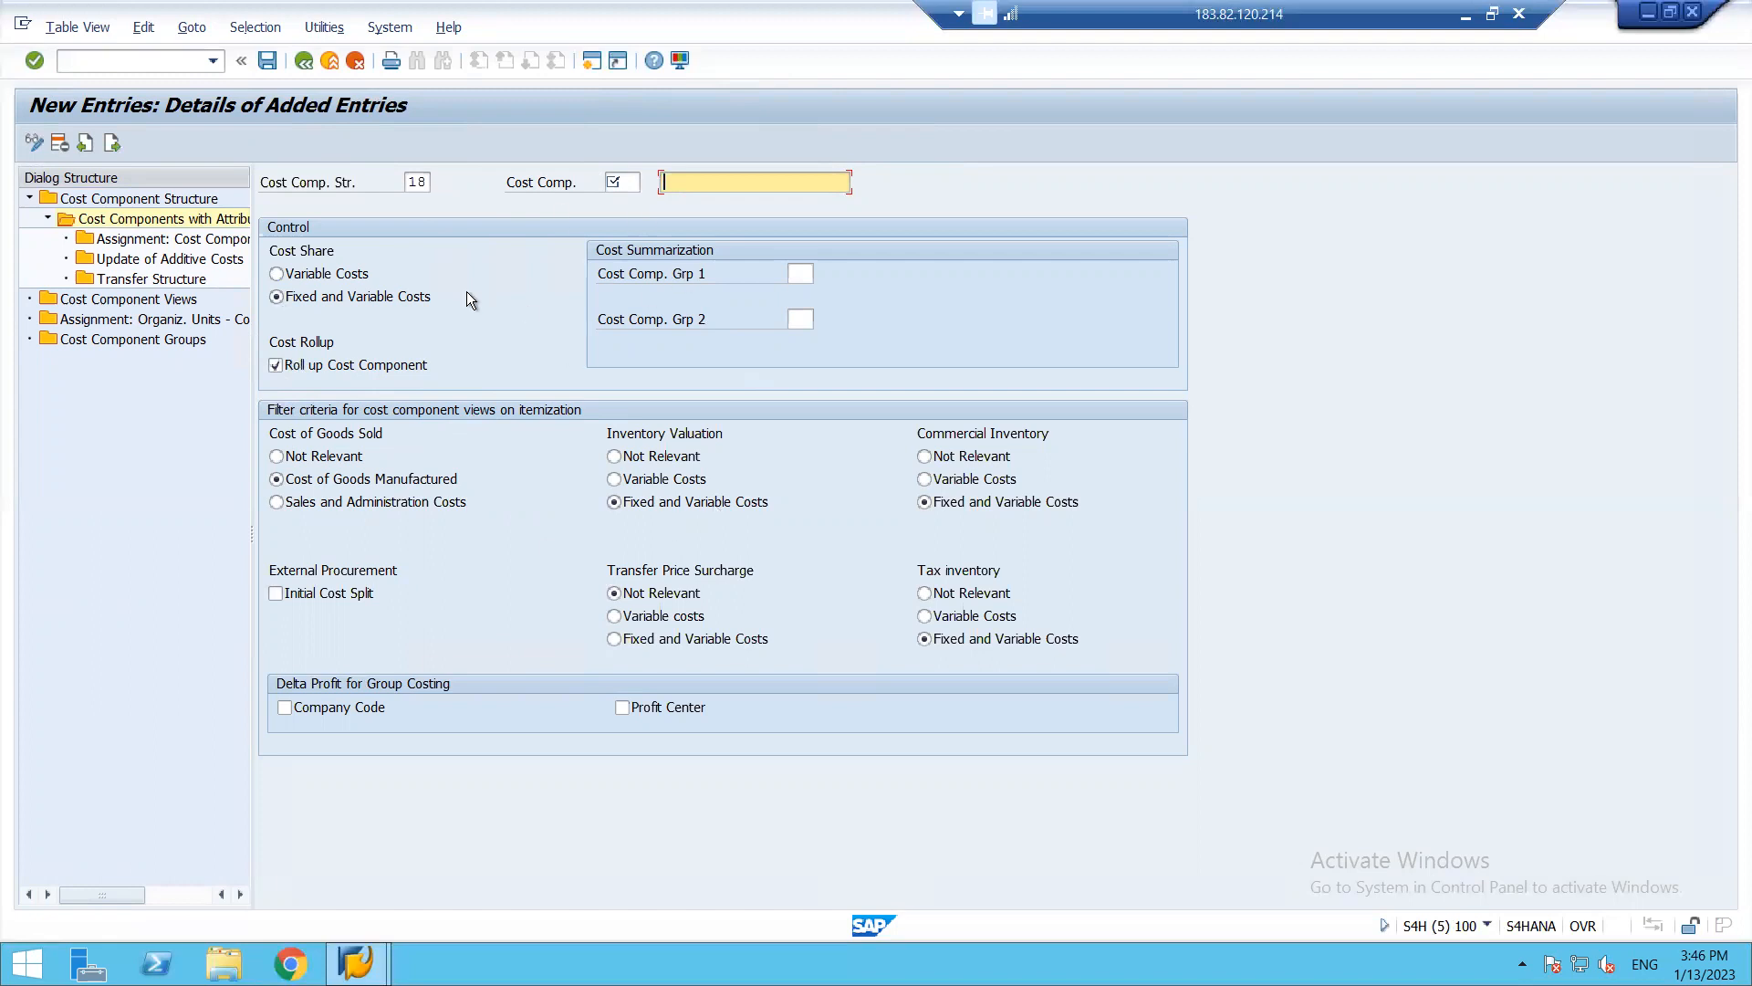
key(F12)
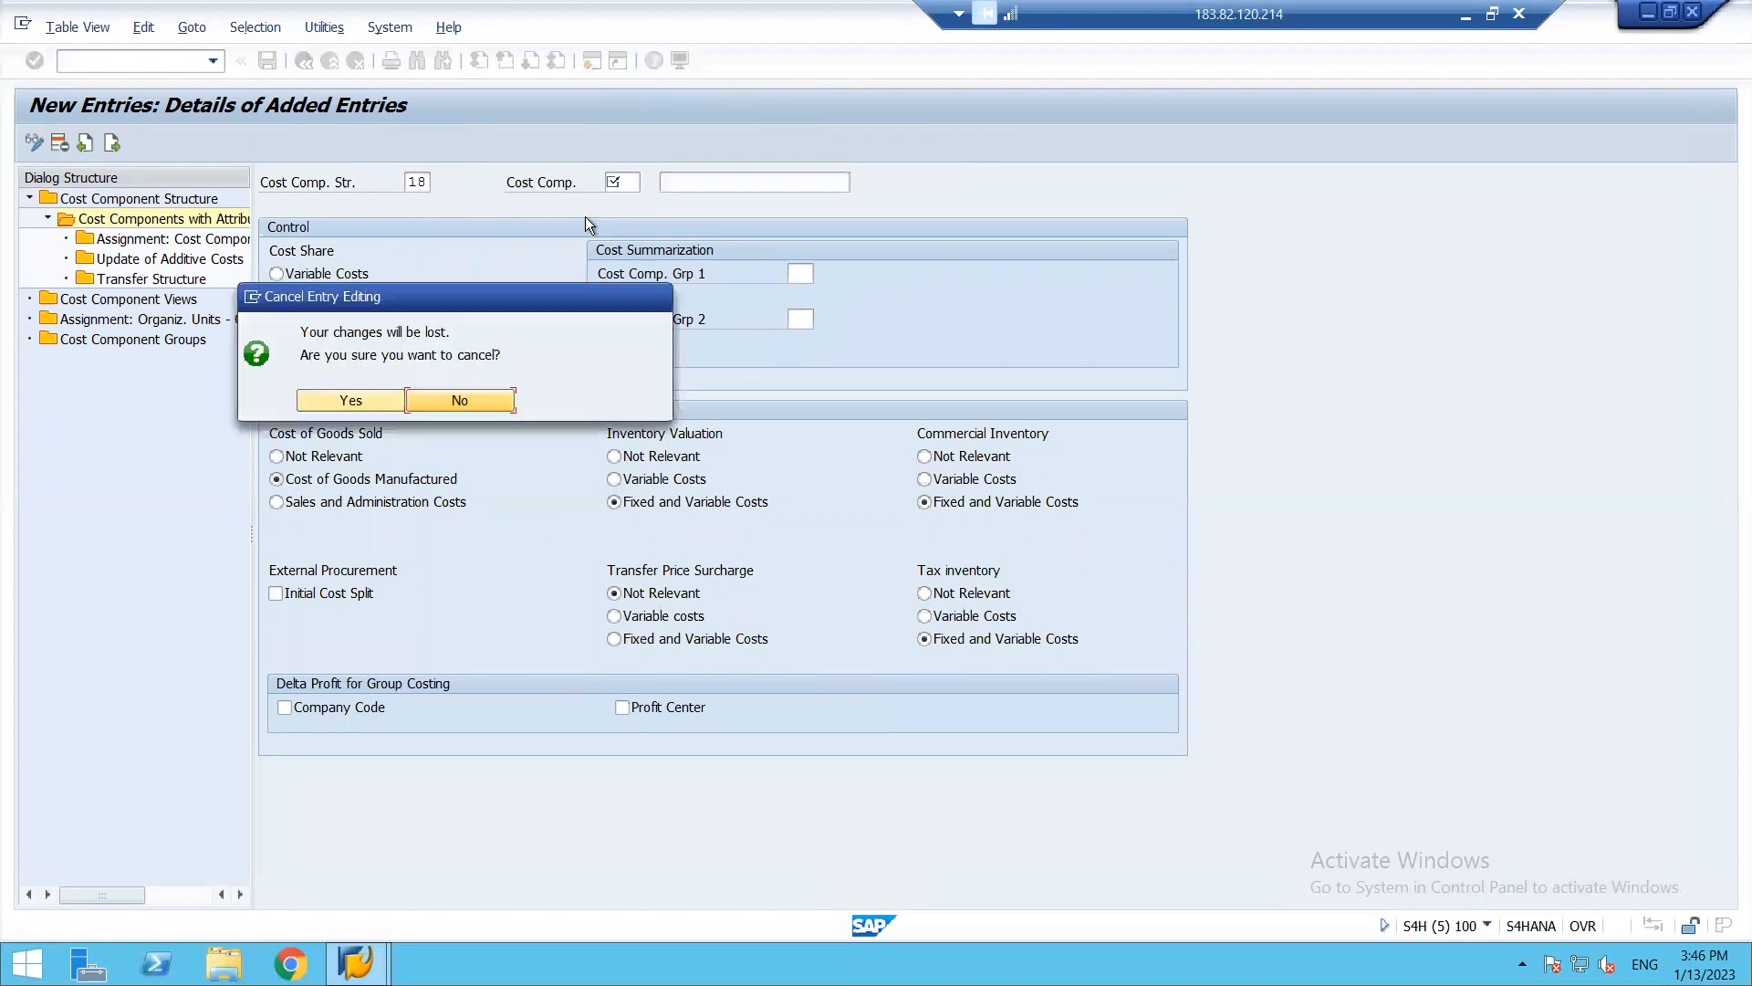
click(353, 401)
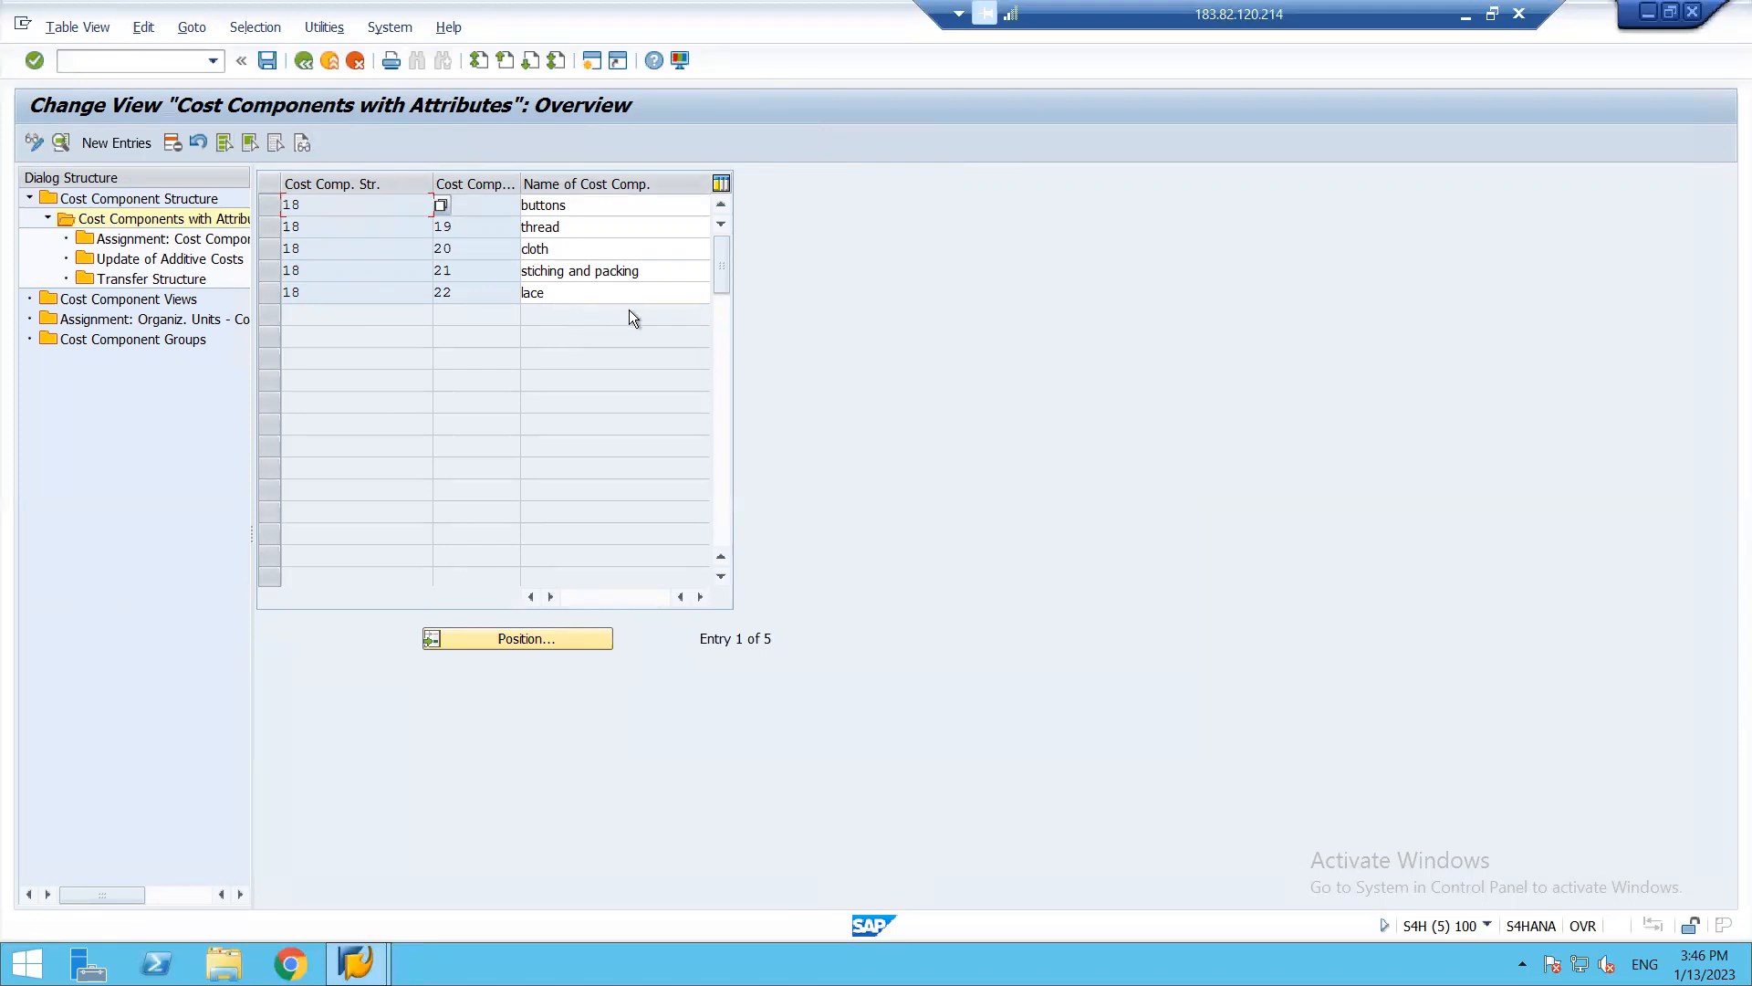
- Display the cost element interval assigned to the buttons cost component
click(265, 205)
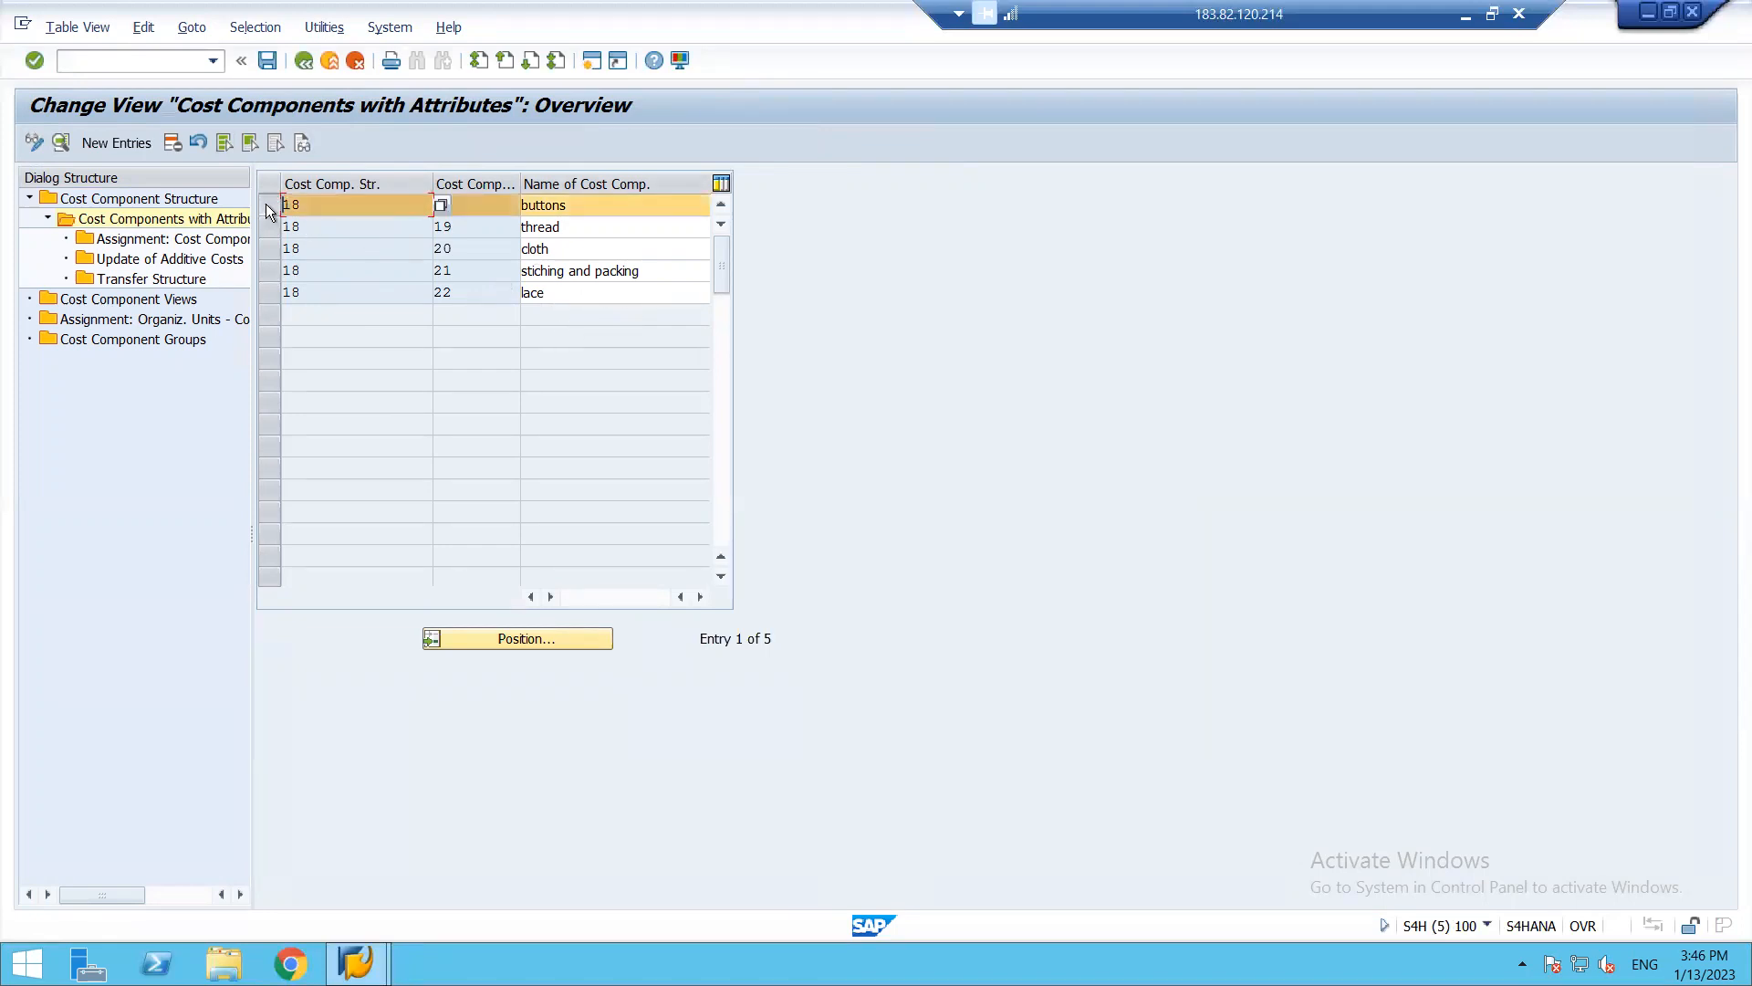
double_click(198, 241)
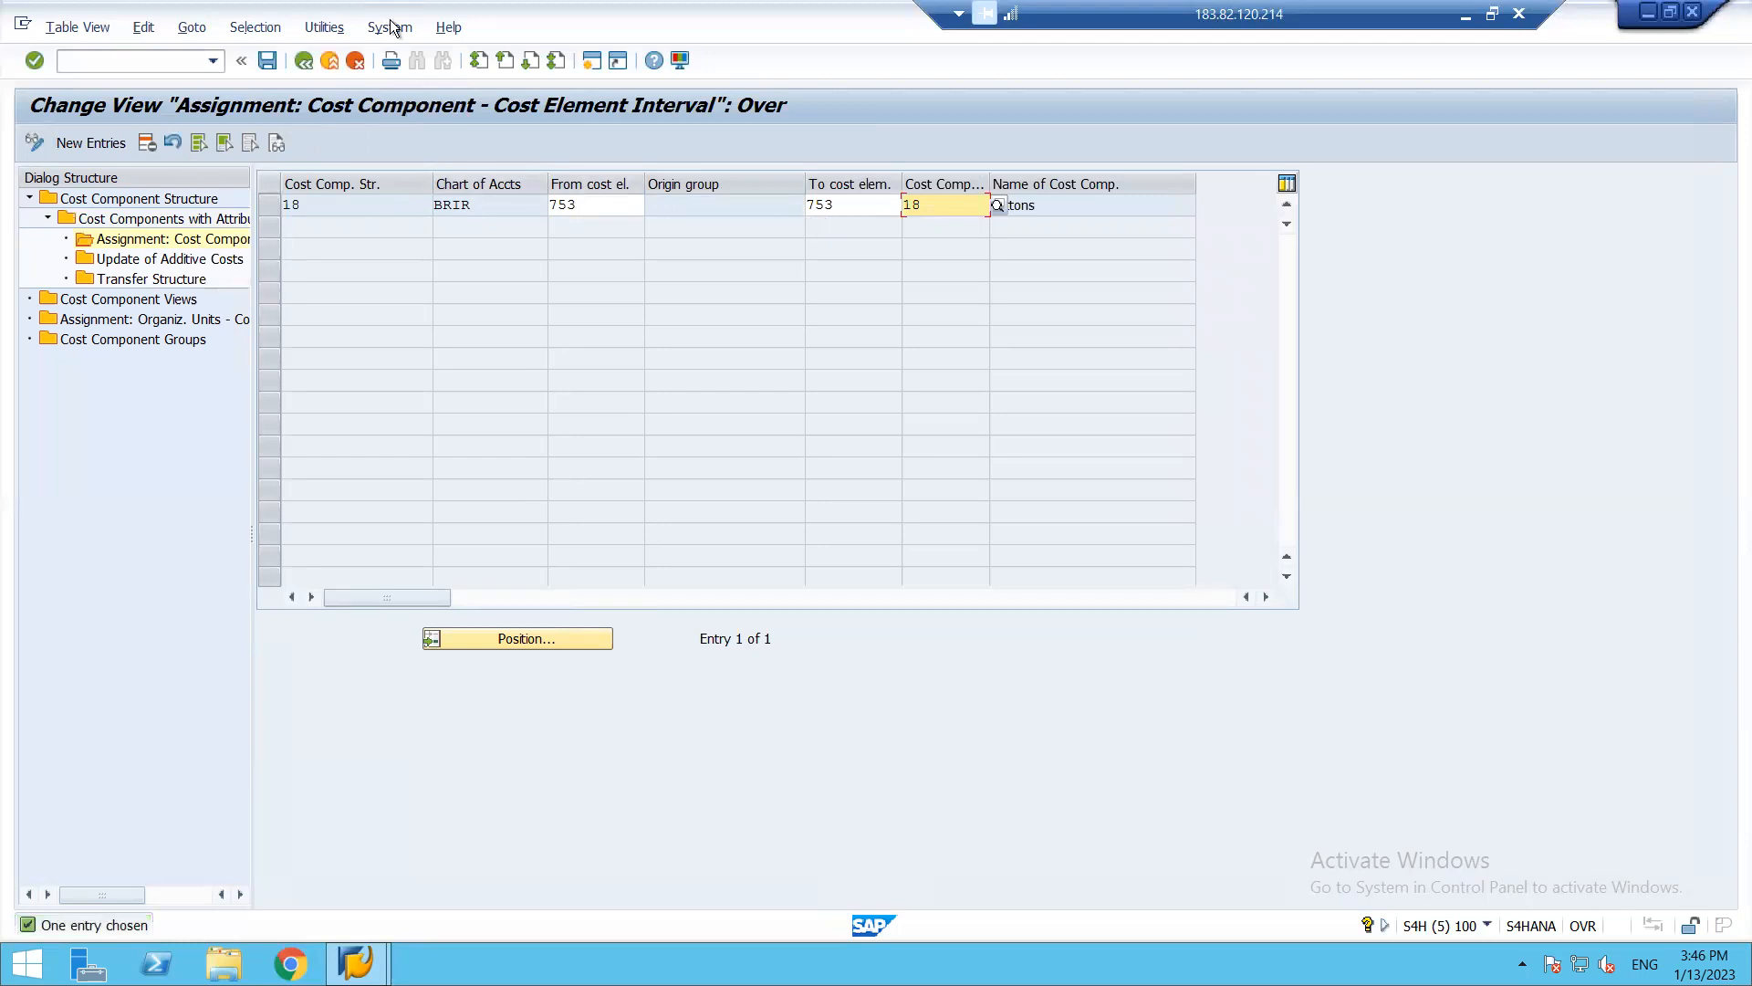
- Open a new session and start transaction FS00 for central G/L account maintenance
click(592, 60)
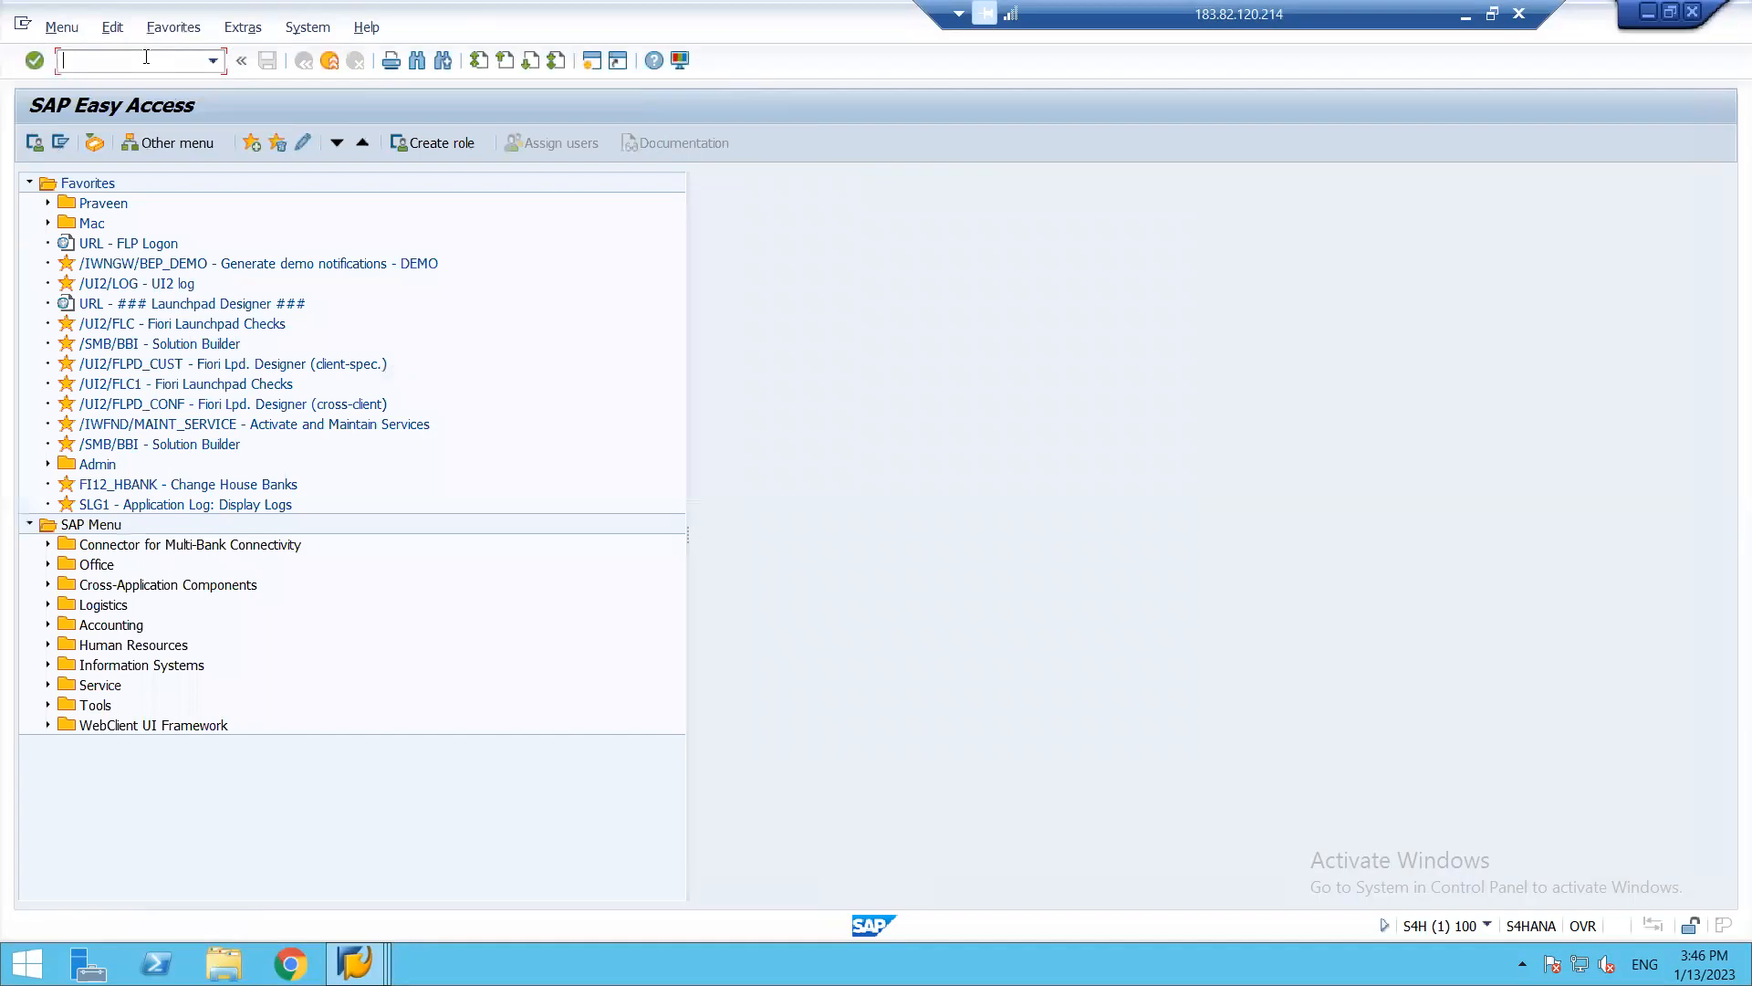
text(fs00)
key(Return)
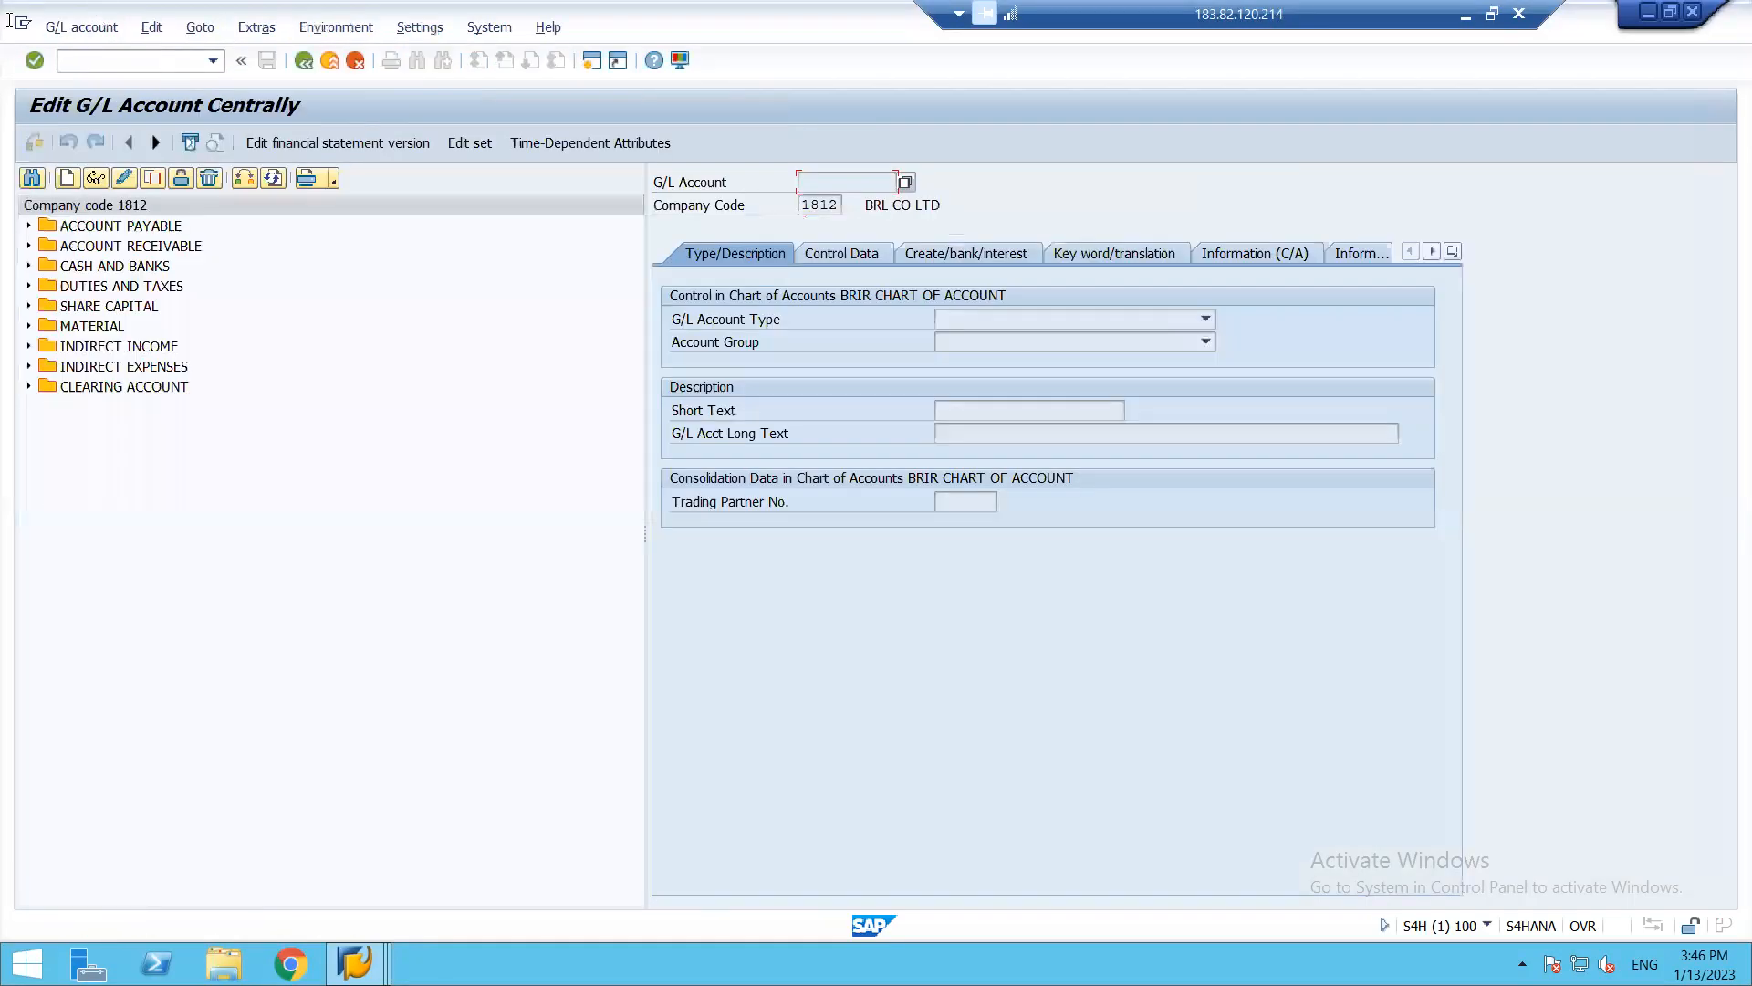
- Review the raw material accounts in the MATERIAL account group and display the Raw Materials-Button account
click(29, 326)
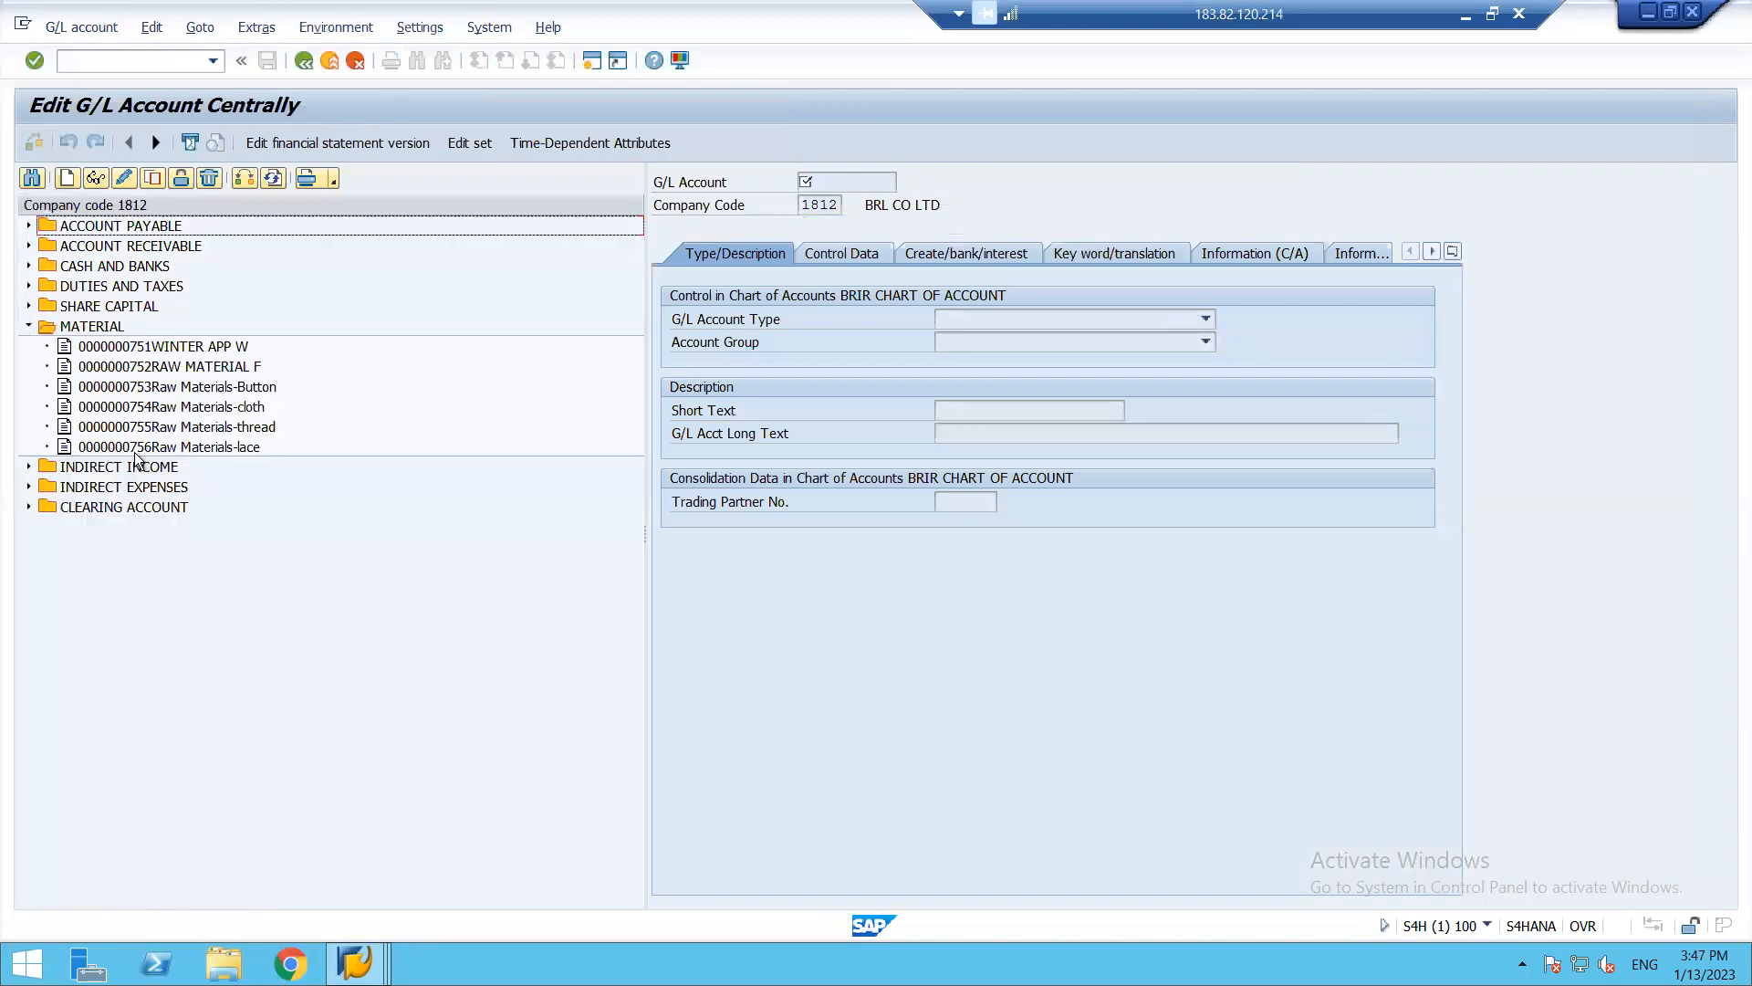
click(176, 386)
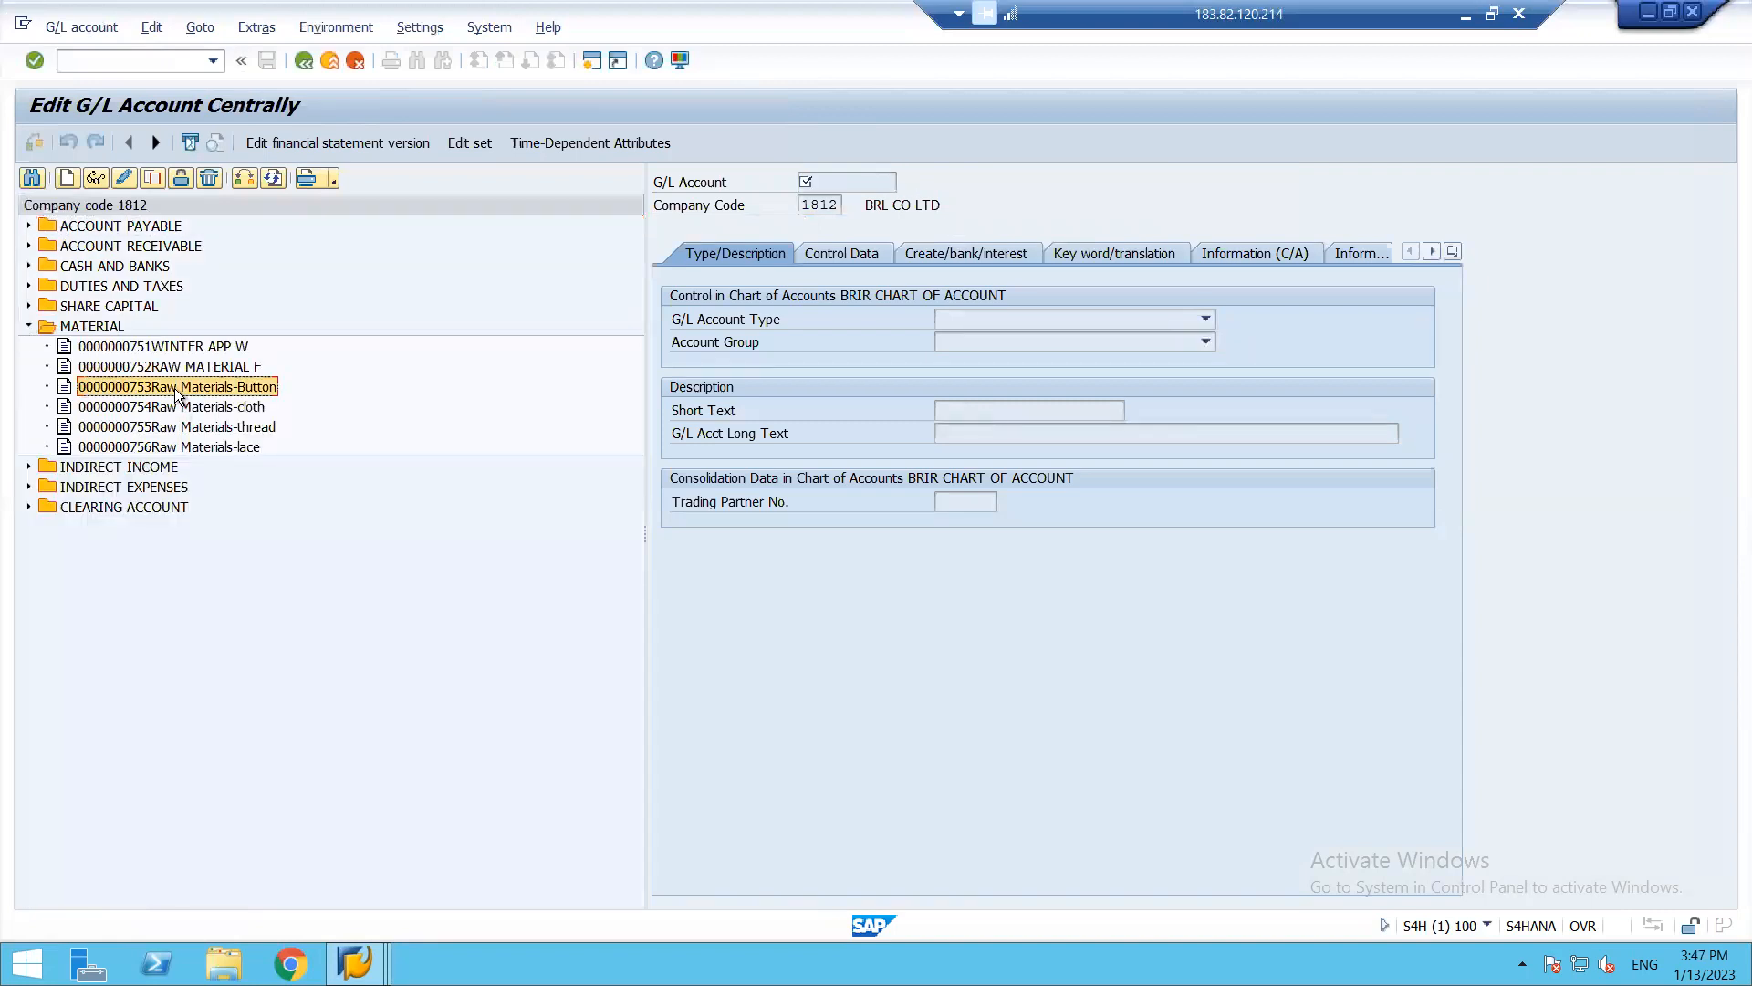
key(Down)
key(Down)
key(Down)
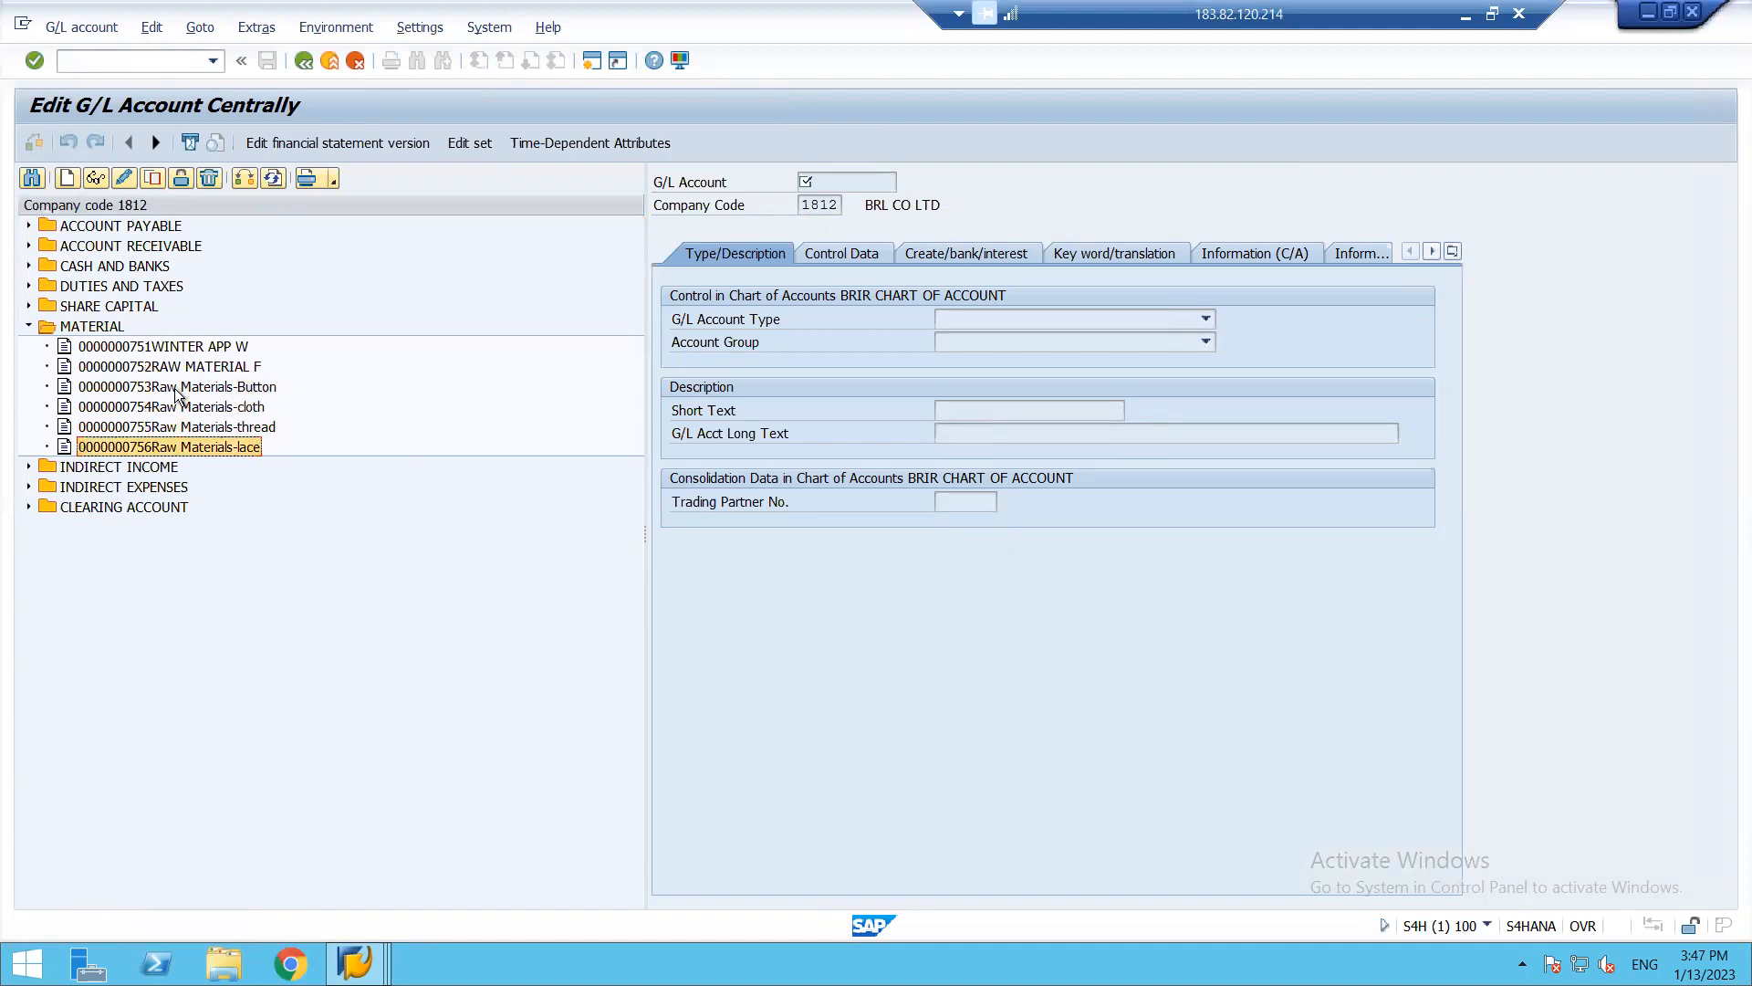
key(Up)
key(Up)
key(Up)
key(Up)
key(Down)
double_click(176, 394)
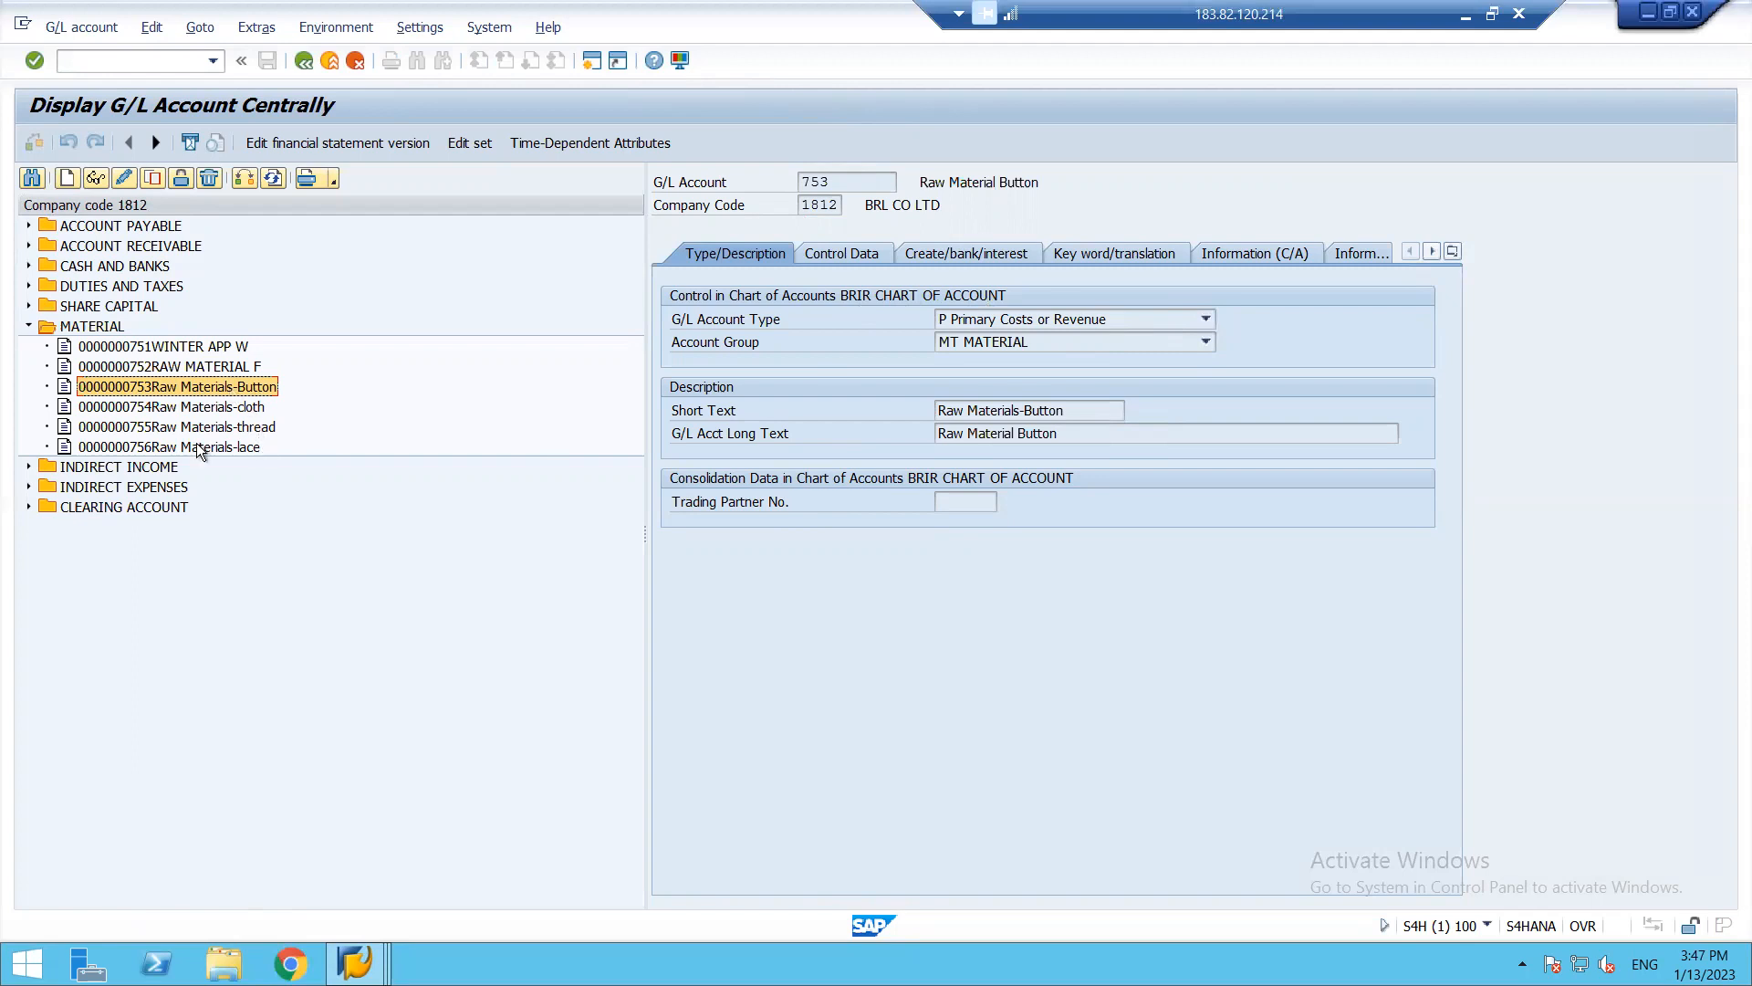
- Return to the cost component structure session and check the cost element interval assigned to the thread component
key(alt+Tab)
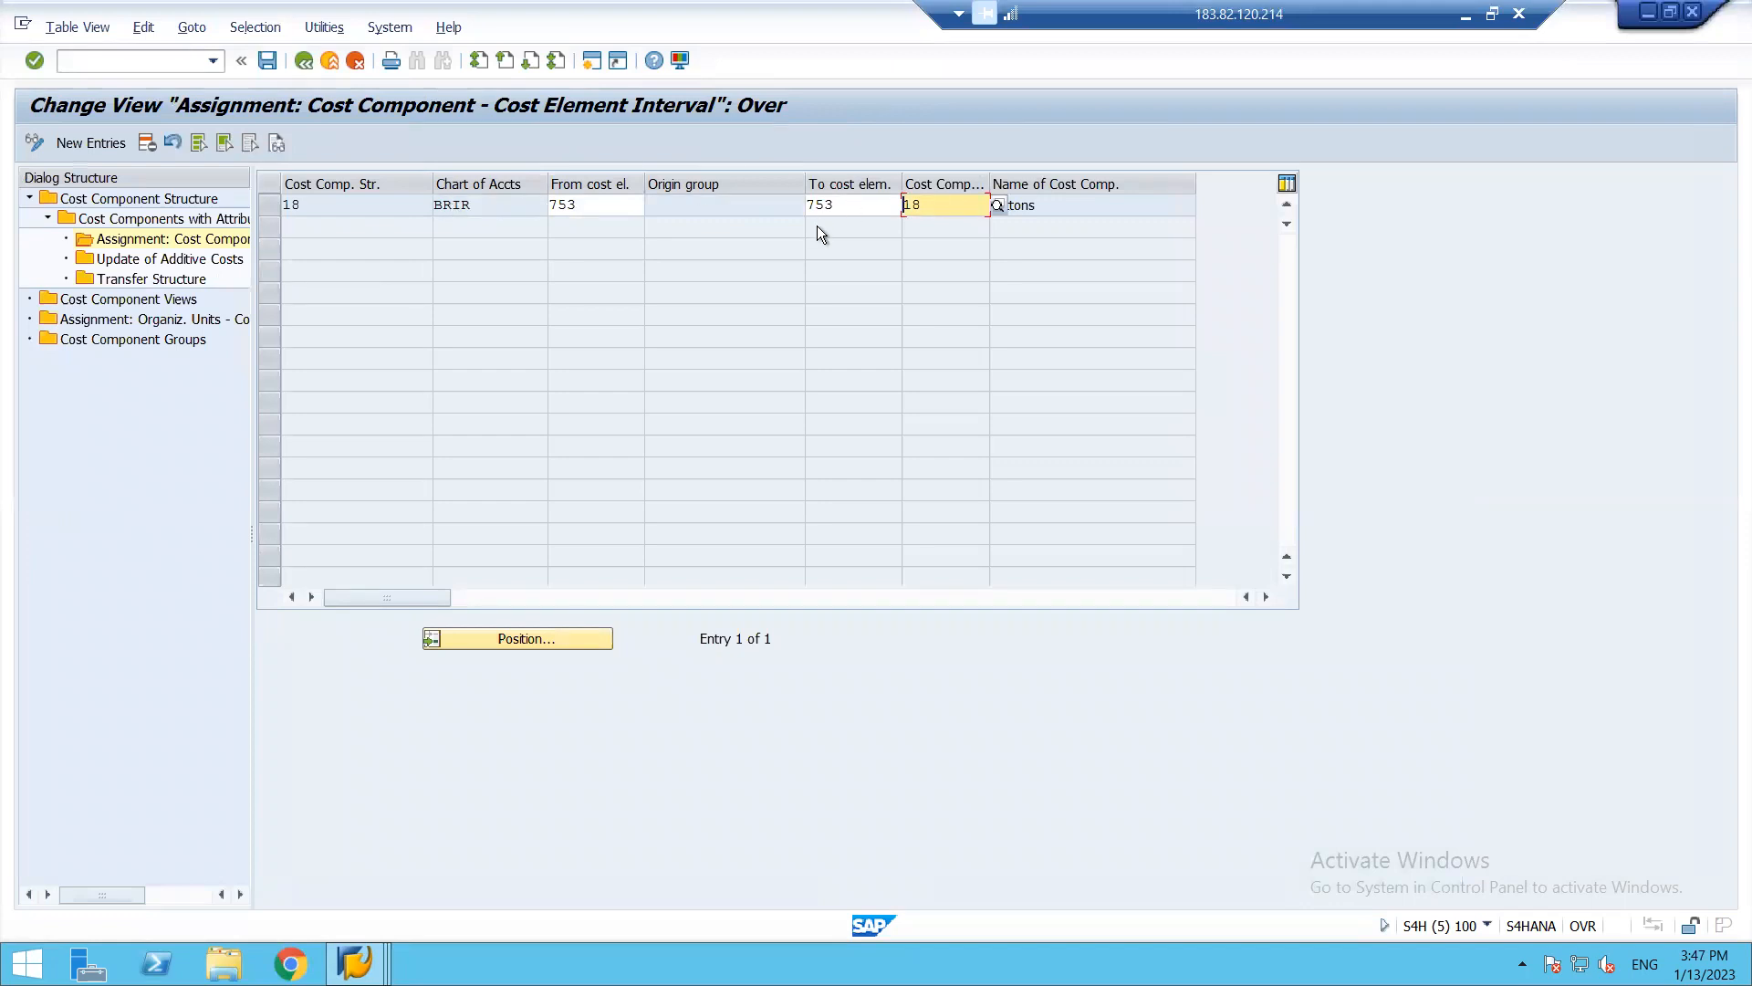
double_click(159, 219)
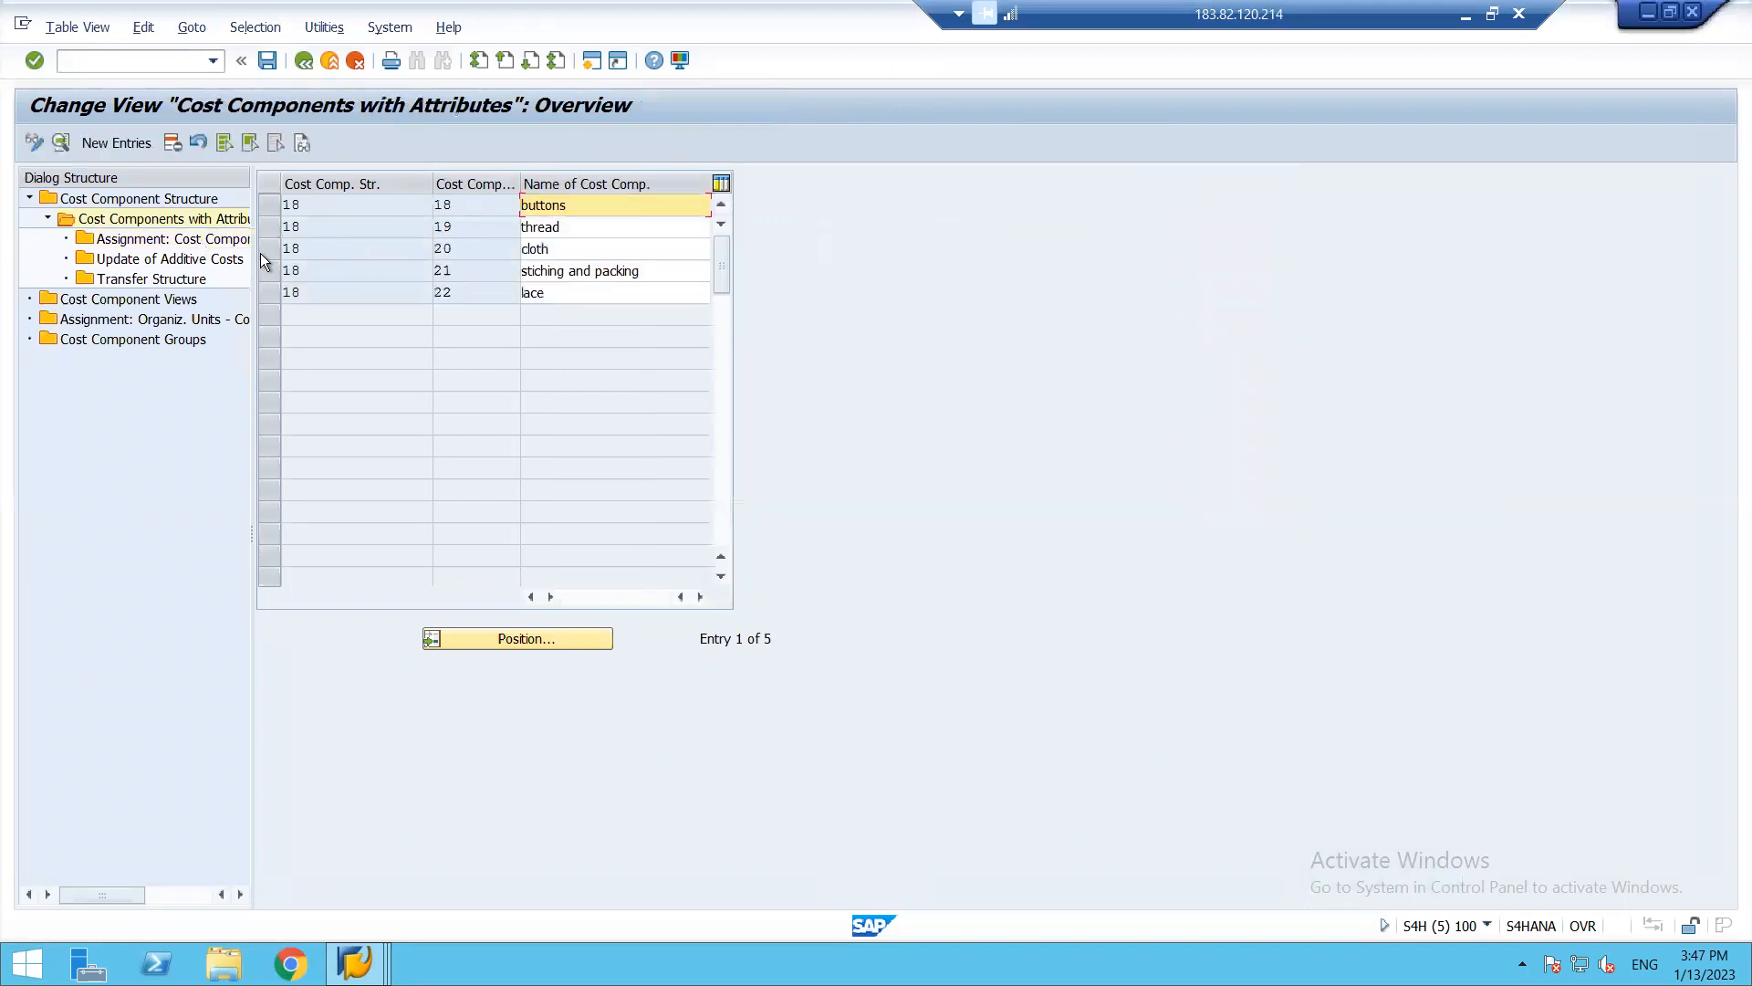
click(260, 226)
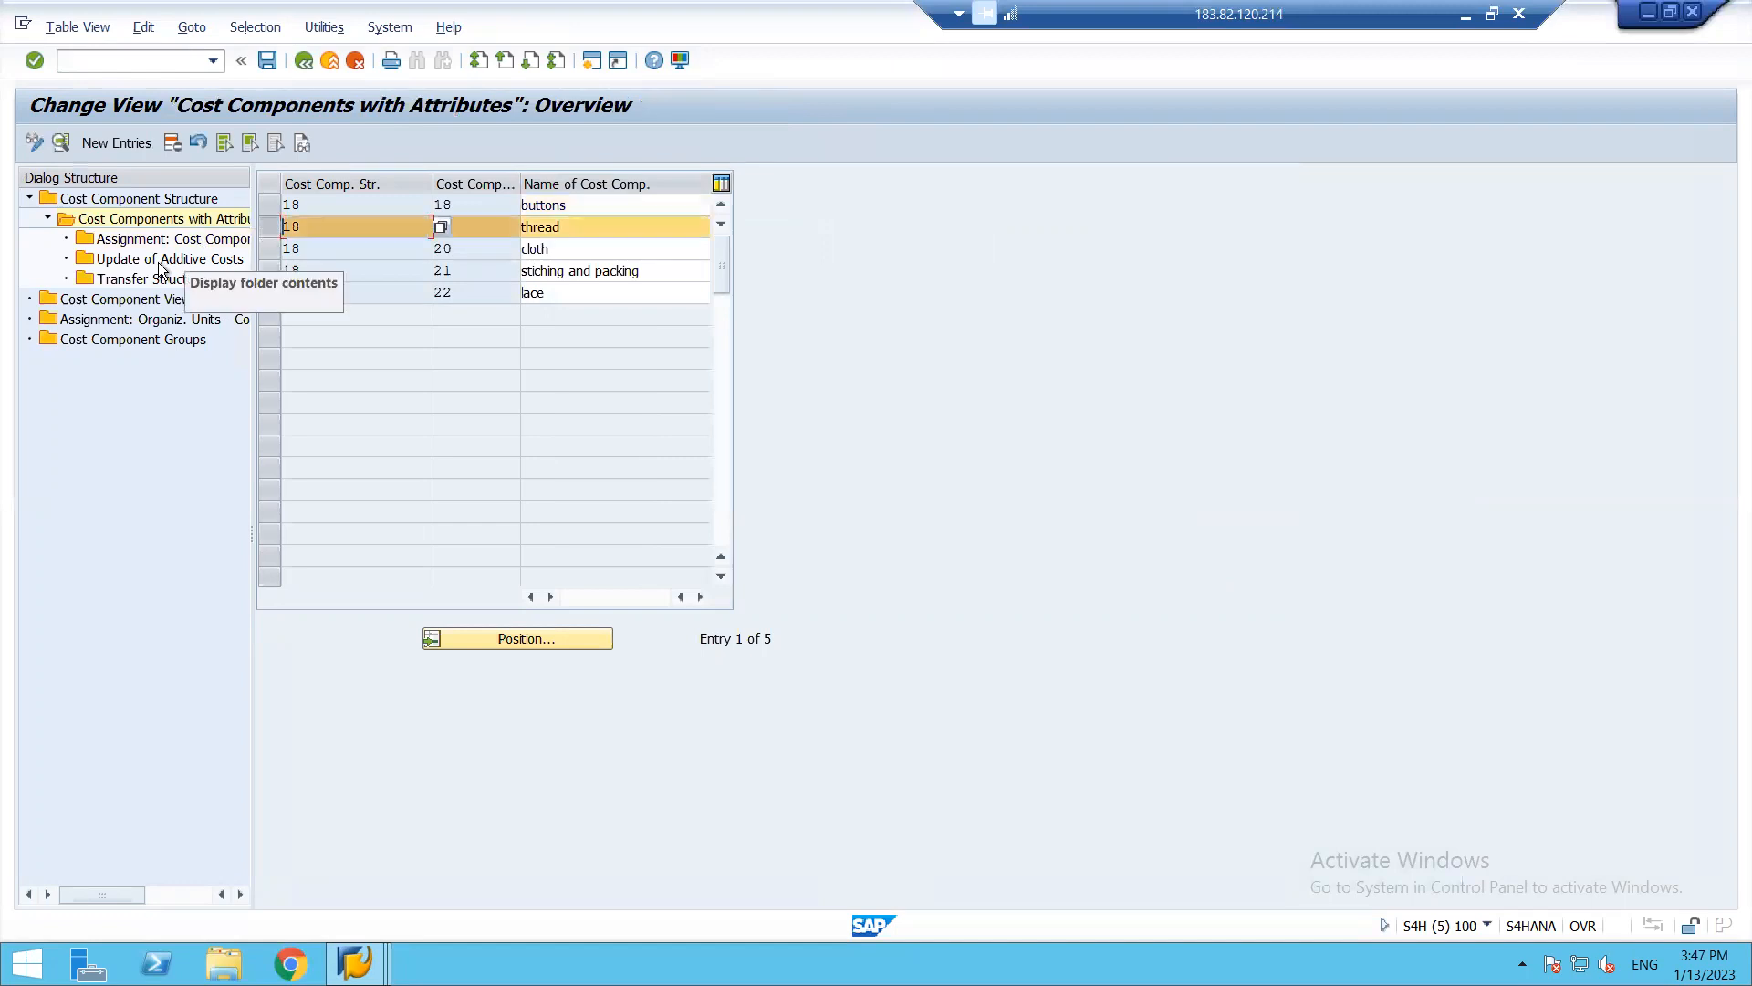
double_click(179, 238)
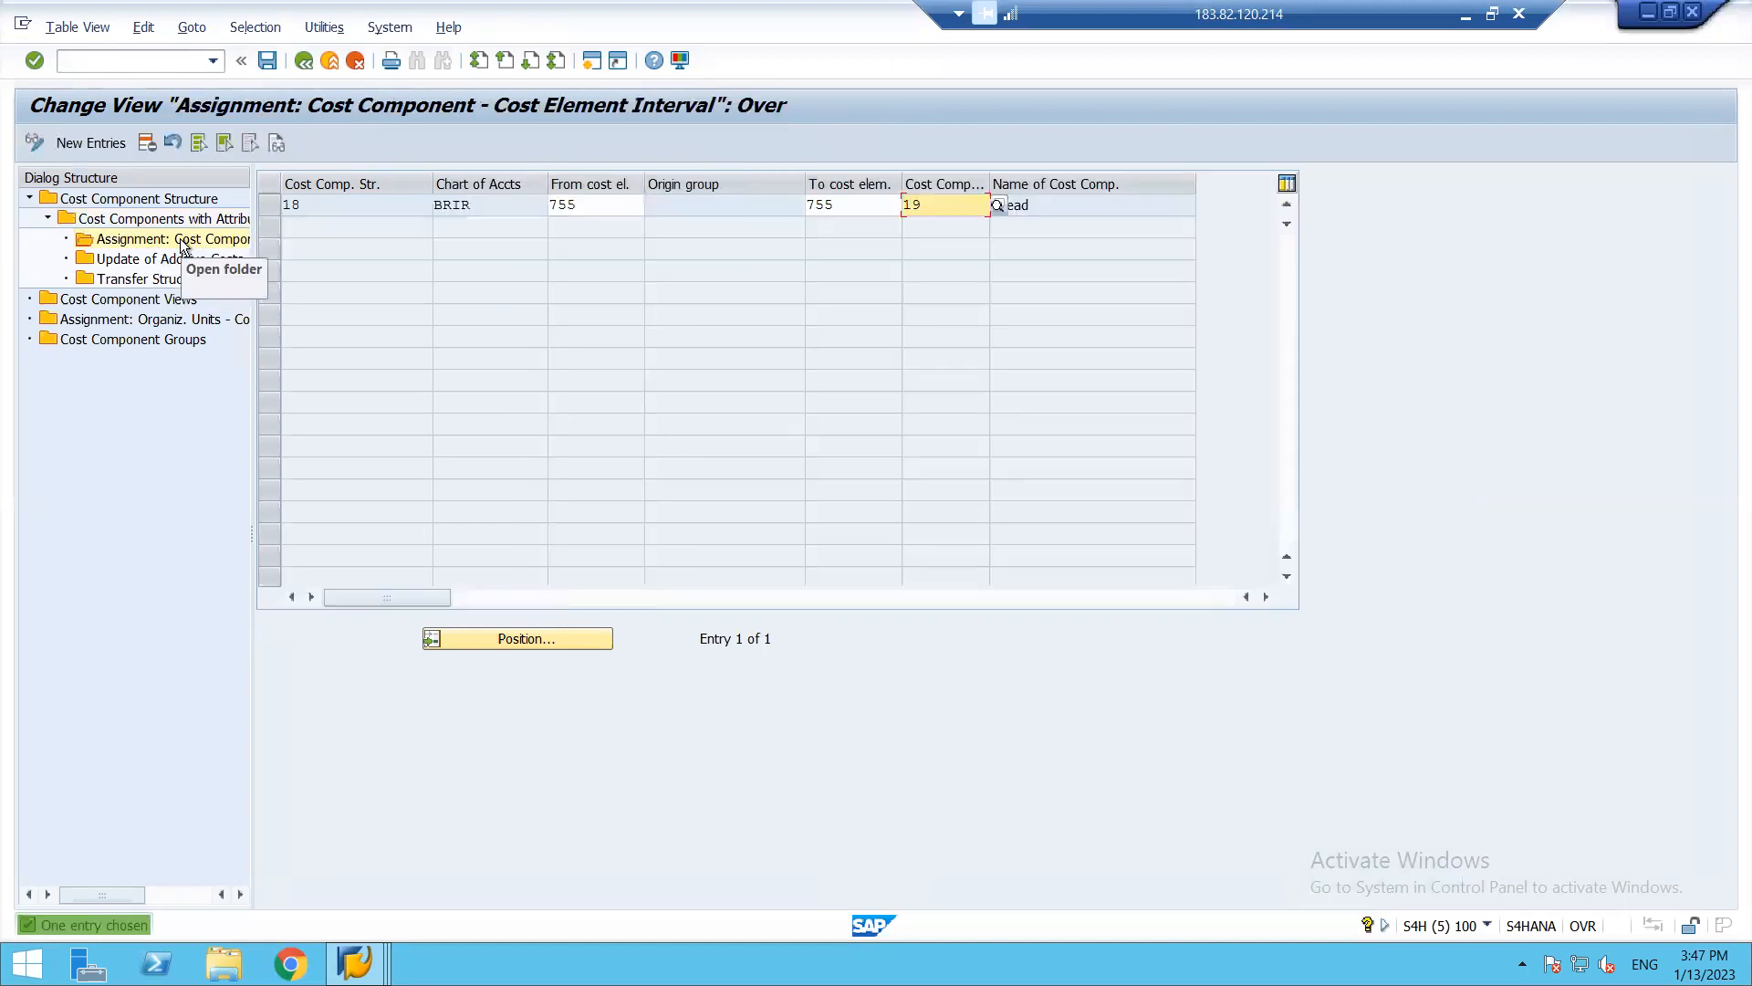
key(F3)
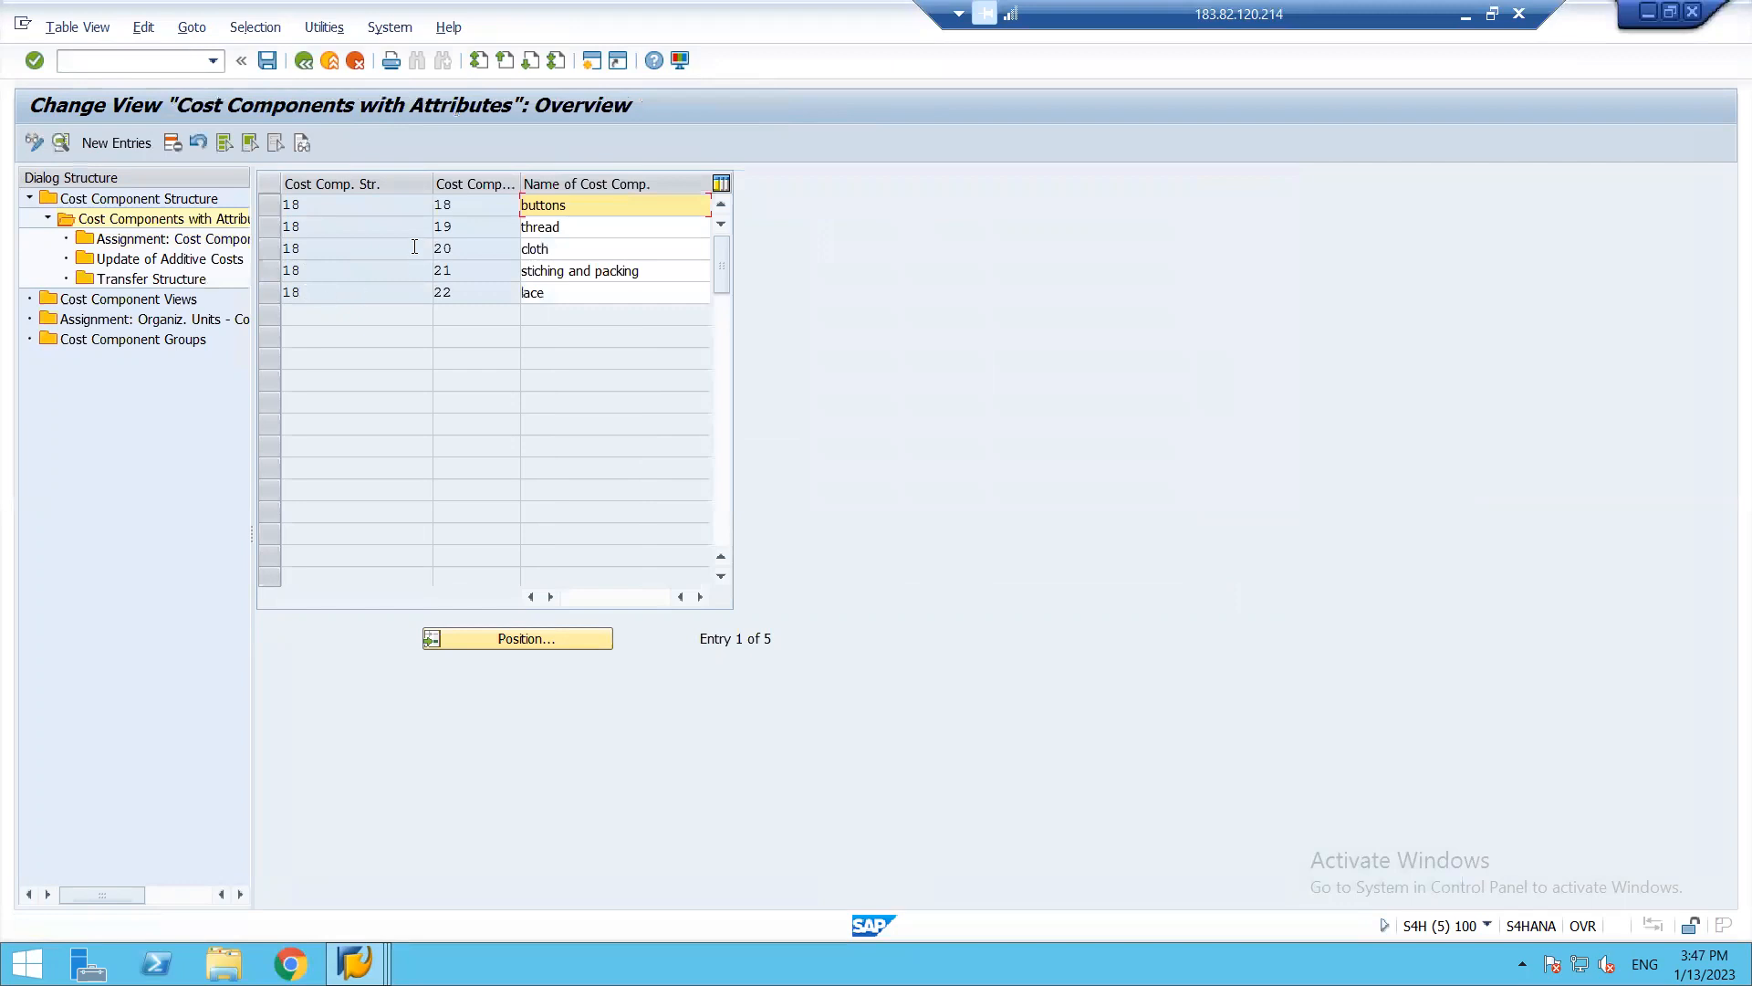
- Open the organizational unit assignments of cost component structures and start a new entry for company code 1812 and plant BR18
double_click(120, 321)
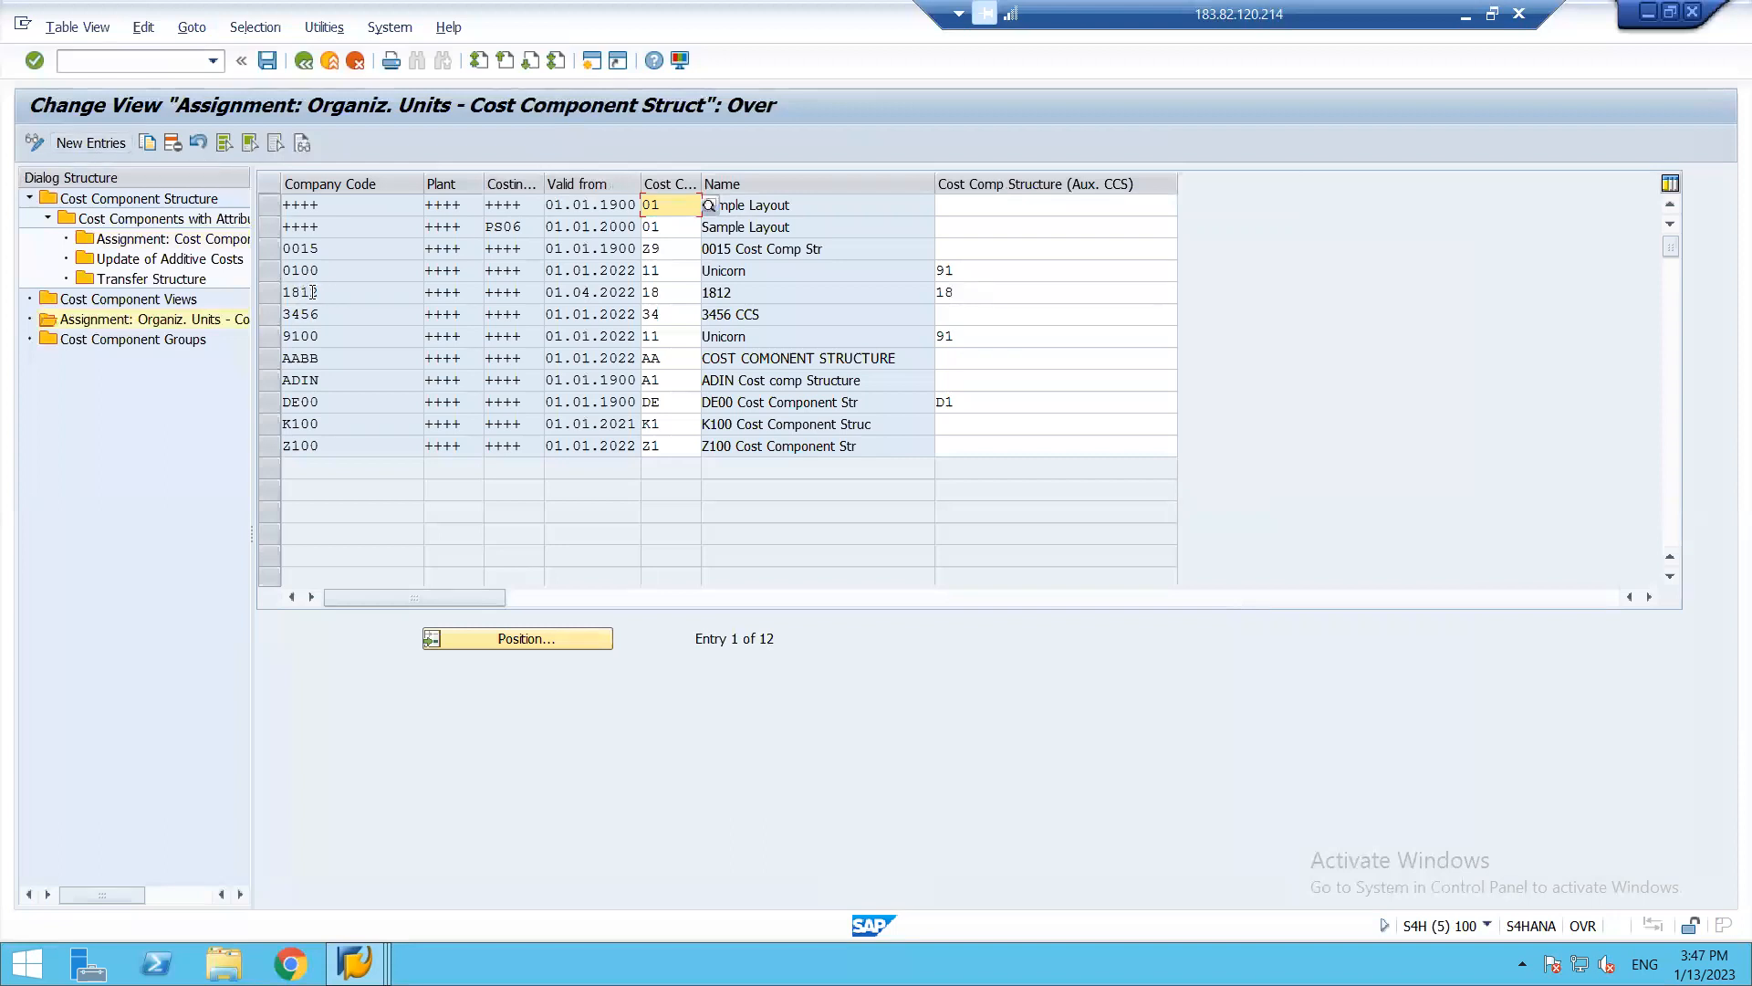
click(114, 146)
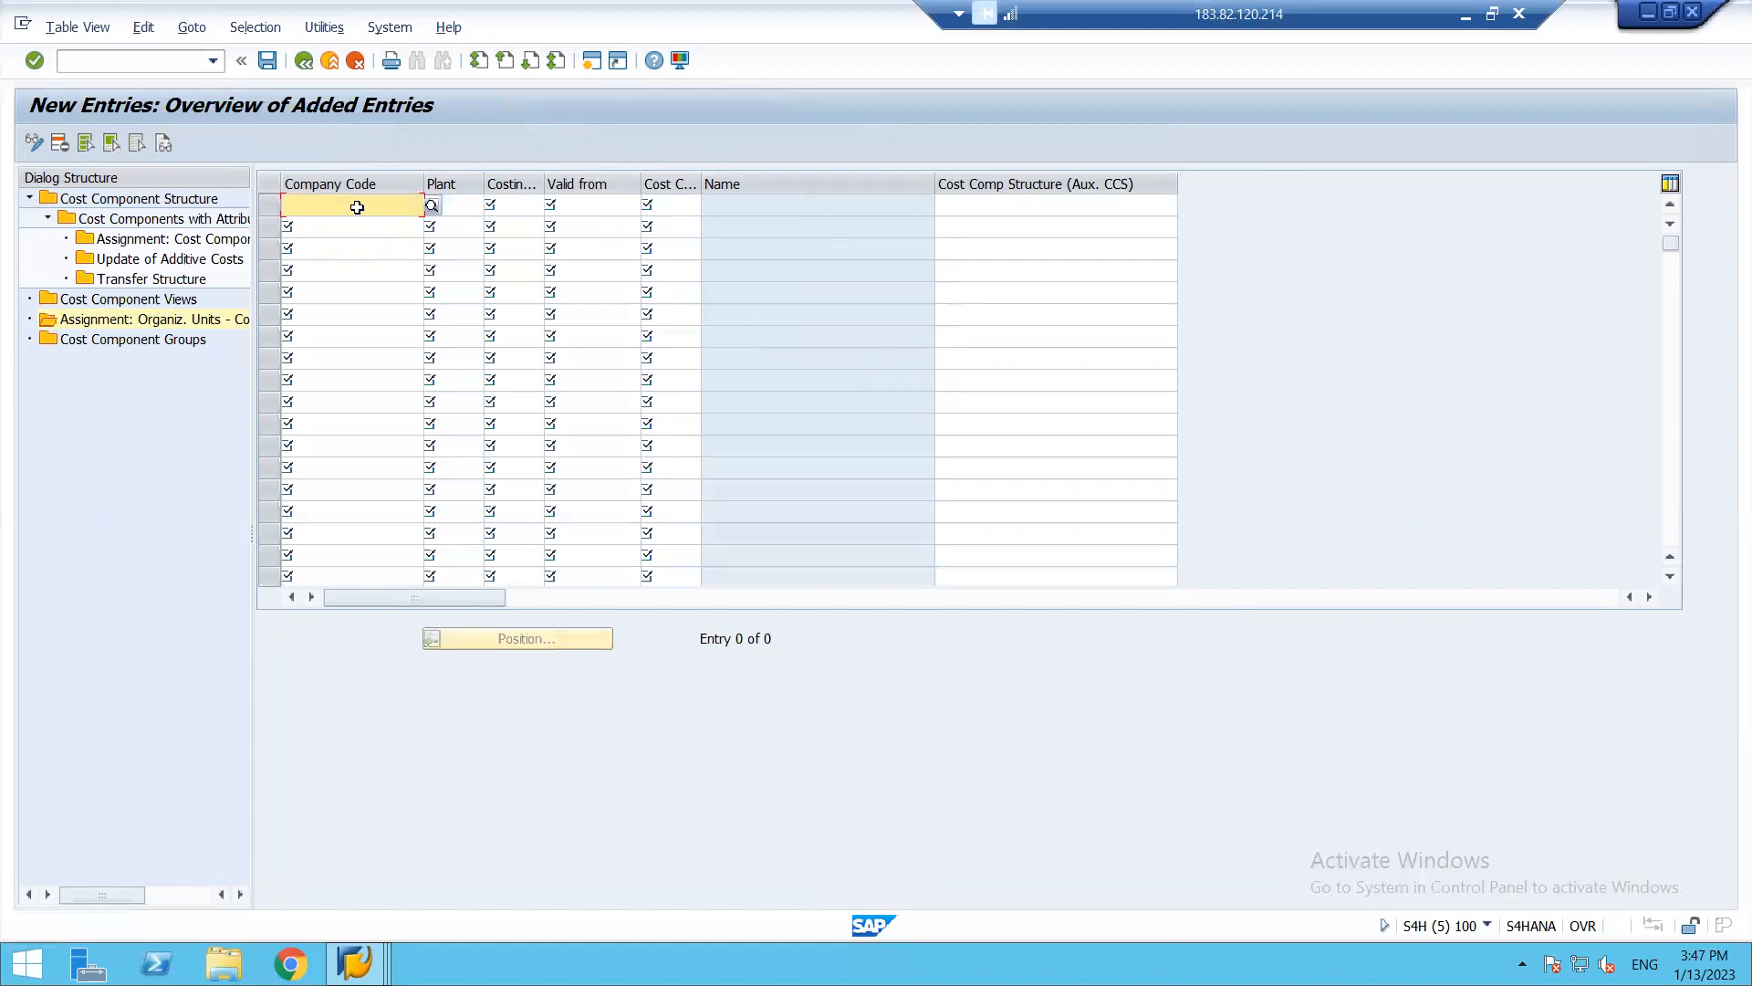
text(1812)
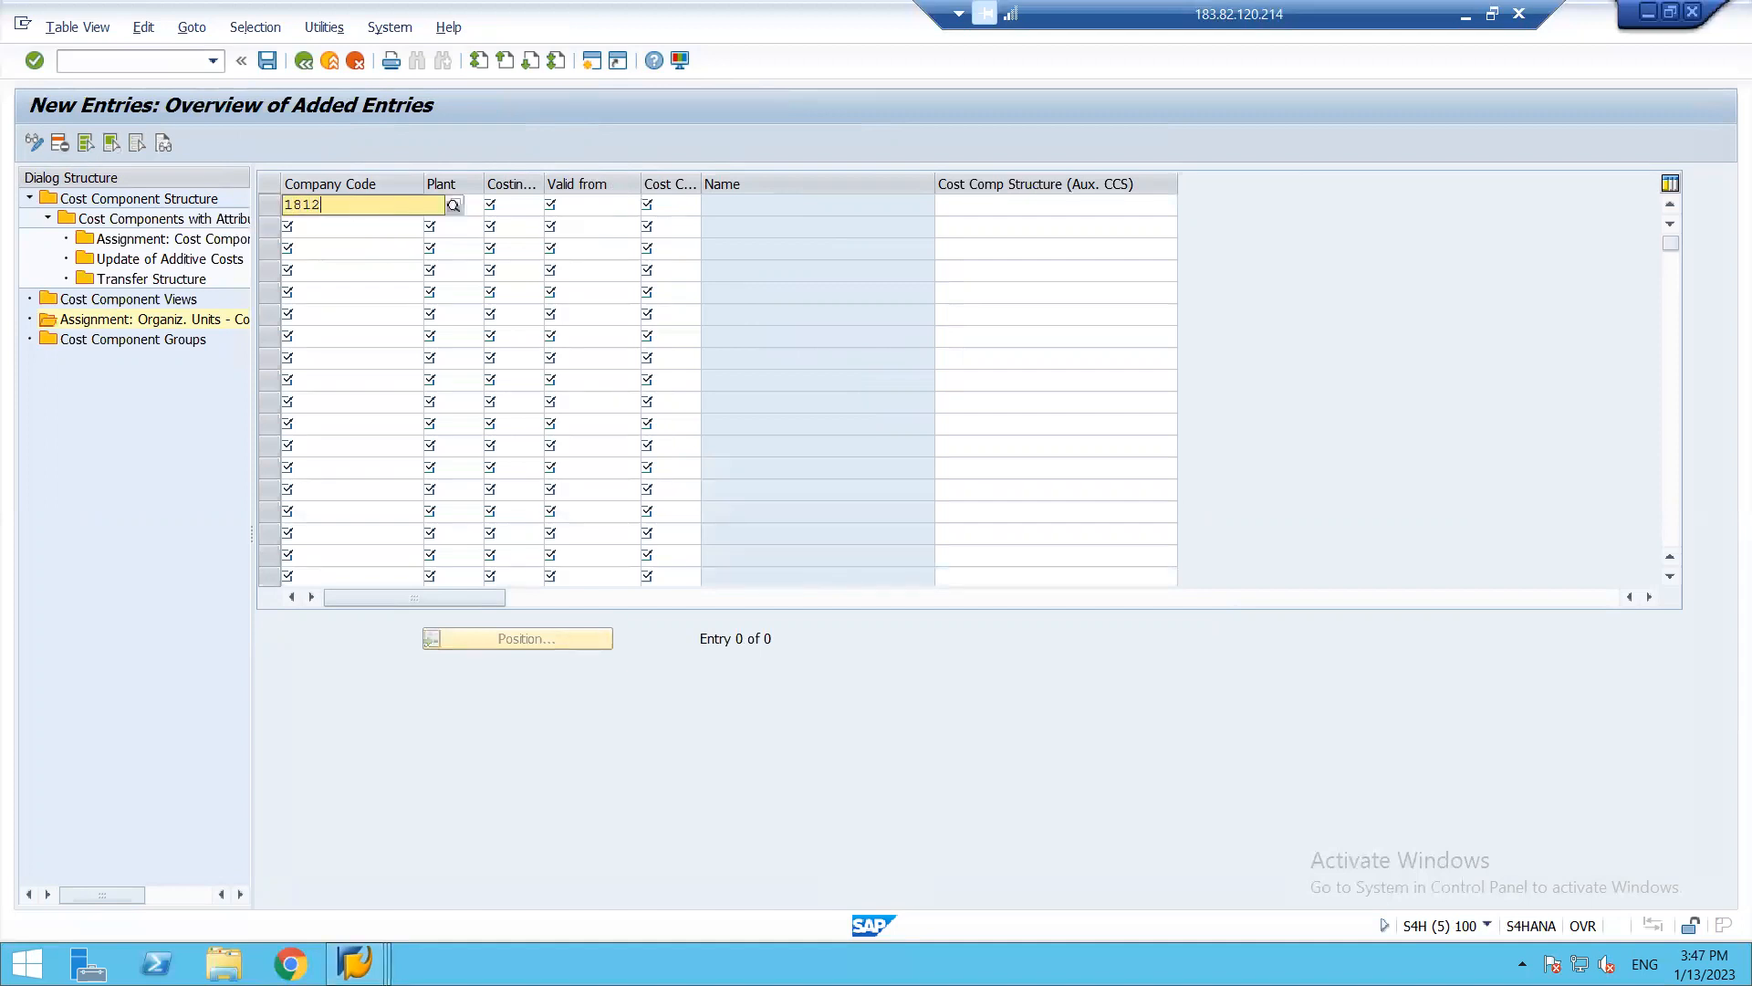
click(370, 243)
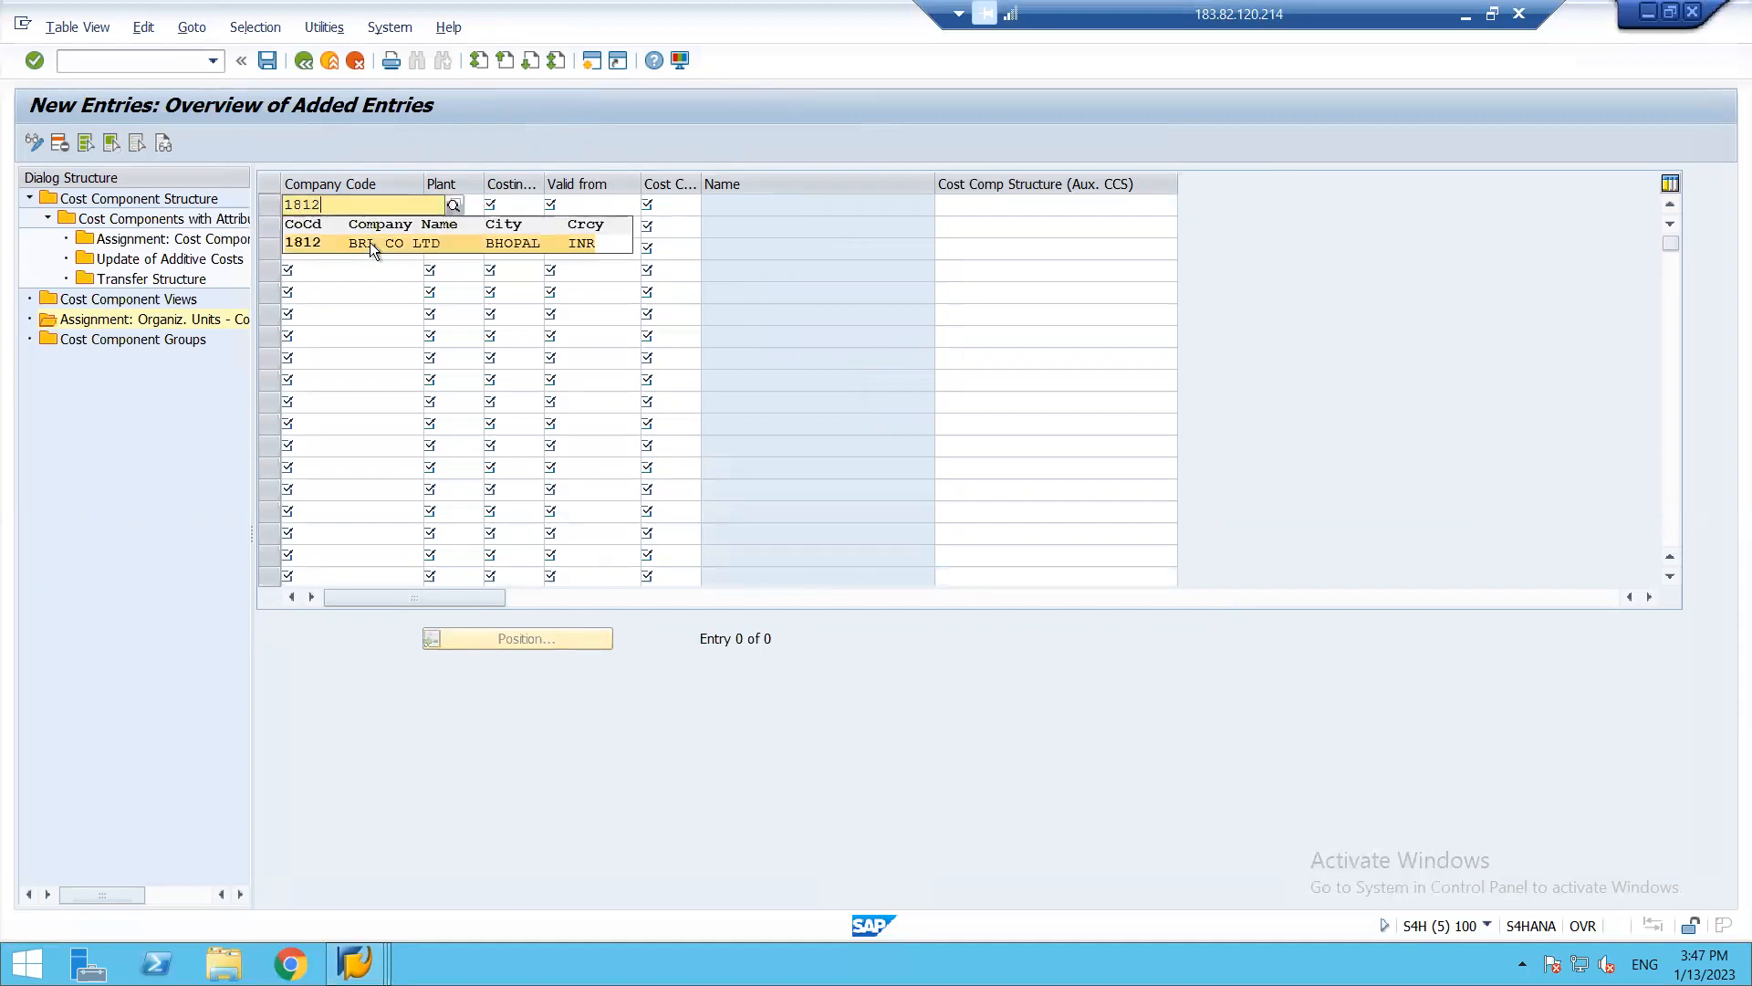
click(470, 204)
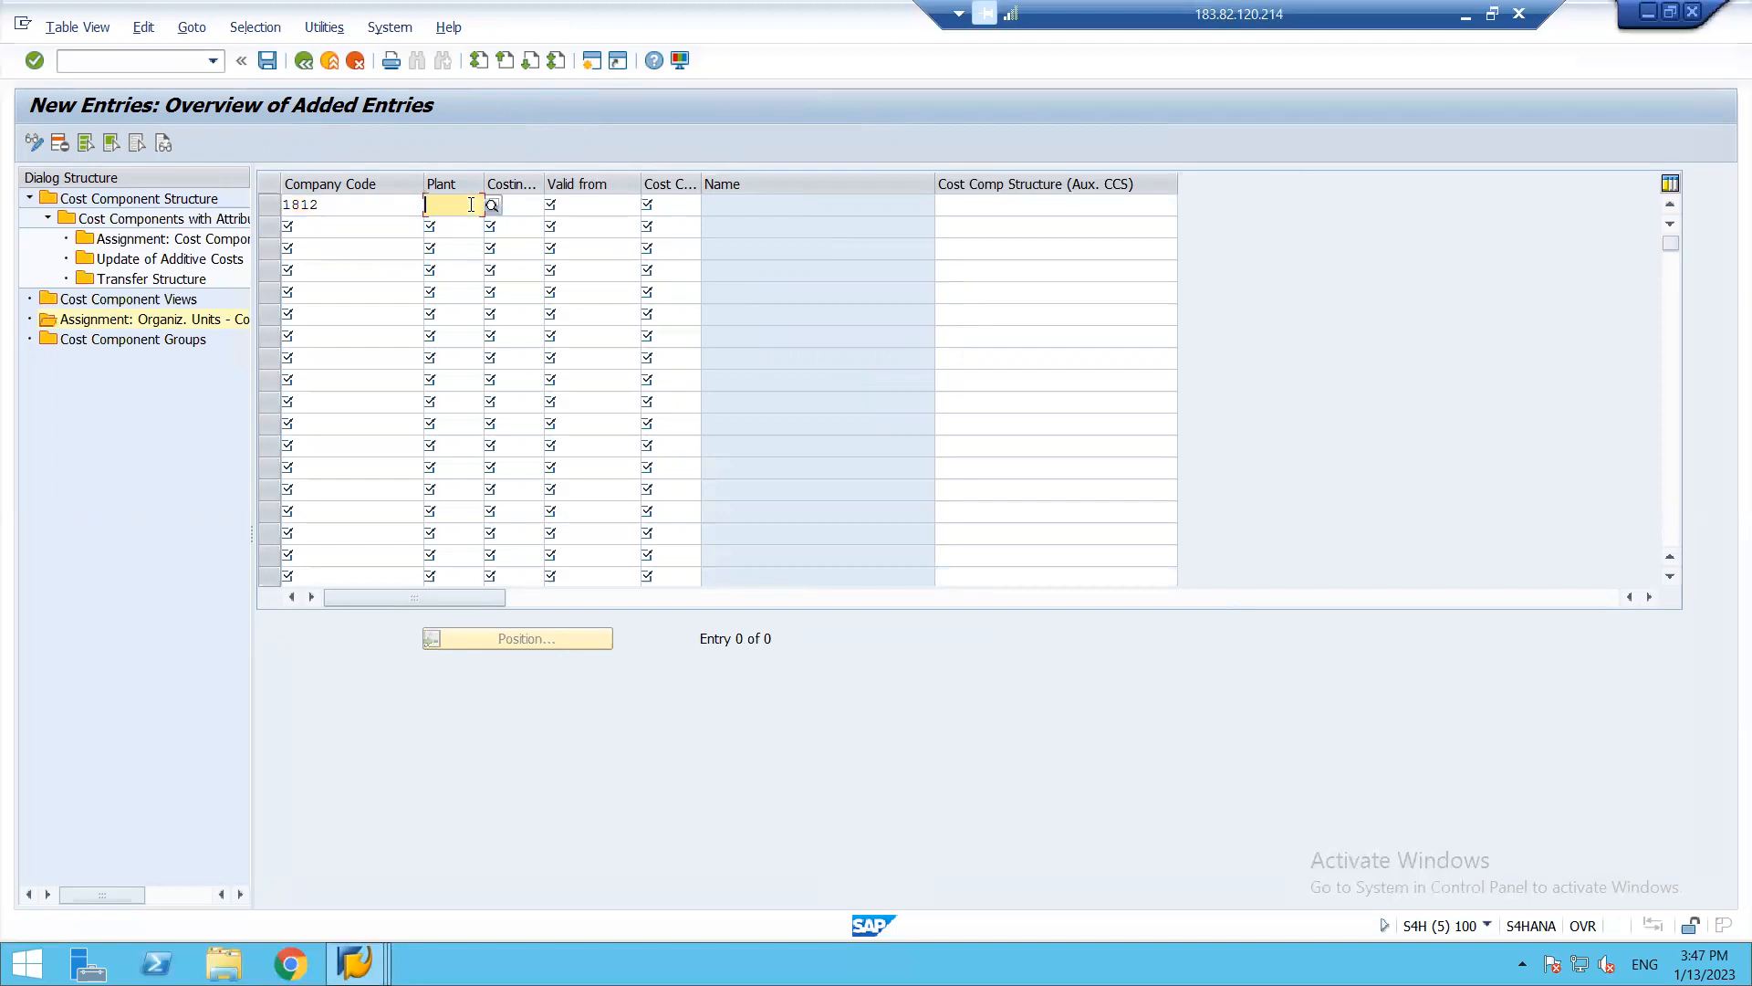
text(br18)
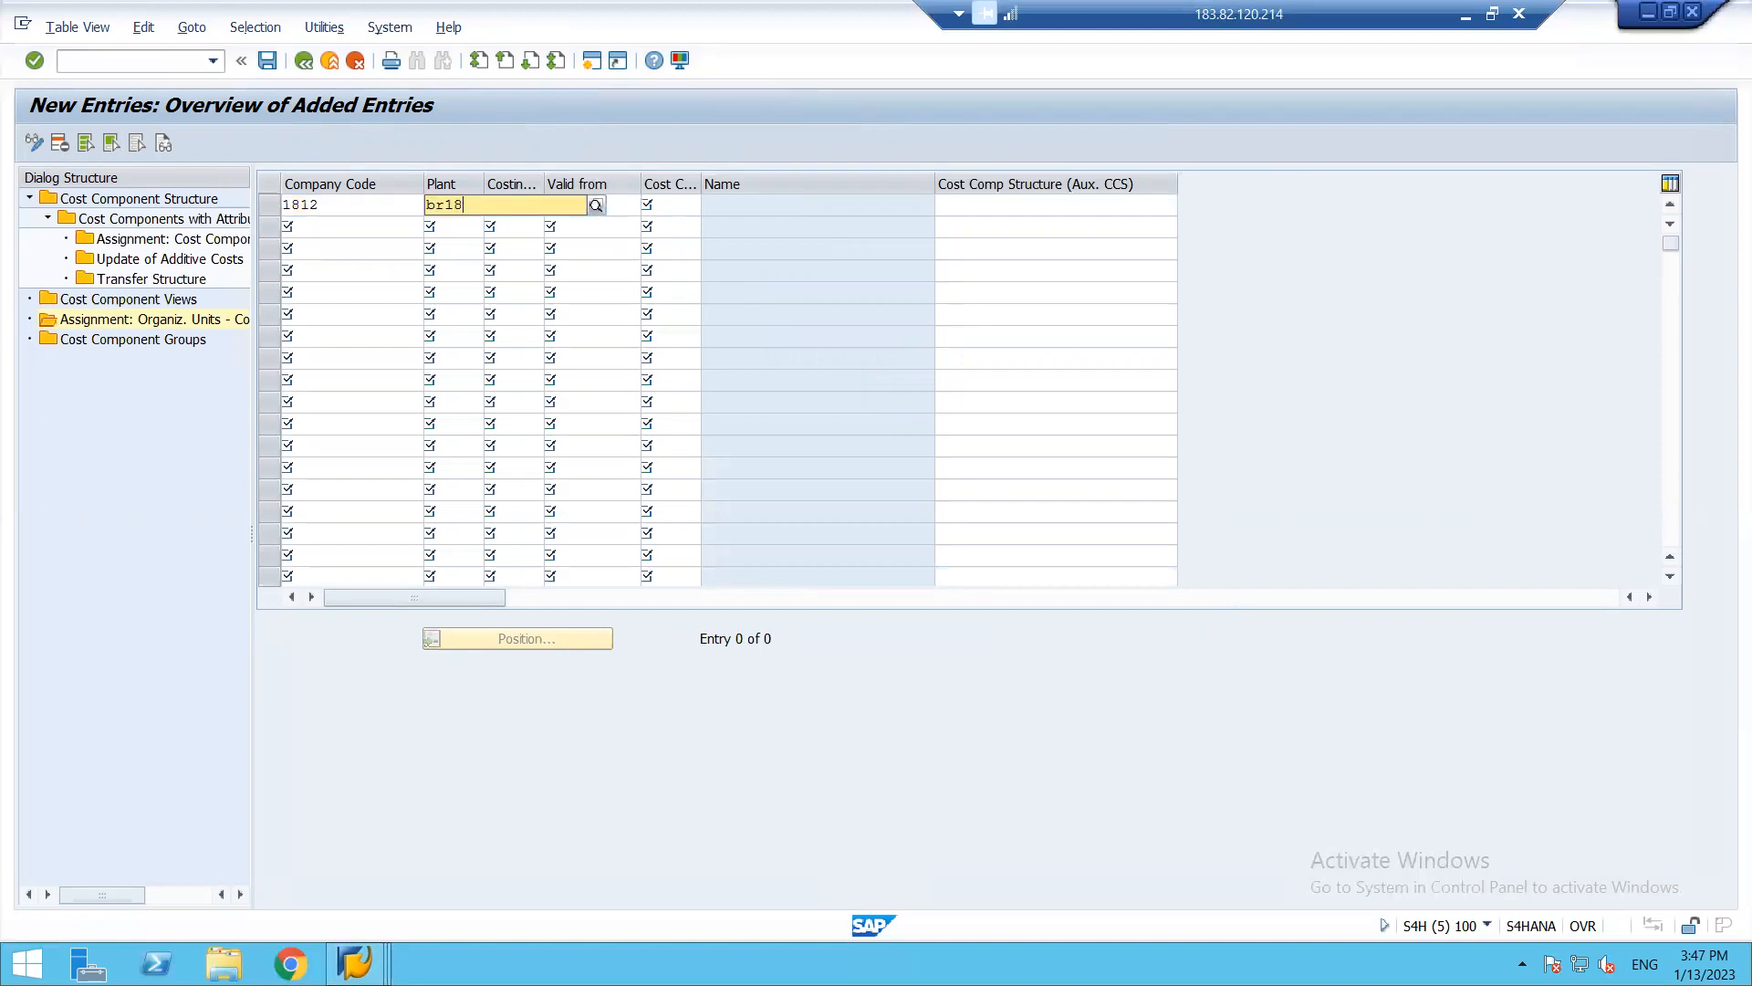
click(544, 248)
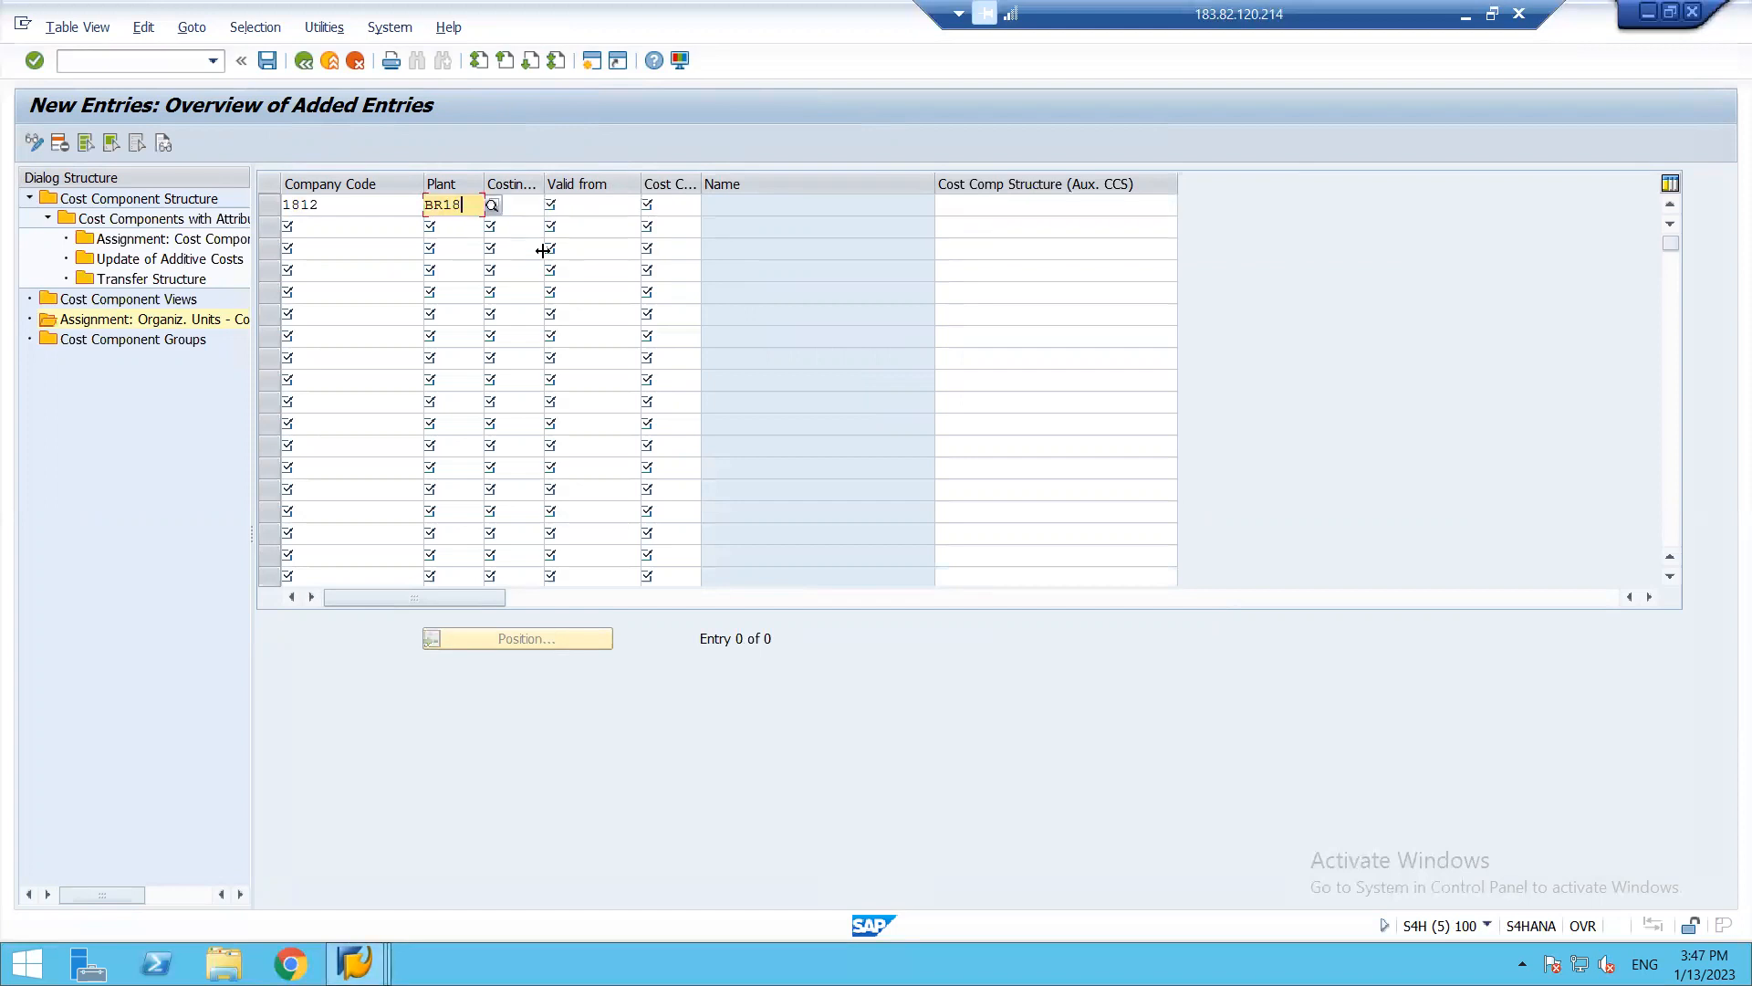
- Choose costing variant PPC1 for the new assignment entry
click(514, 203)
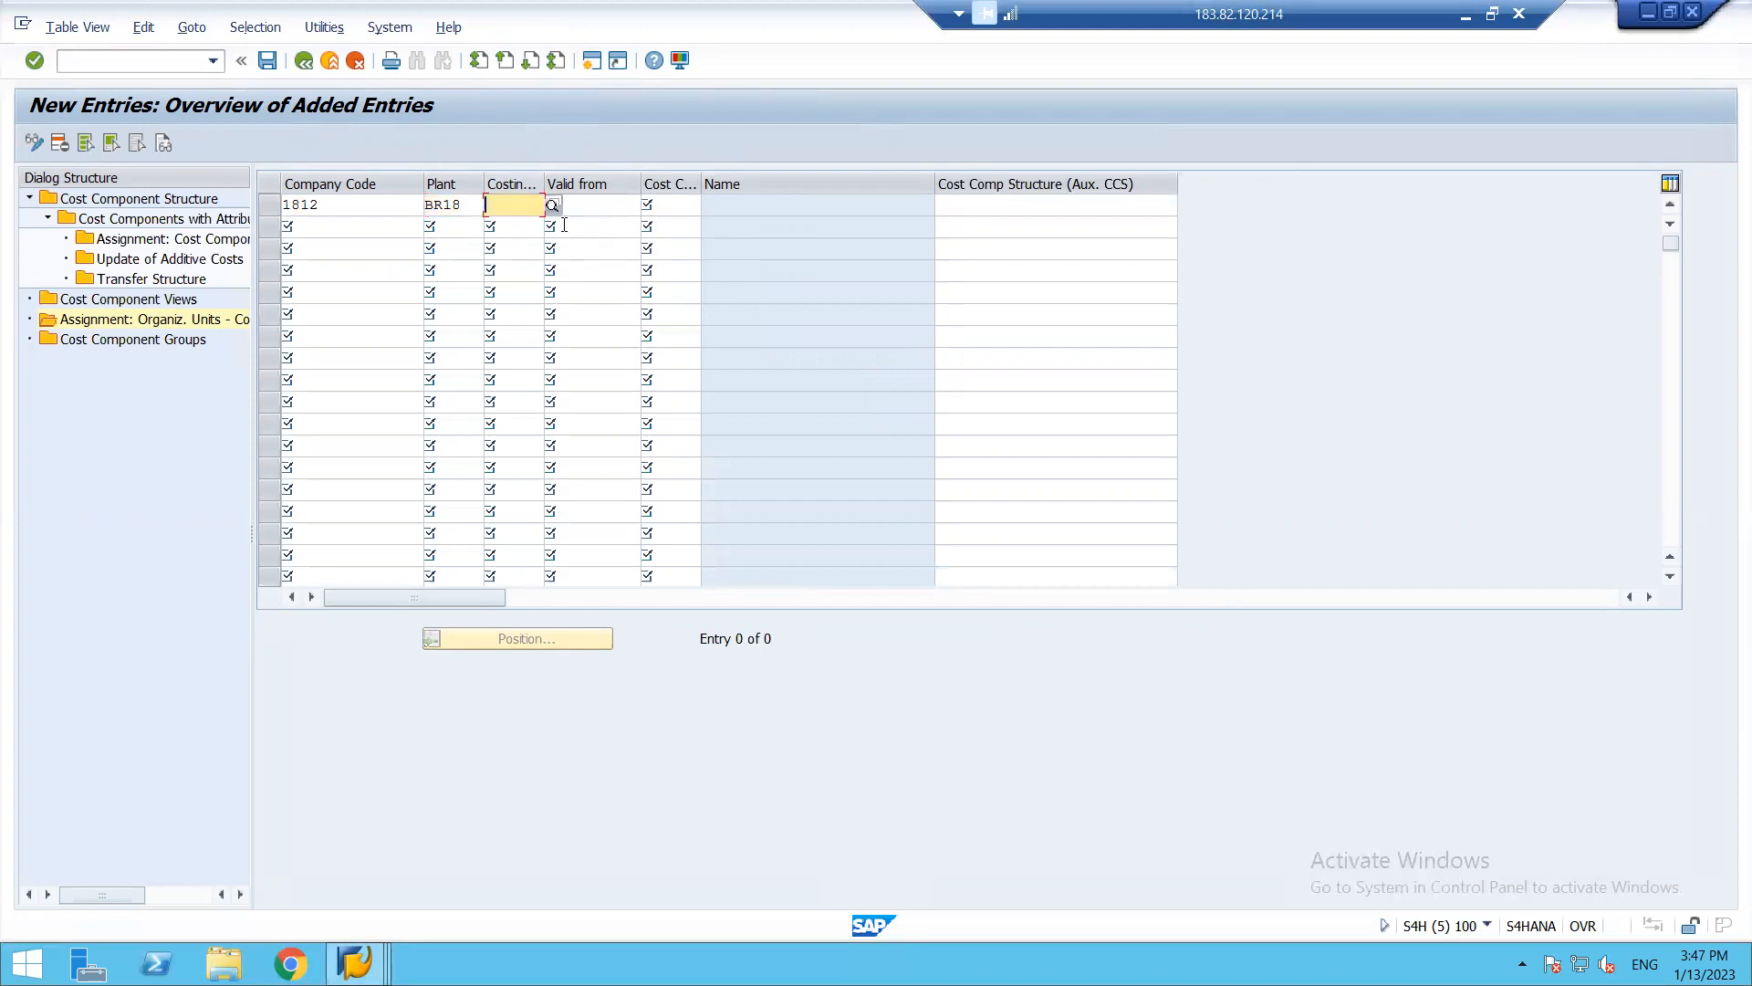
click(552, 205)
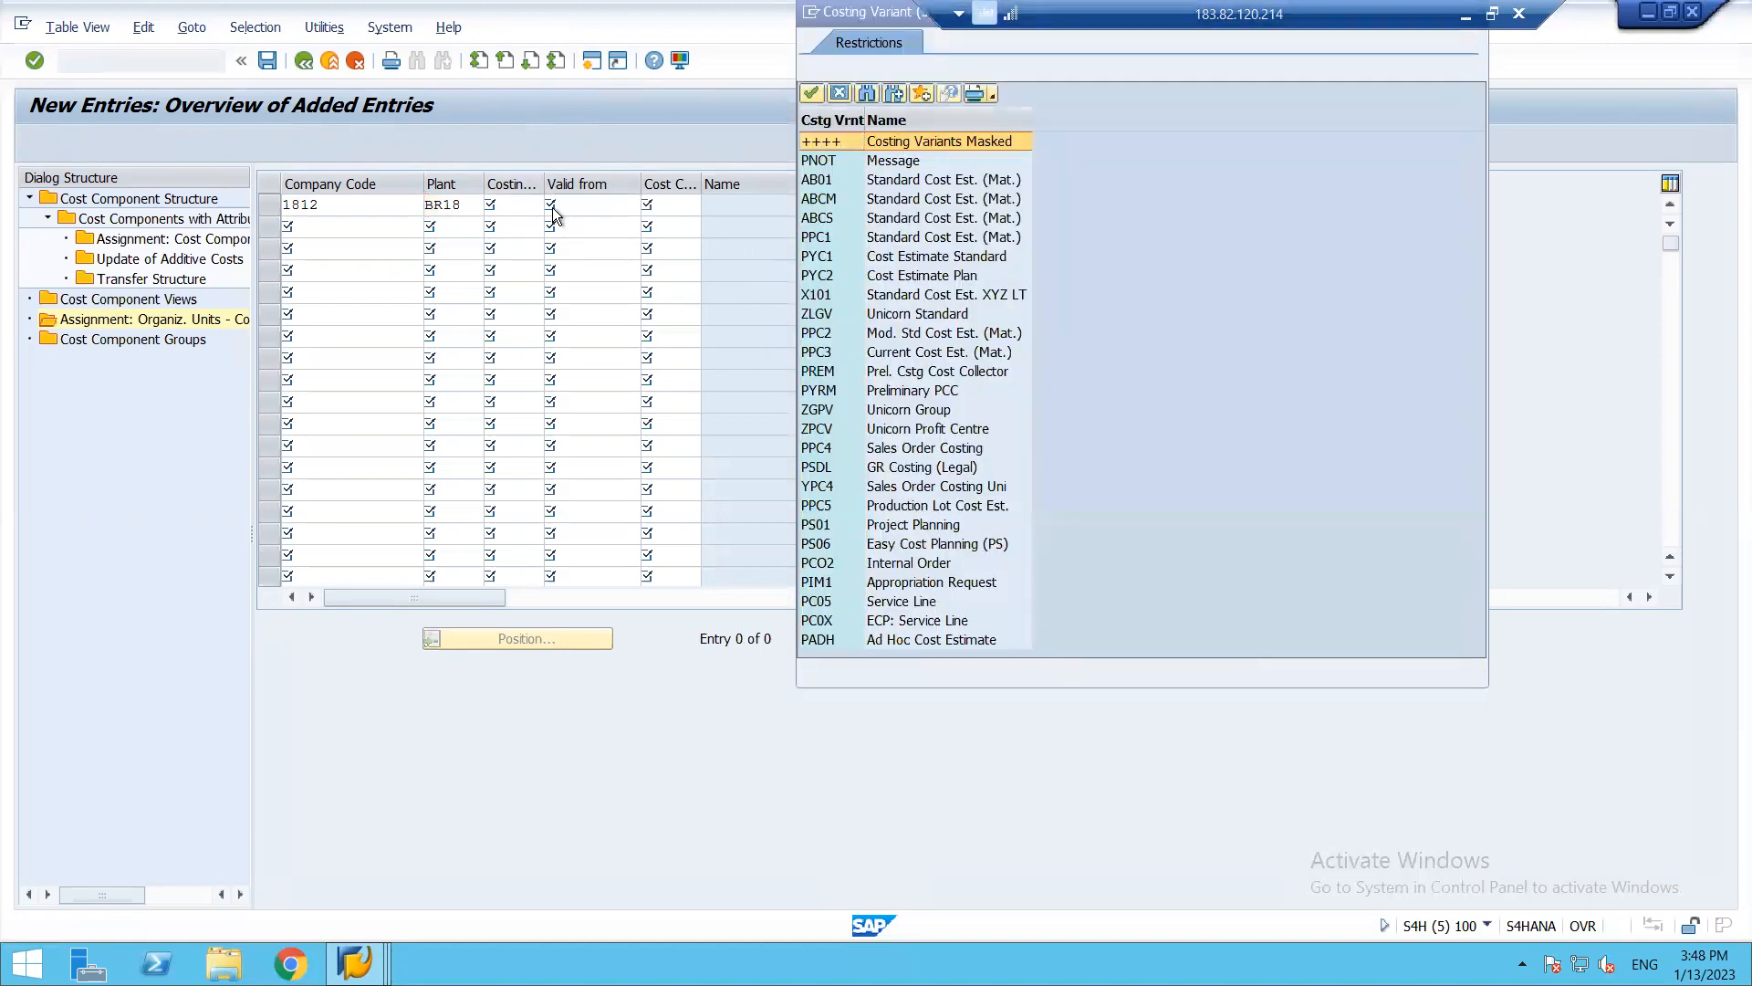
key(Down)
key(Down)
key(Down)
key(Down)
key(Down)
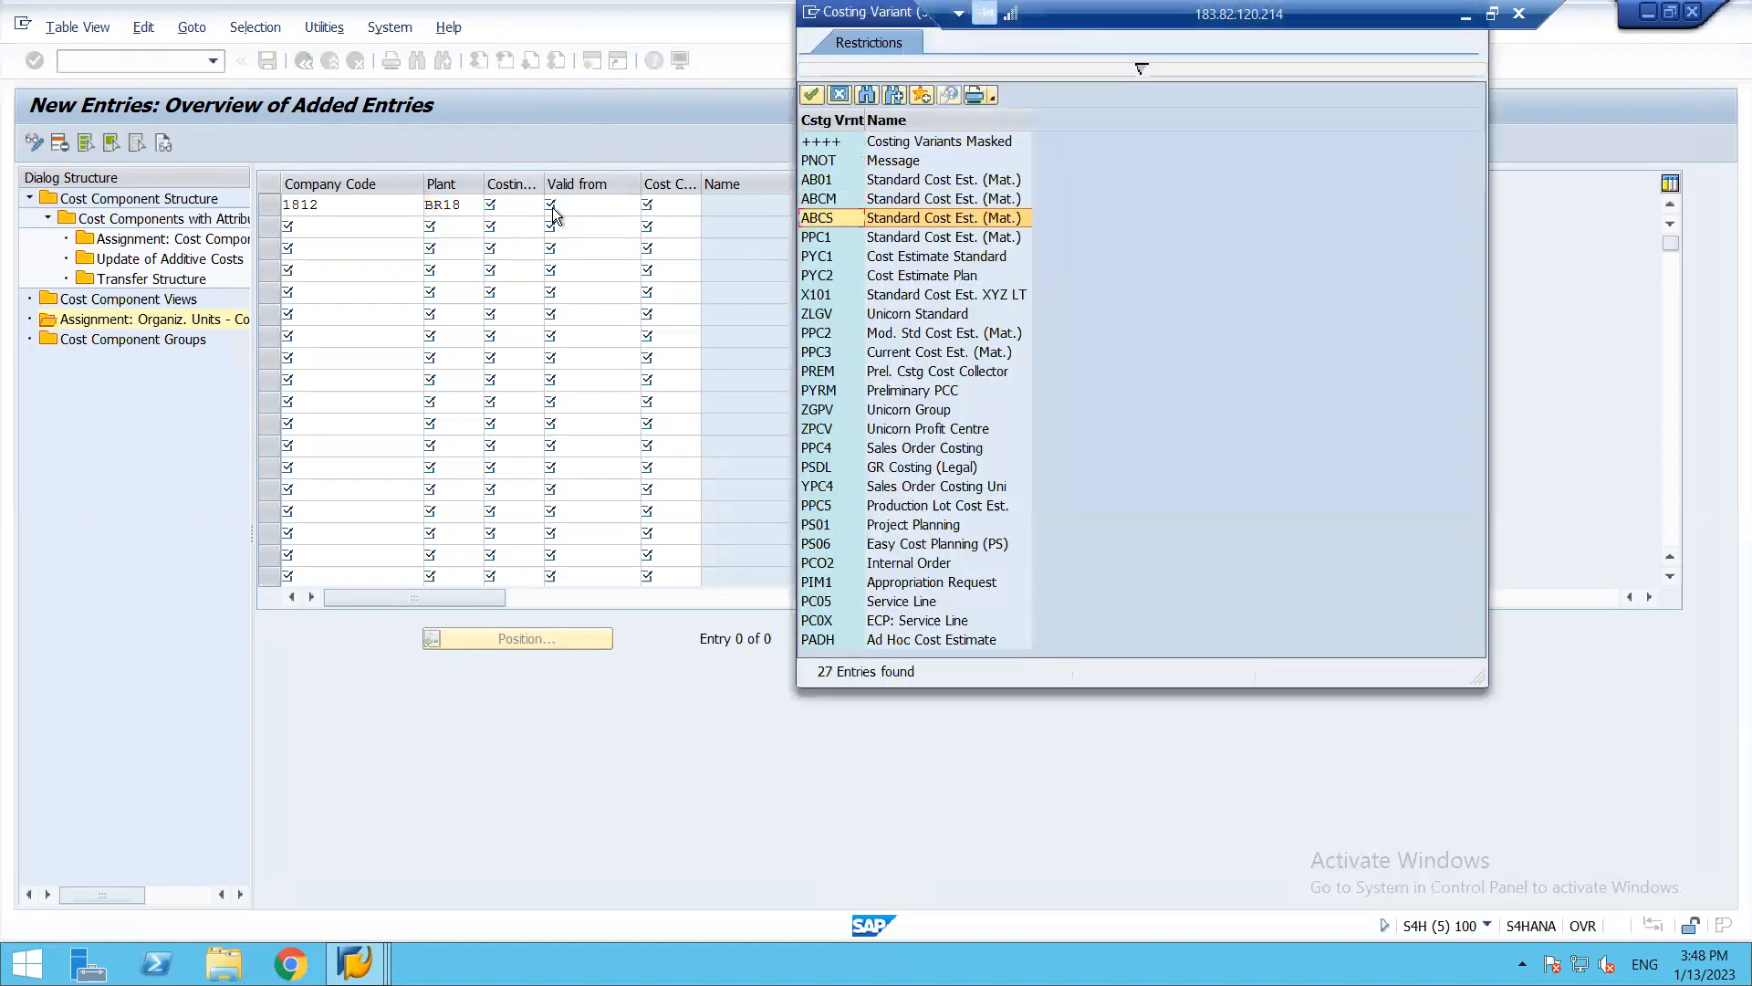
key(Return)
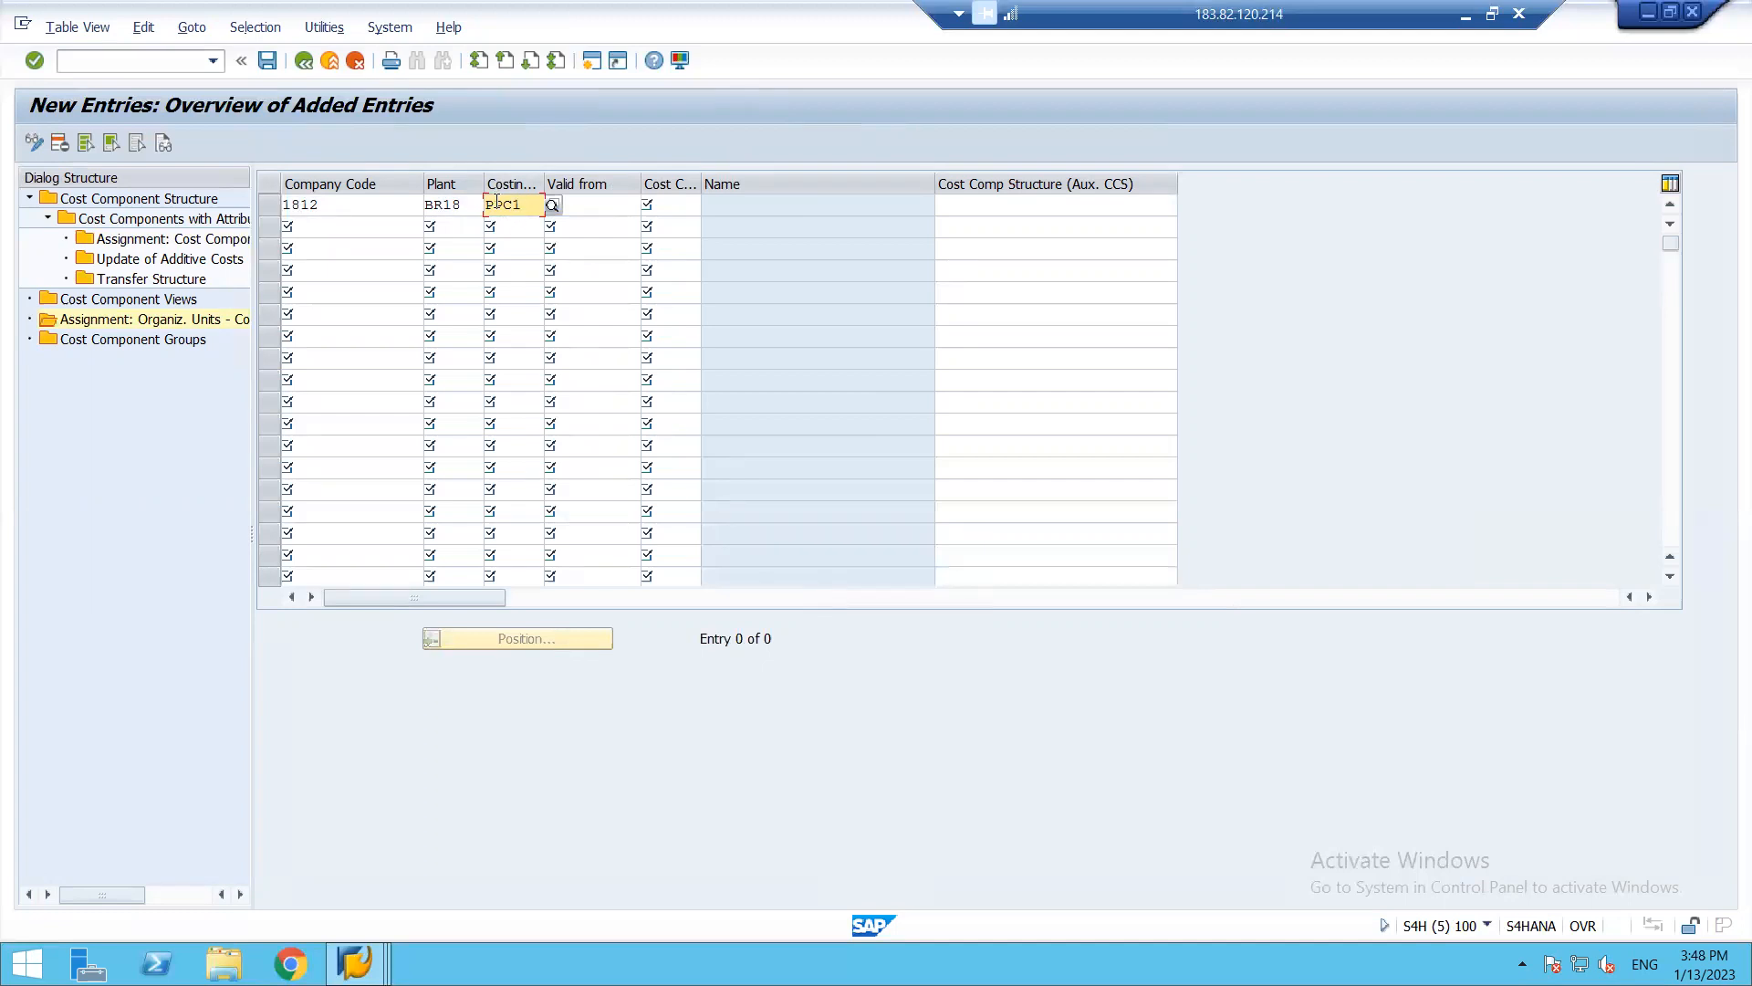
- Assign cost component structure 18 as both the main and the auxiliary structure of the new entry
click(604, 204)
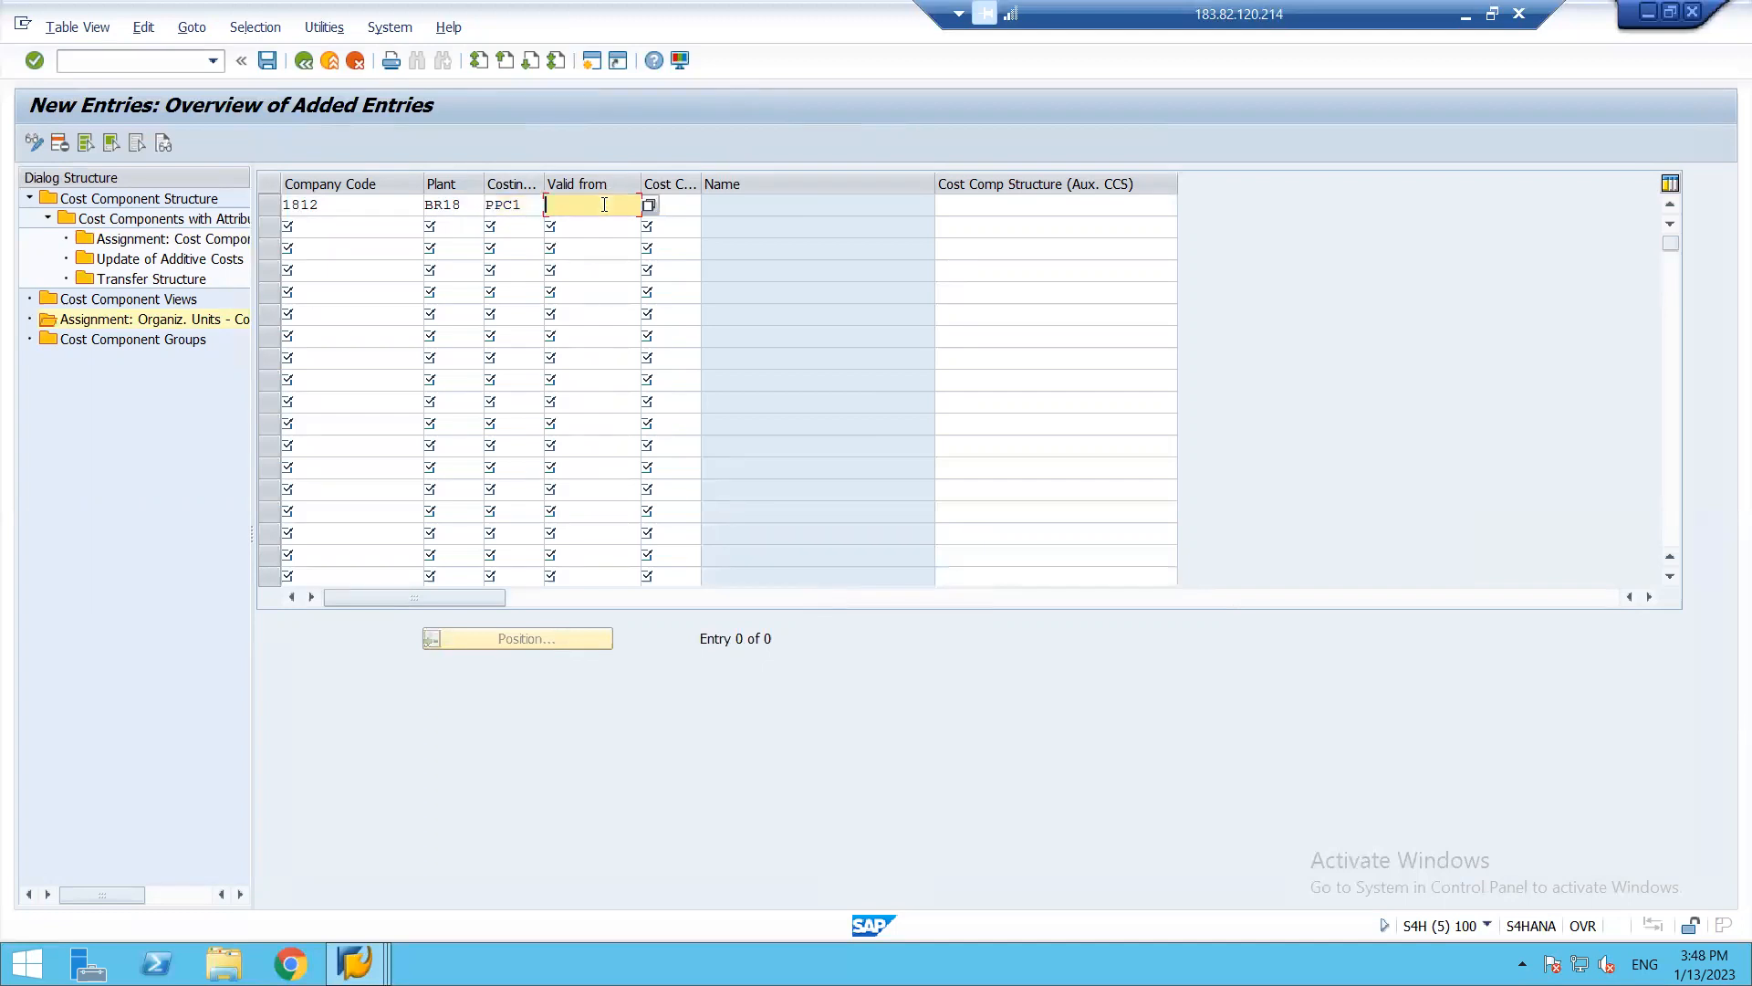
click(683, 207)
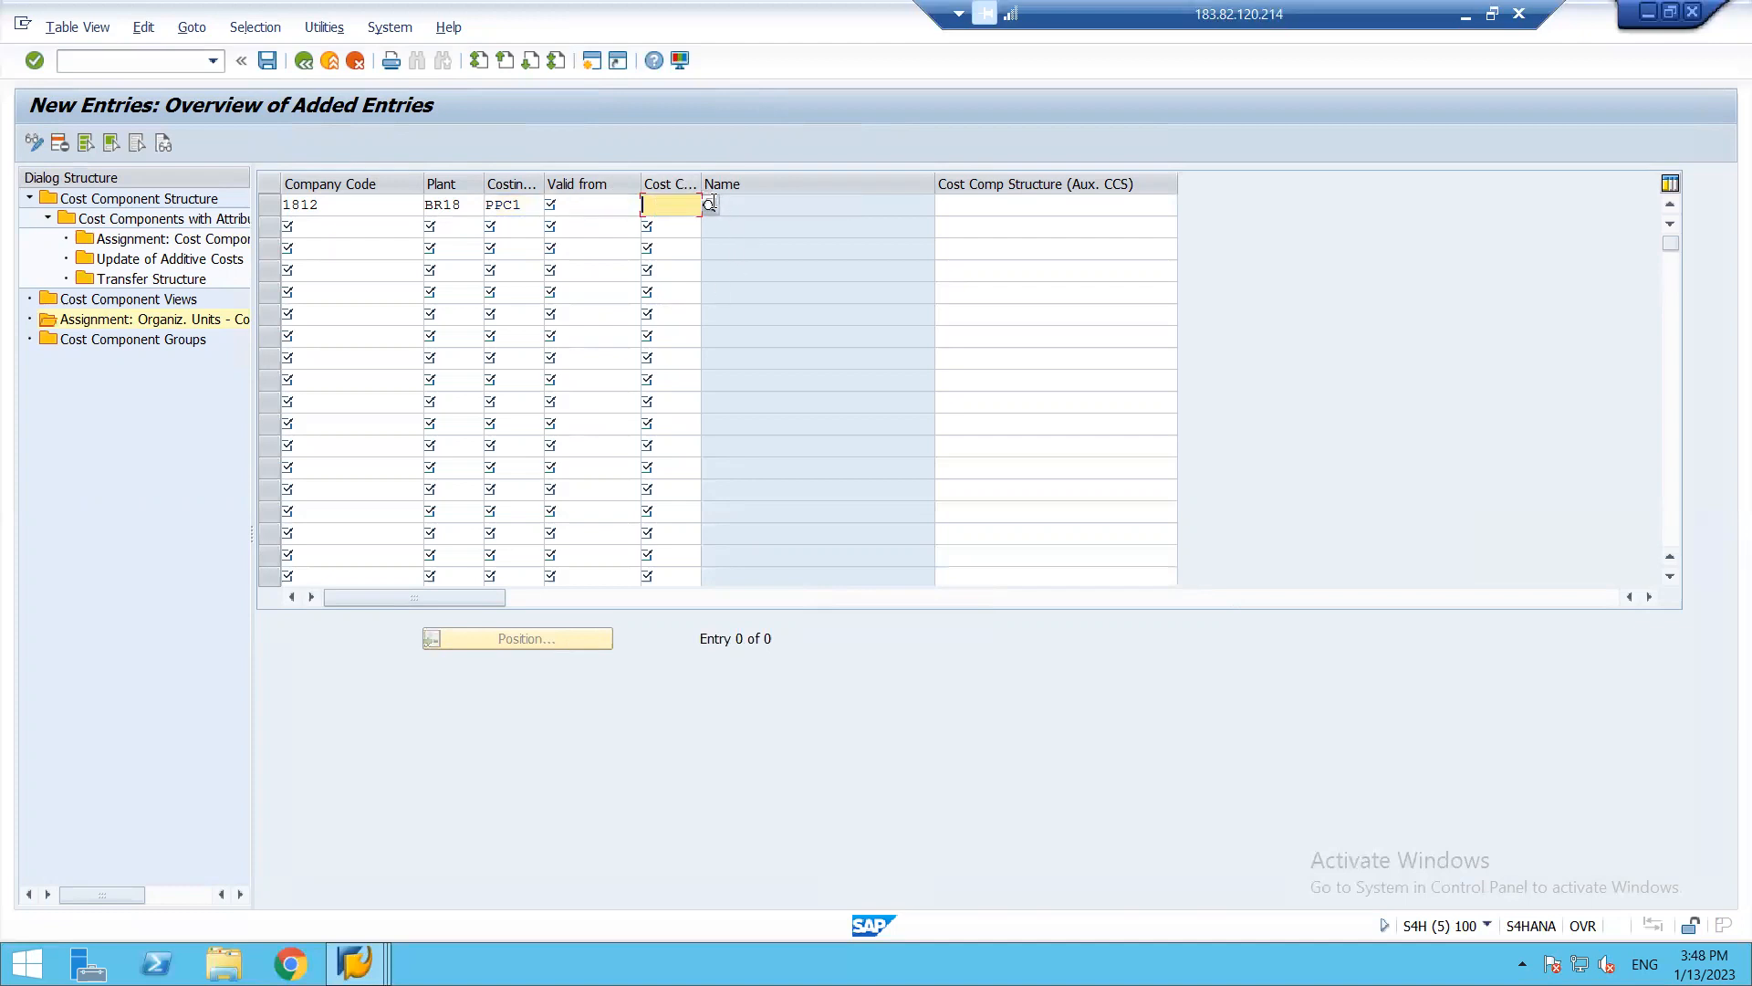
click(709, 204)
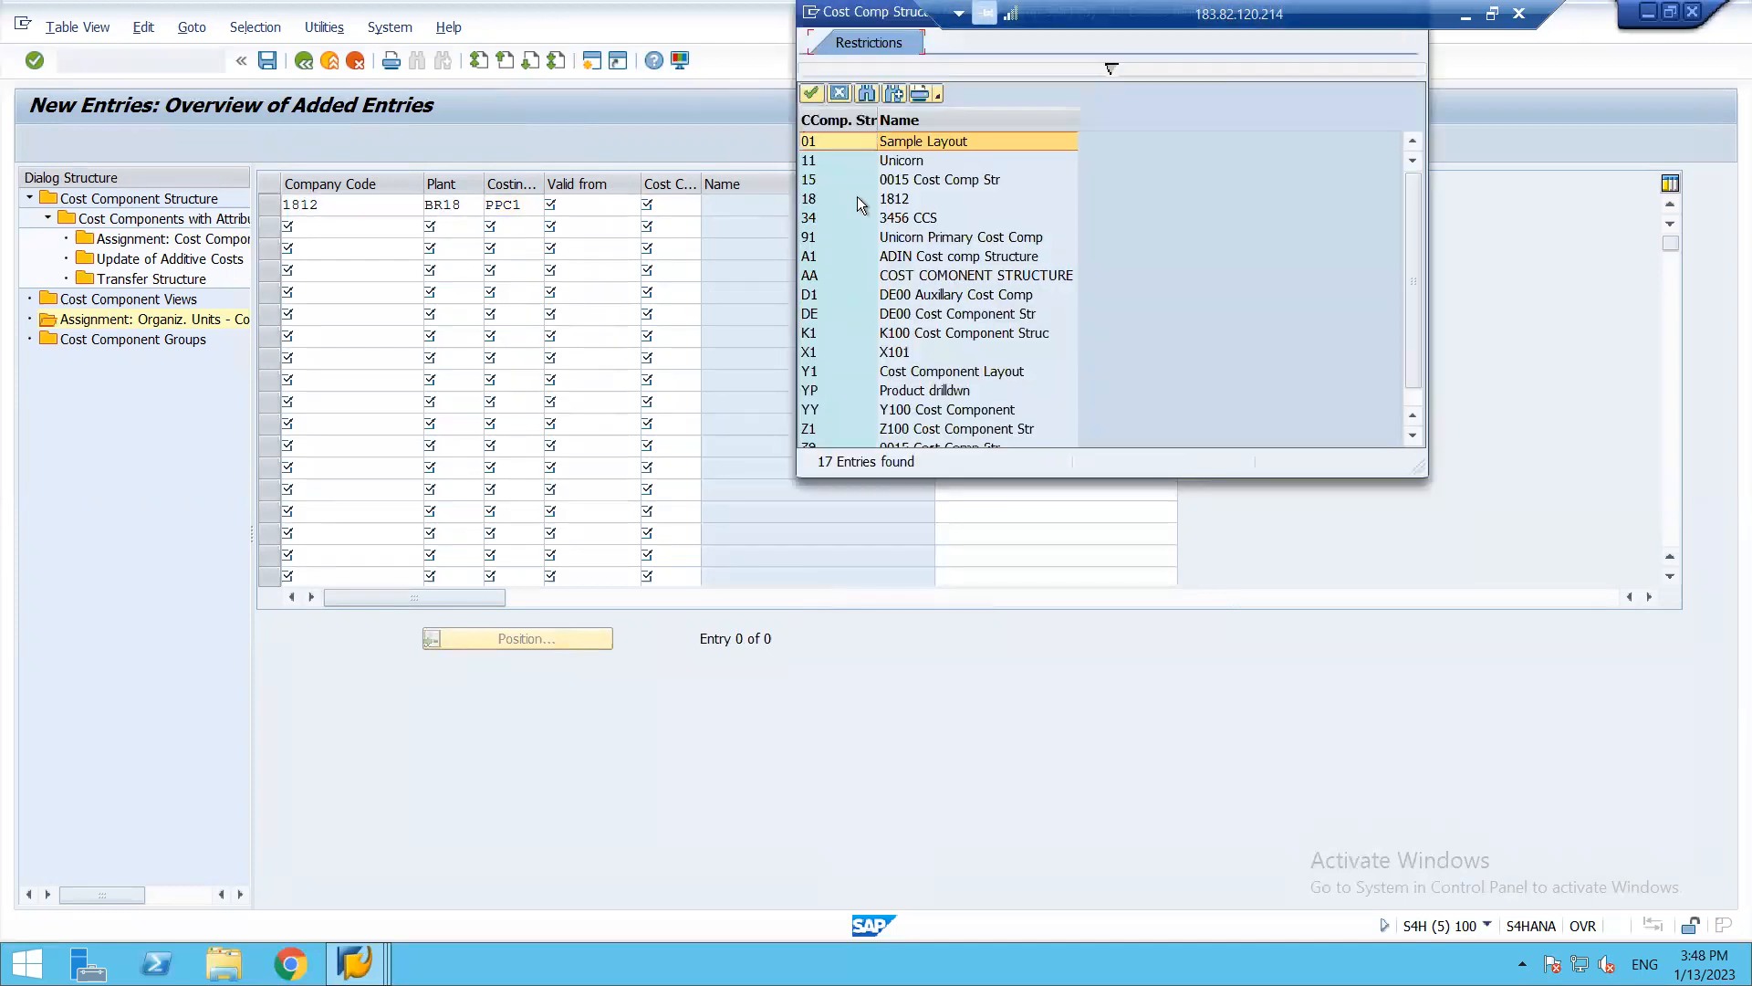
double_click(824, 199)
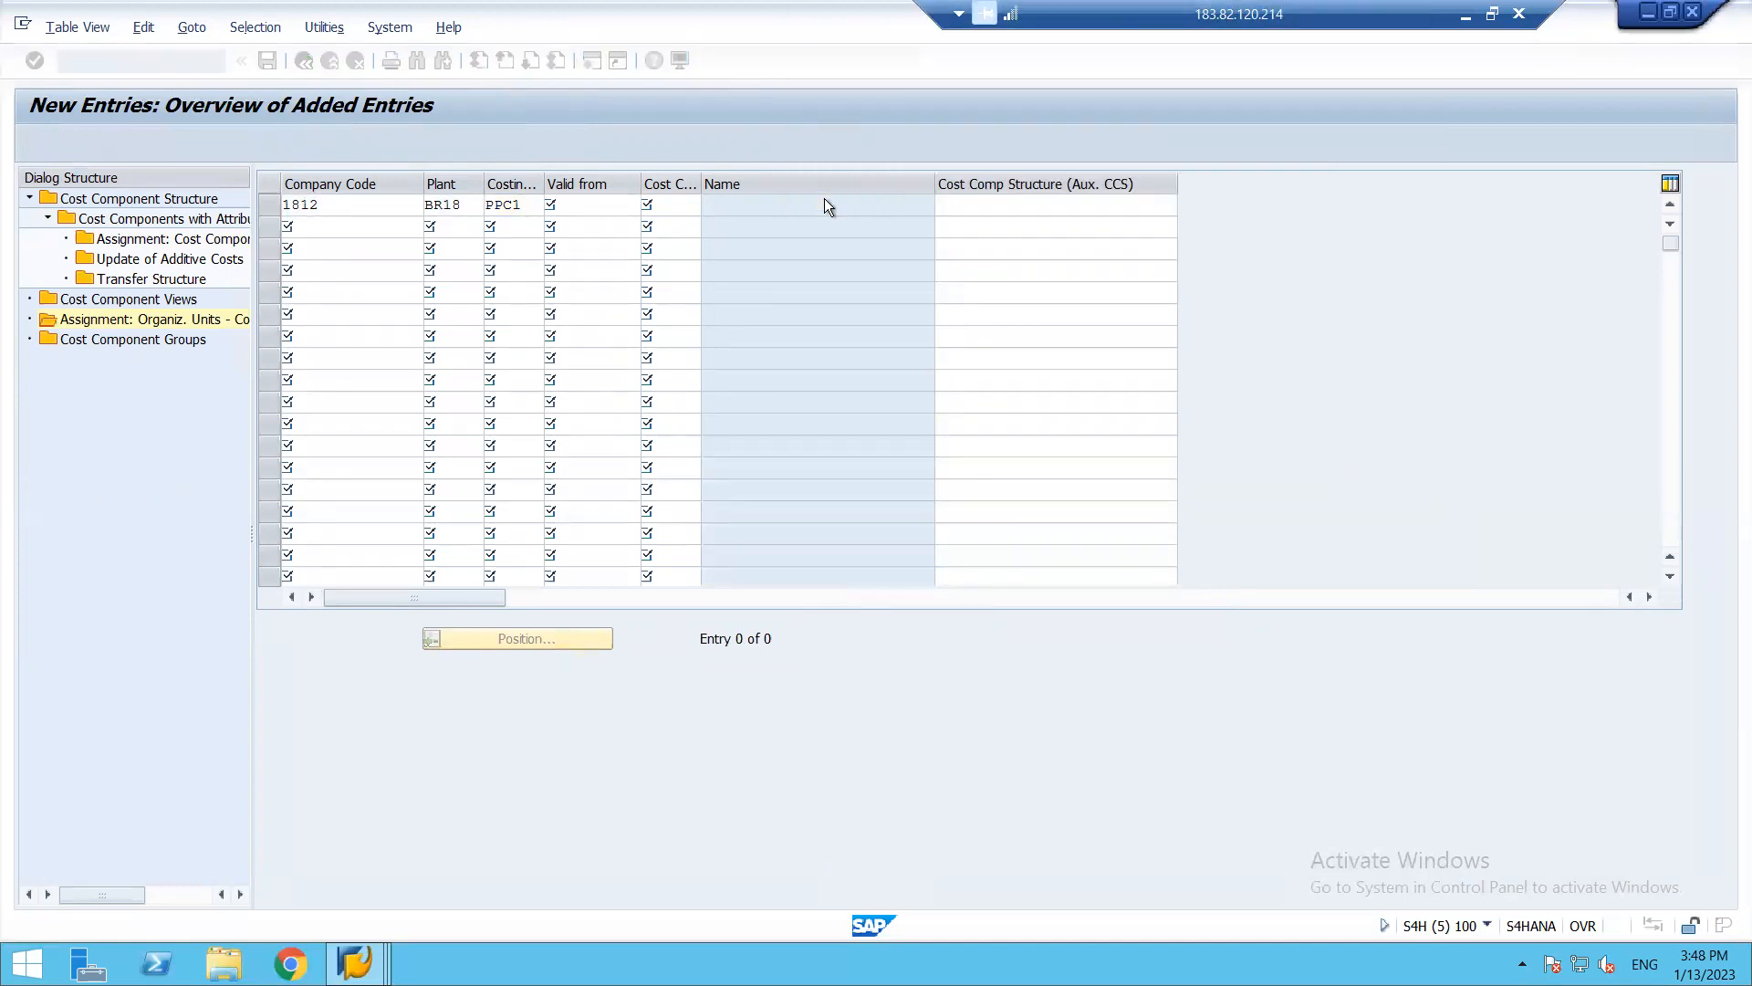
click(982, 209)
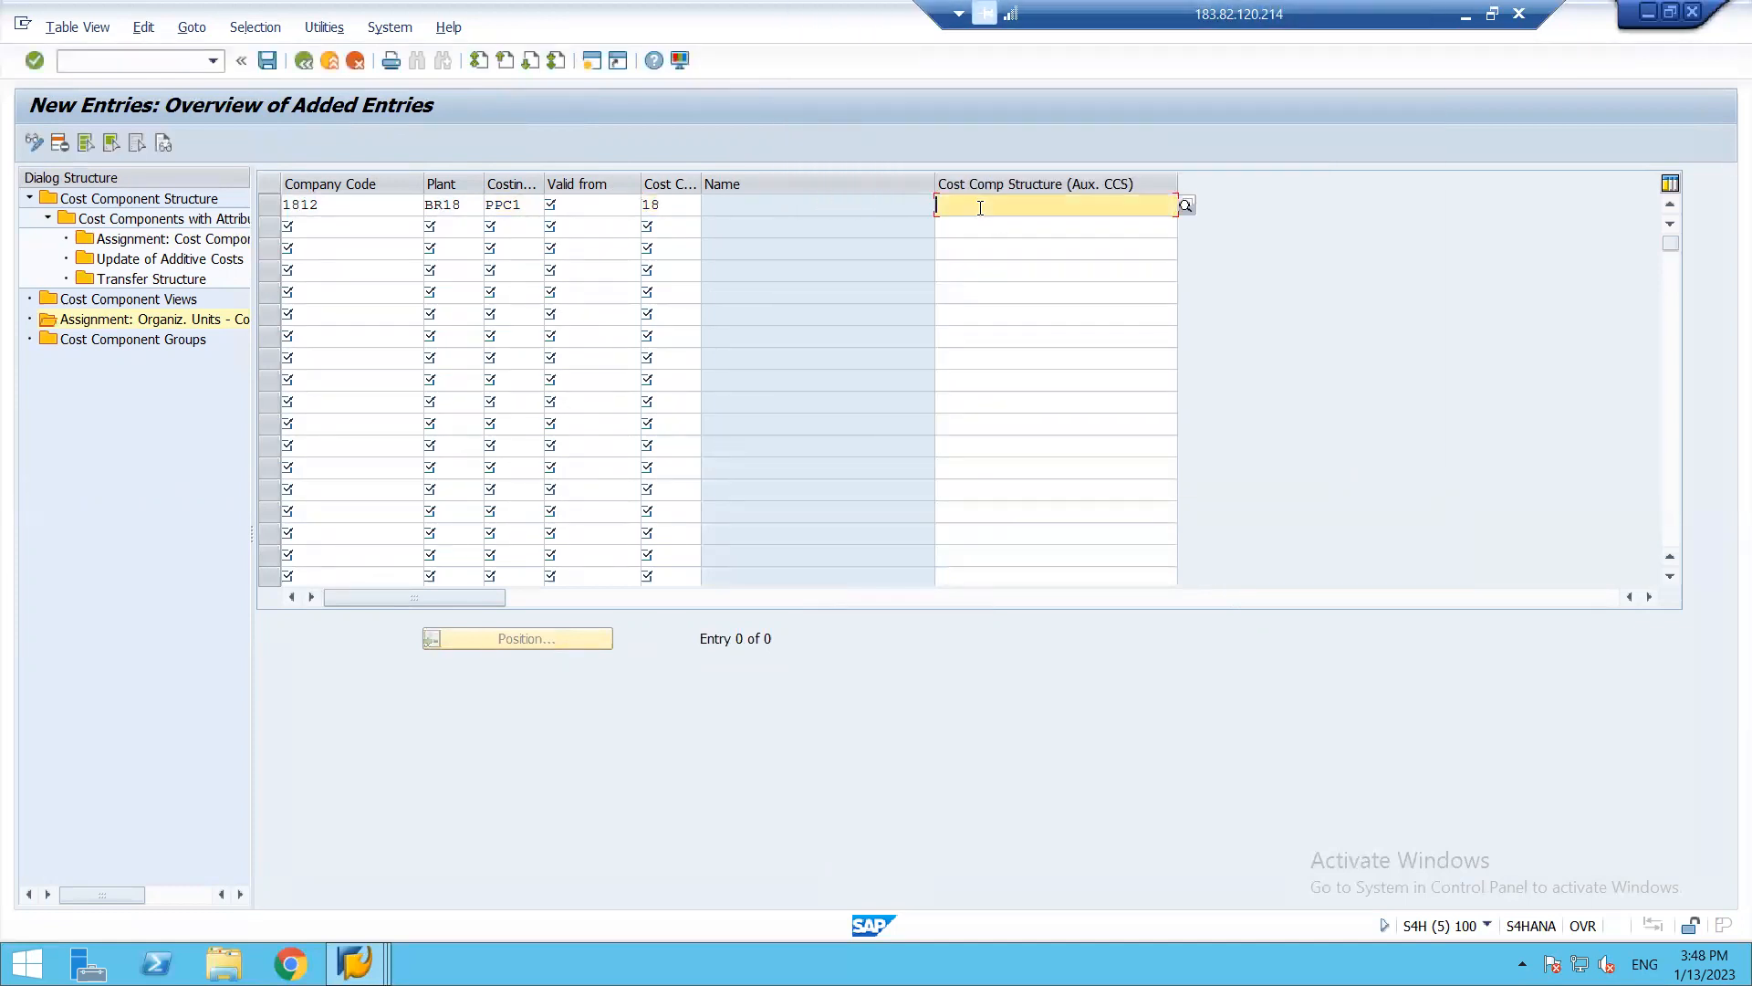
click(1187, 205)
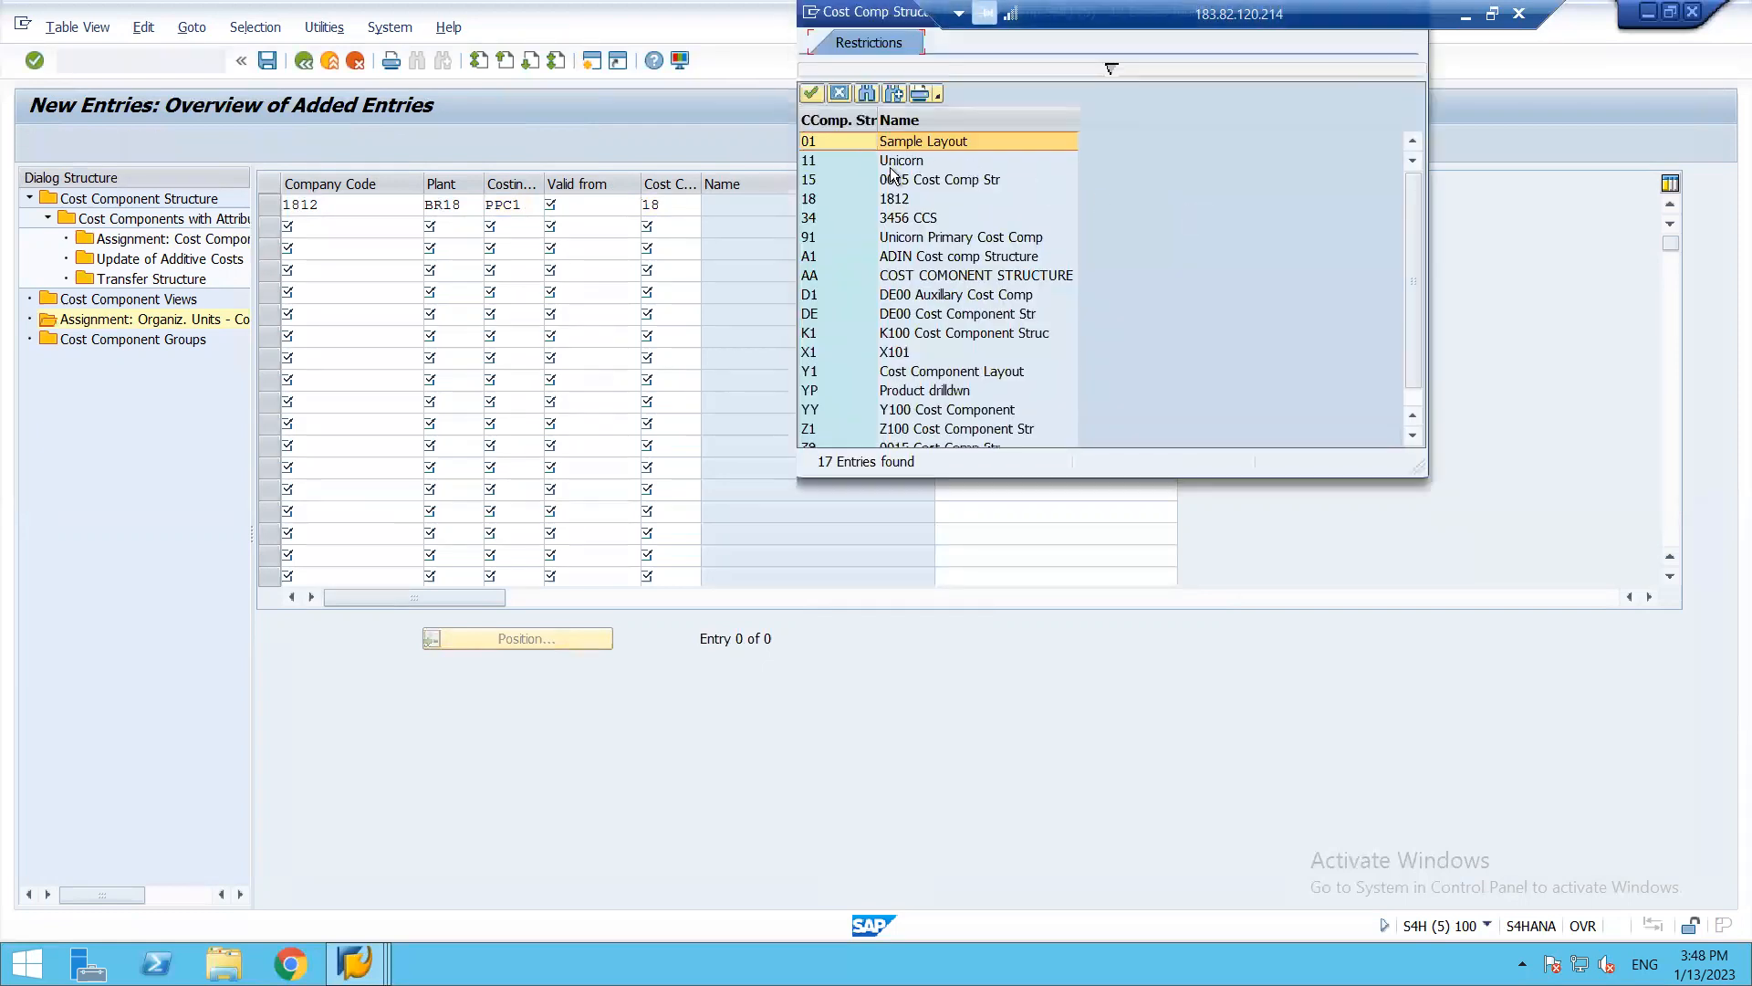
double_click(814, 200)
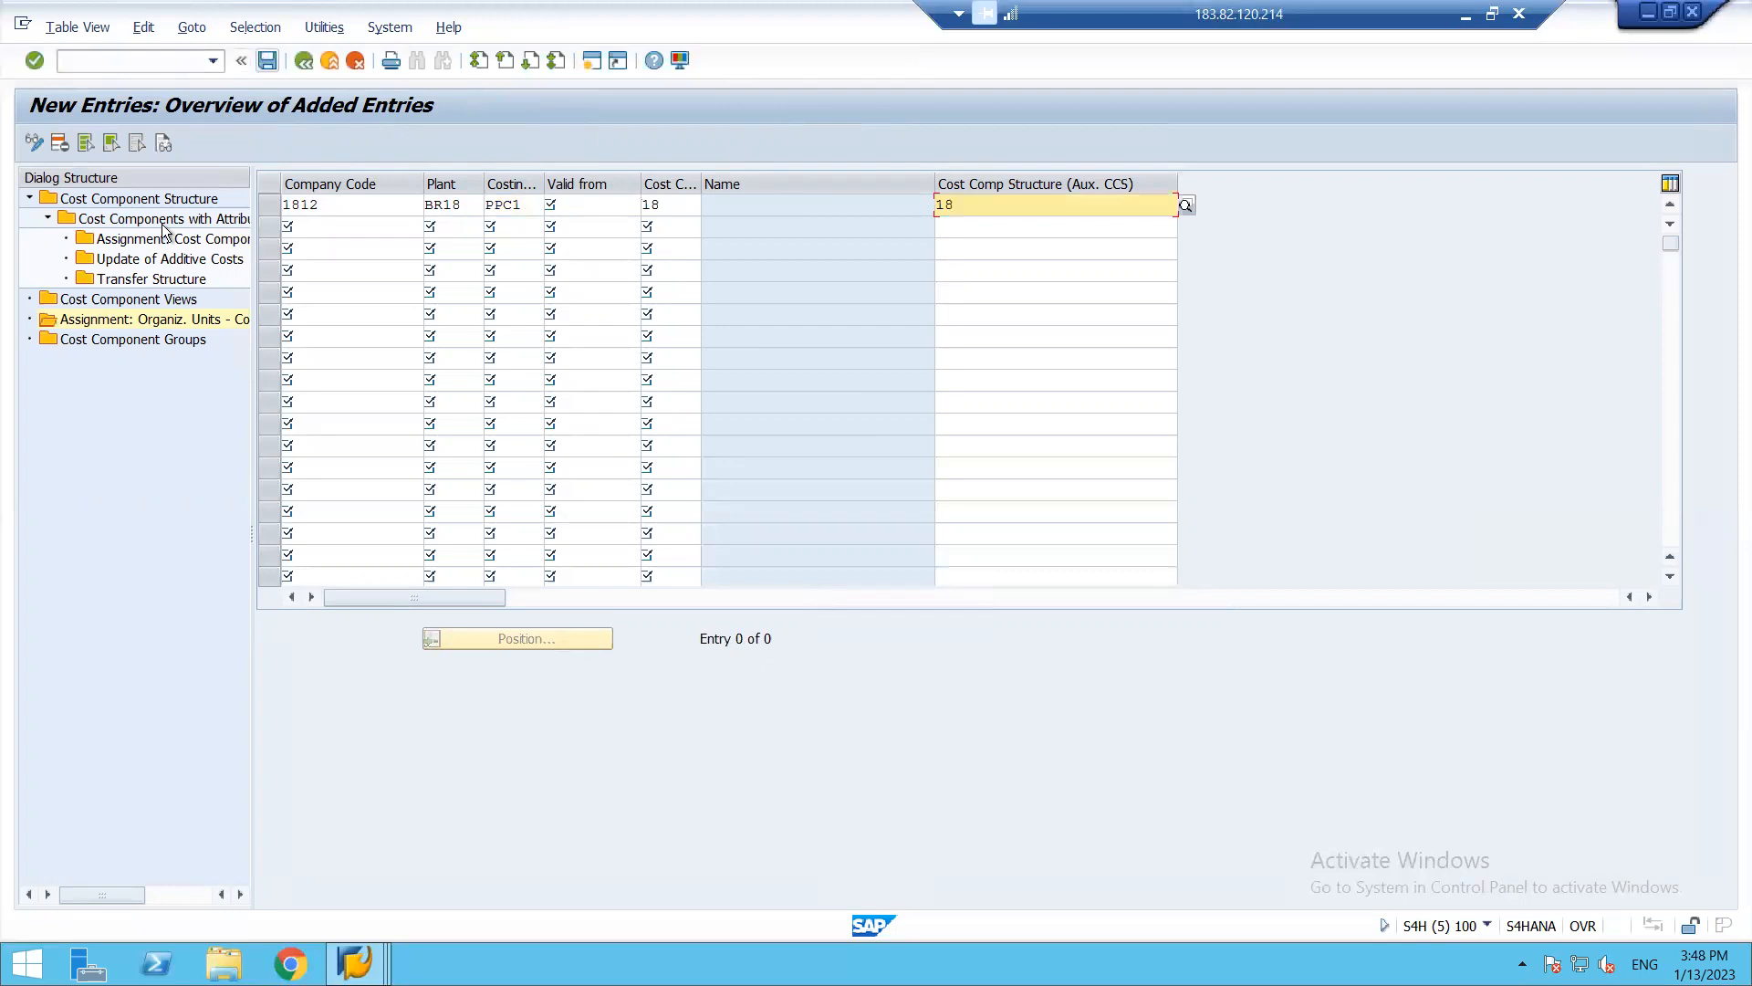
- Discard the unsaved assignment entry and return to the implementation guide
key(Escape)
click(327, 396)
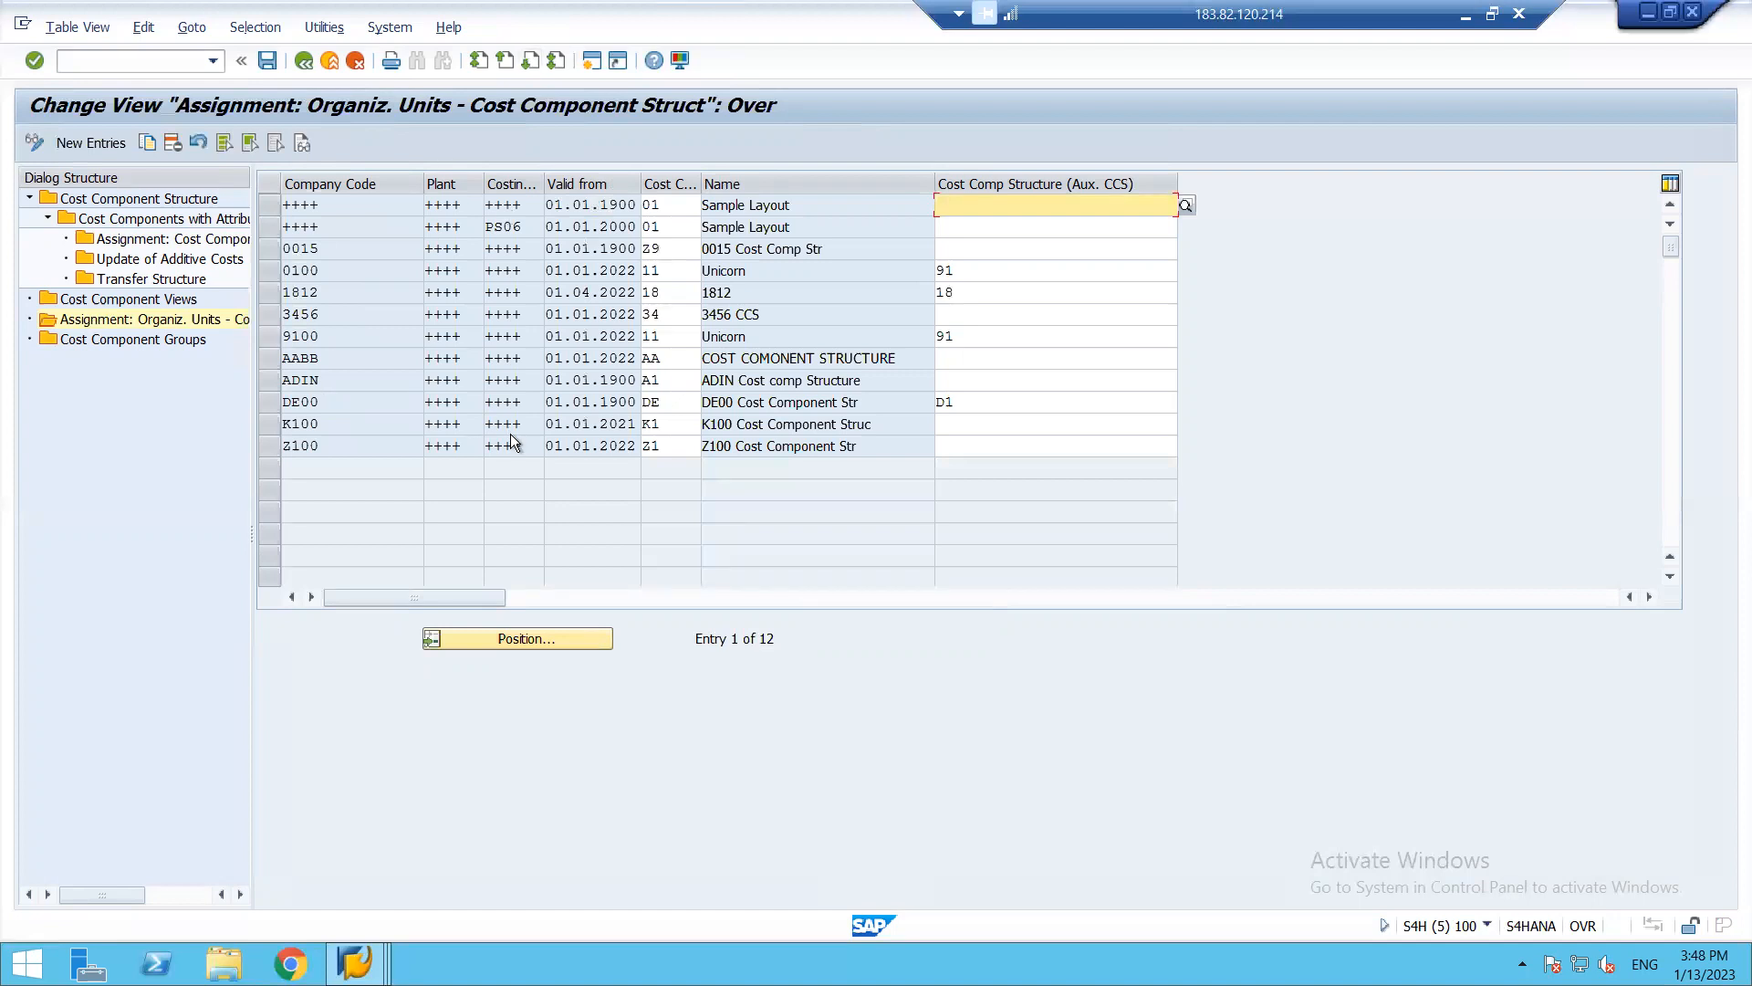
key(F3)
key(F3)
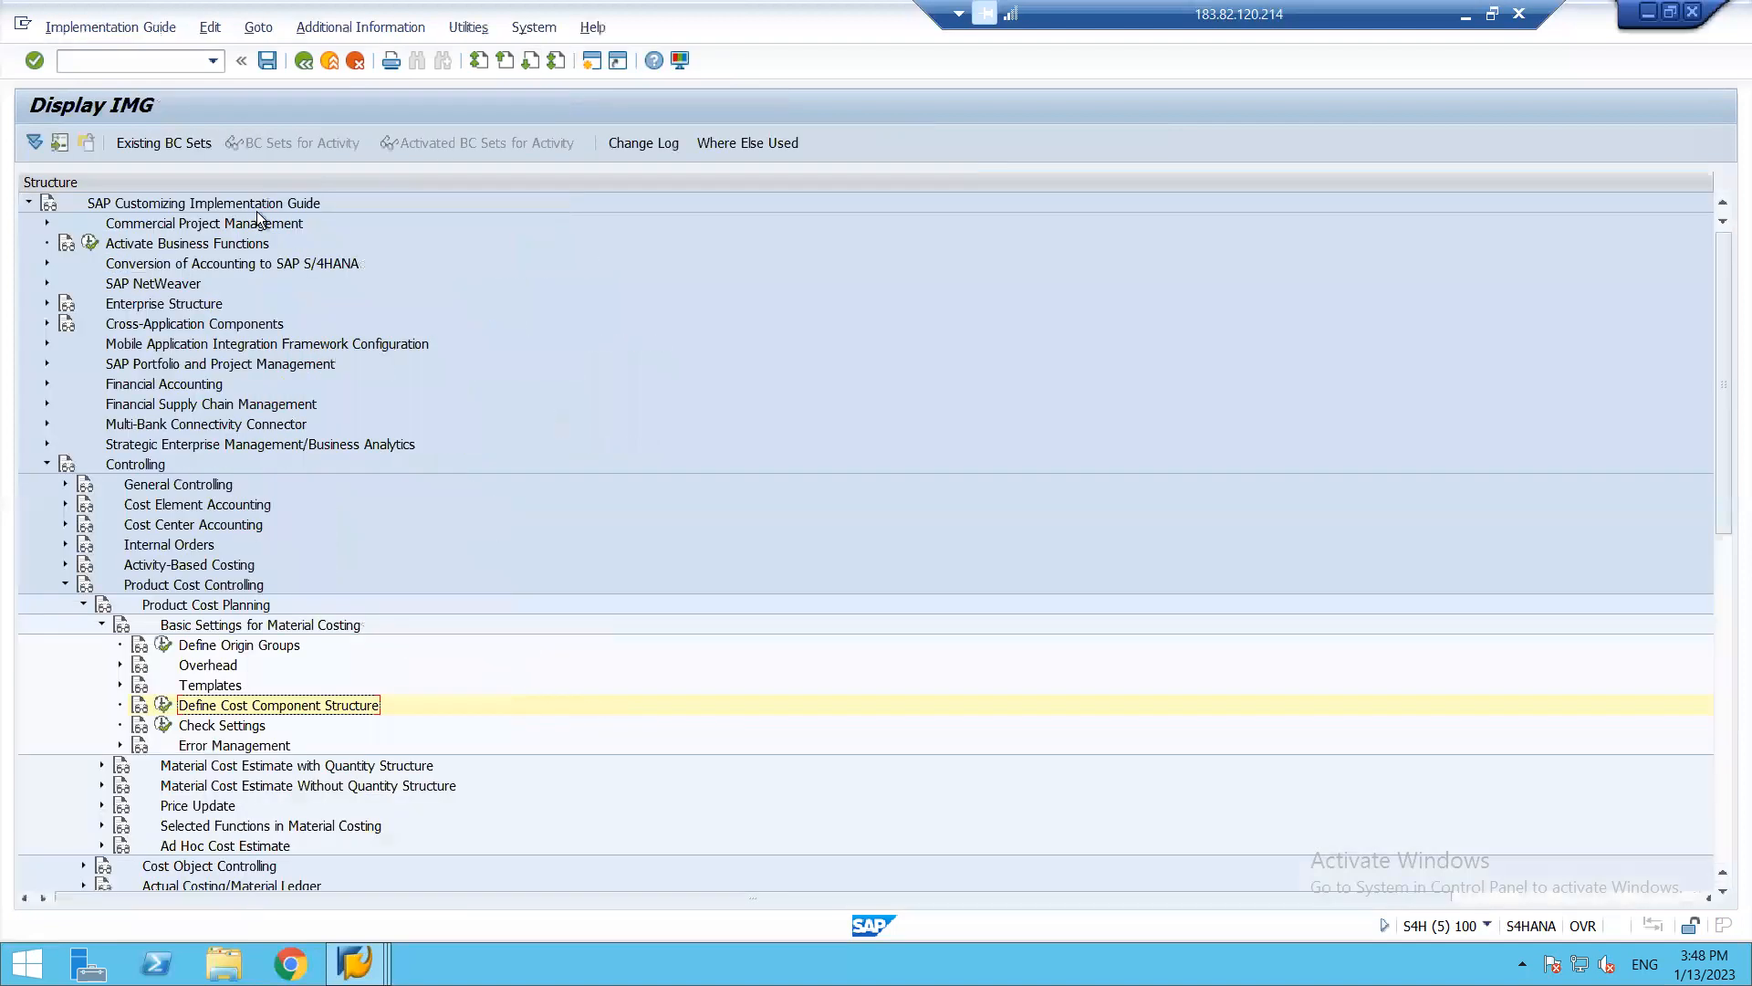
- Return to the SAP Easy Access menu and search the menu tree for ck11n
click(134, 55)
text(/n)
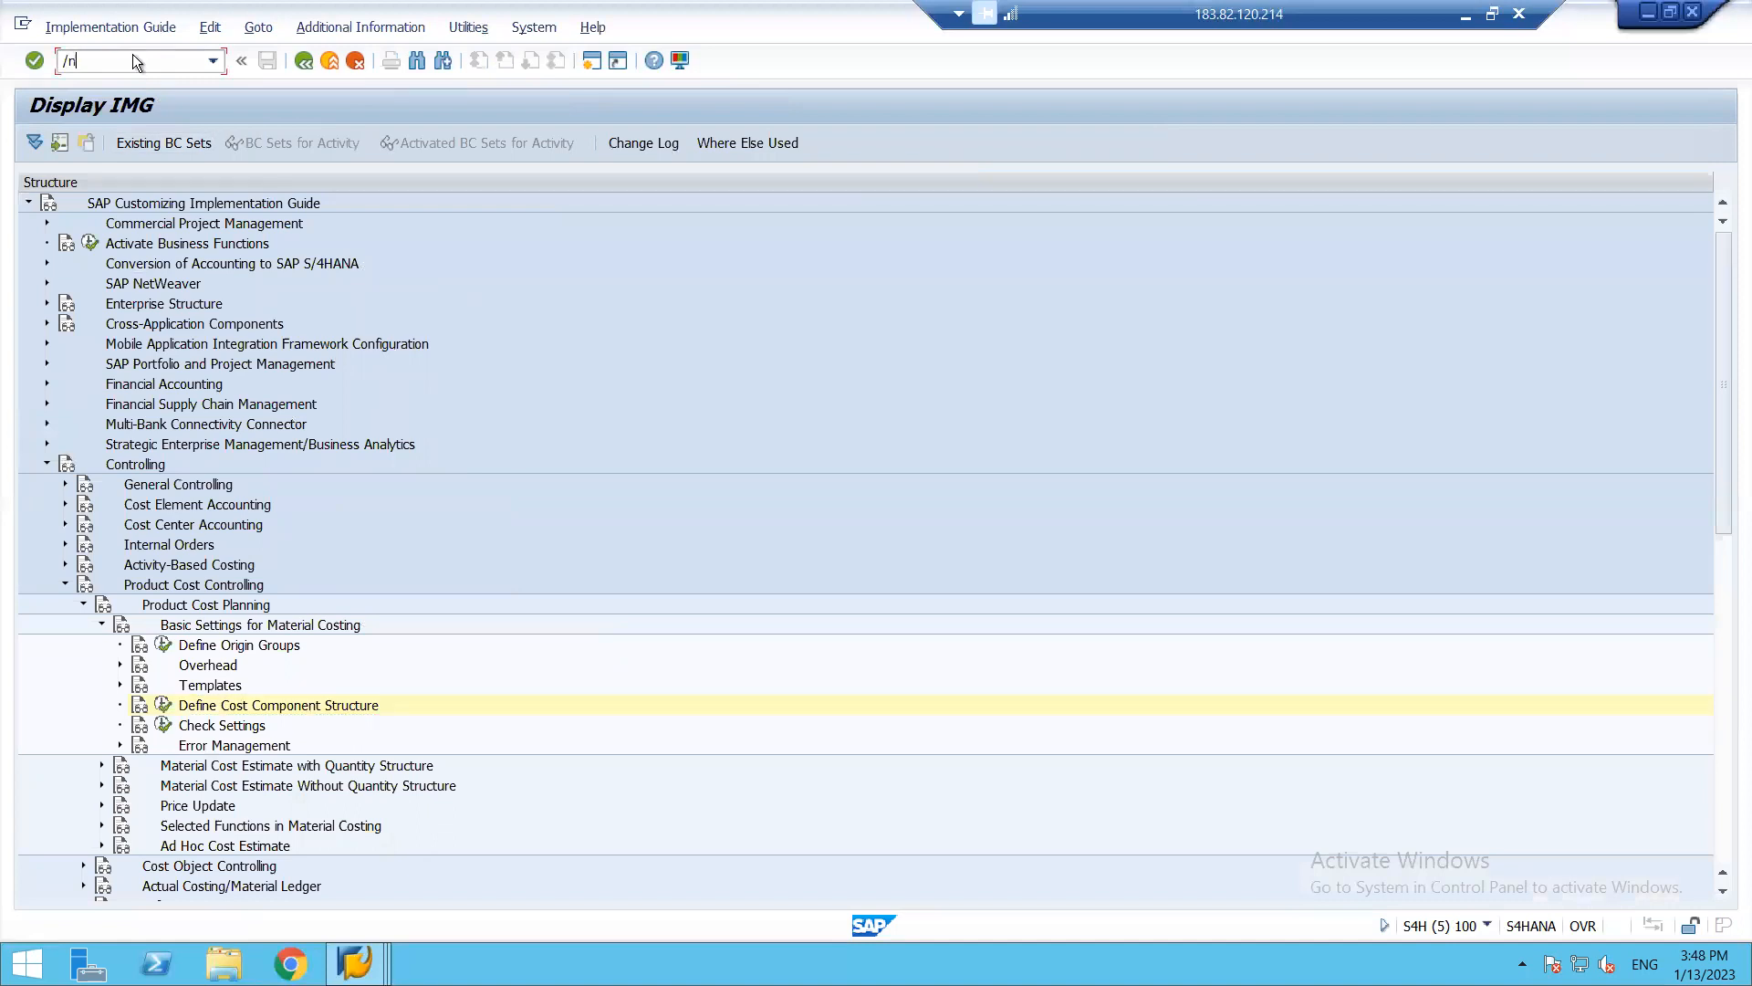
key(Return)
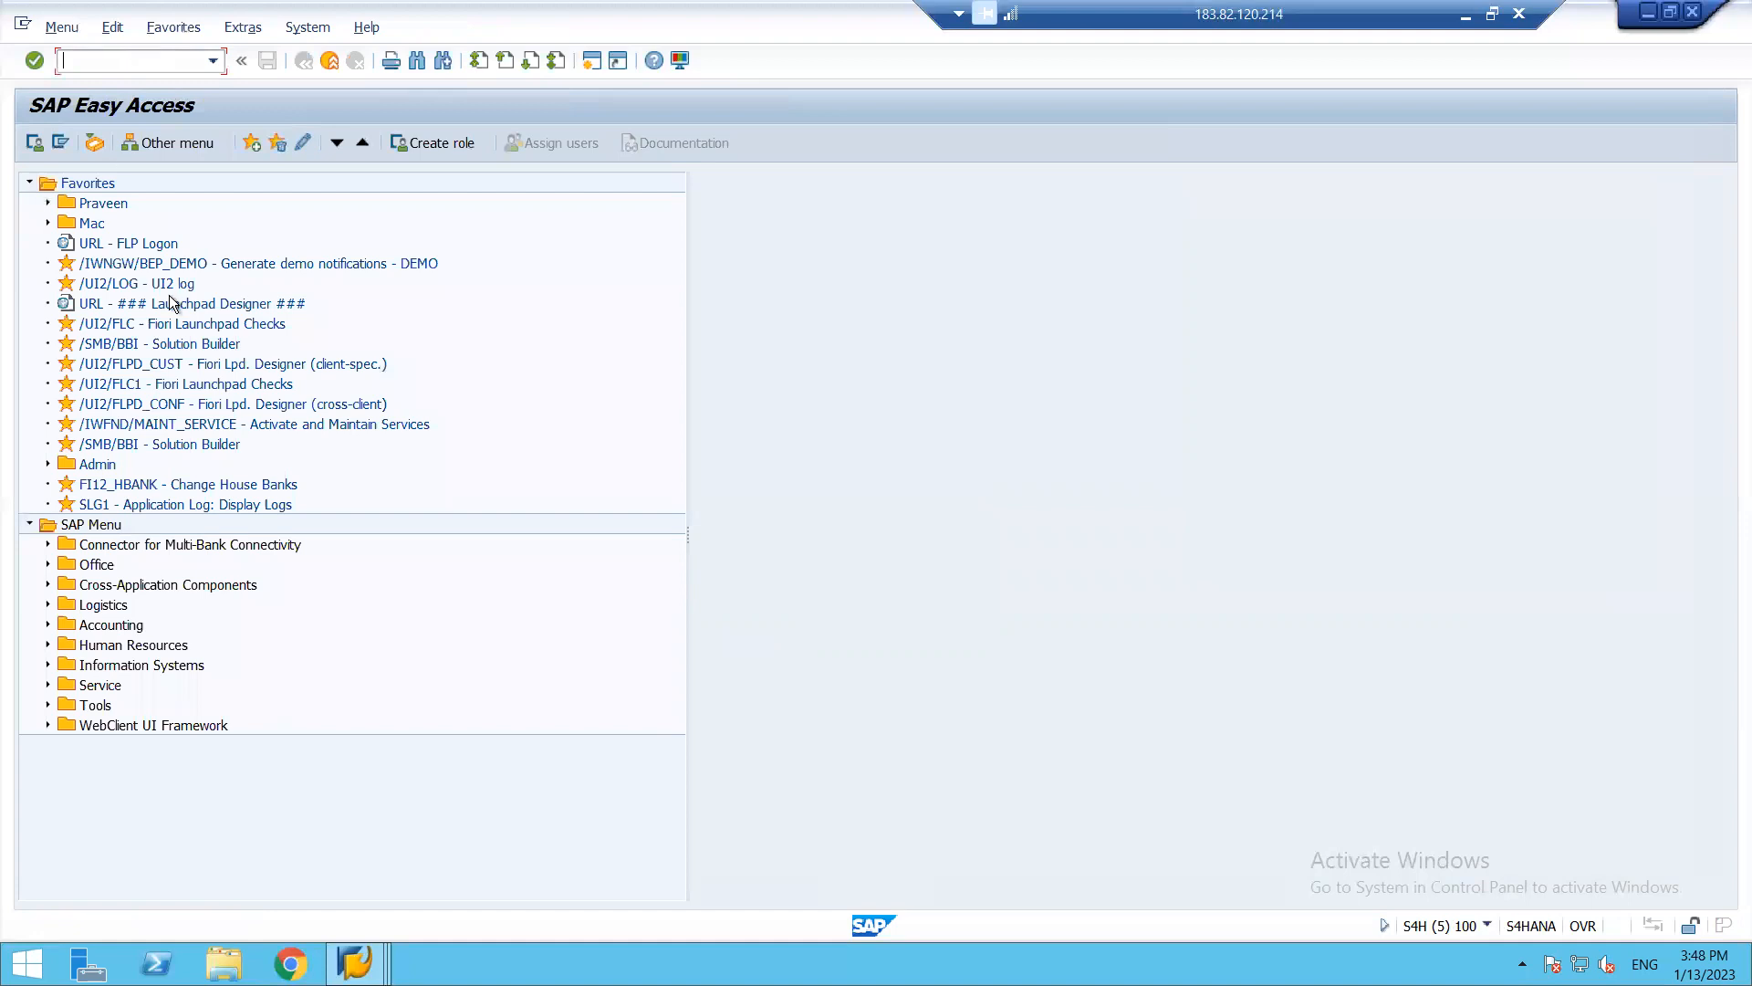
key(ctrl+f)
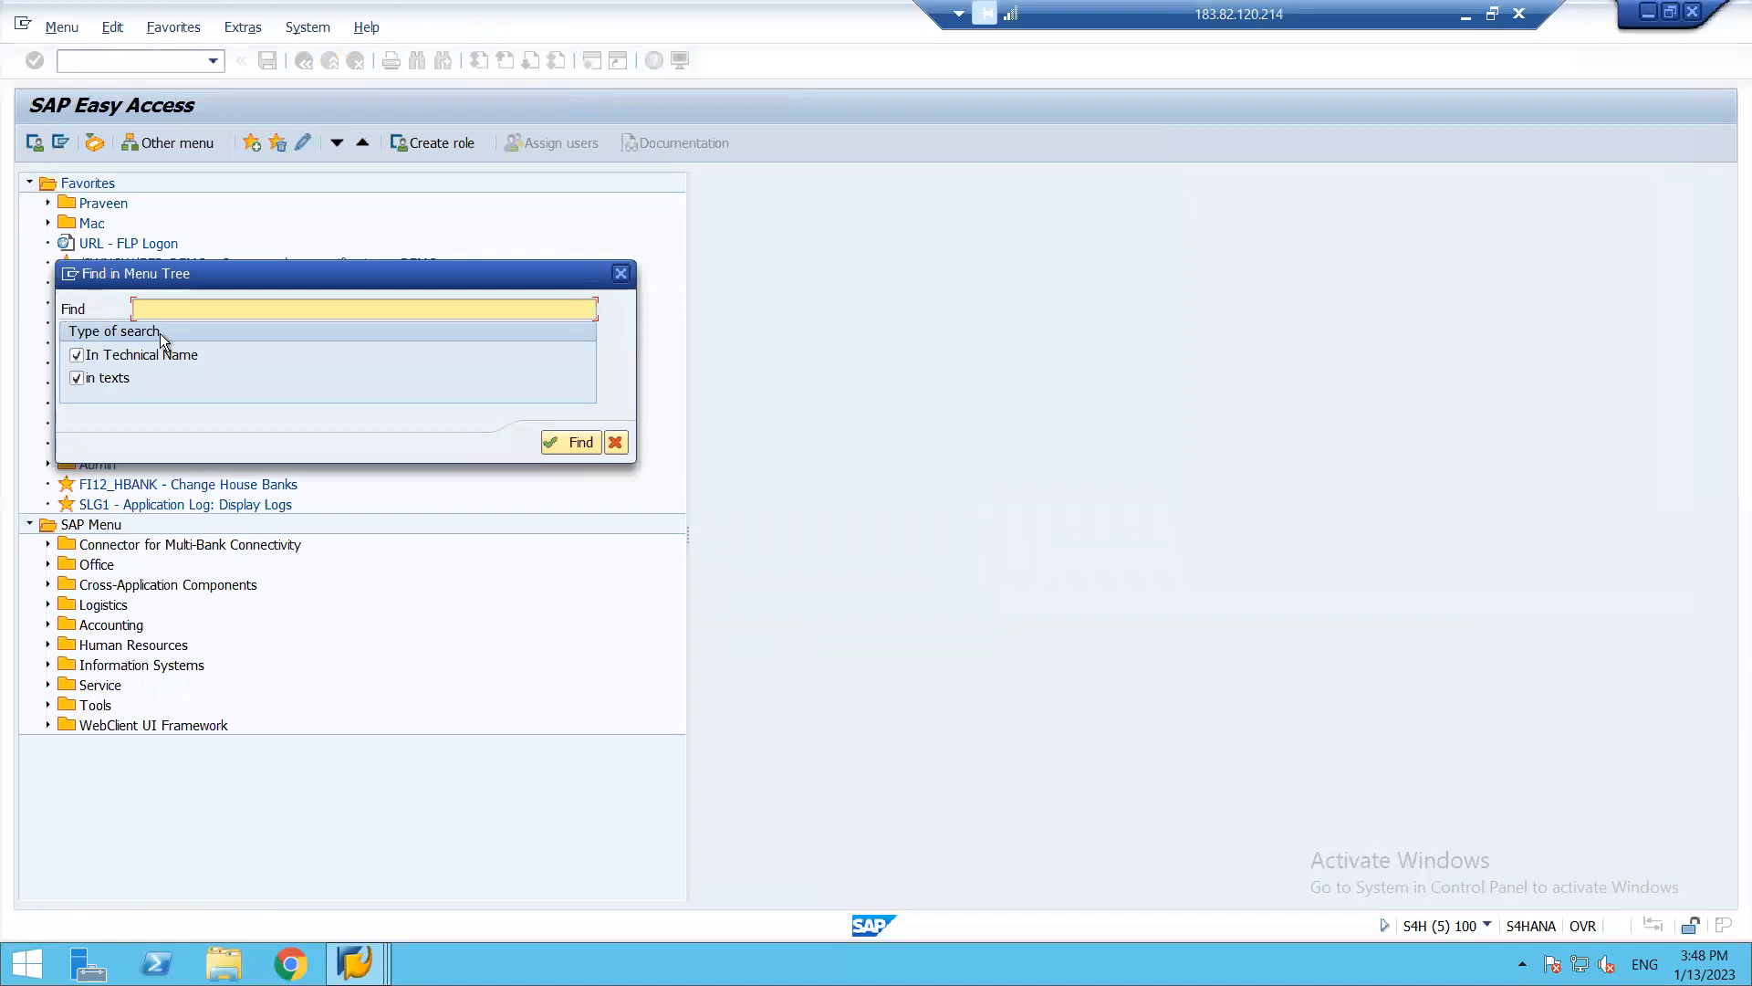
text(ck11n)
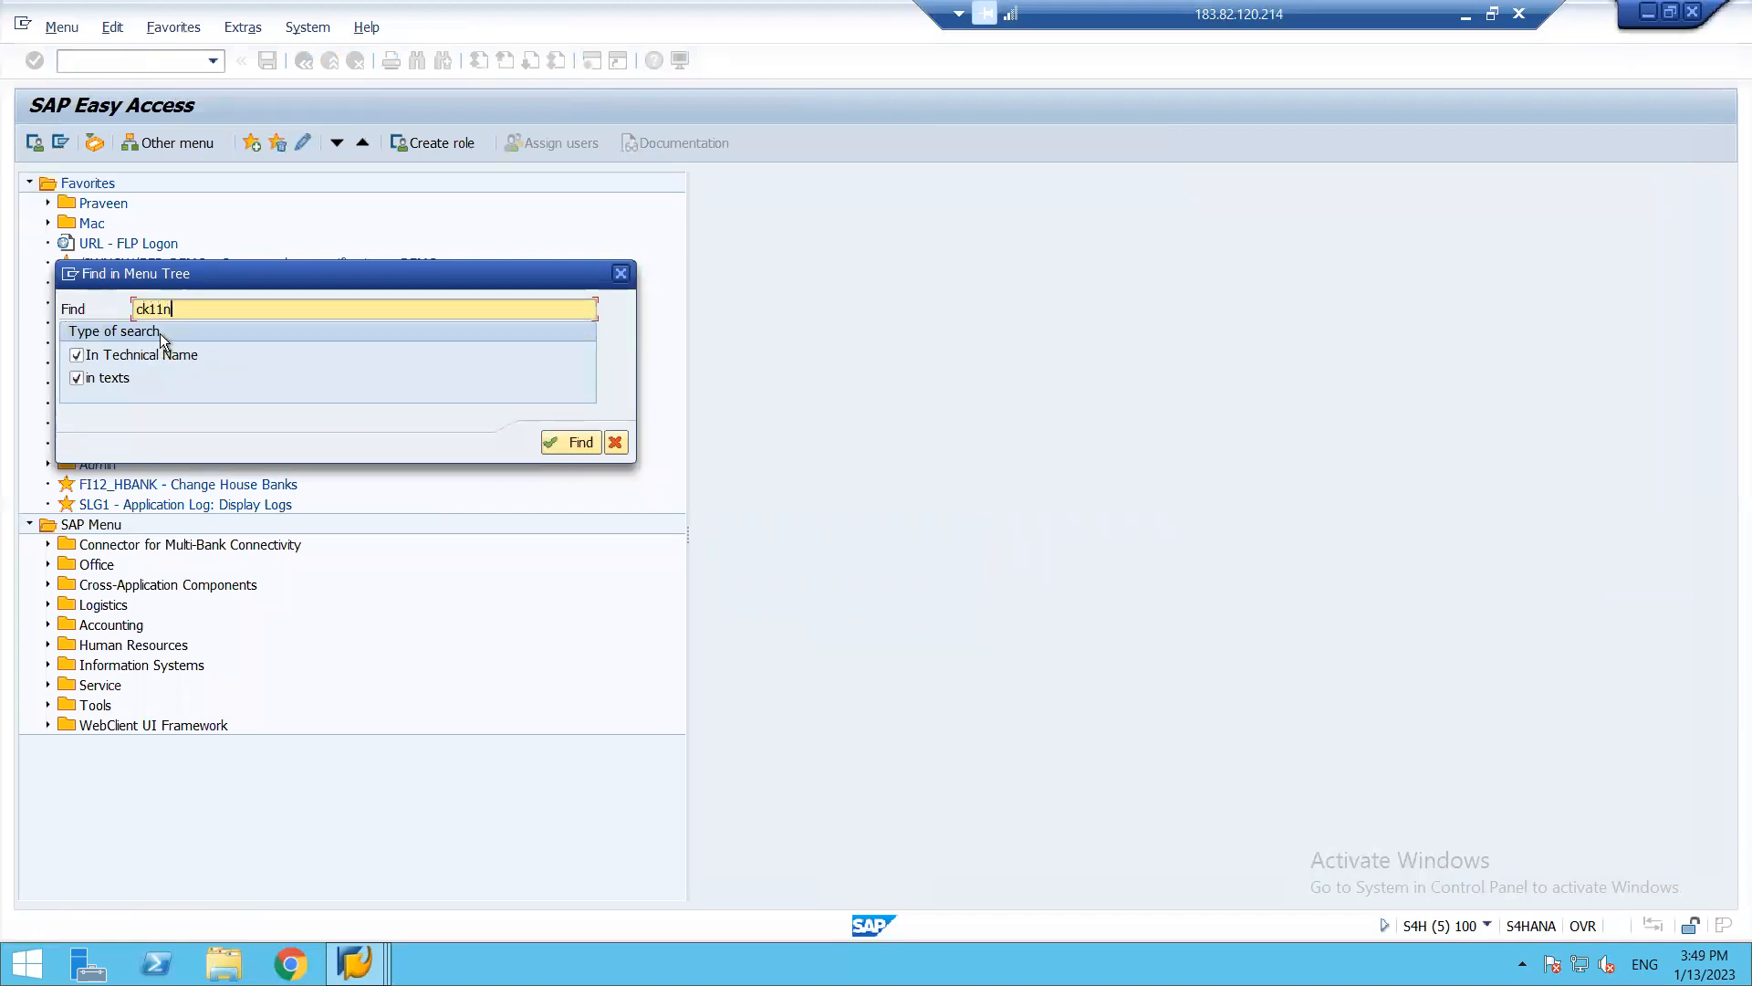
key(Return)
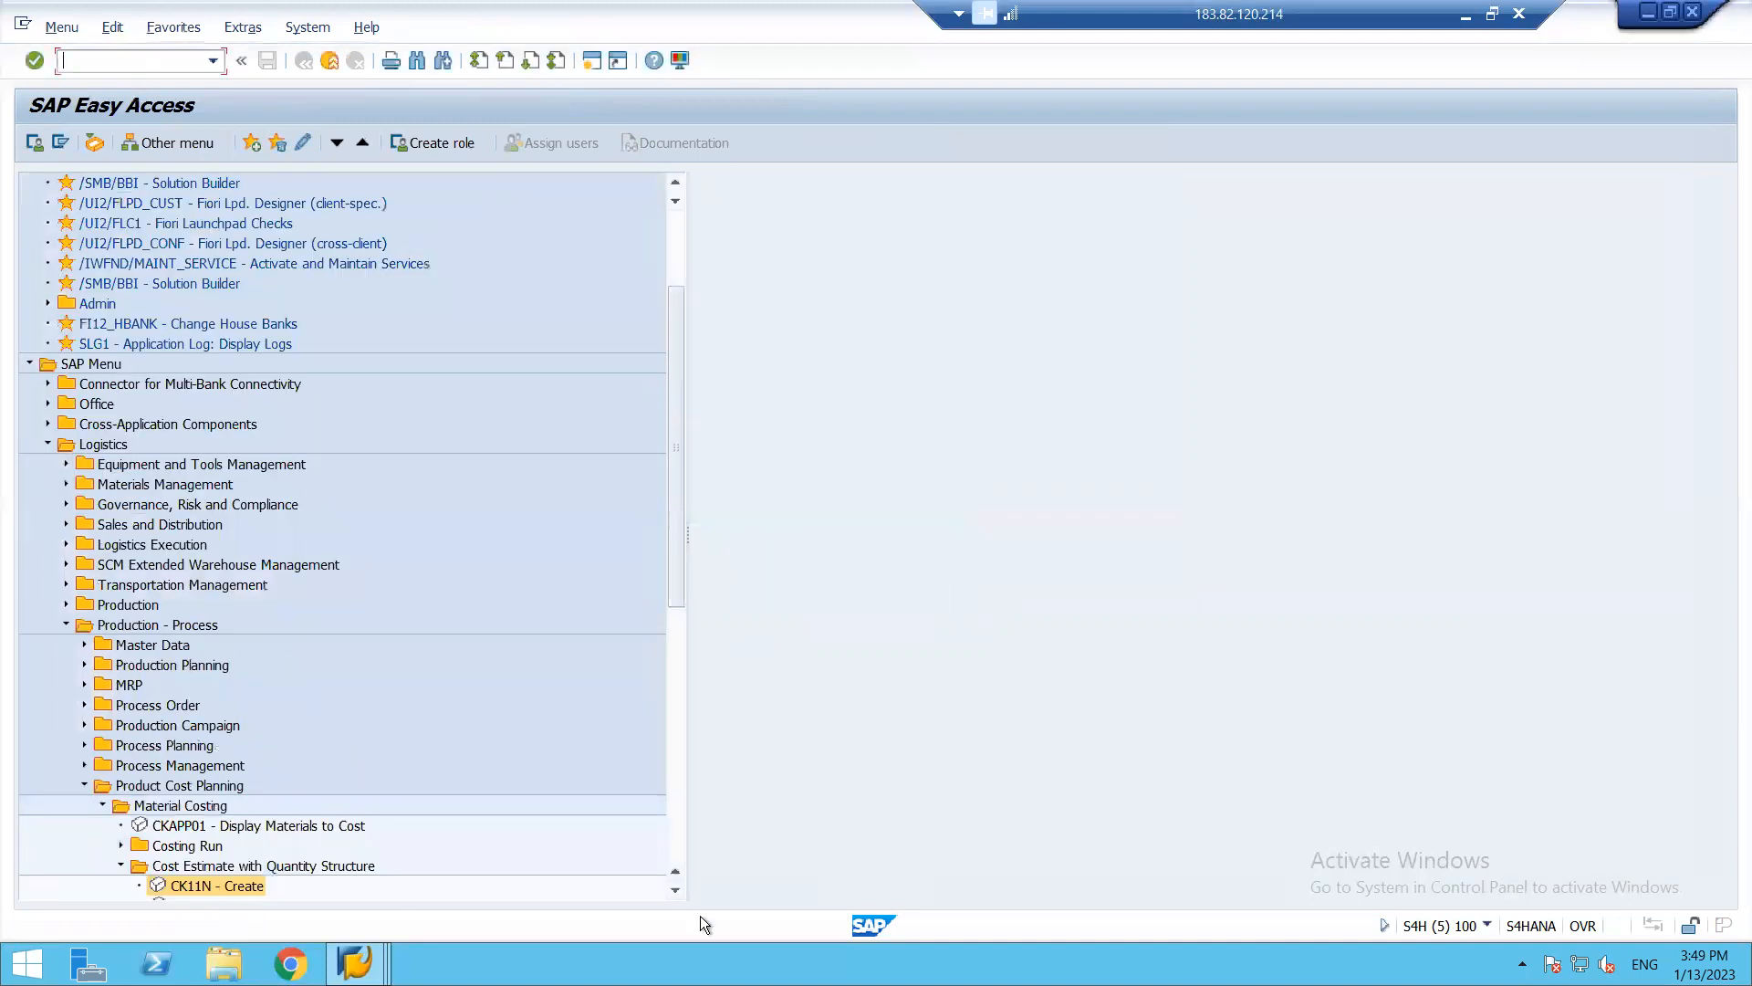
- Start CK11N and create the cost estimate for material DRESS in plant BR18 with costing variant PPC1, version 1 and the default dates
click(673, 891)
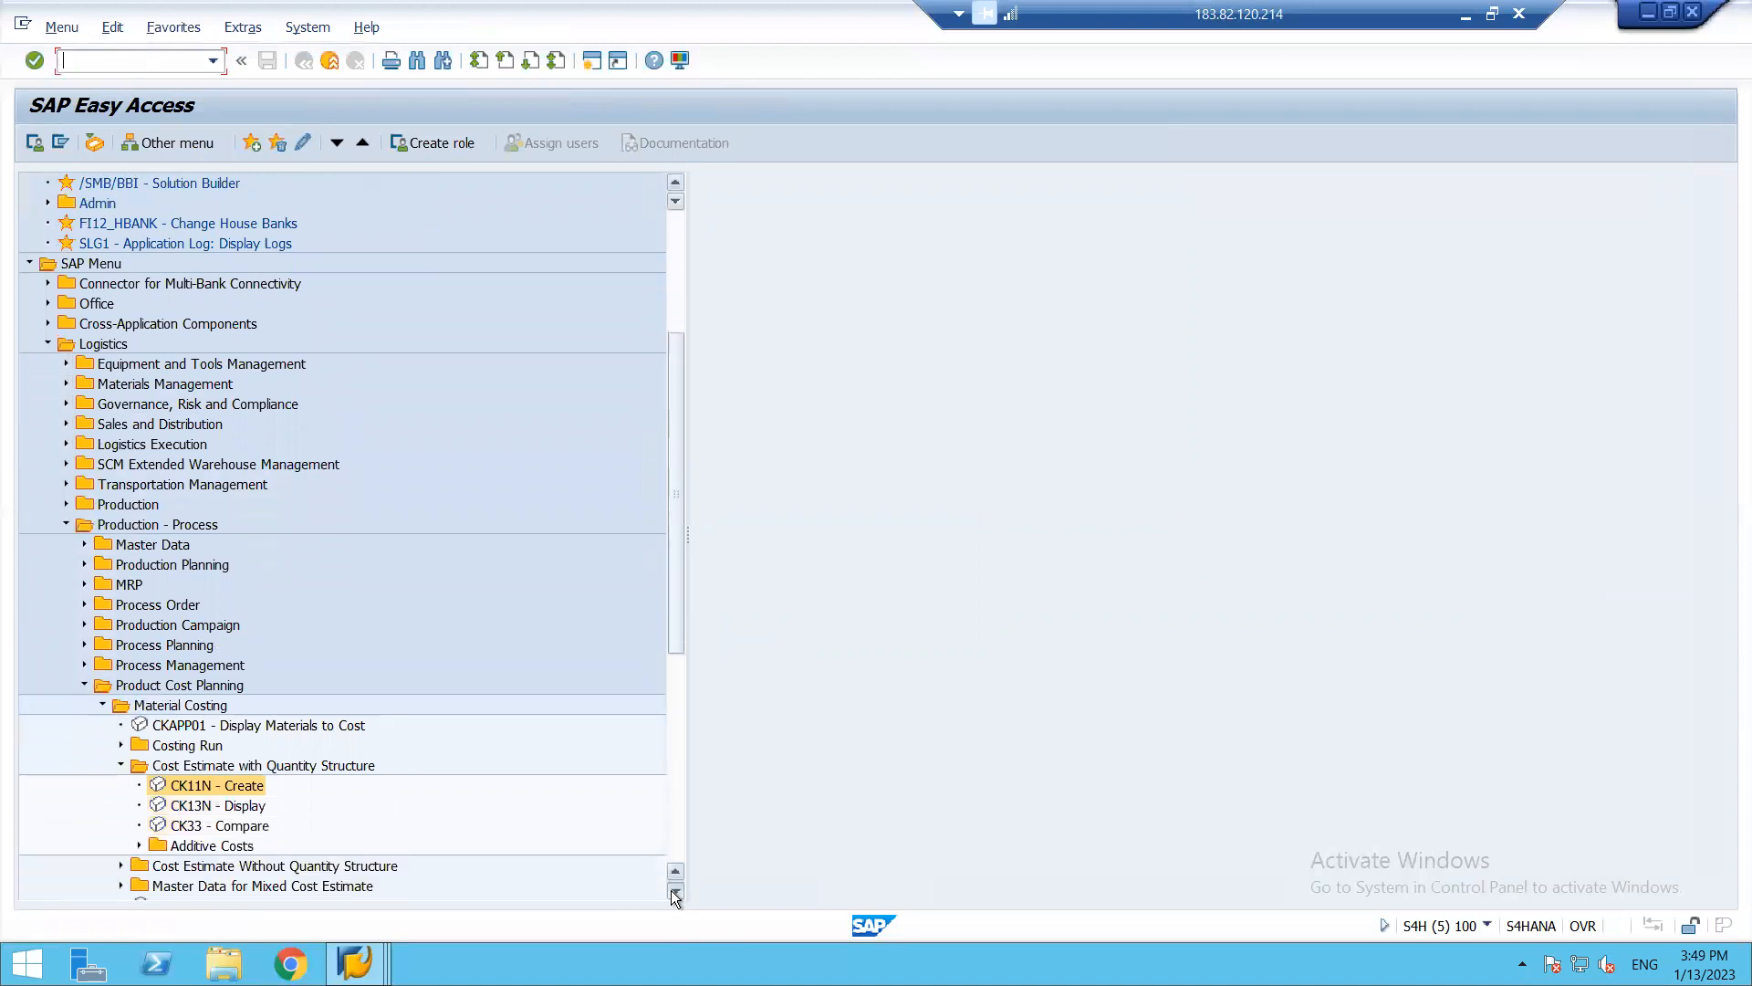
click(673, 890)
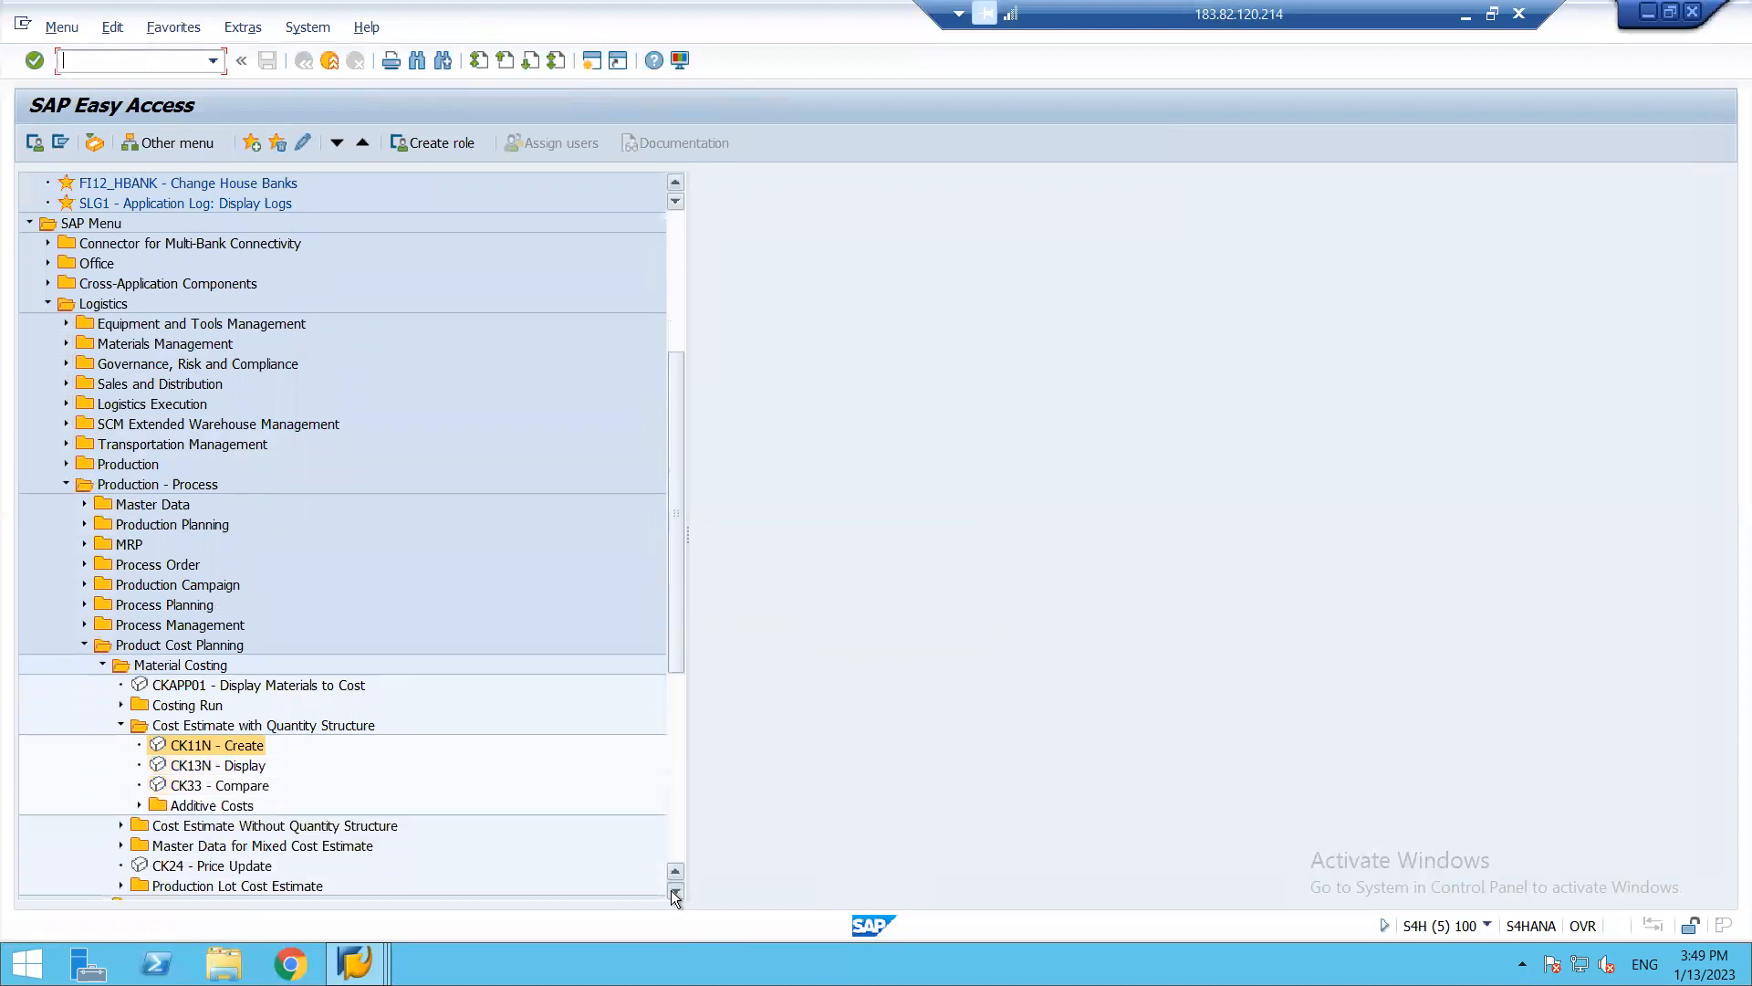
double_click(192, 746)
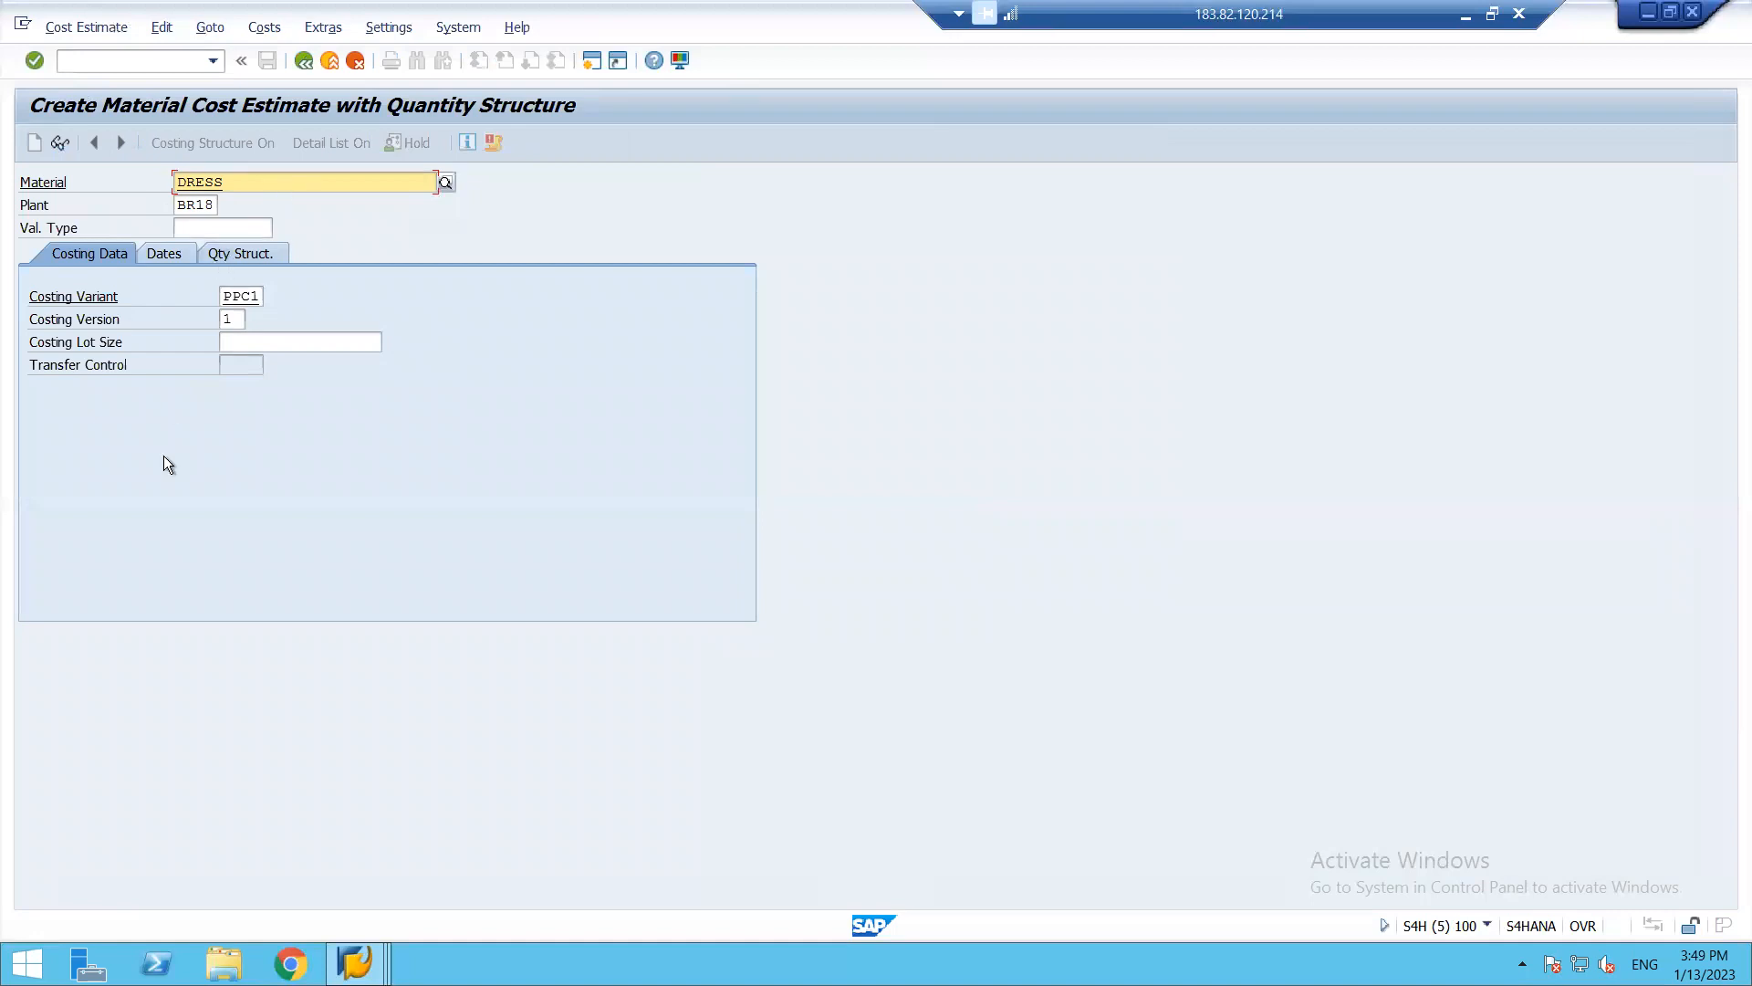
key(Return)
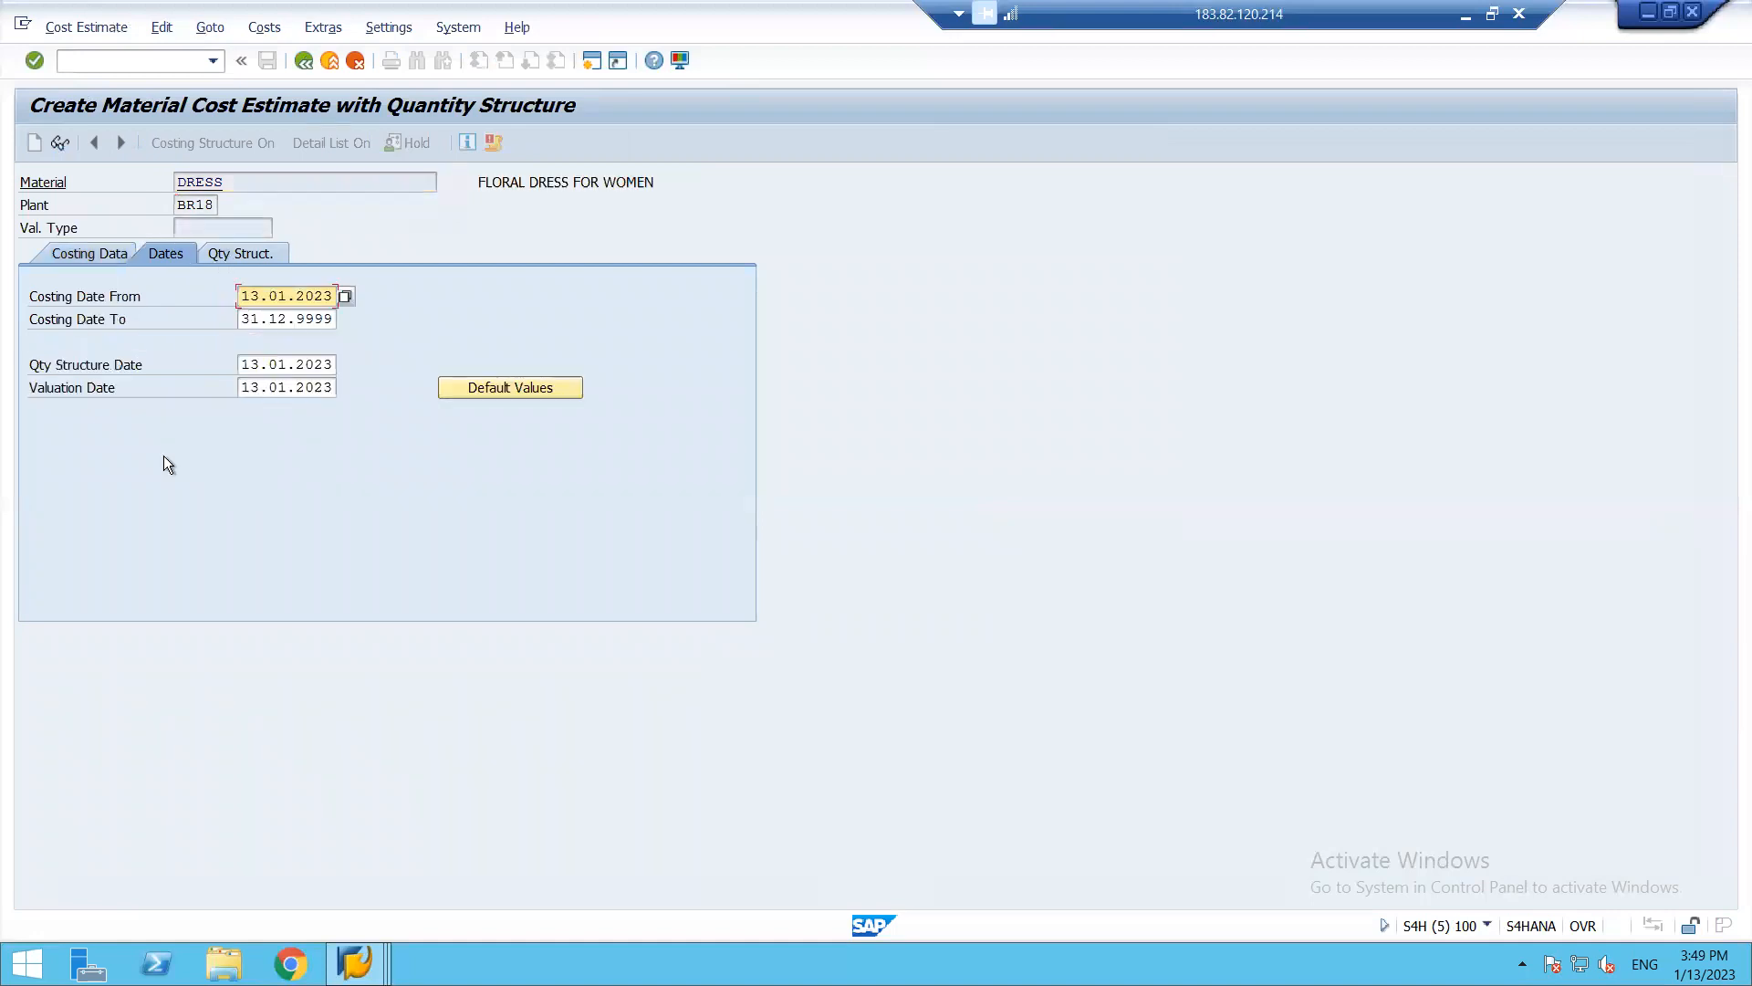
key(Return)
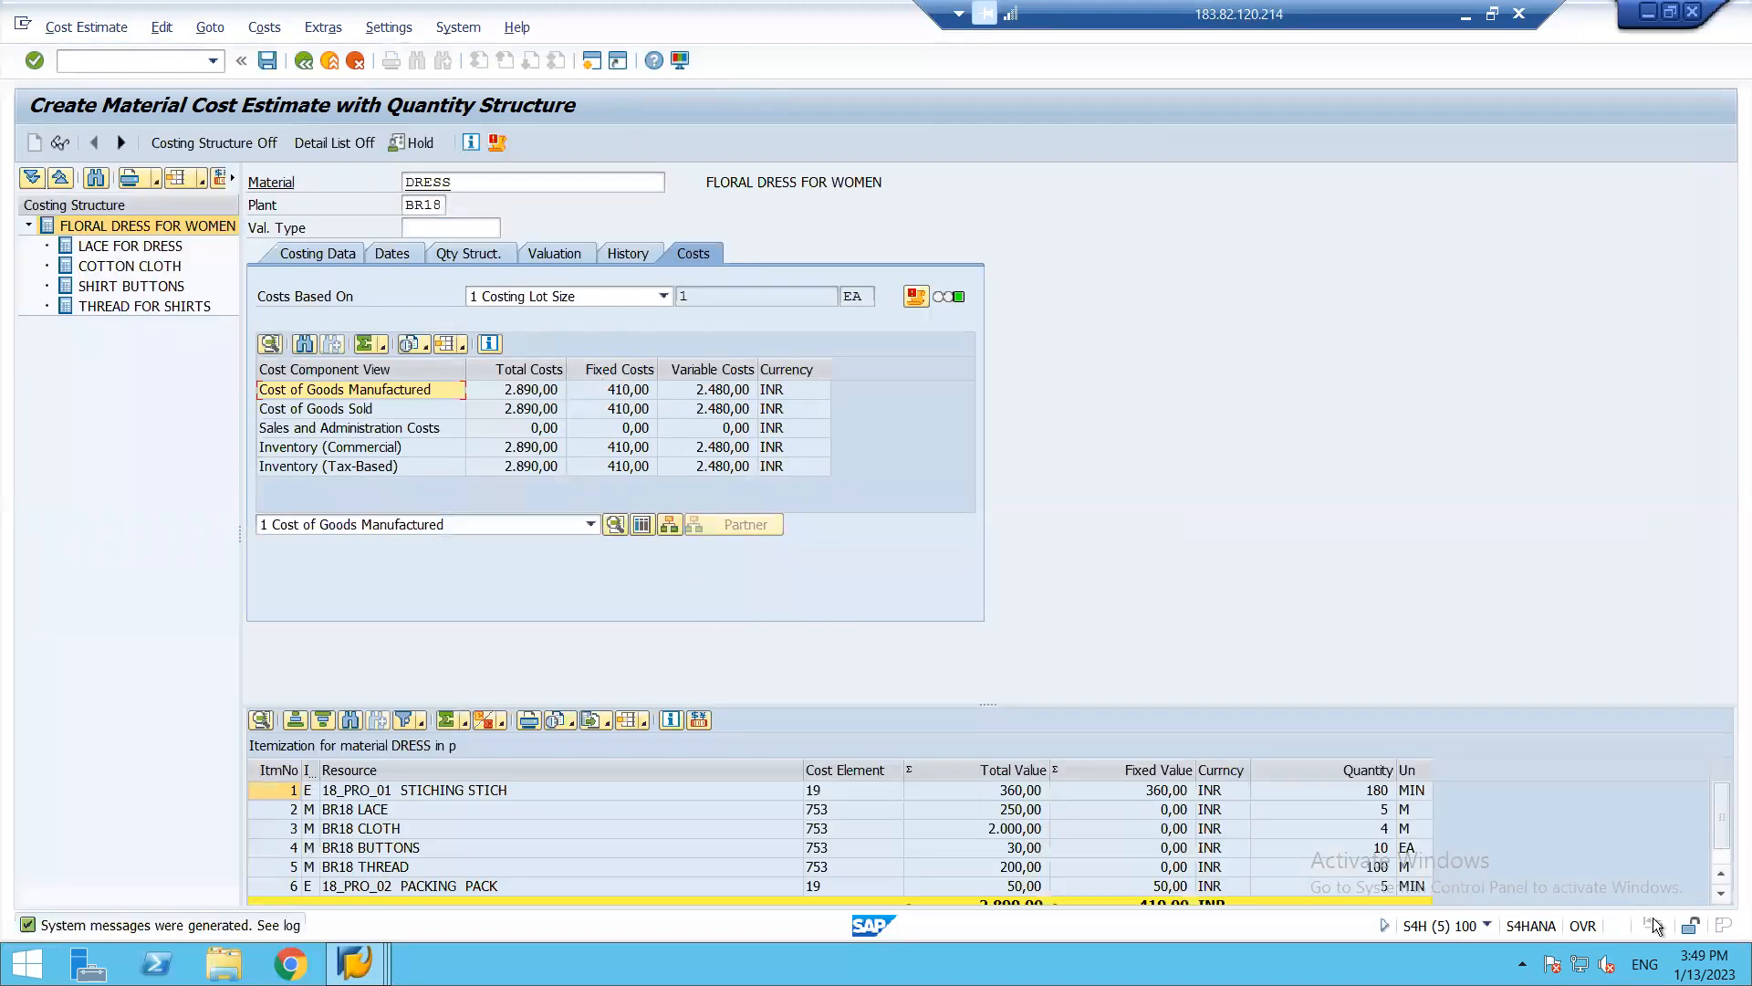
- Compare the dress itemization with the cost table in the PowerPoint presentation, and review the estimate's costing data and costs
click(1722, 896)
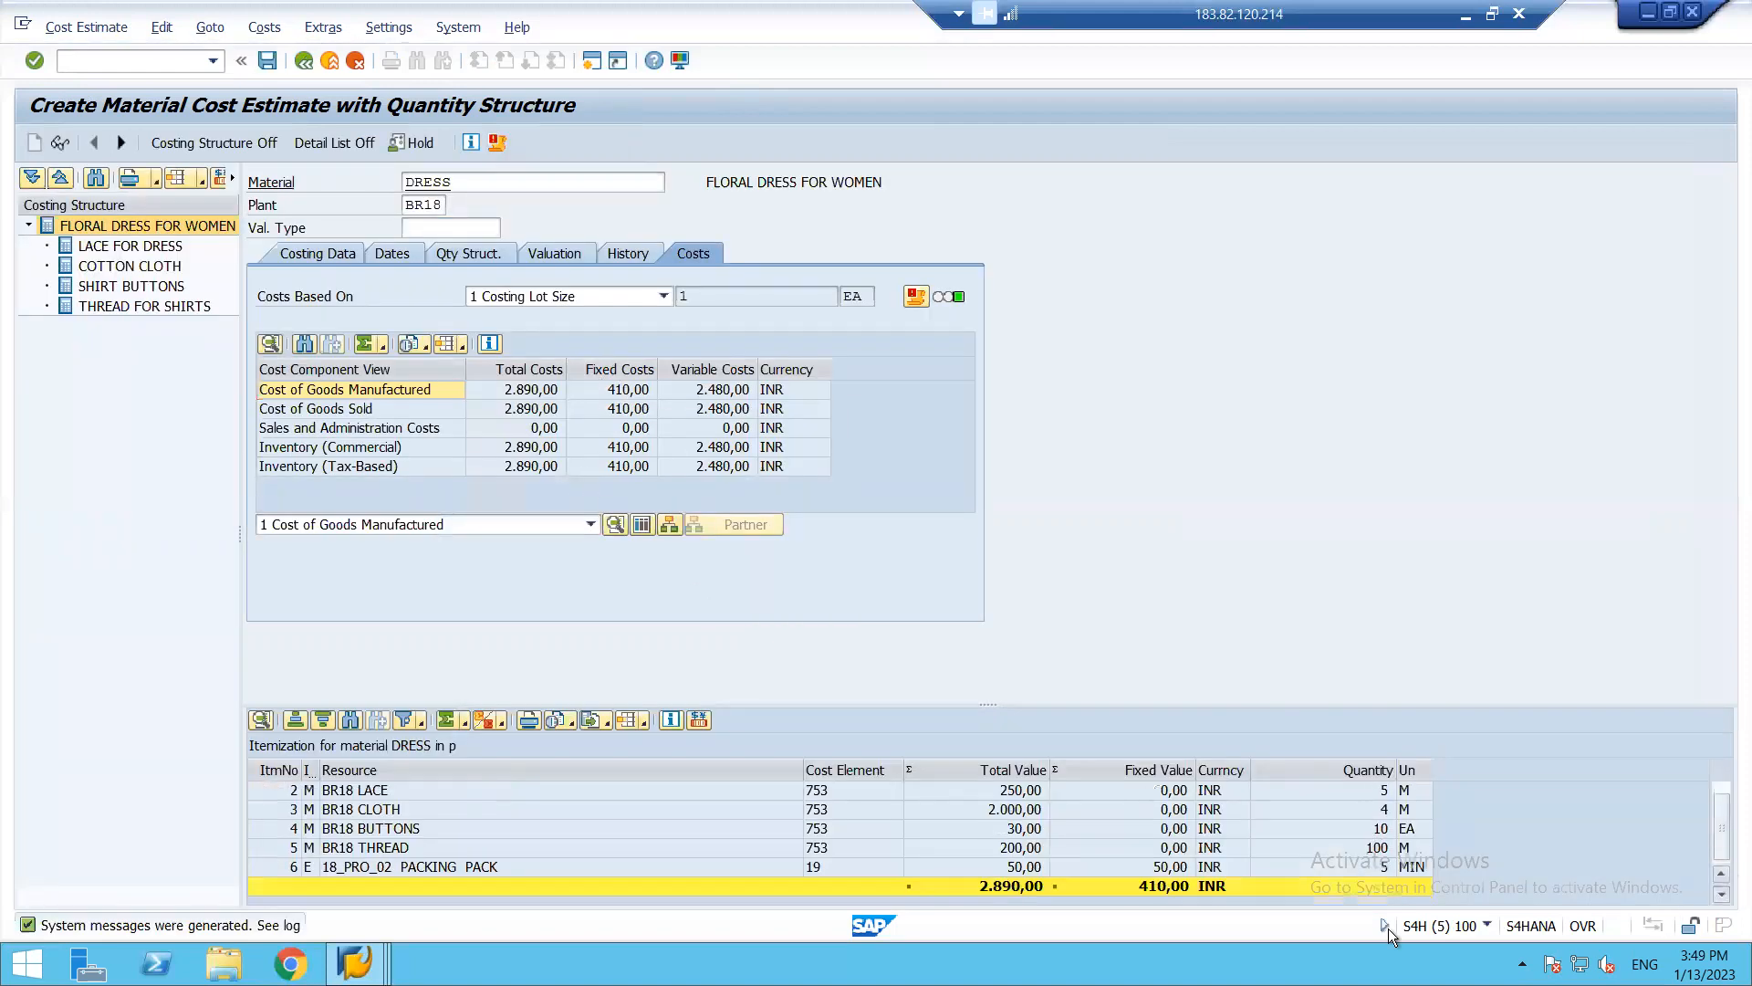
click(1463, 22)
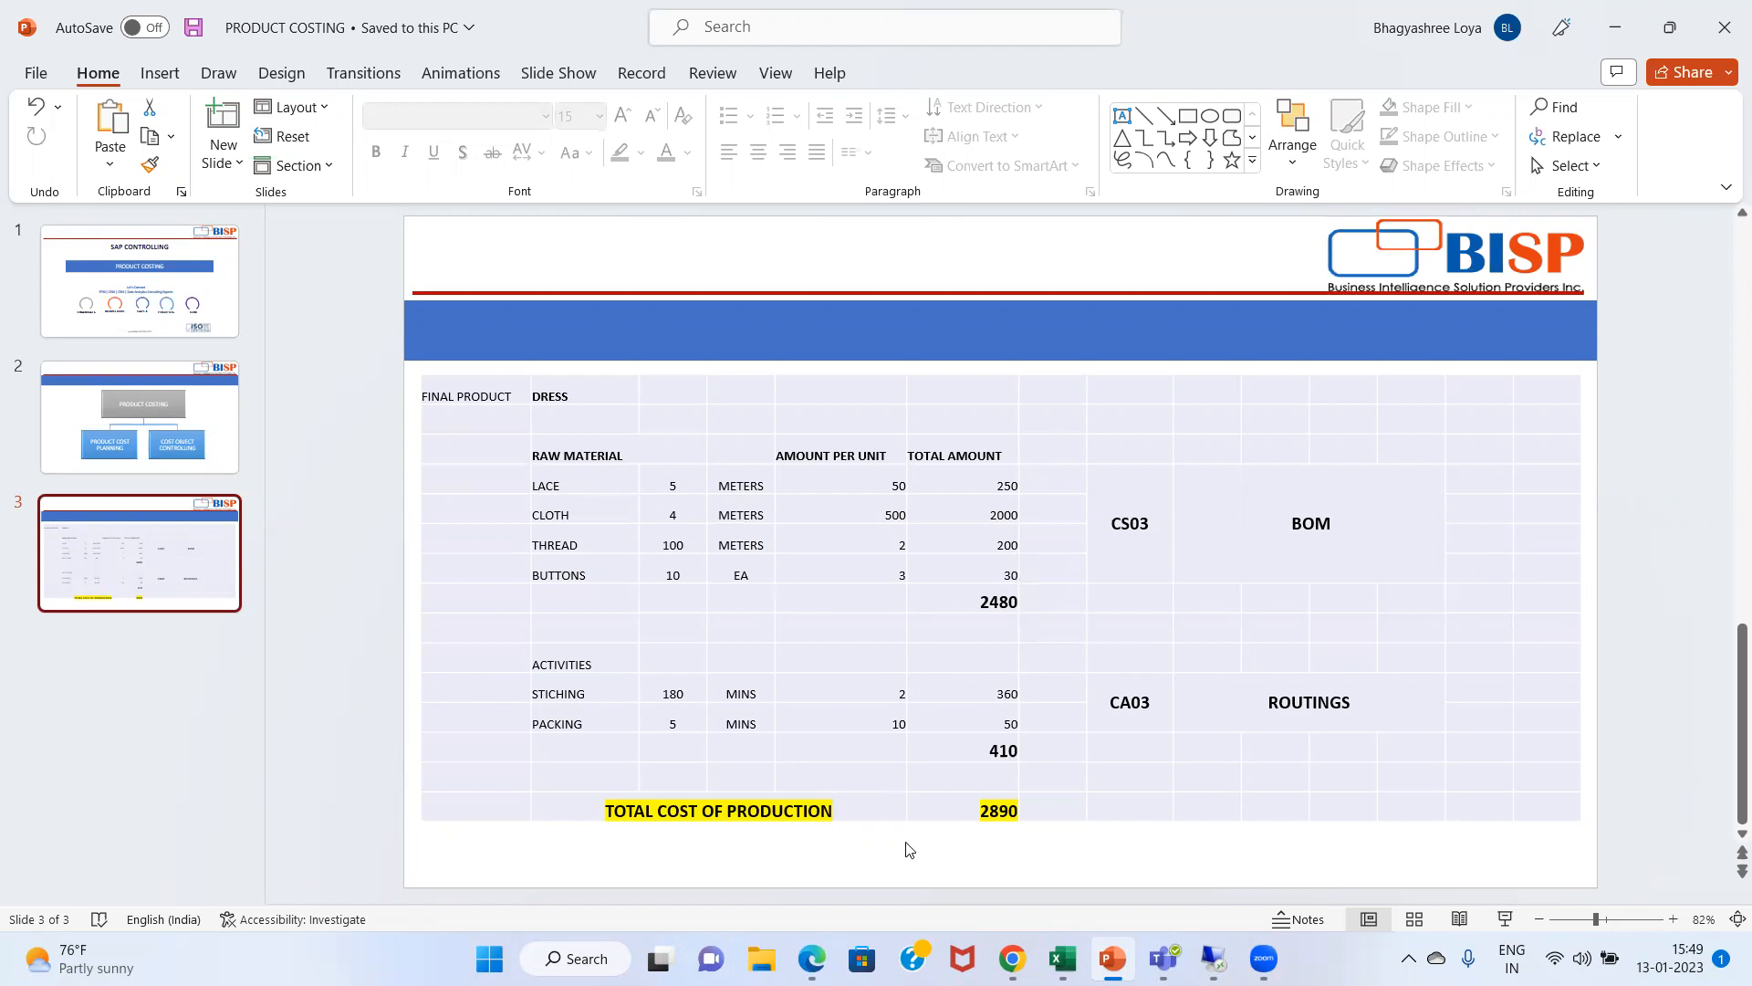
key(alt+Tab)
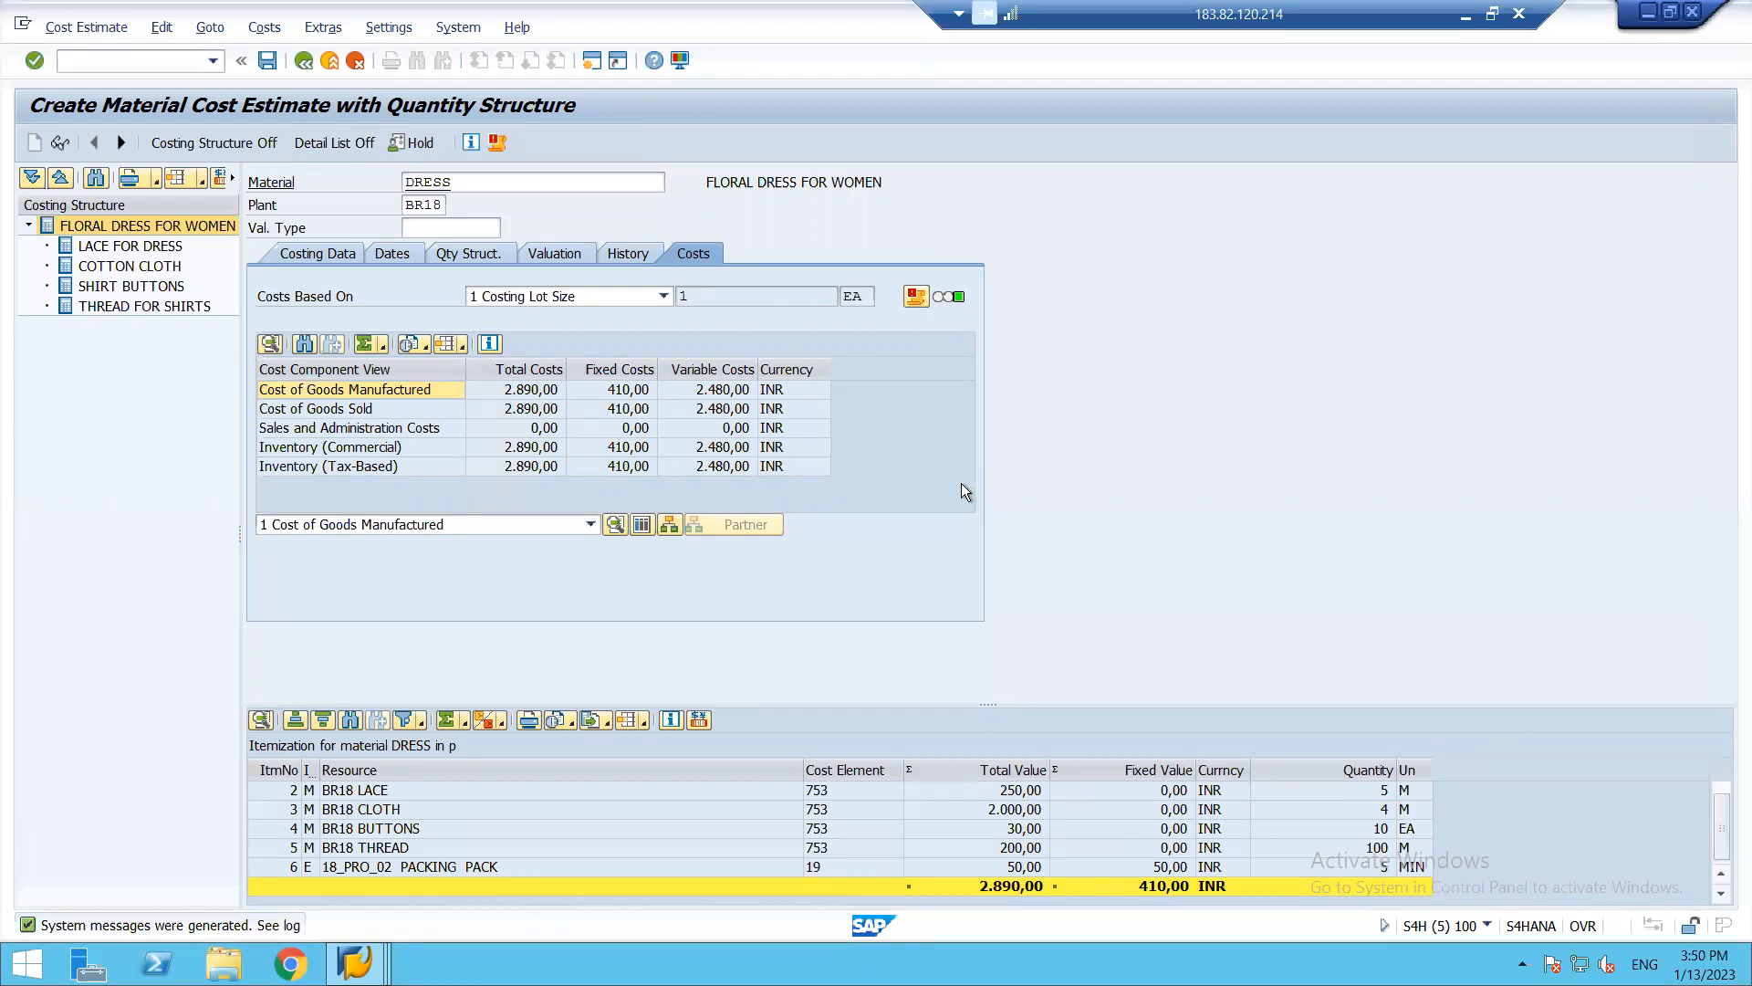
click(339, 260)
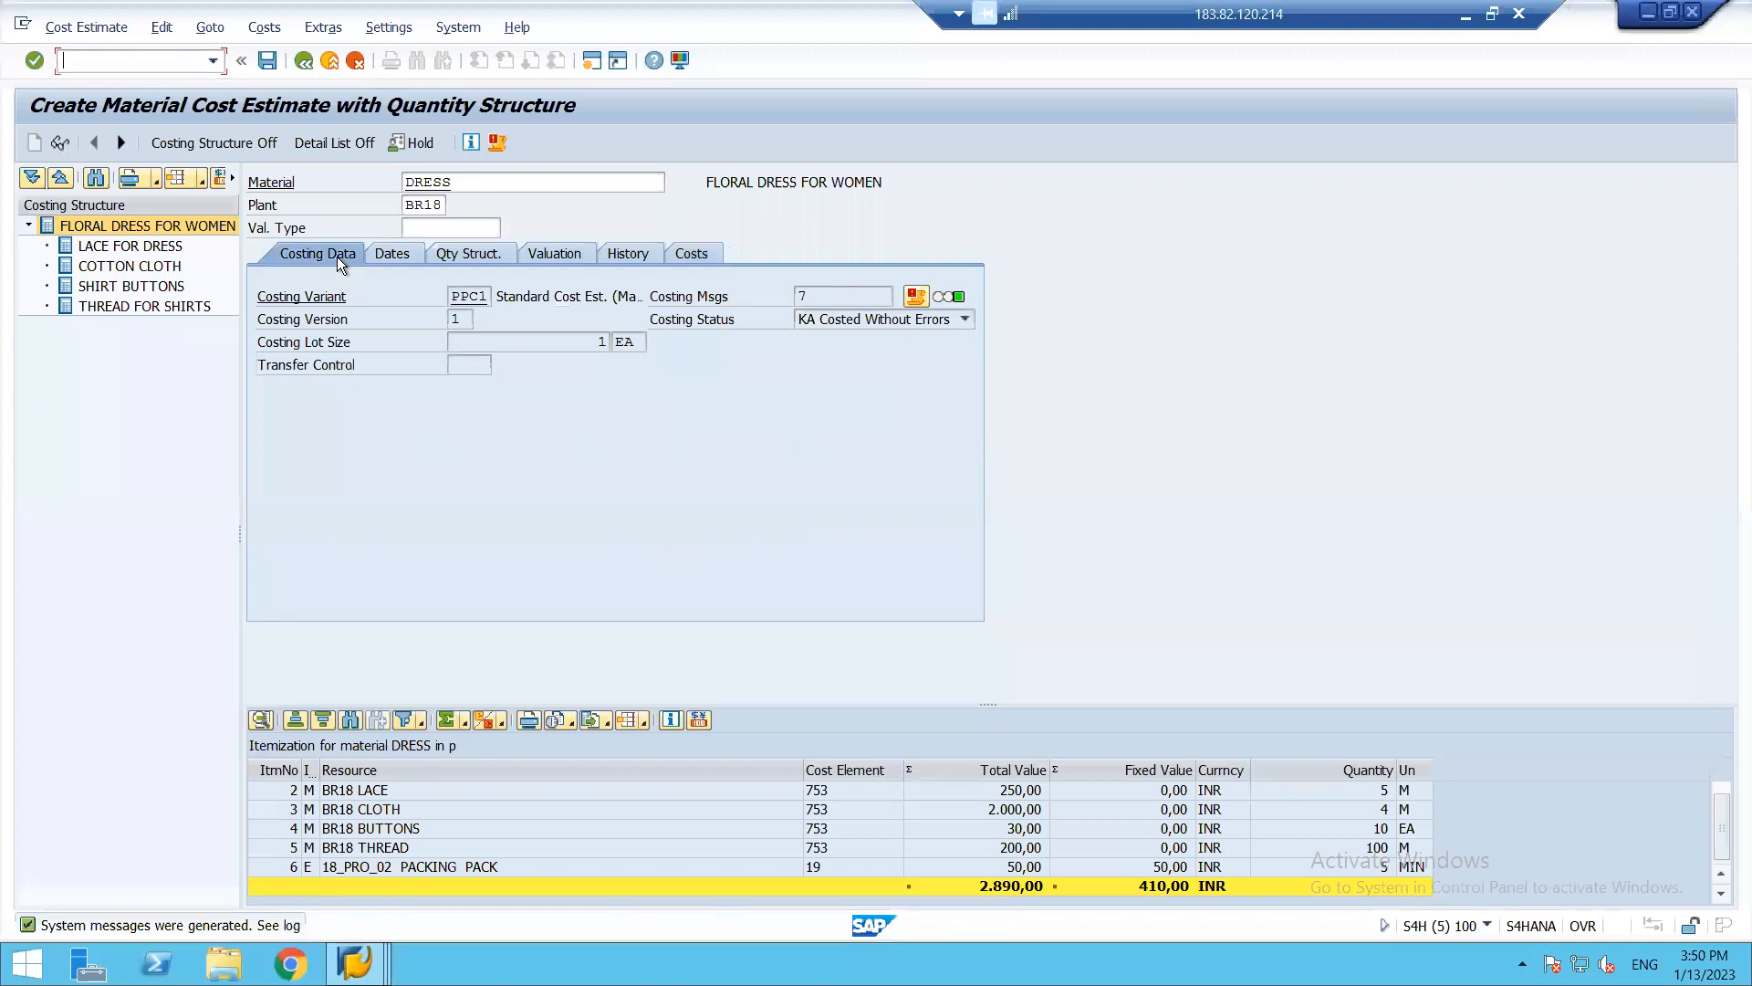
click(676, 259)
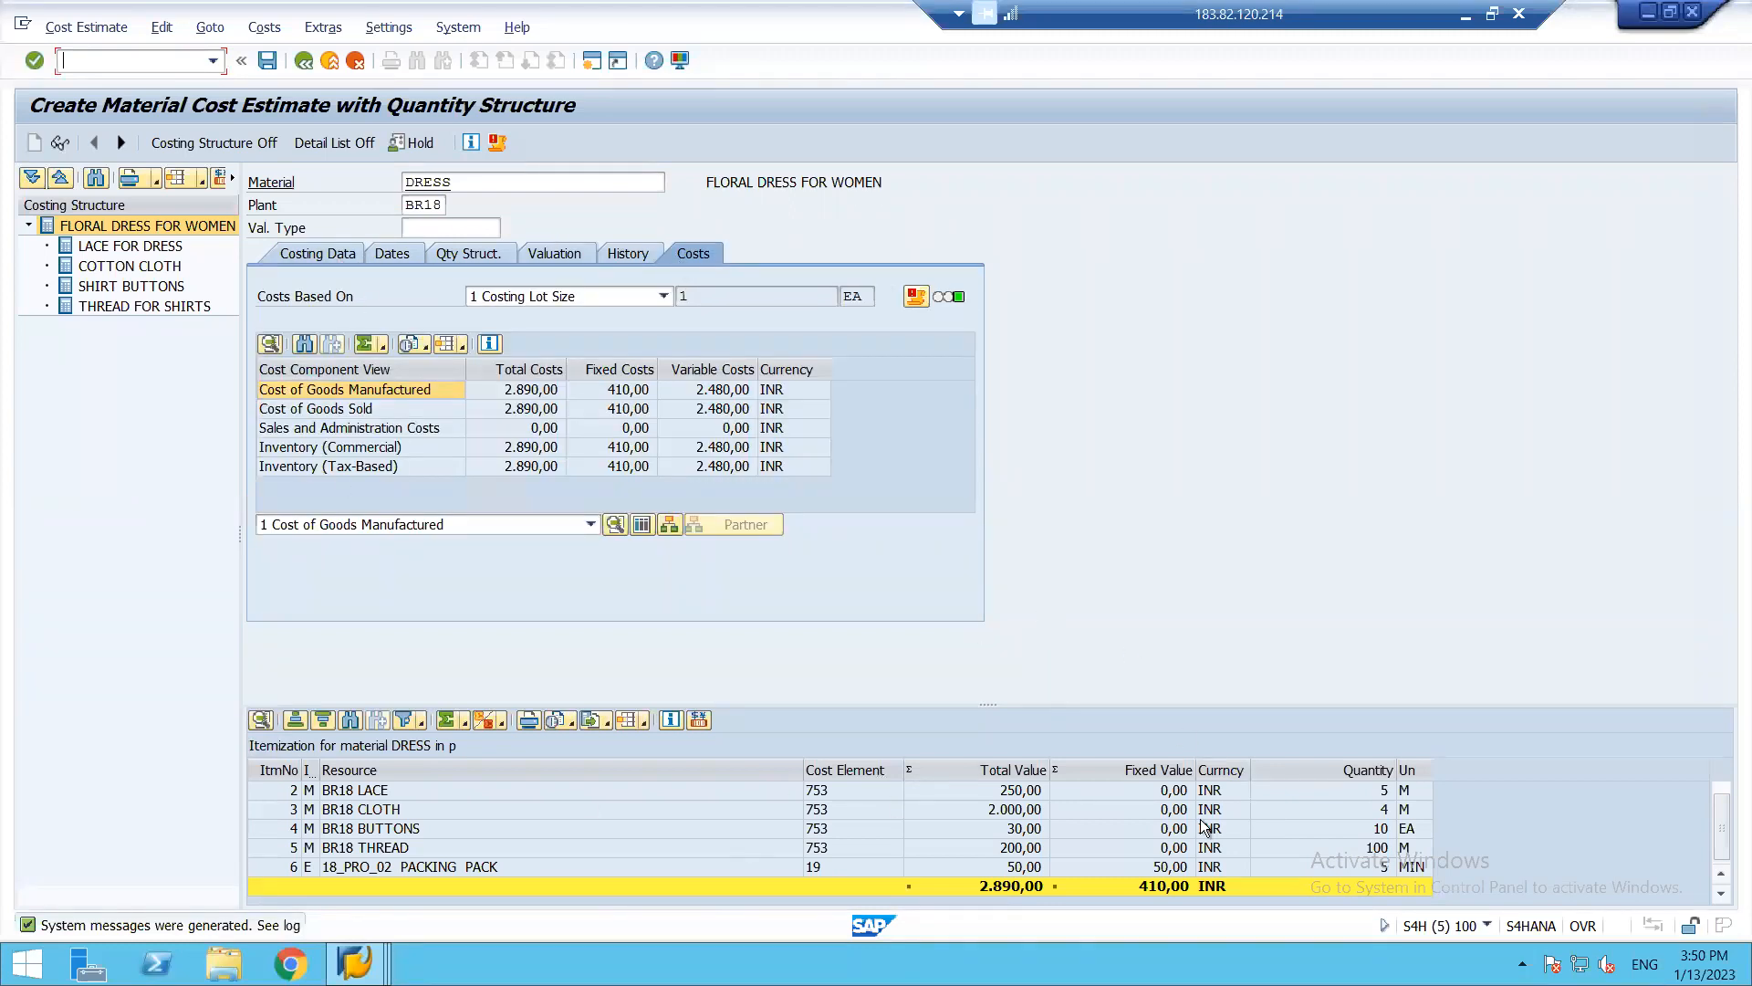
- In a new session, open the material BOM of DRESS with CS02, set the LACE quantity to 4 and save
click(596, 64)
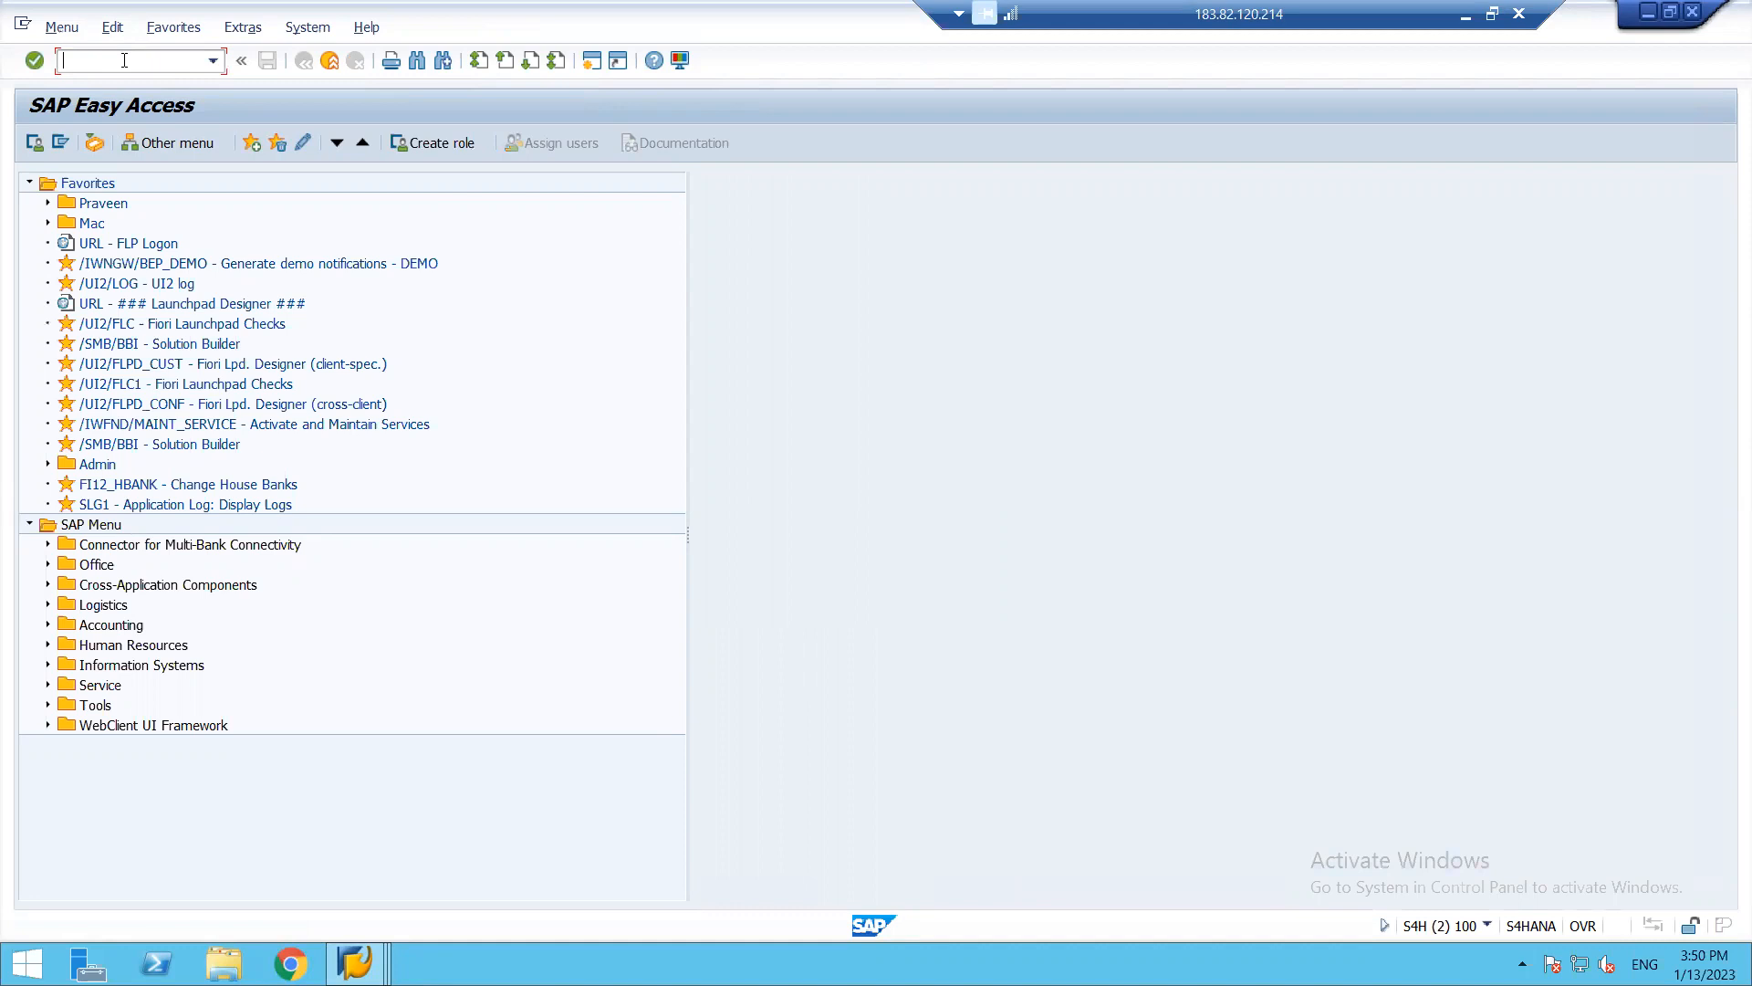
text(cs02)
key(Return)
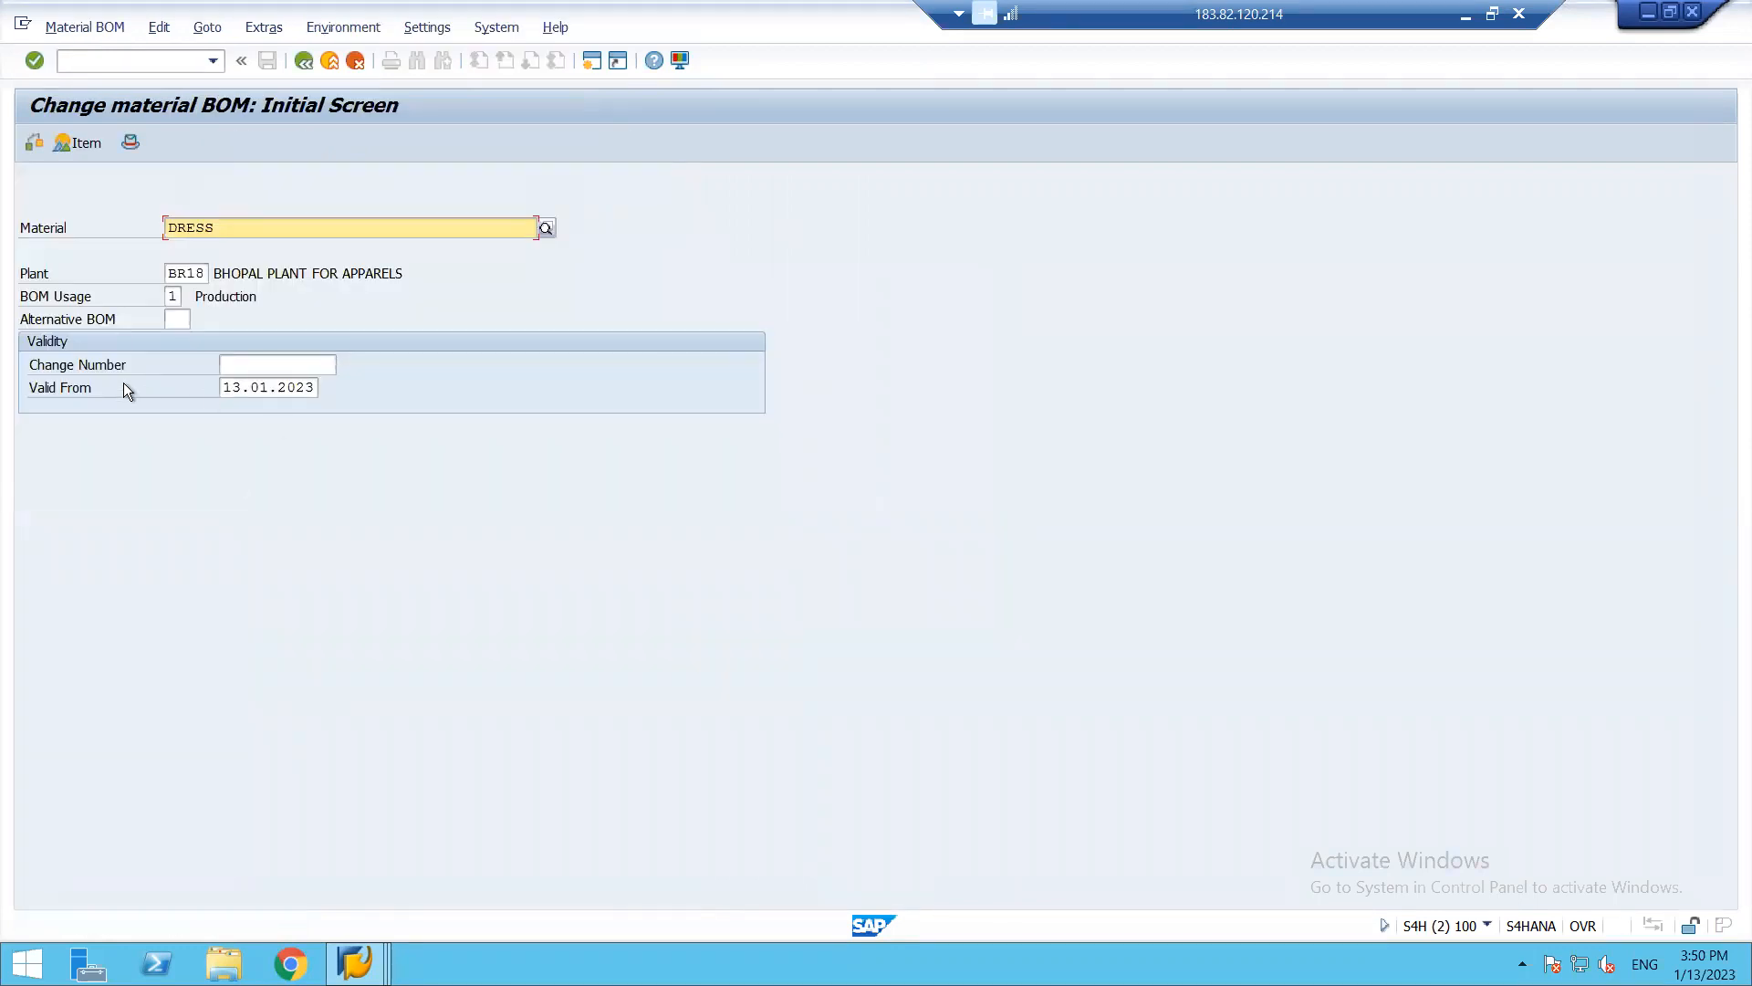
key(Return)
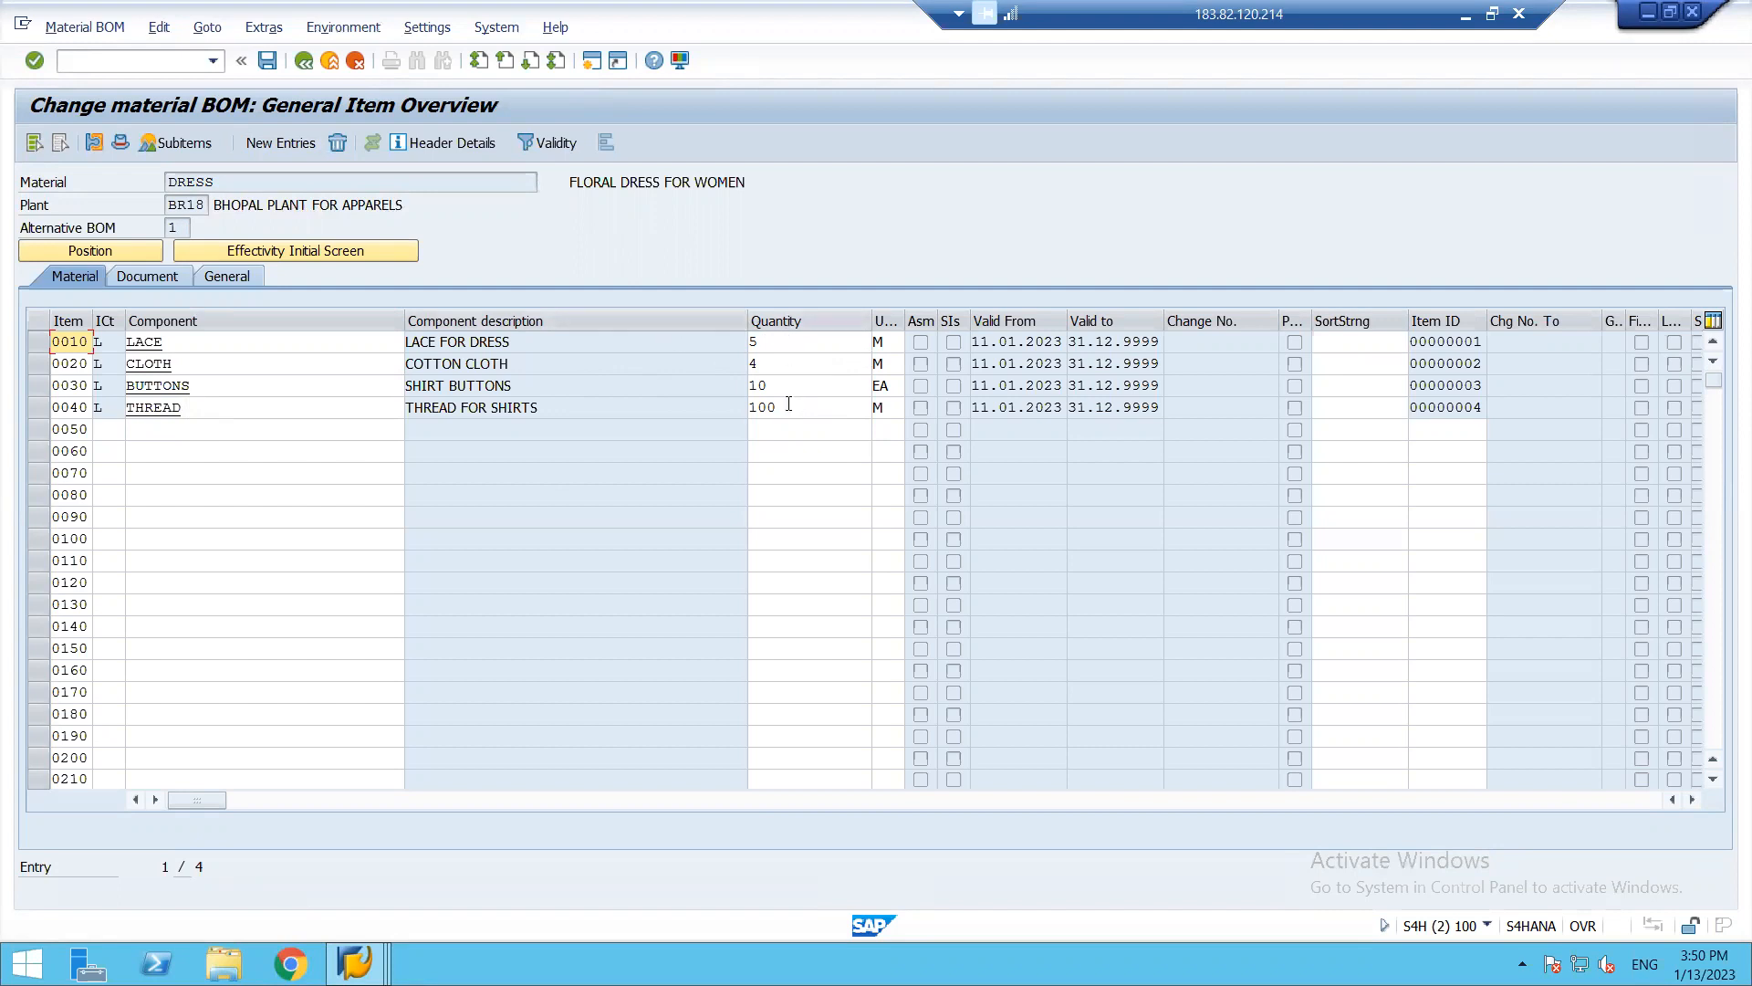
click(782, 340)
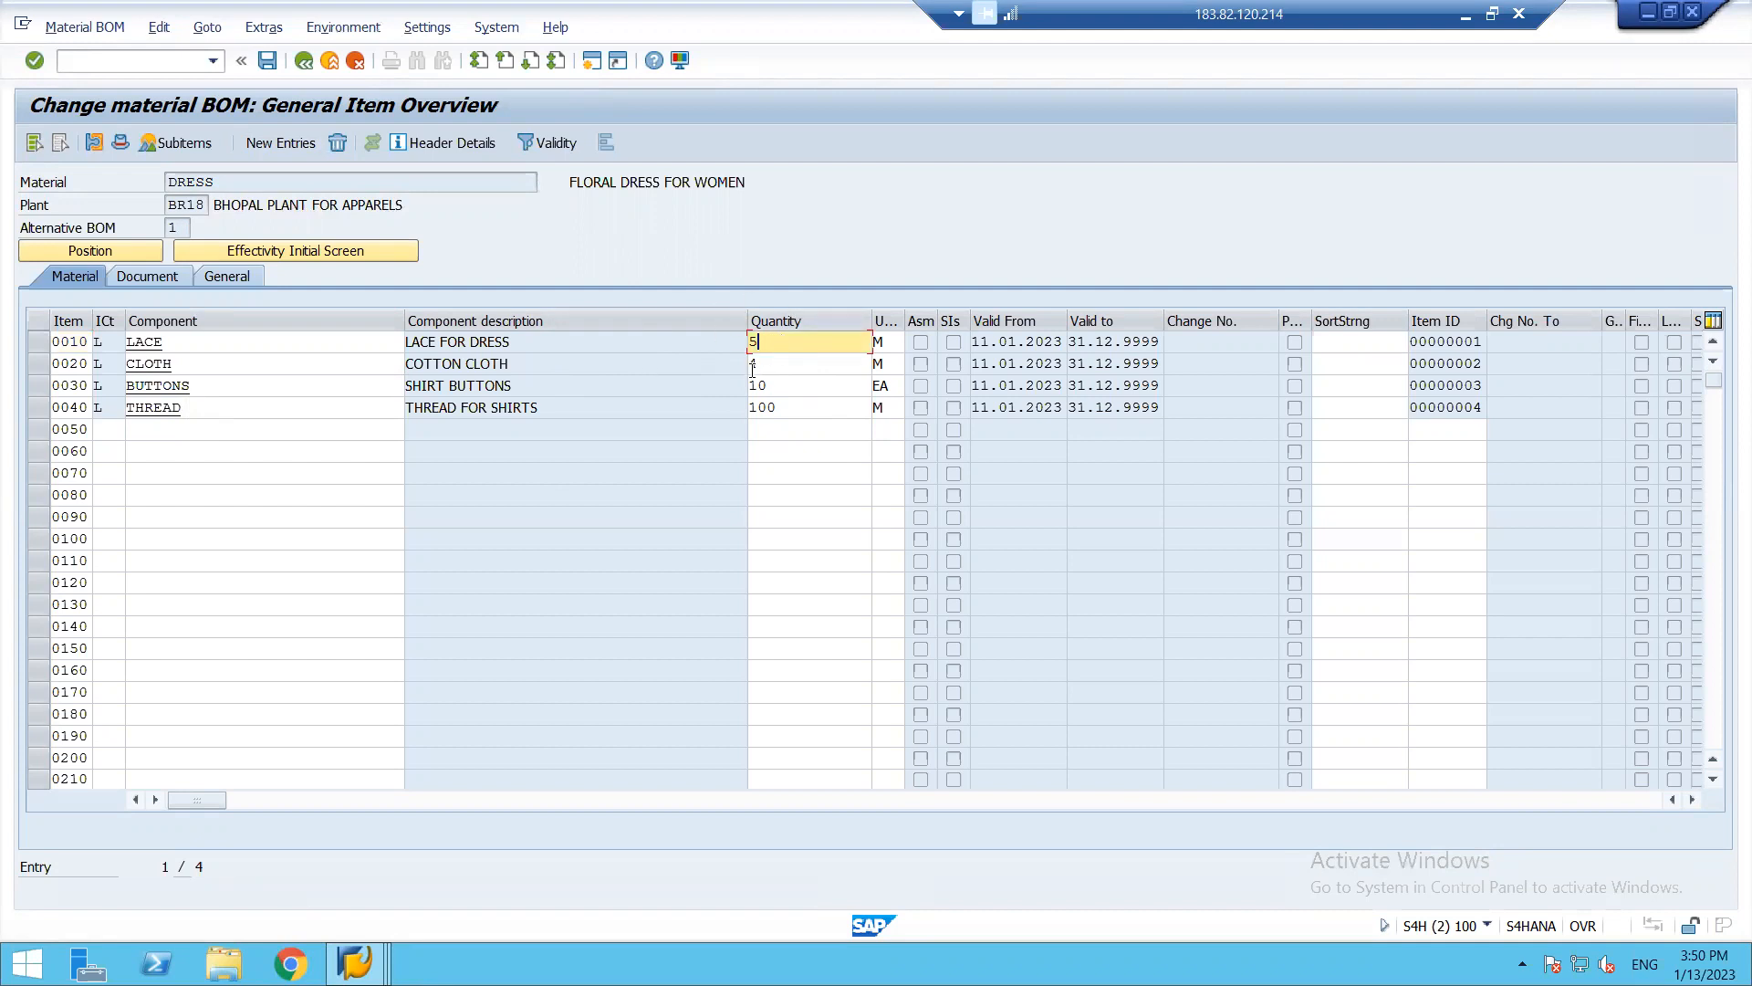
key(BackSpace)
text(4)
click(267, 62)
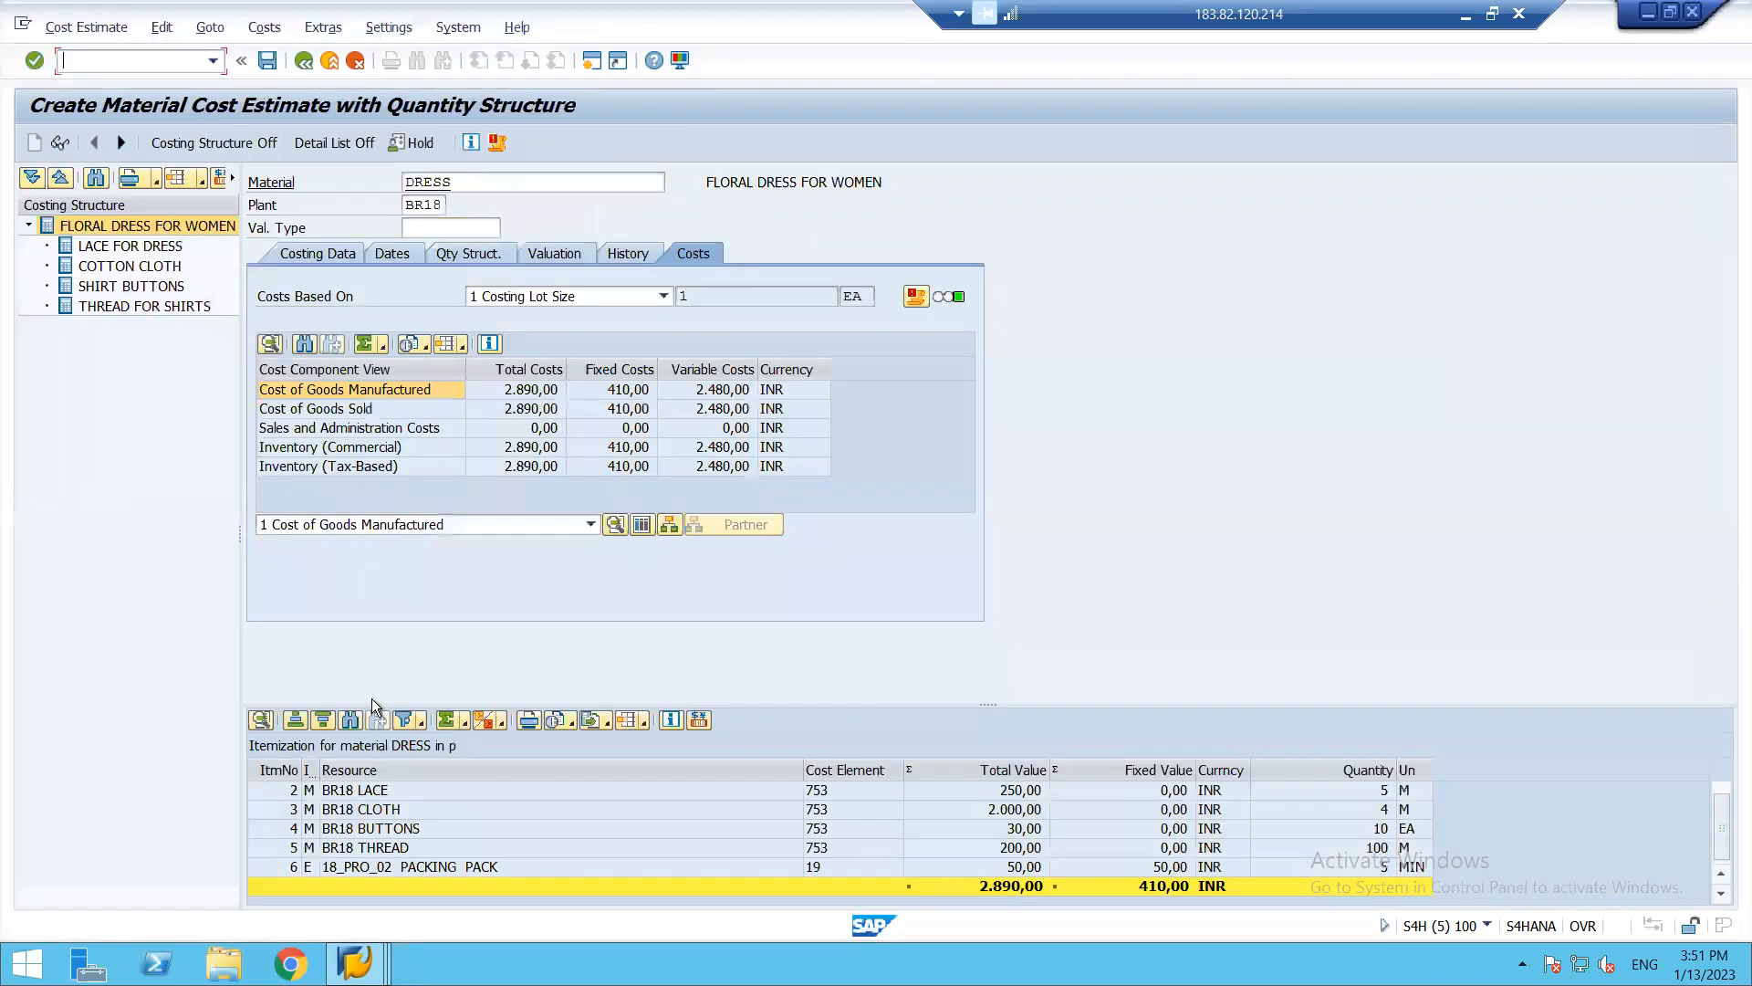
- Discard the current DRESS cost estimate, recreate it with the default dates and check the itemization after the lace change
key(F12)
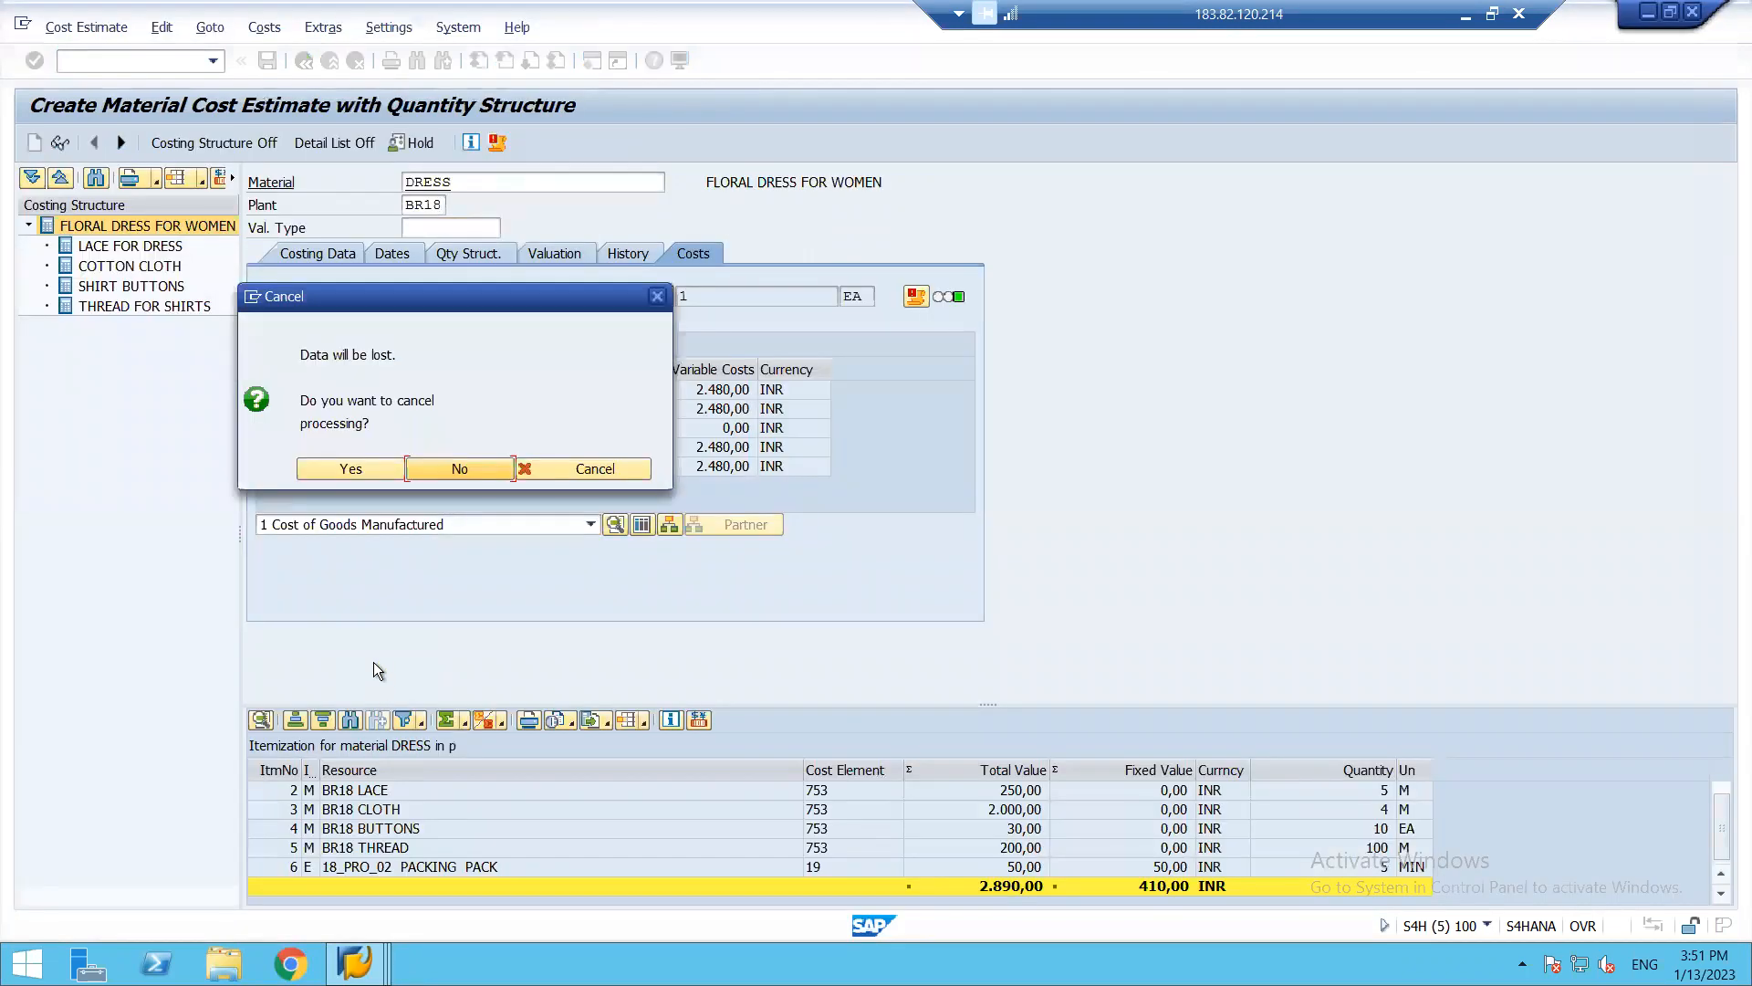
click(354, 468)
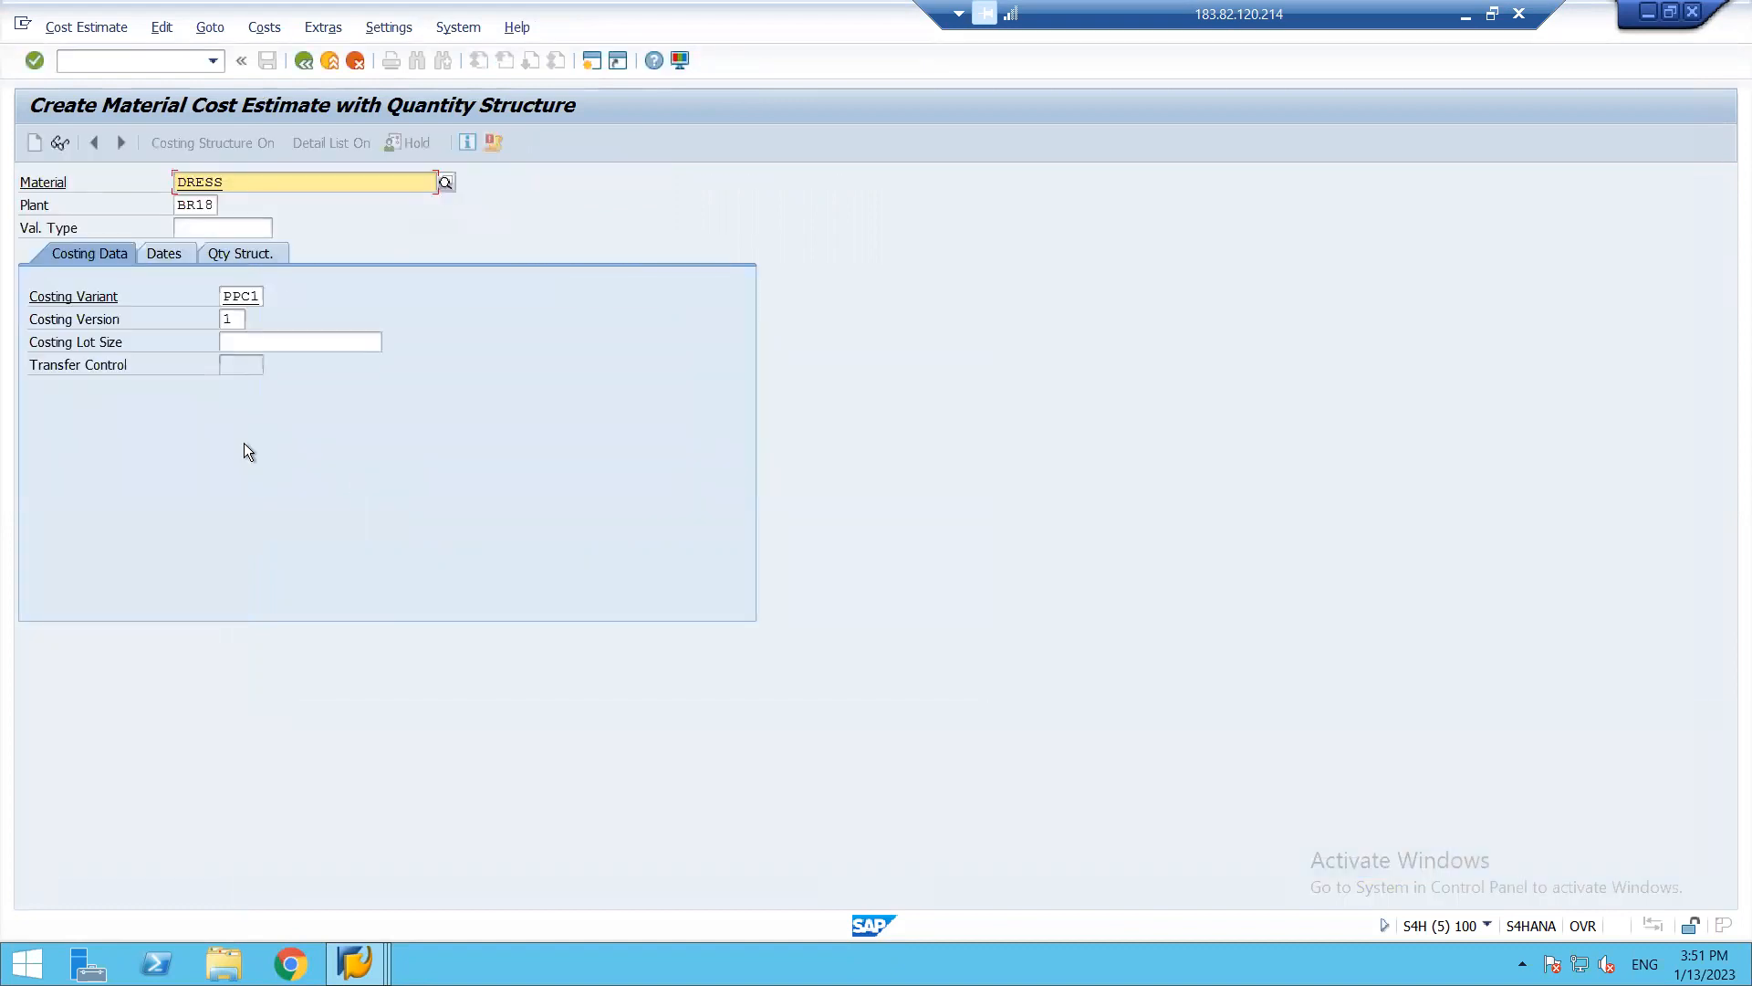
key(Return)
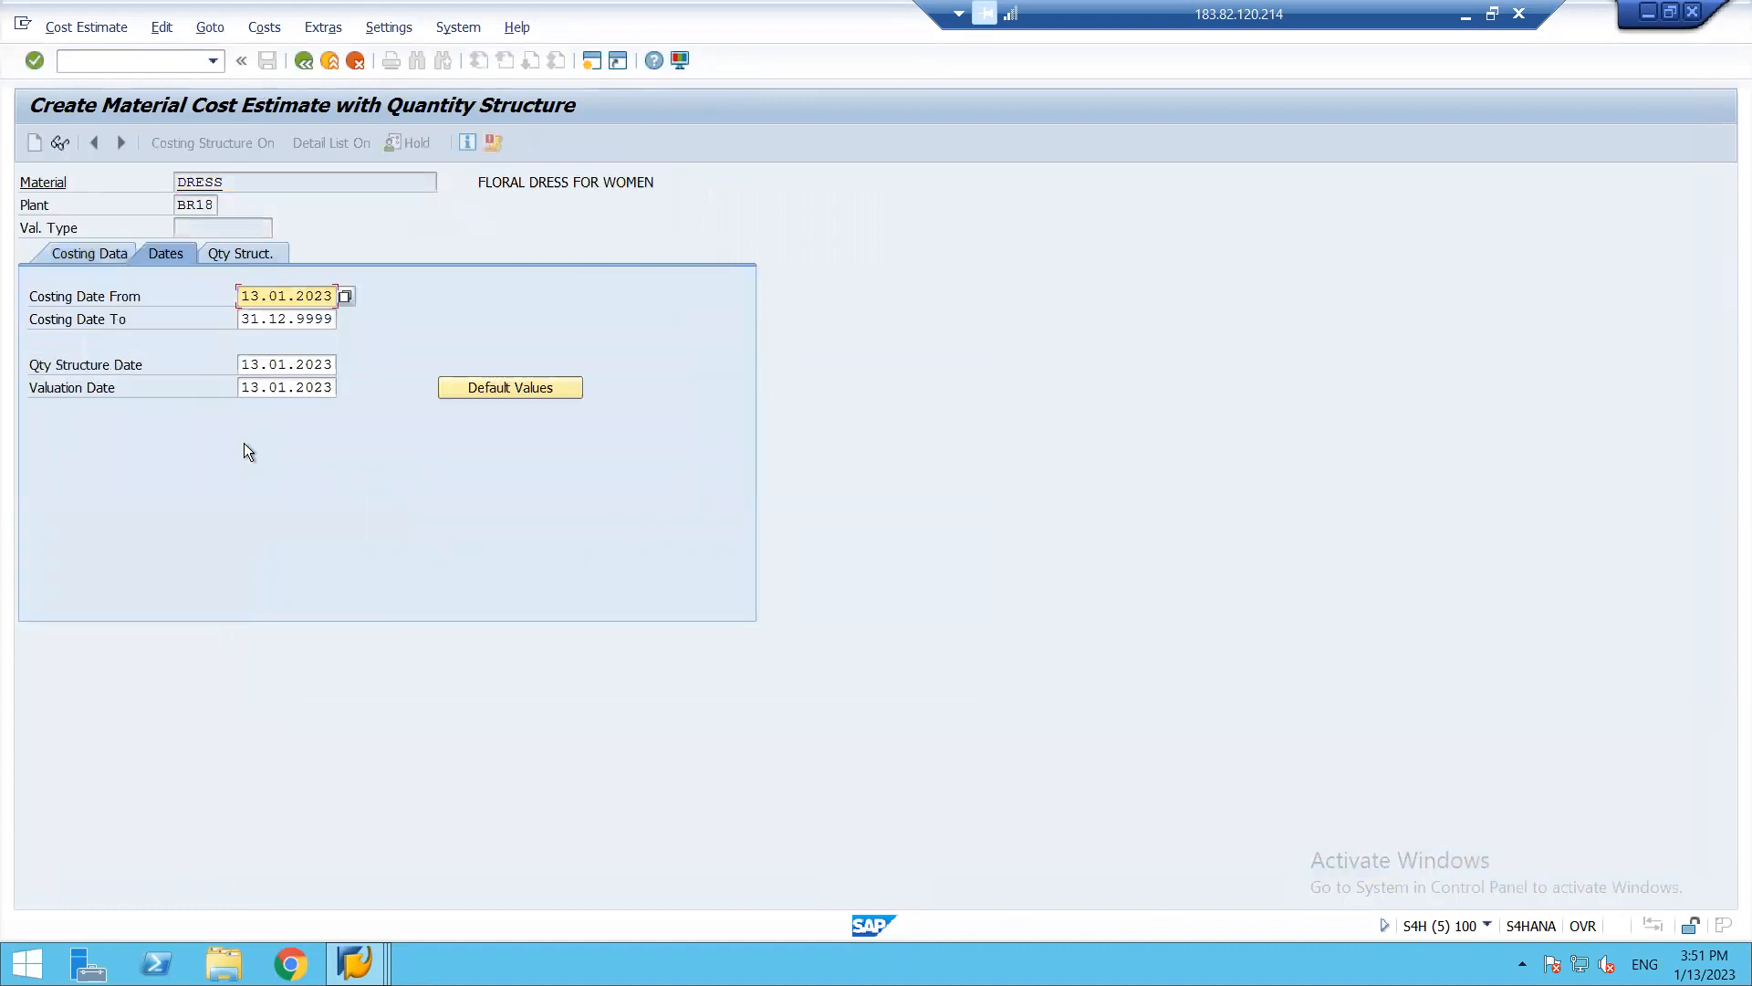
key(Return)
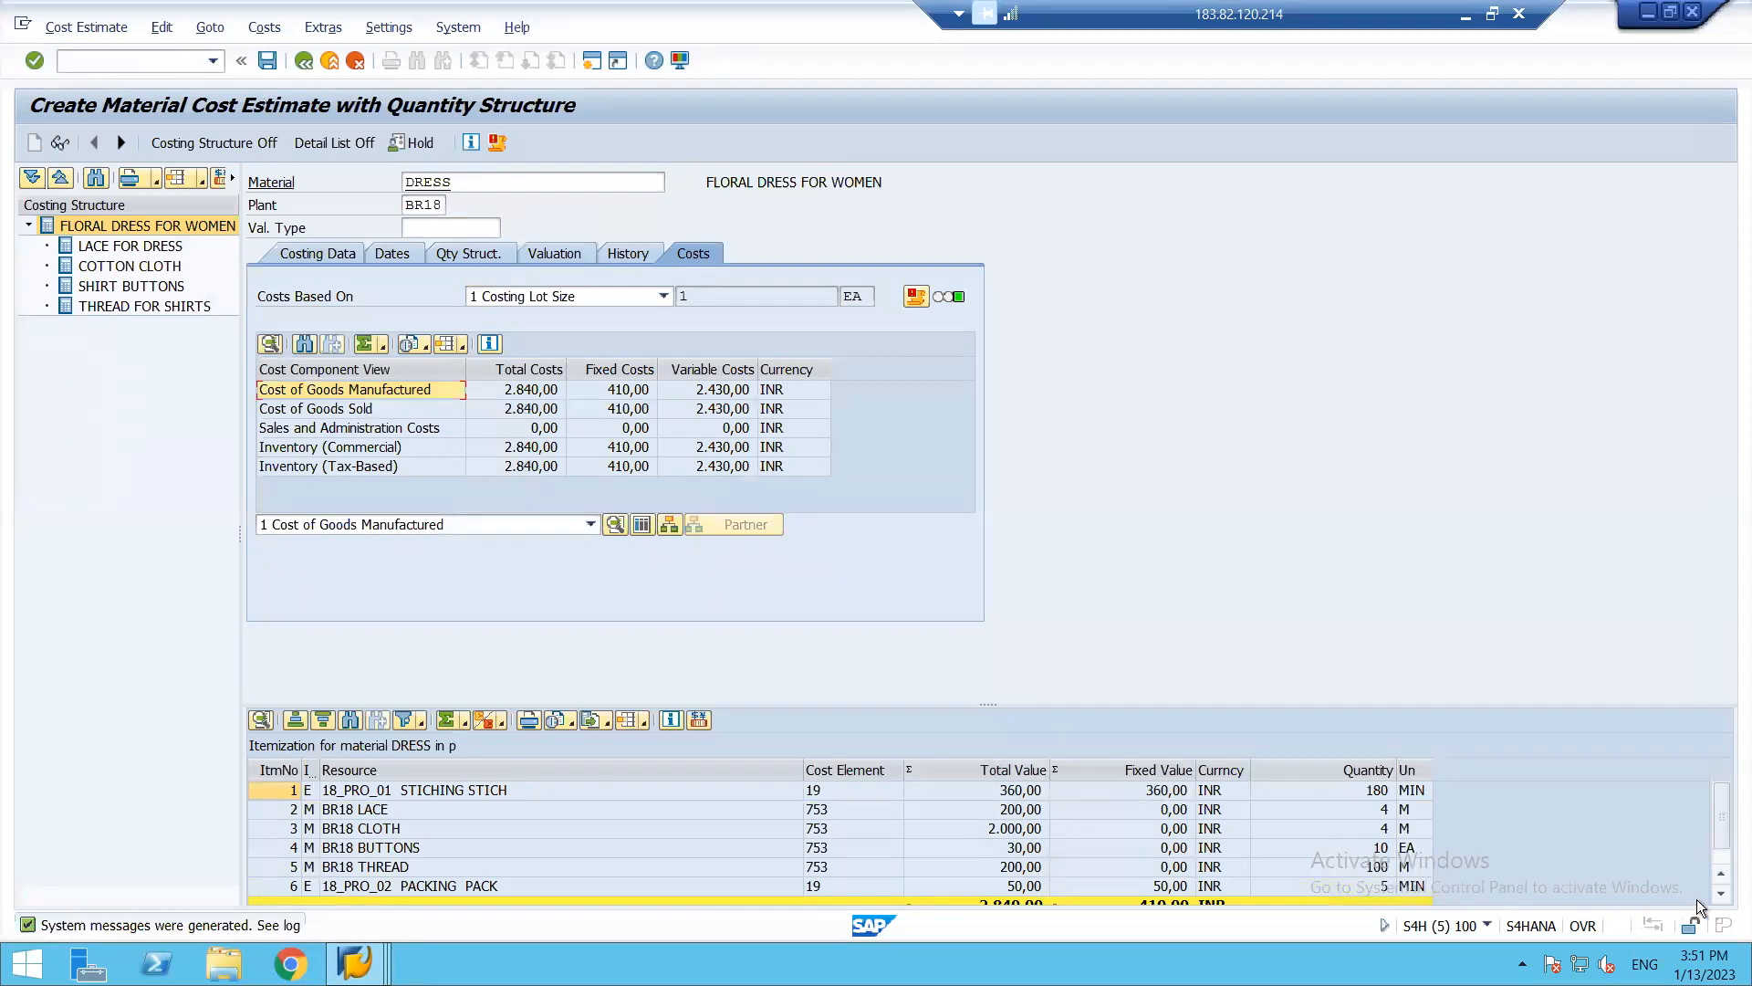
click(1719, 896)
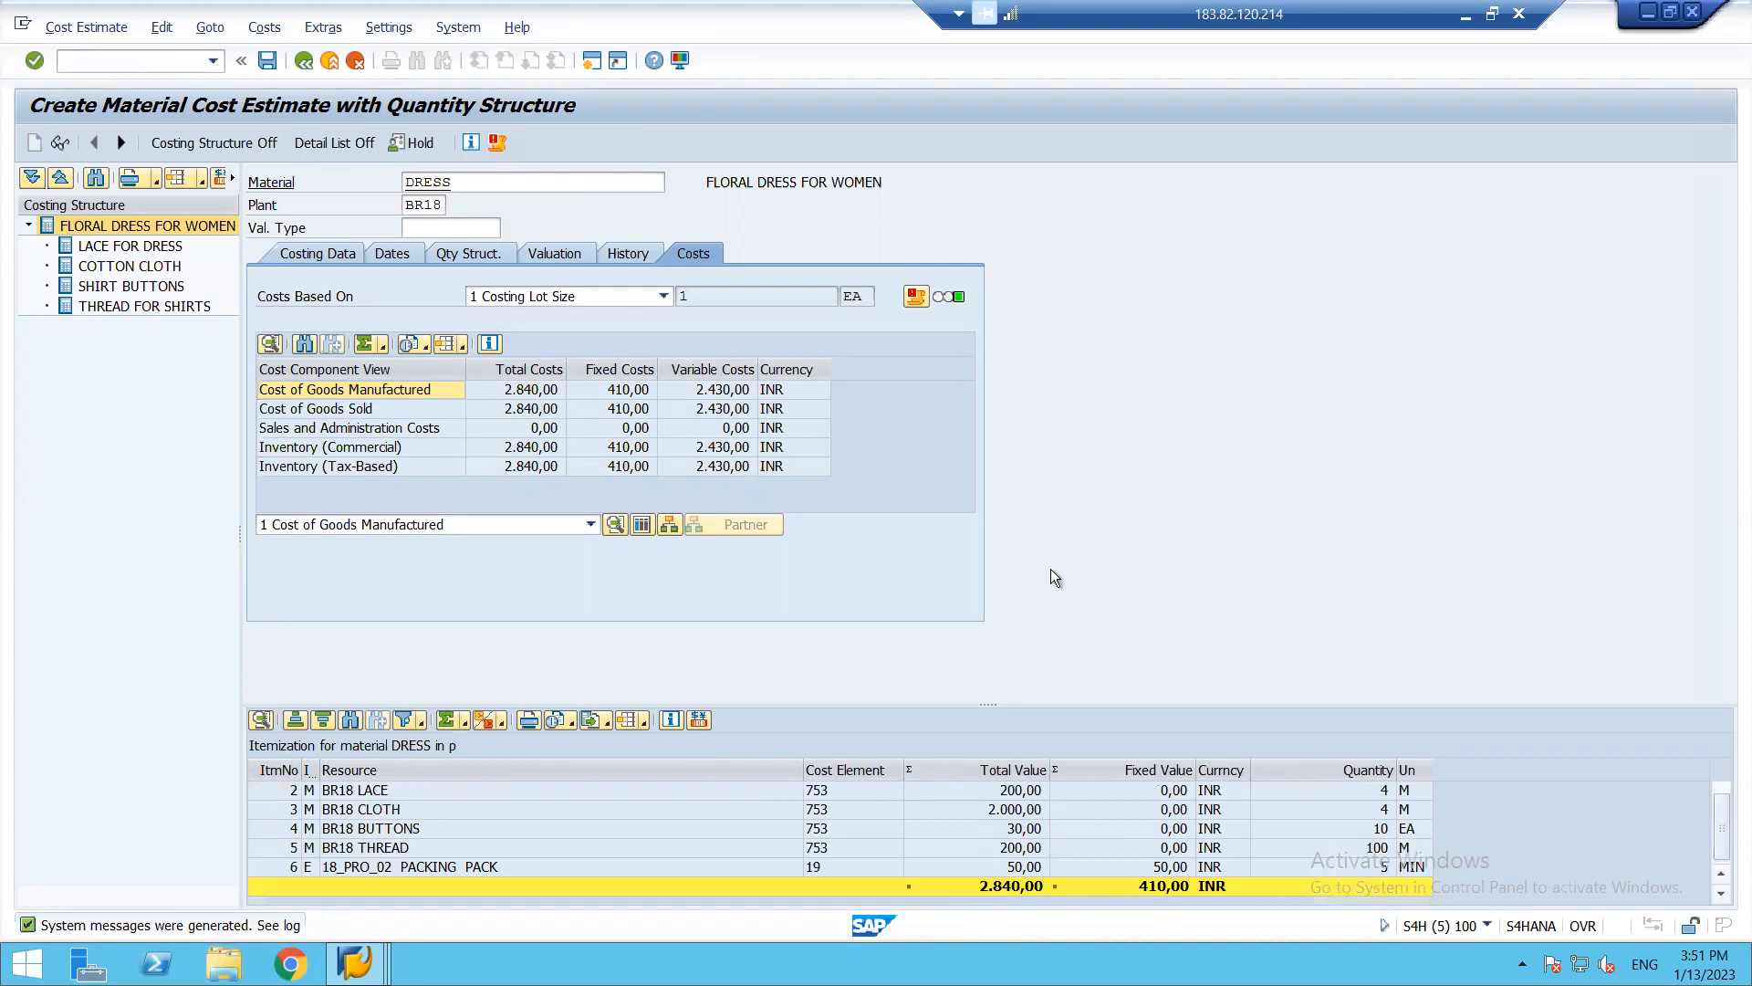
- Switch to the PowerPoint presentation and update the LACE row to quantity 4 and total amount 200
click(1463, 14)
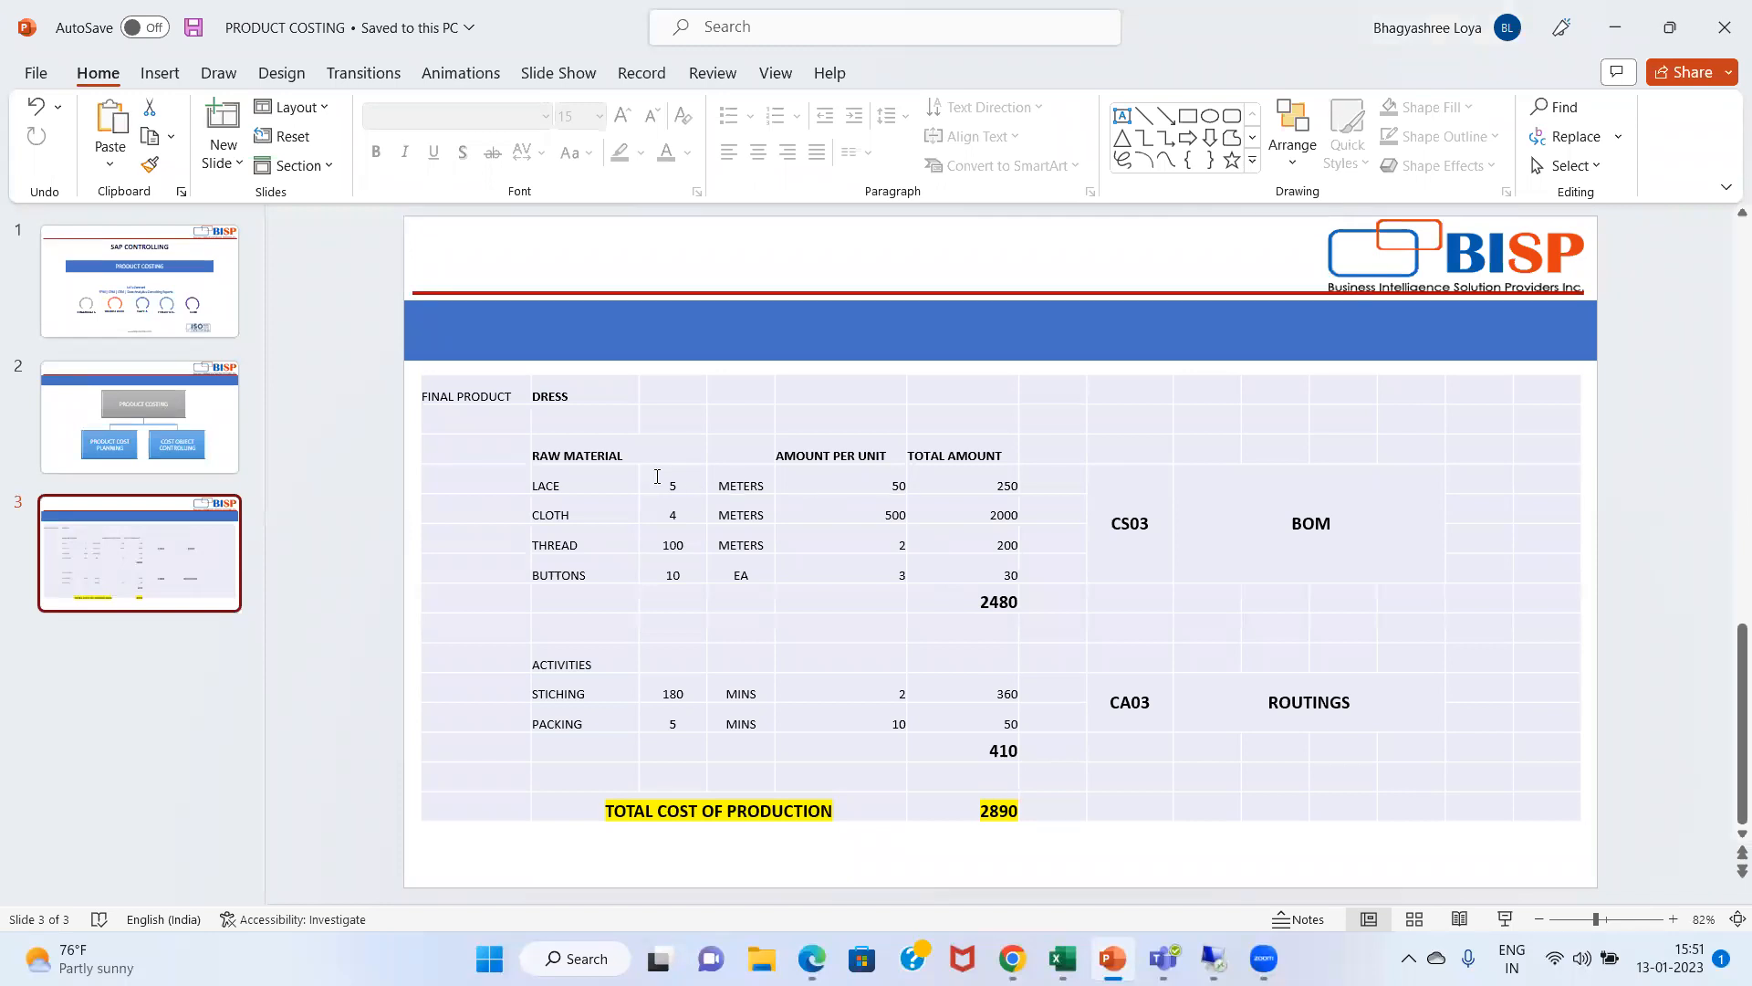
click(683, 486)
key(BackSpace)
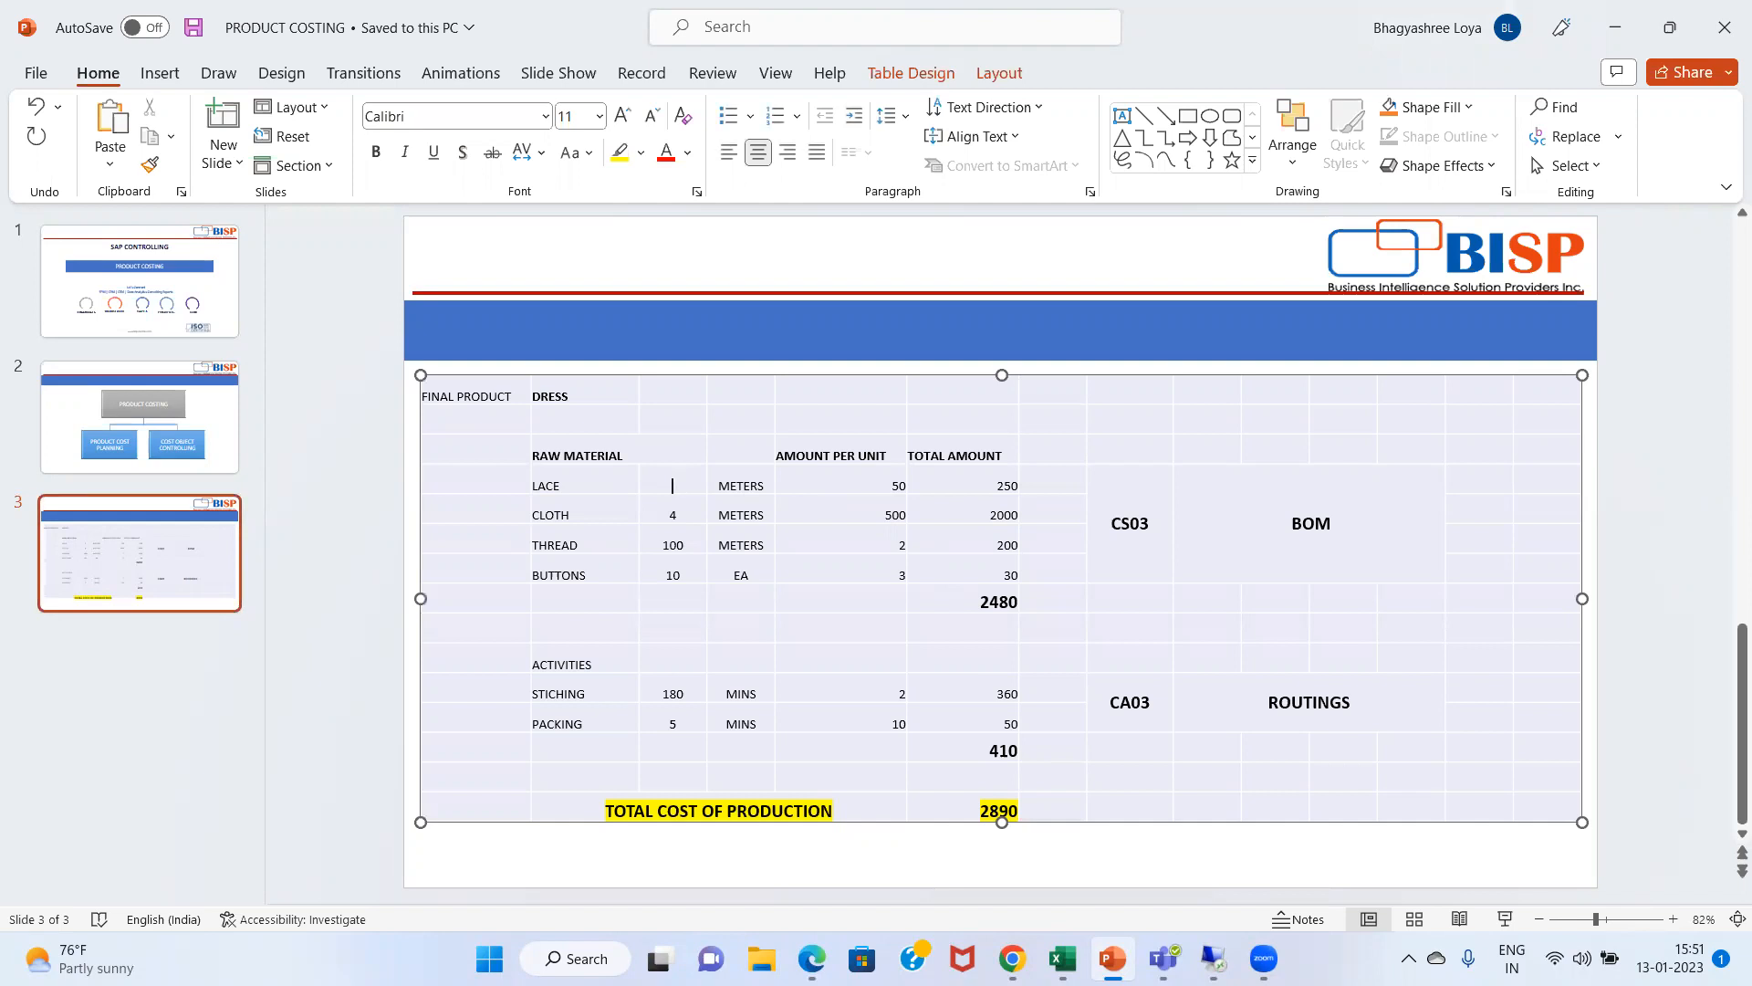
click(1011, 491)
key(BackSpace)
key(BackSpace)
text(200)
key(BackSpace)
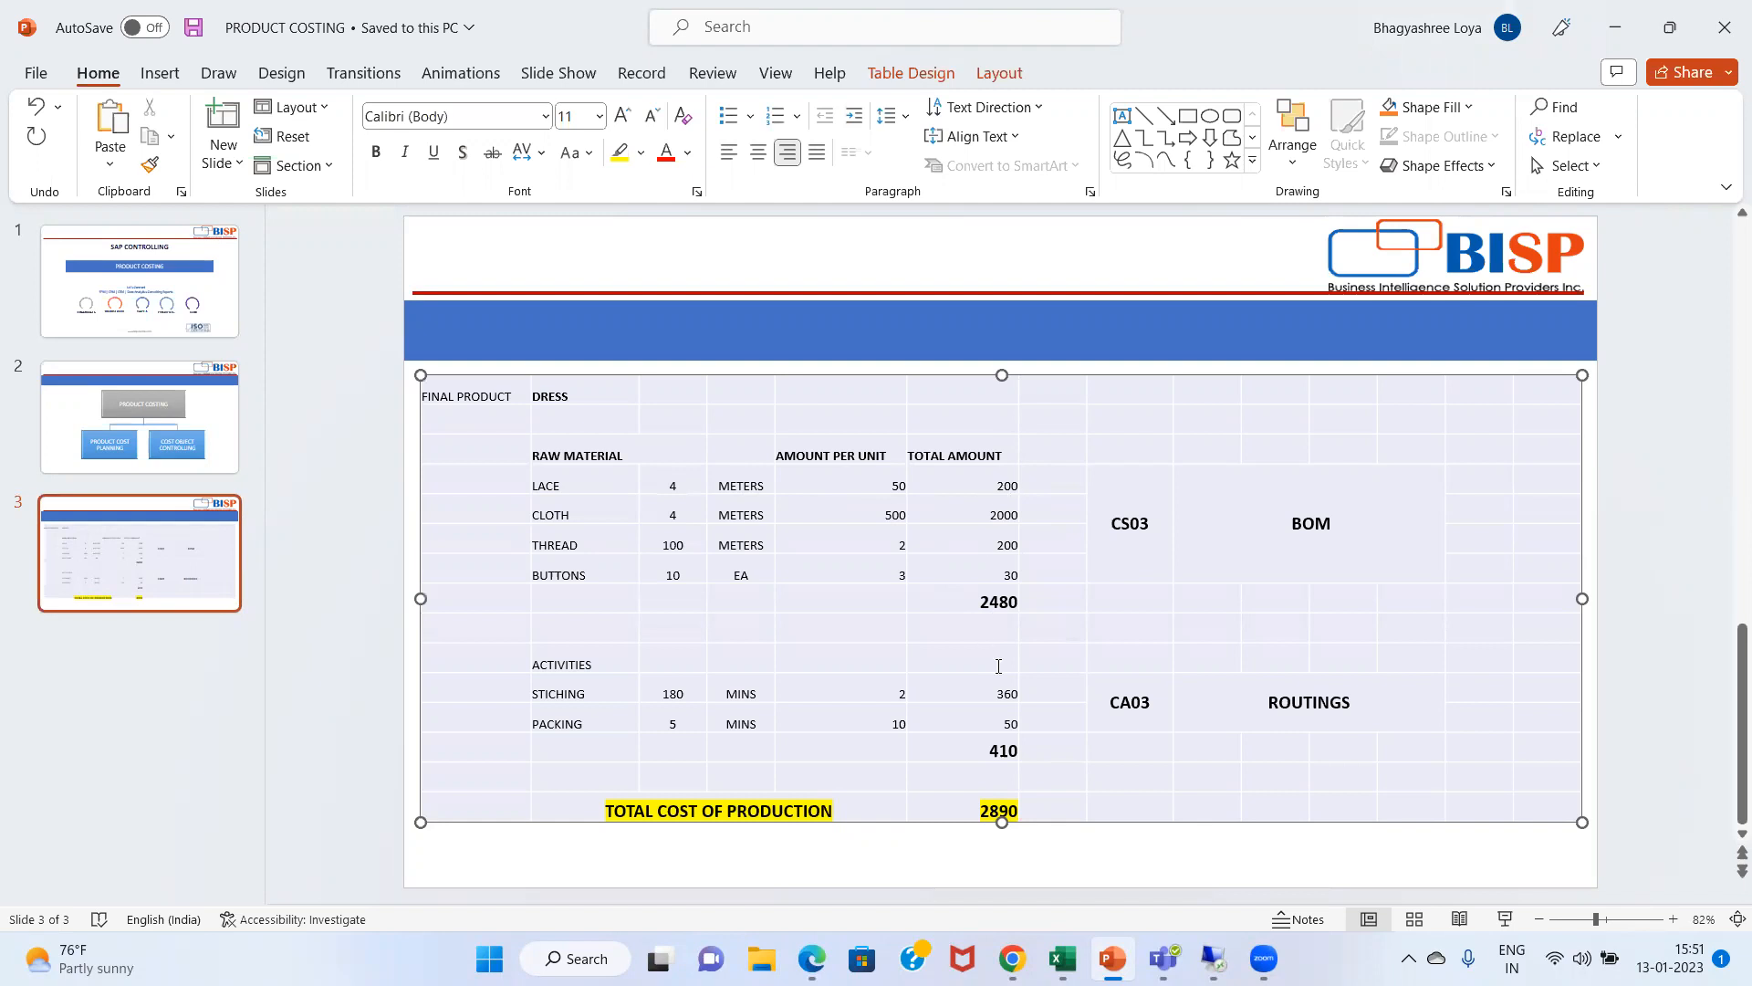
- Set the total cost of production in the slide's table to 2840 and return to SAP
click(1005, 810)
key(BackSpace)
text(4)
key(alt+Tab)
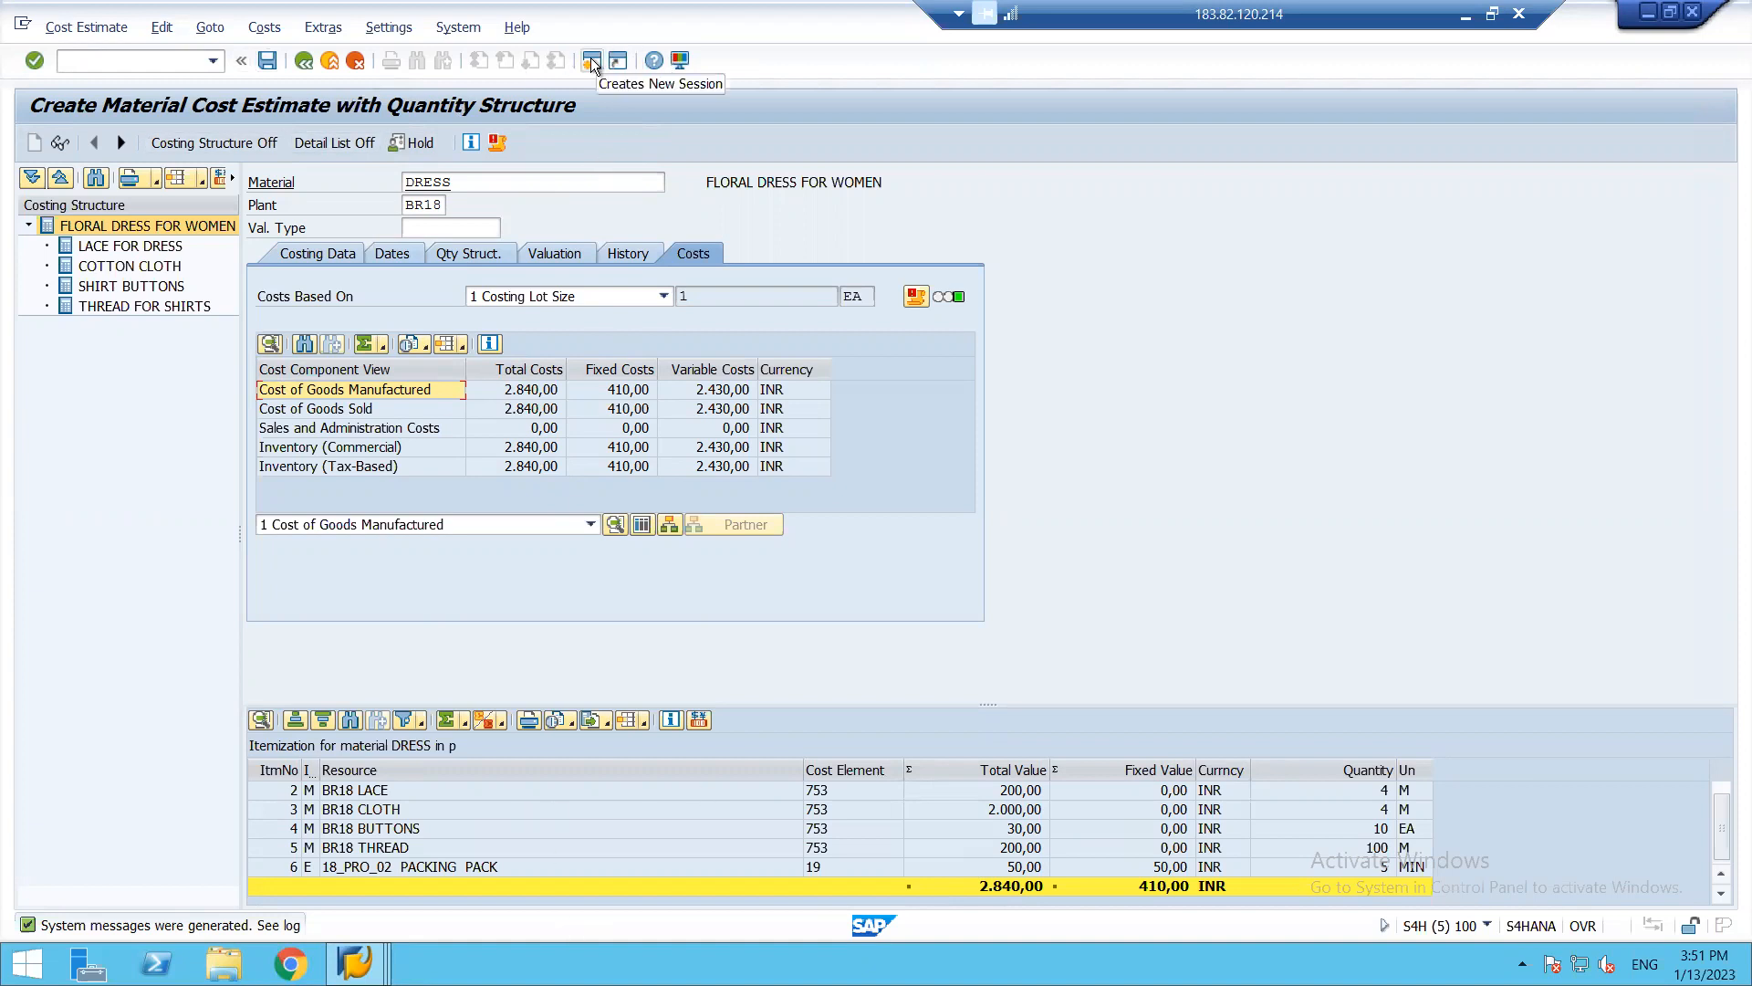
- In the session showing the material BOM, start CA02 and open the operation overview of the DRESS routing
key(alt+Tab)
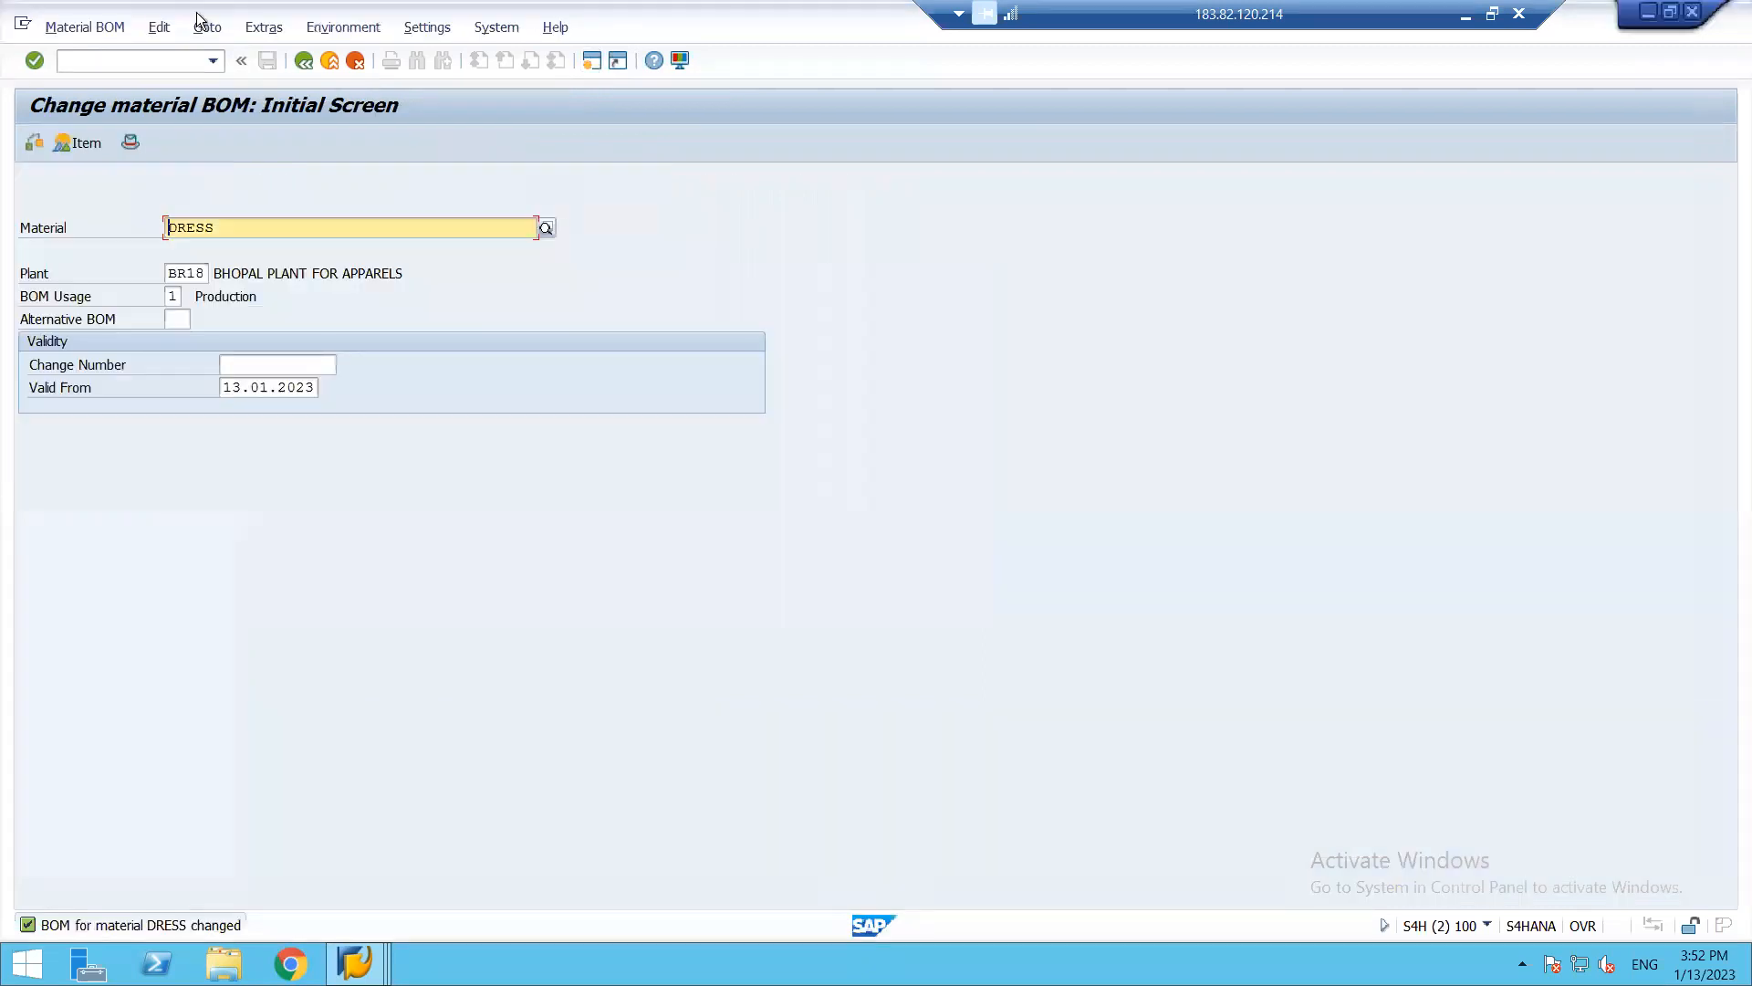
click(139, 61)
text(/n)
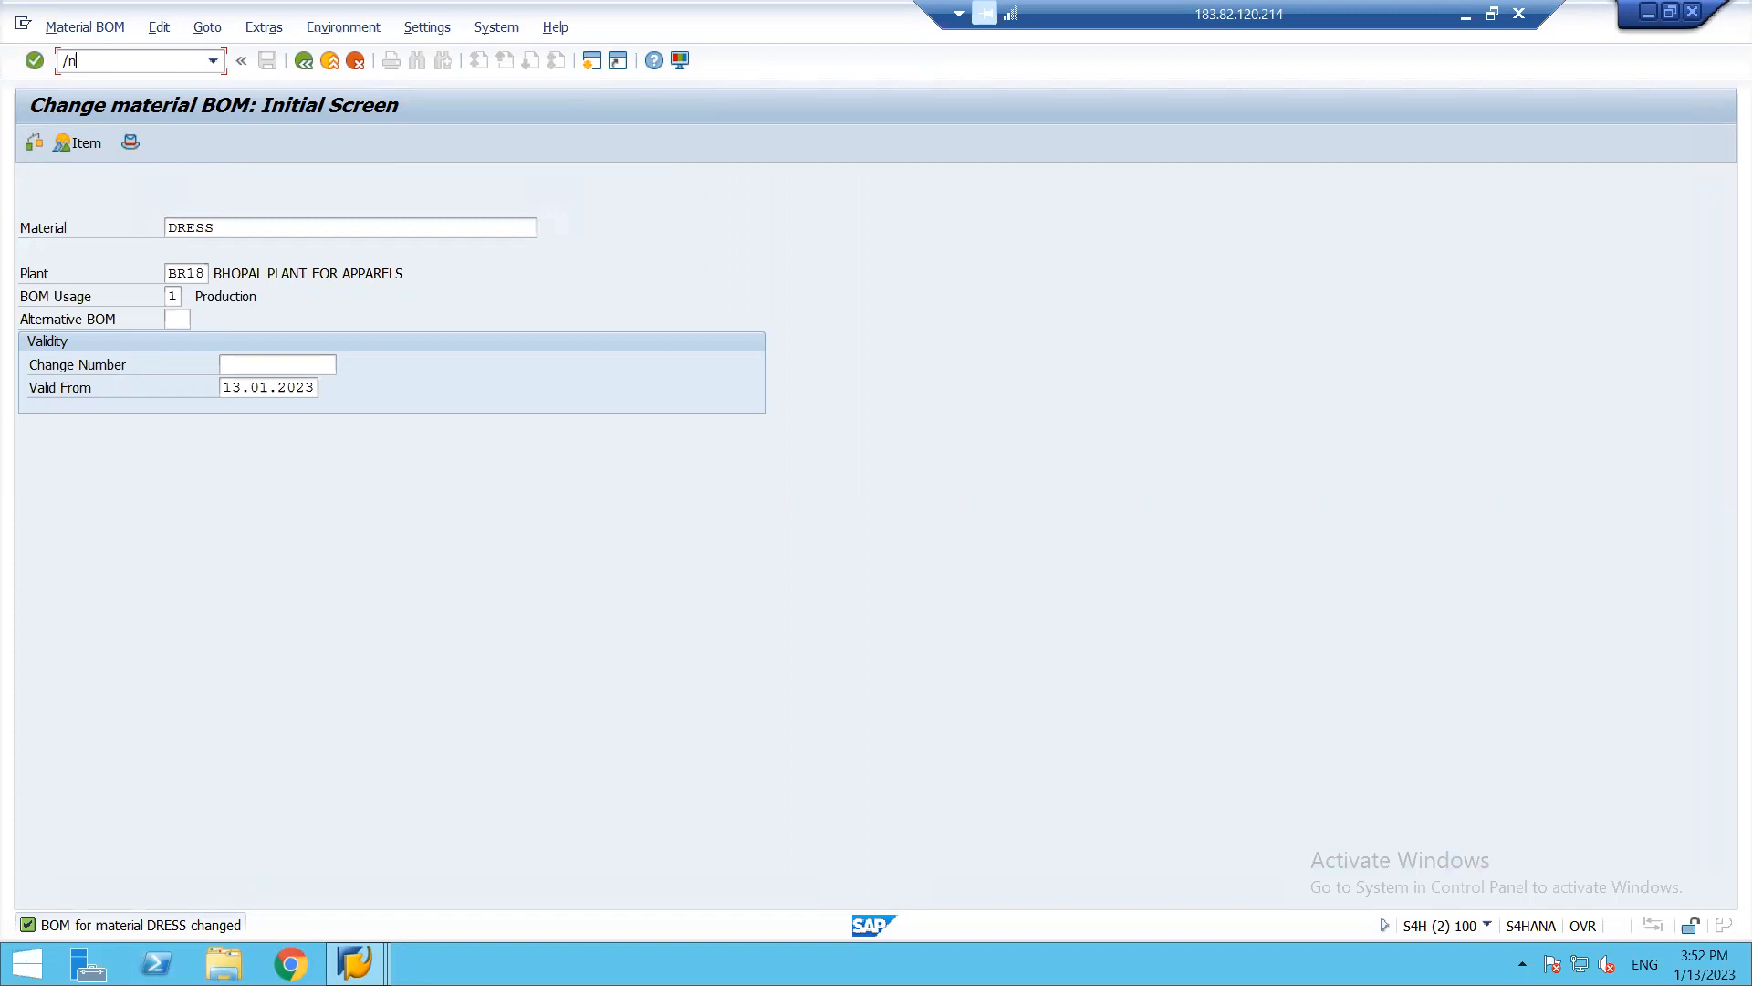
text(ca02)
key(Return)
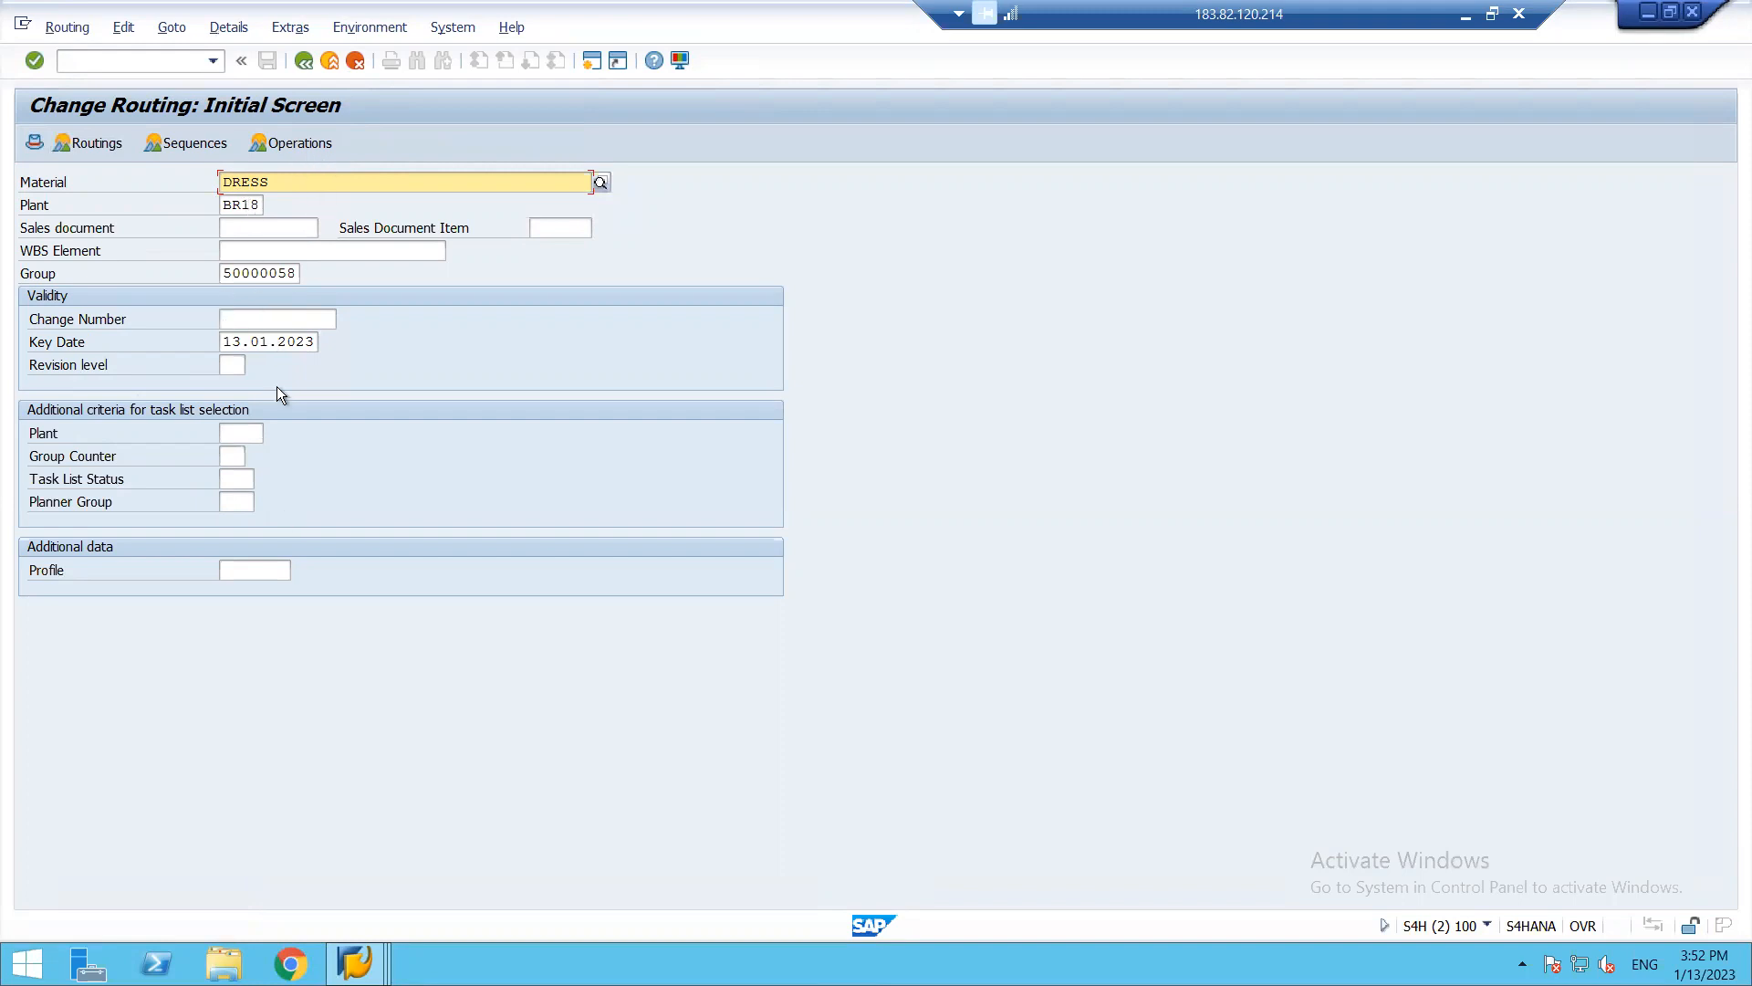
click(301, 143)
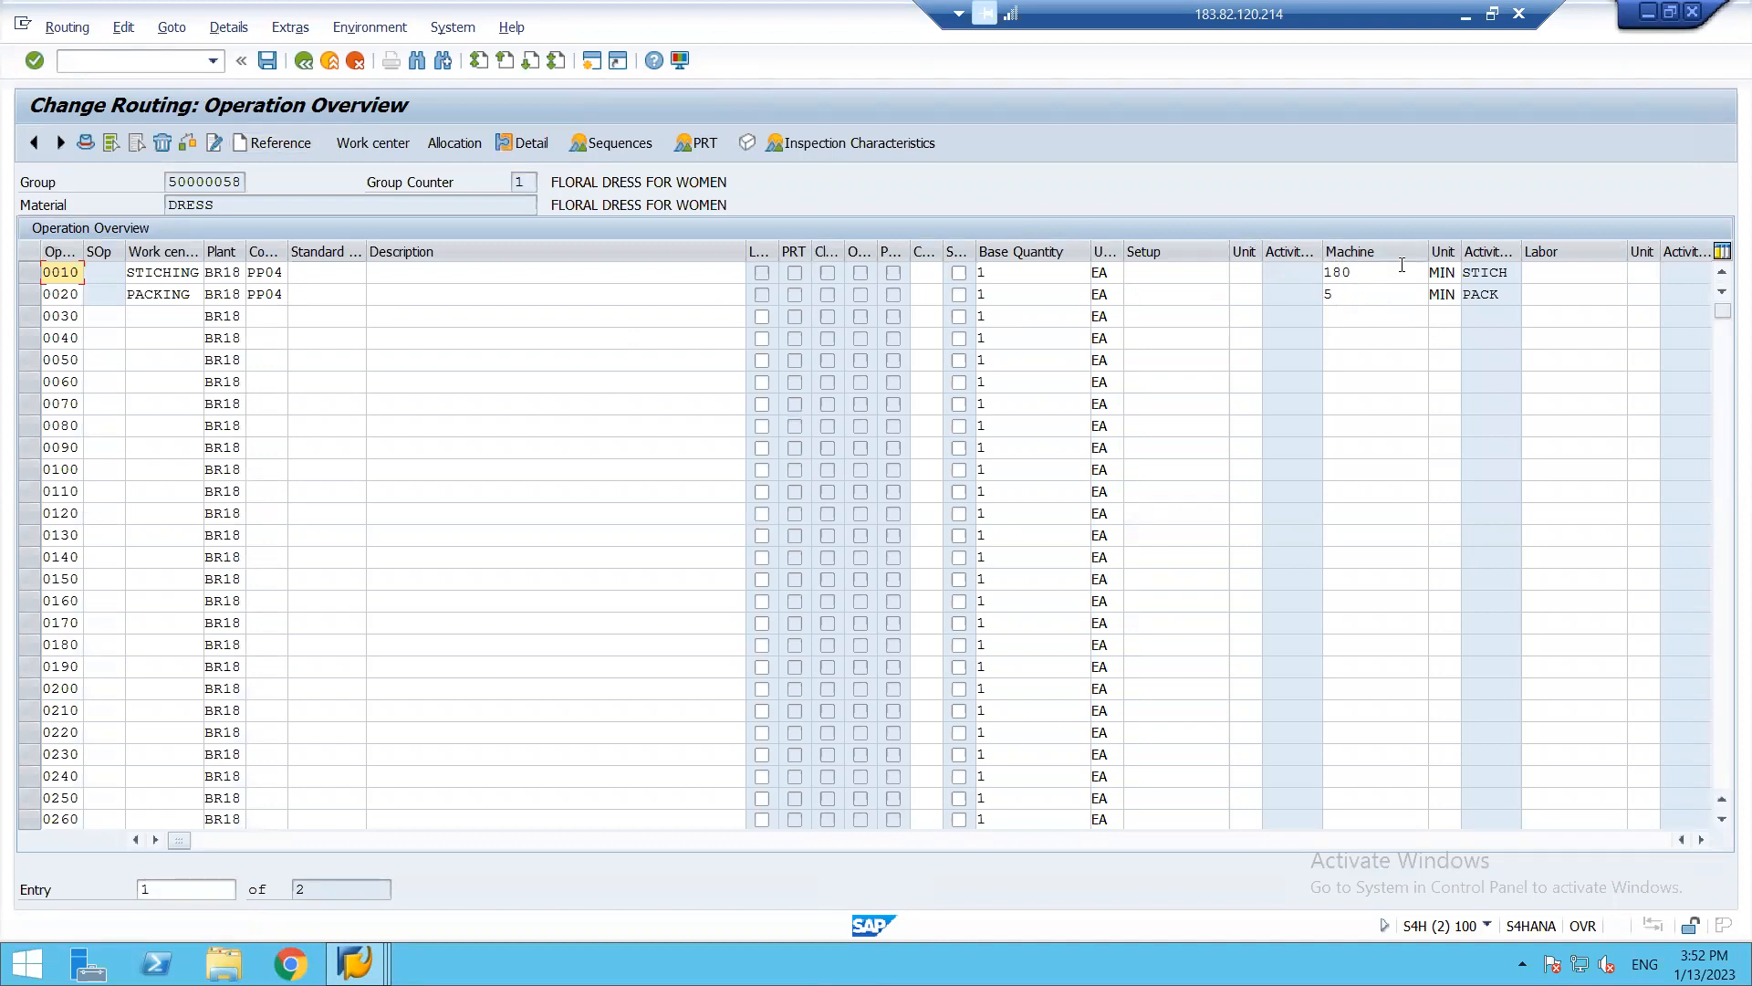
- Set the machine time of the PACKING operation to 6 MIN and save the routing despite the task list check
click(1347, 291)
key(BackSpace)
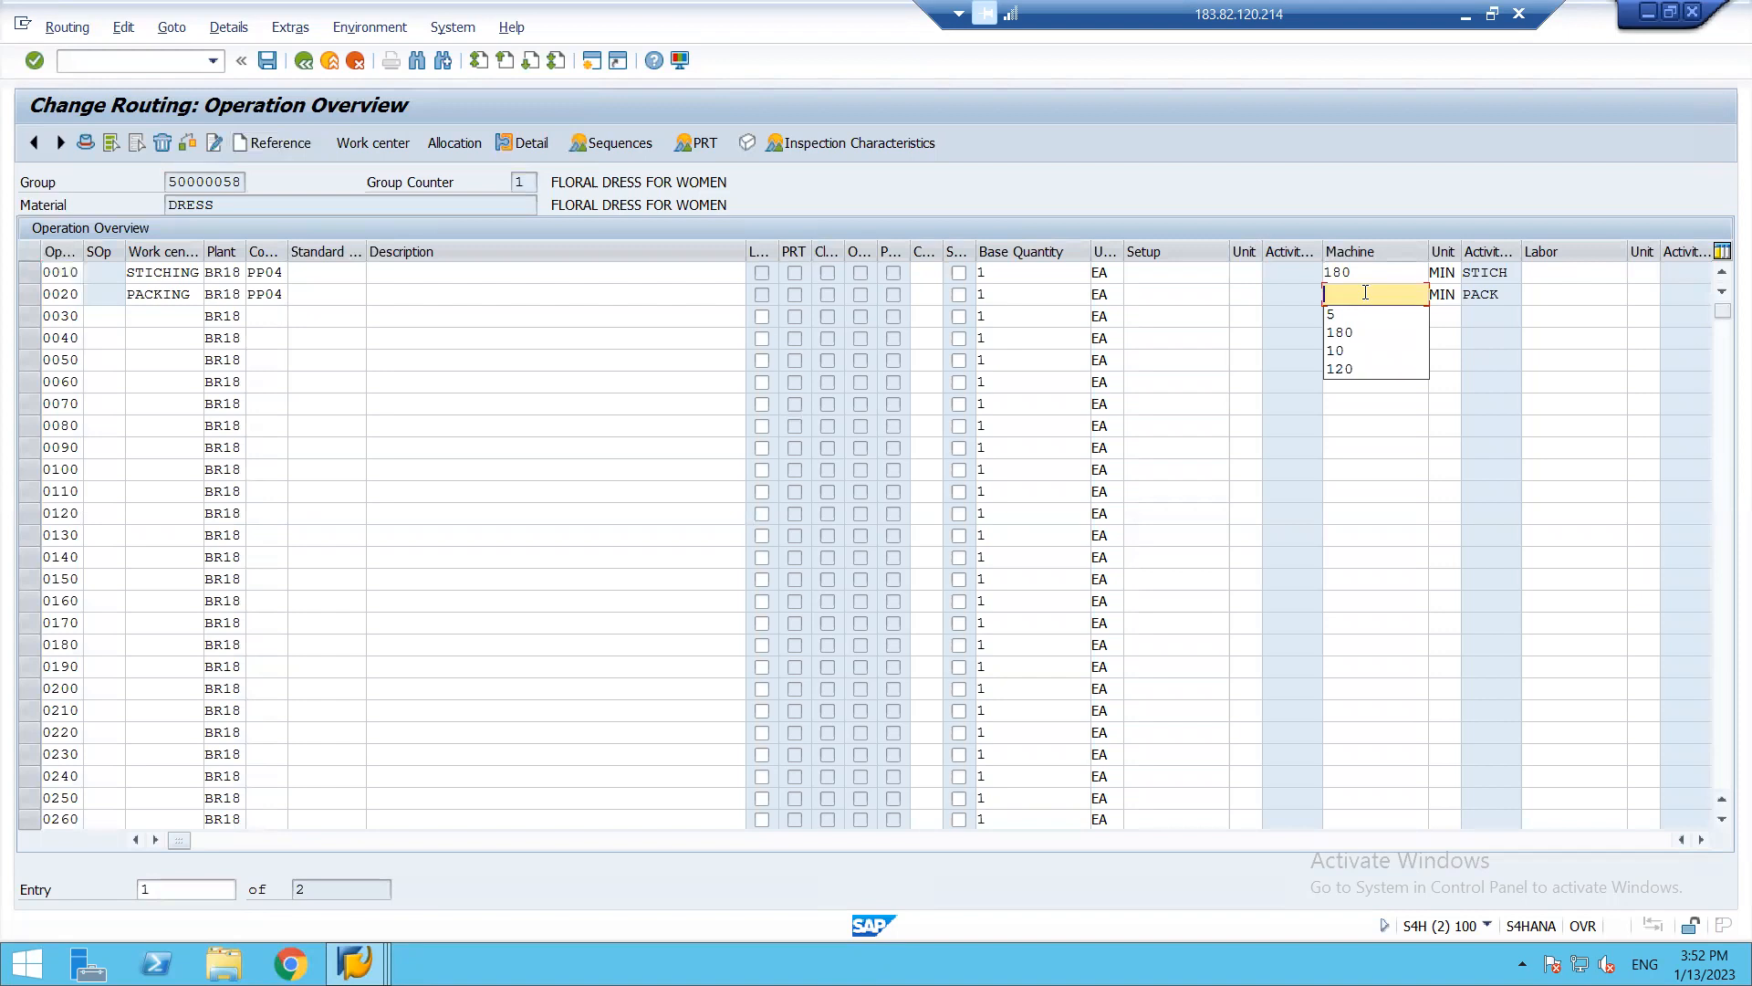
text(6)
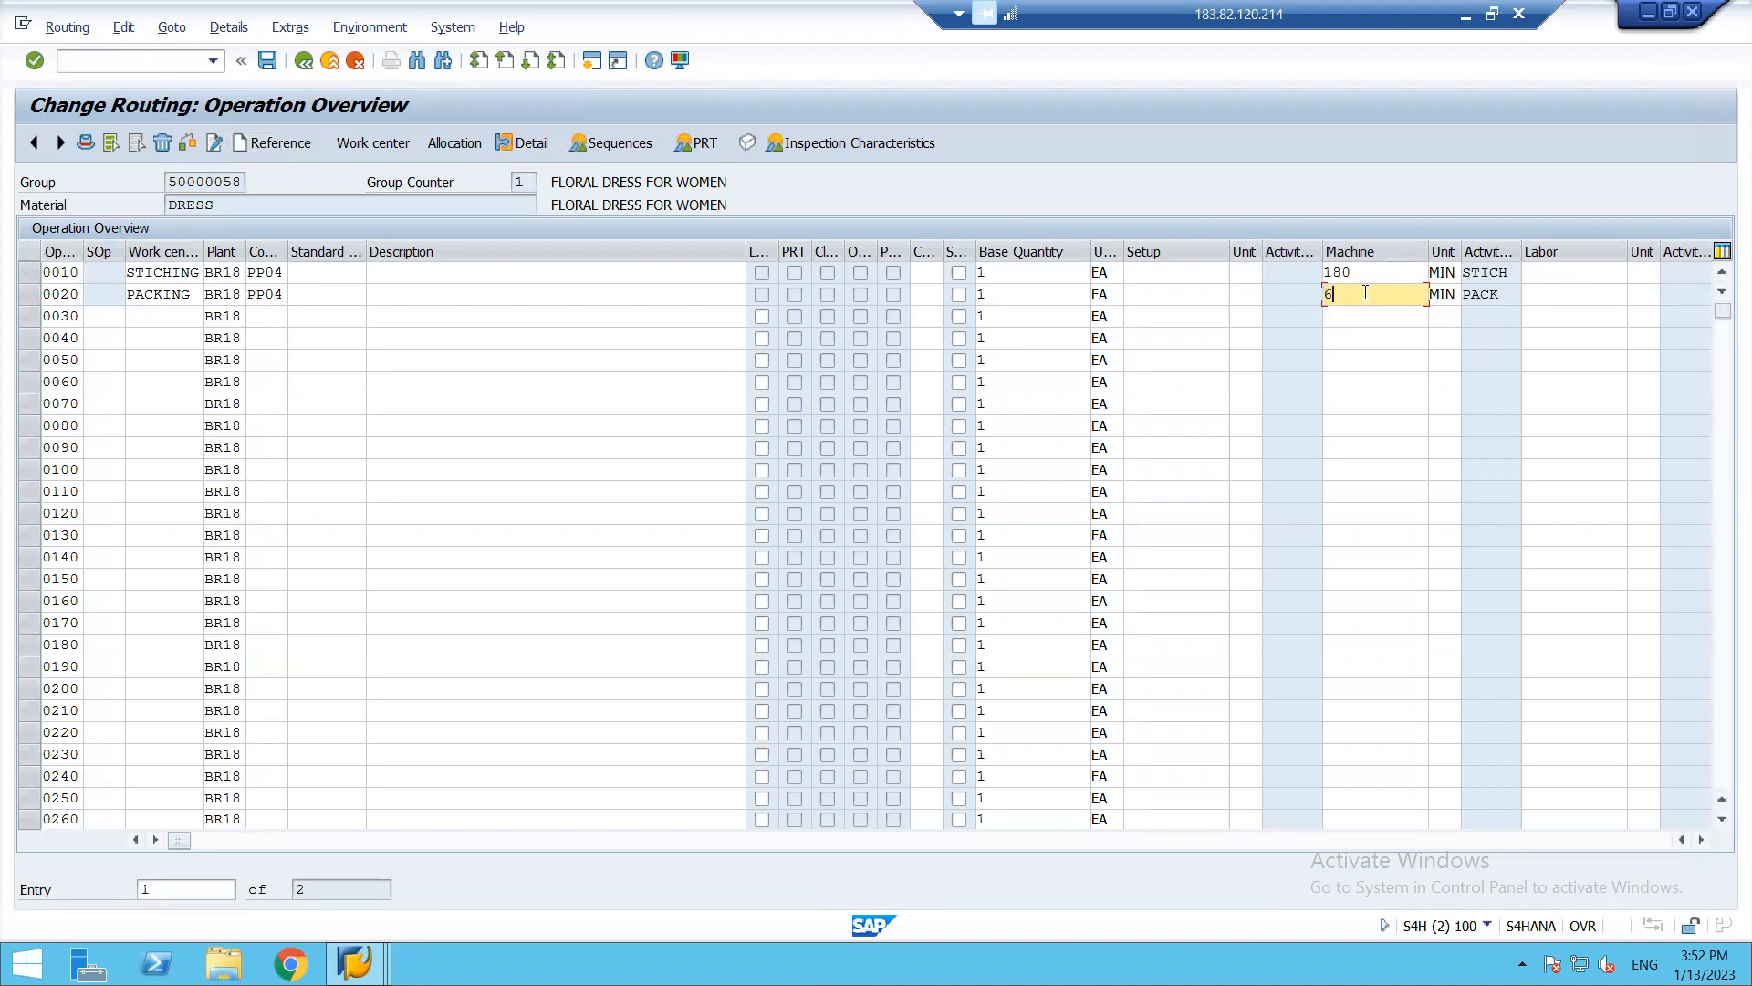
click(269, 63)
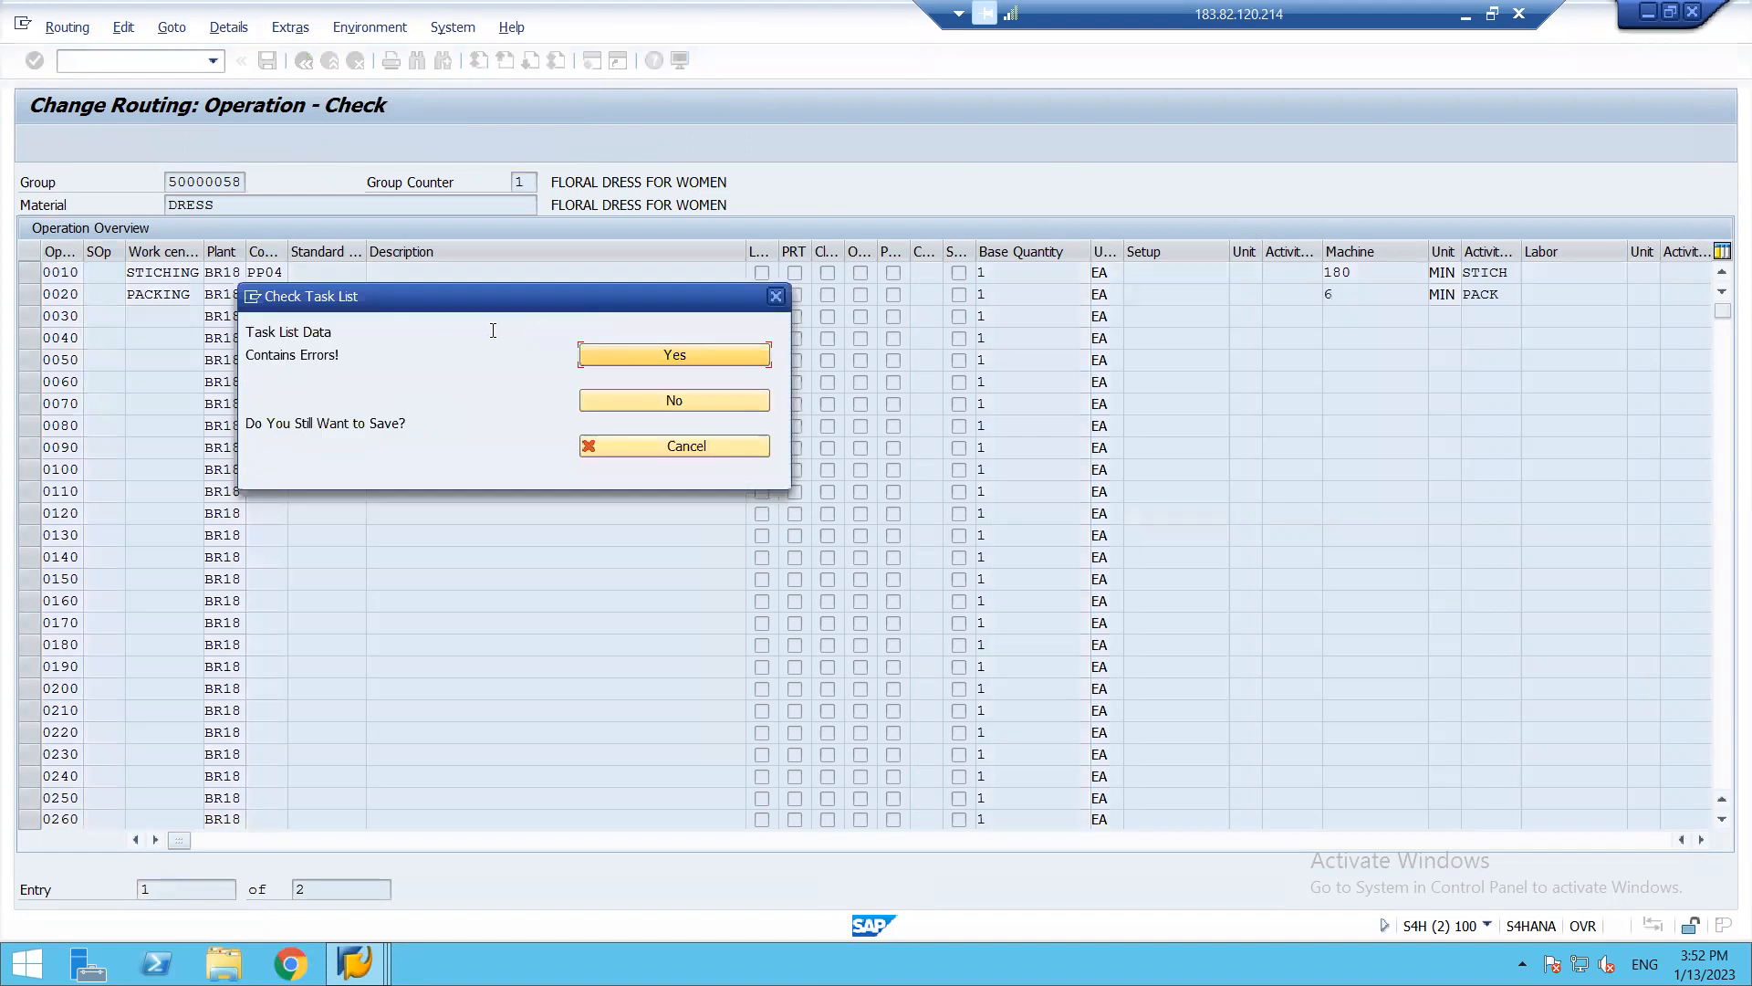
click(610, 353)
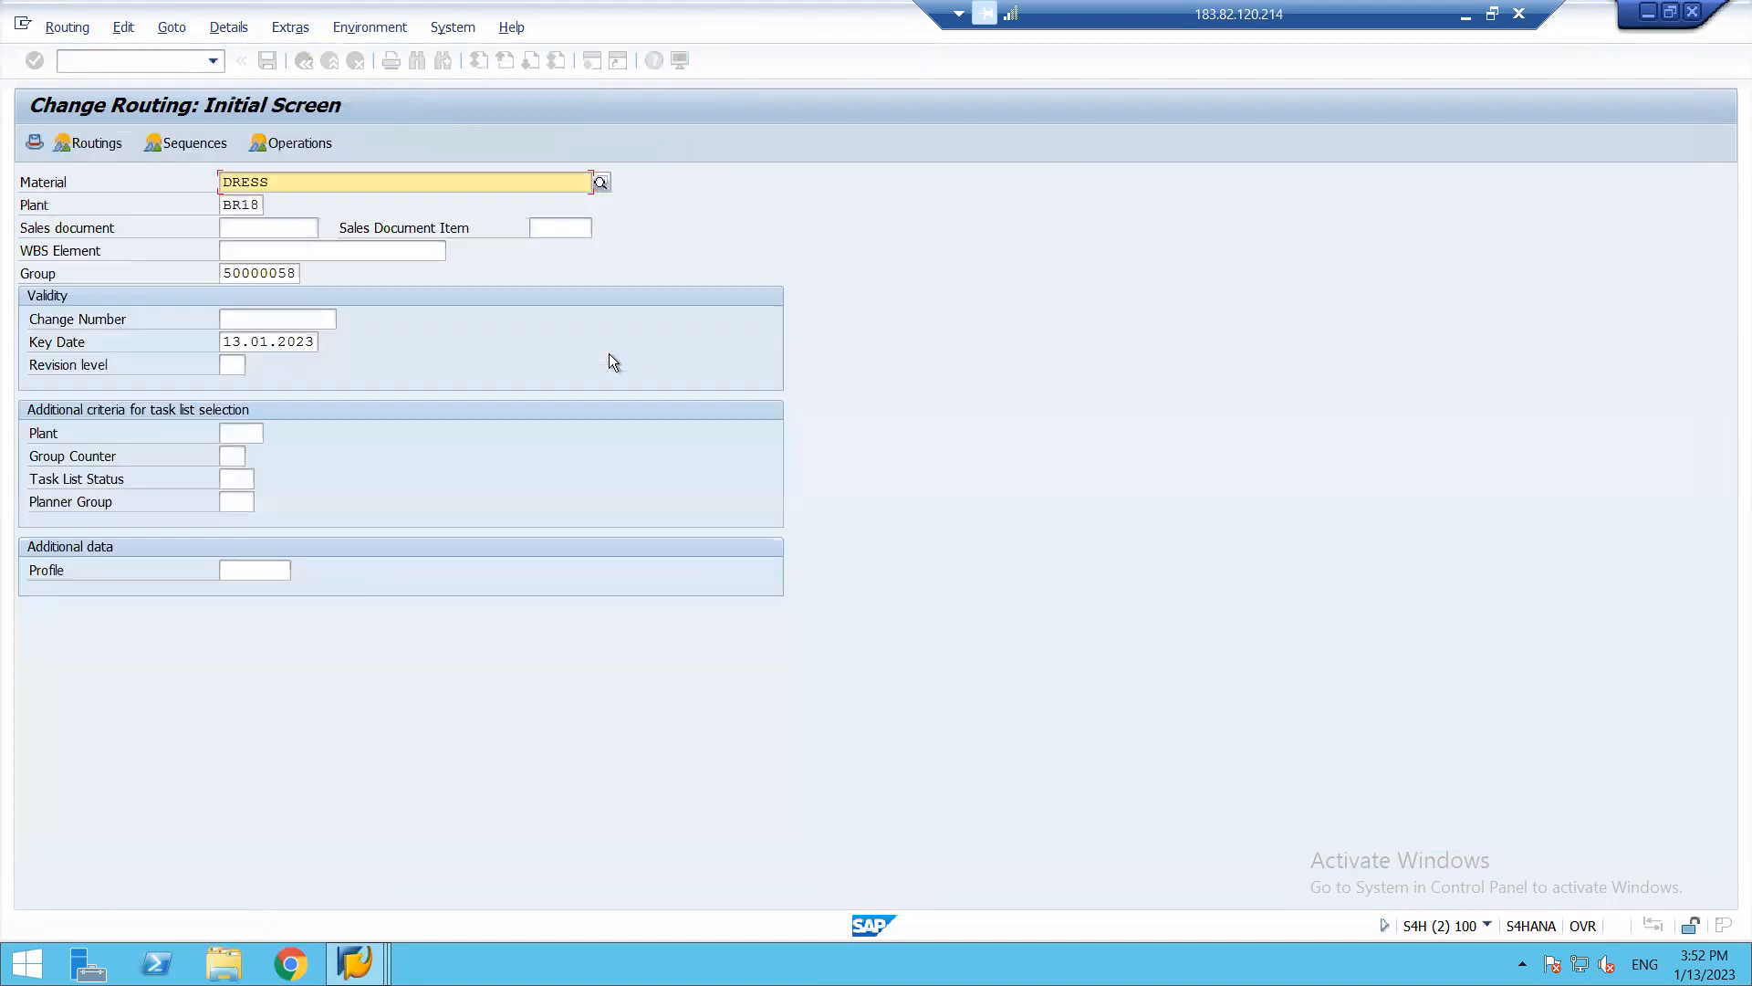
- Return to CK11N, discard the DRESS estimate and recreate it to check the costs with the changed packing time
key(alt+Tab)
click(303, 60)
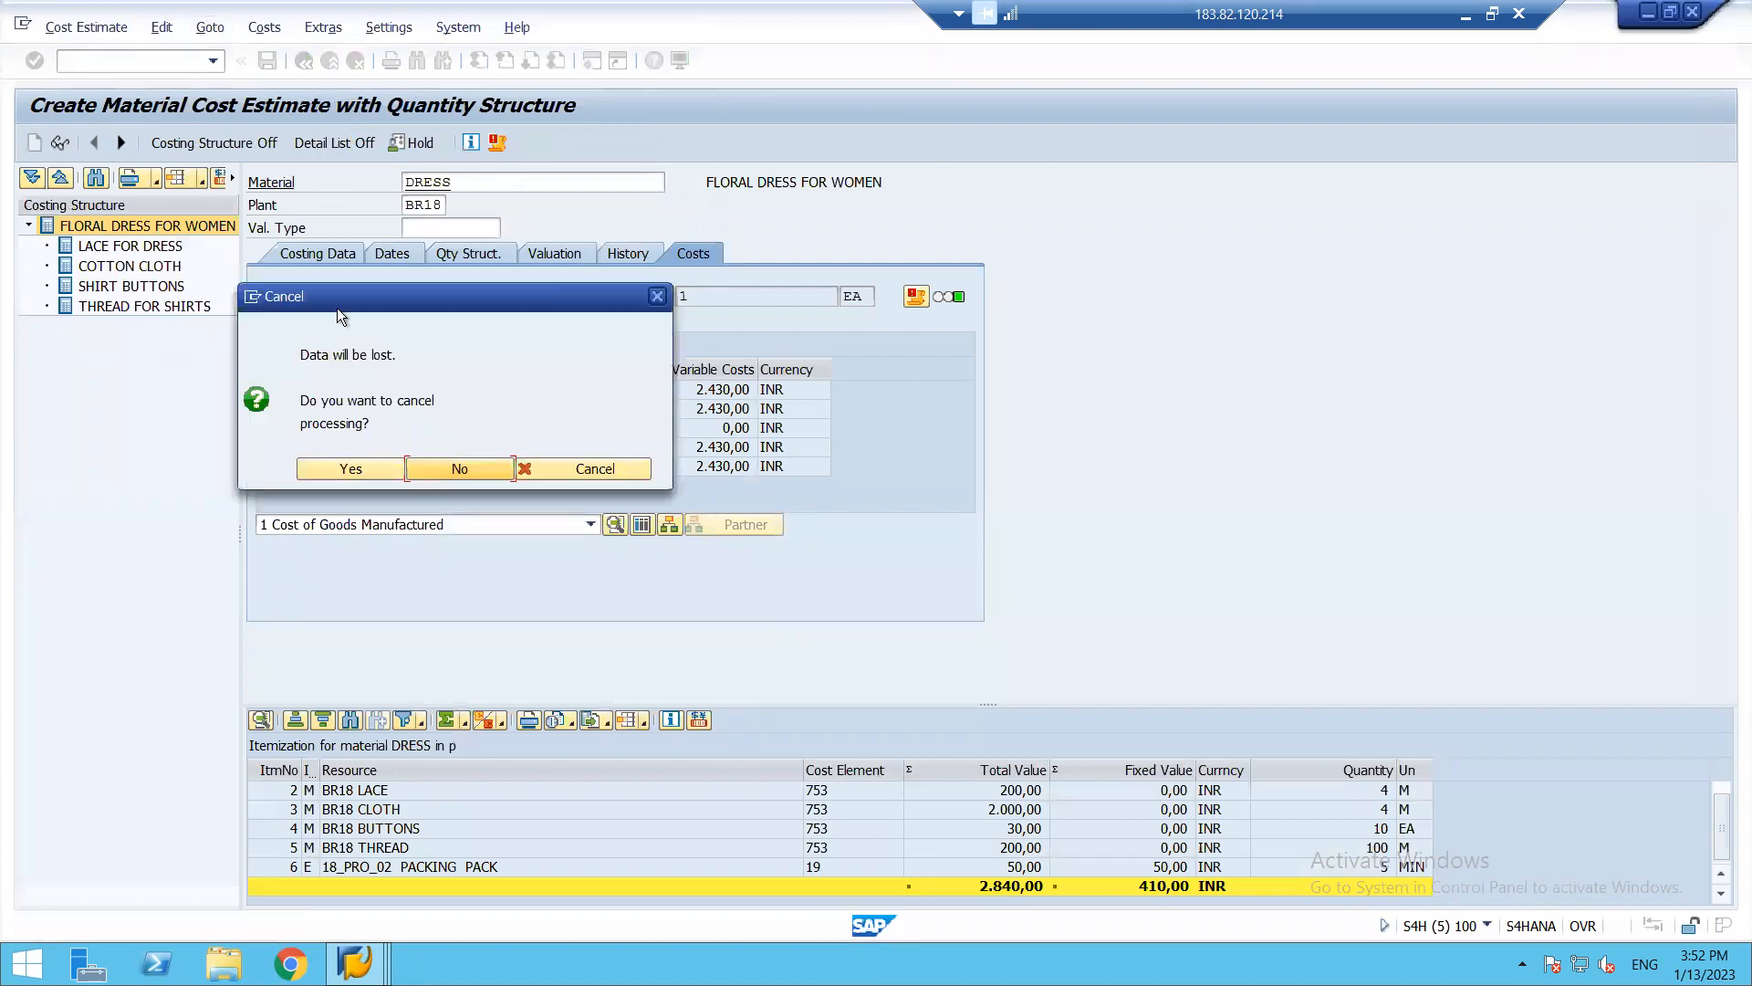
click(347, 464)
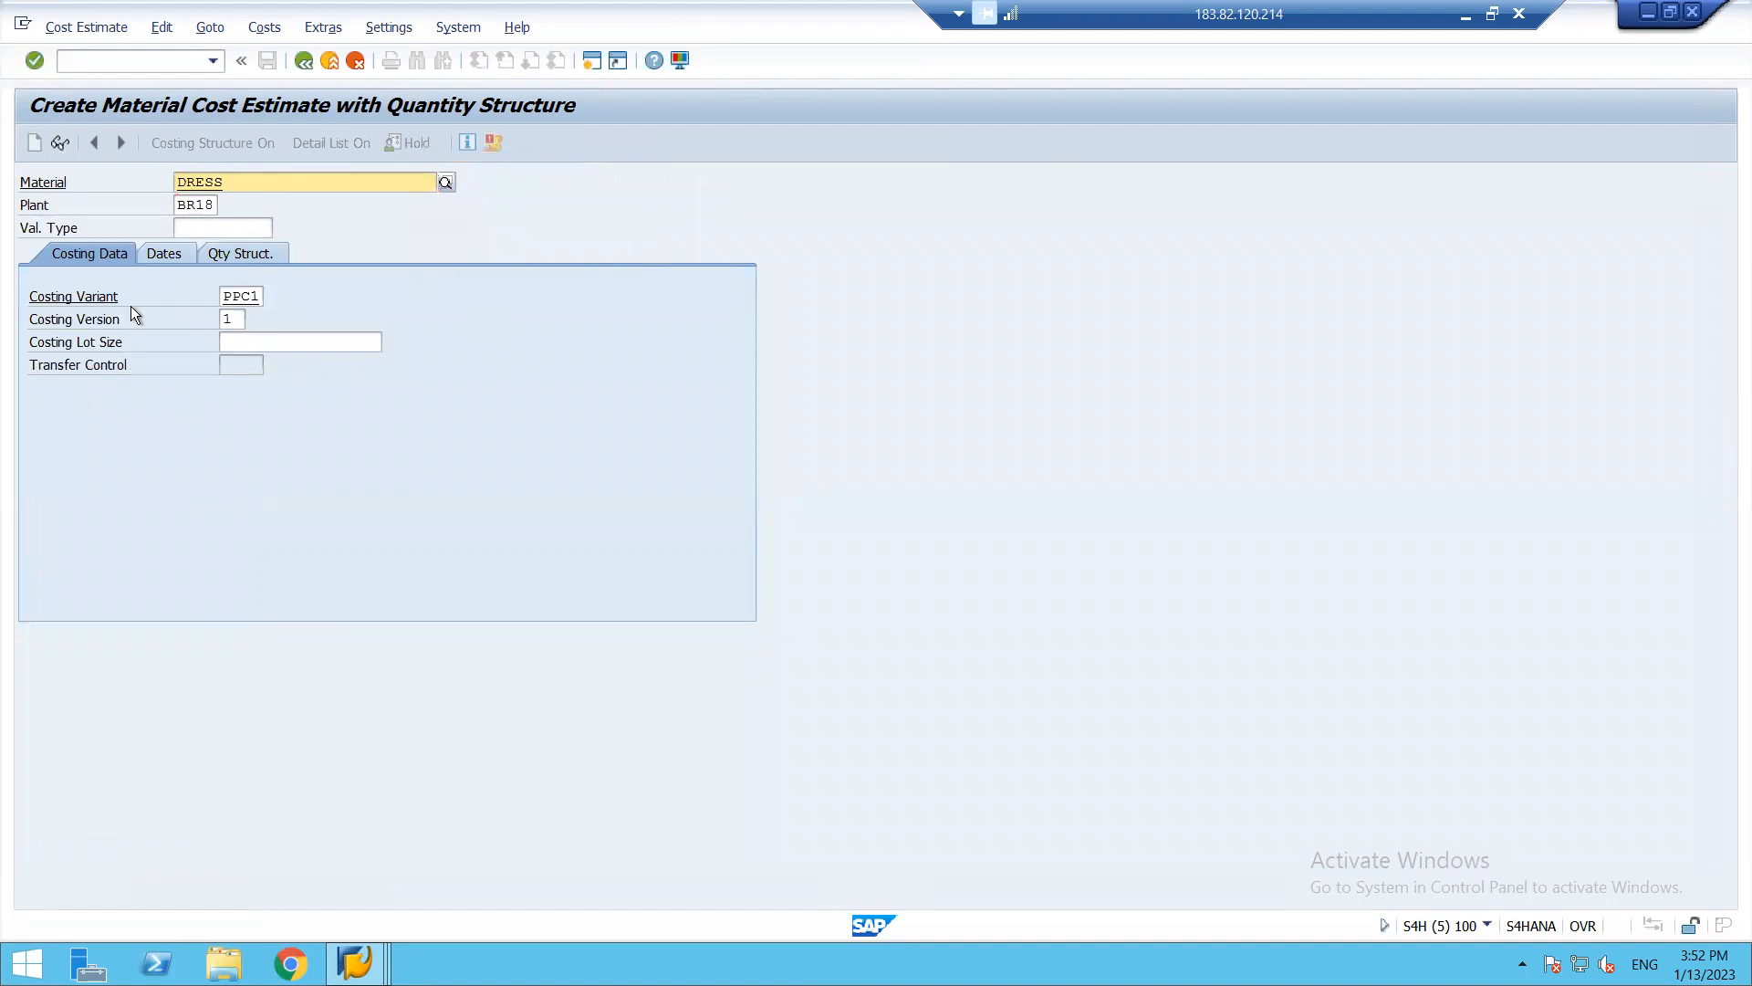
key(Return)
key(Return)
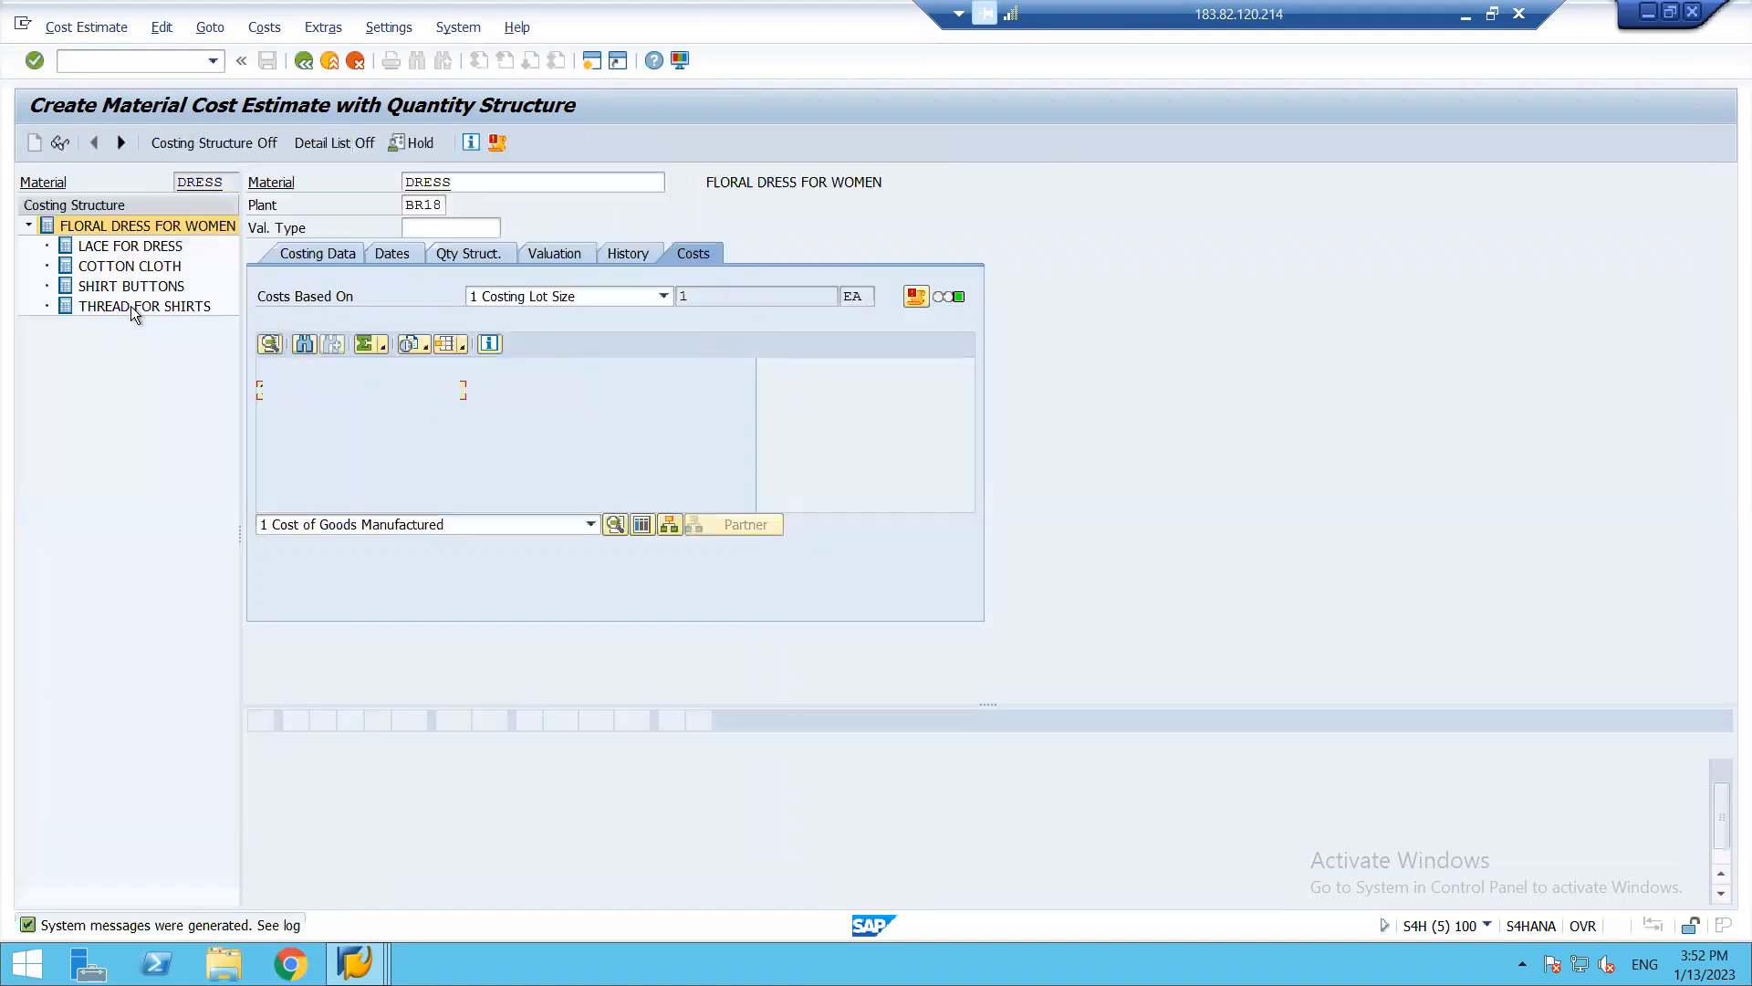
click(1721, 893)
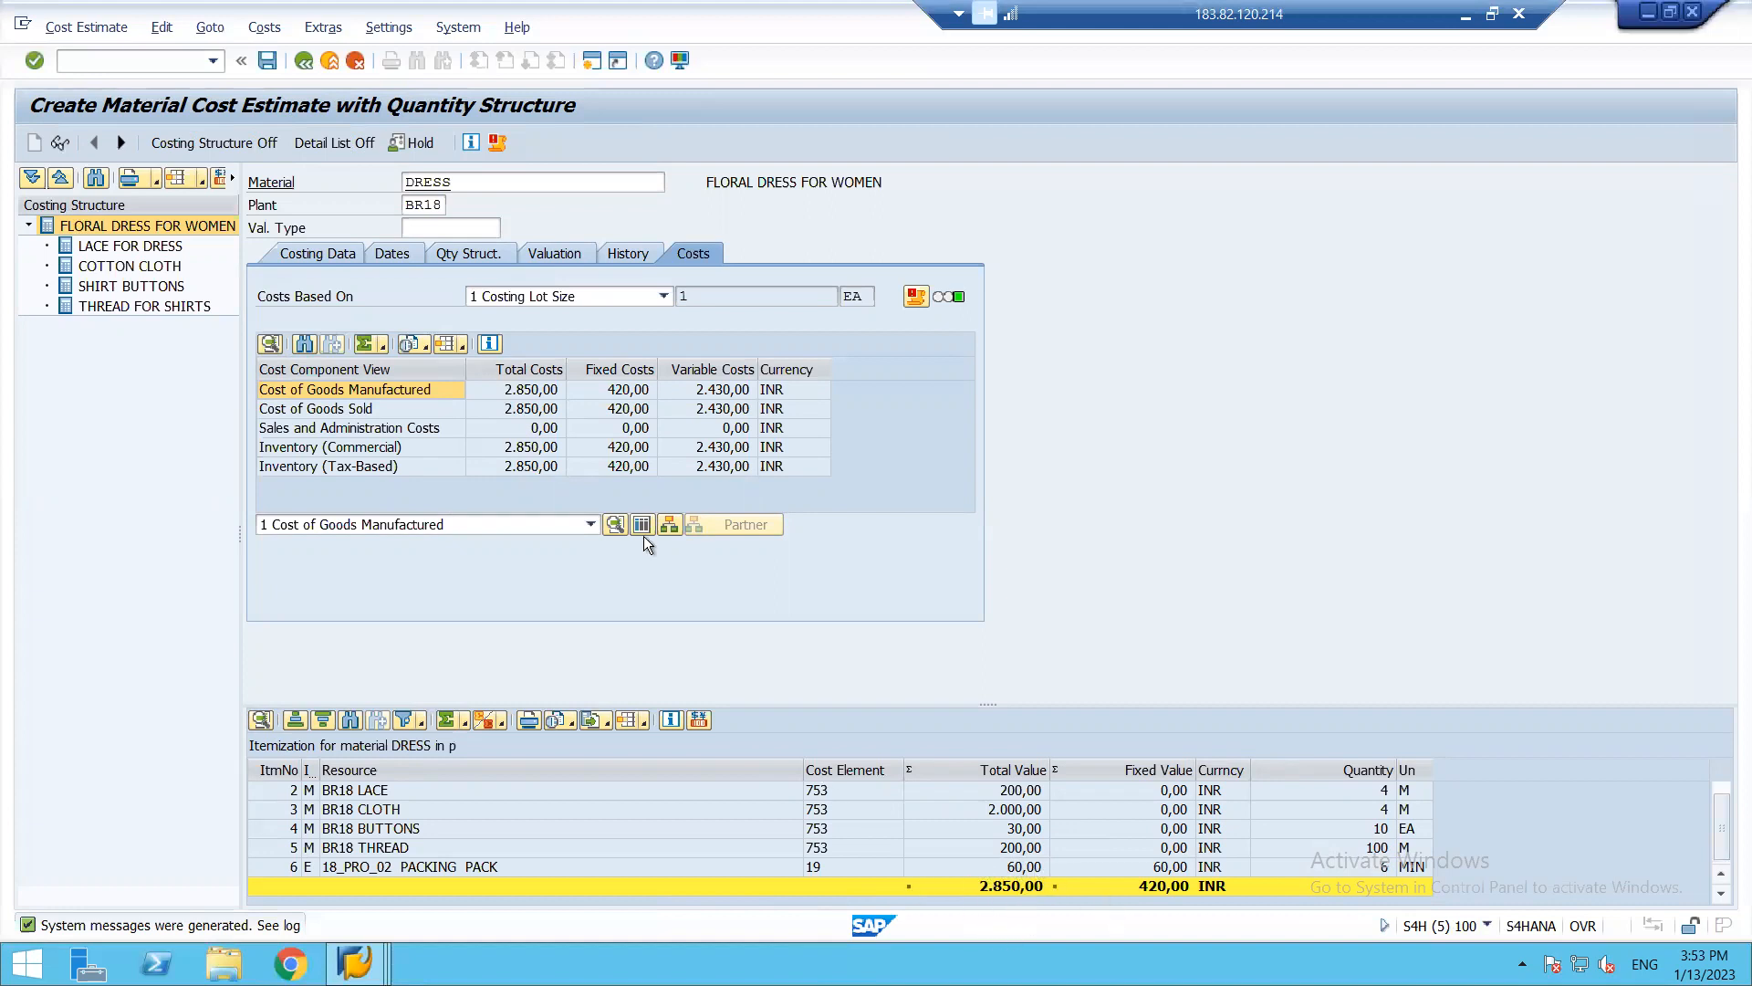
- In the routing session, start KP26 and open the price planning for activity type PACK on cost center 18_PRO_02
key(alt+Tab)
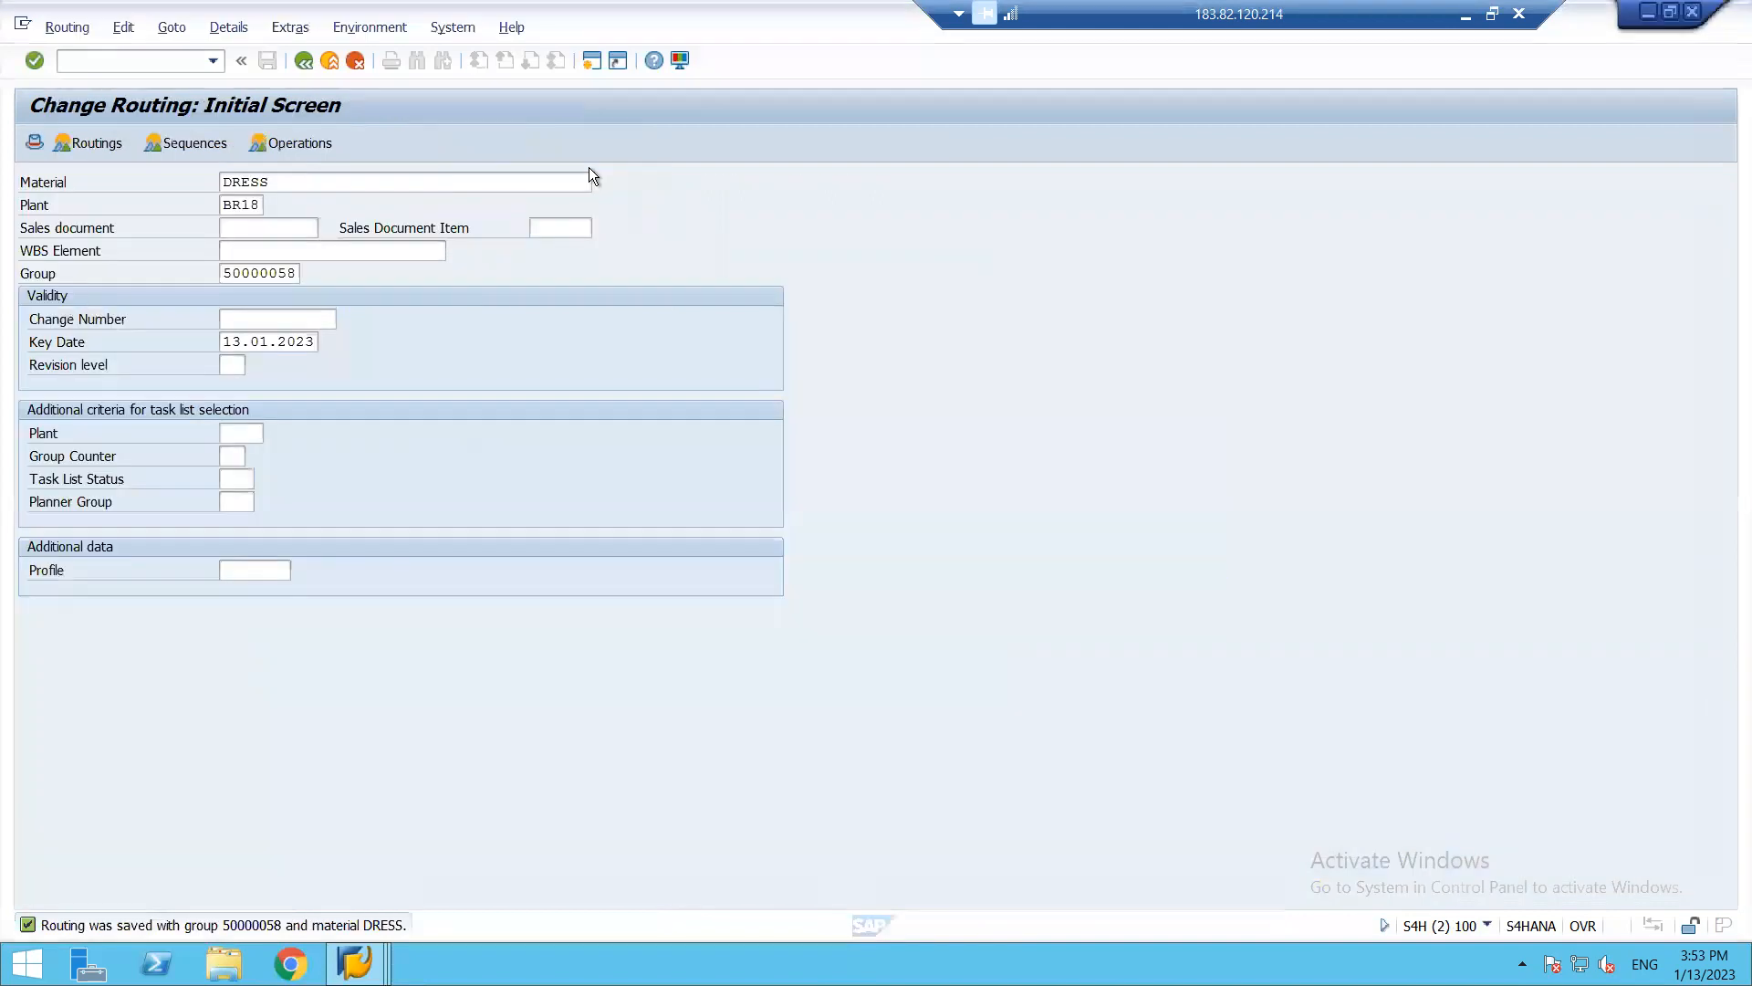
click(118, 60)
text(kp26)
key(Return)
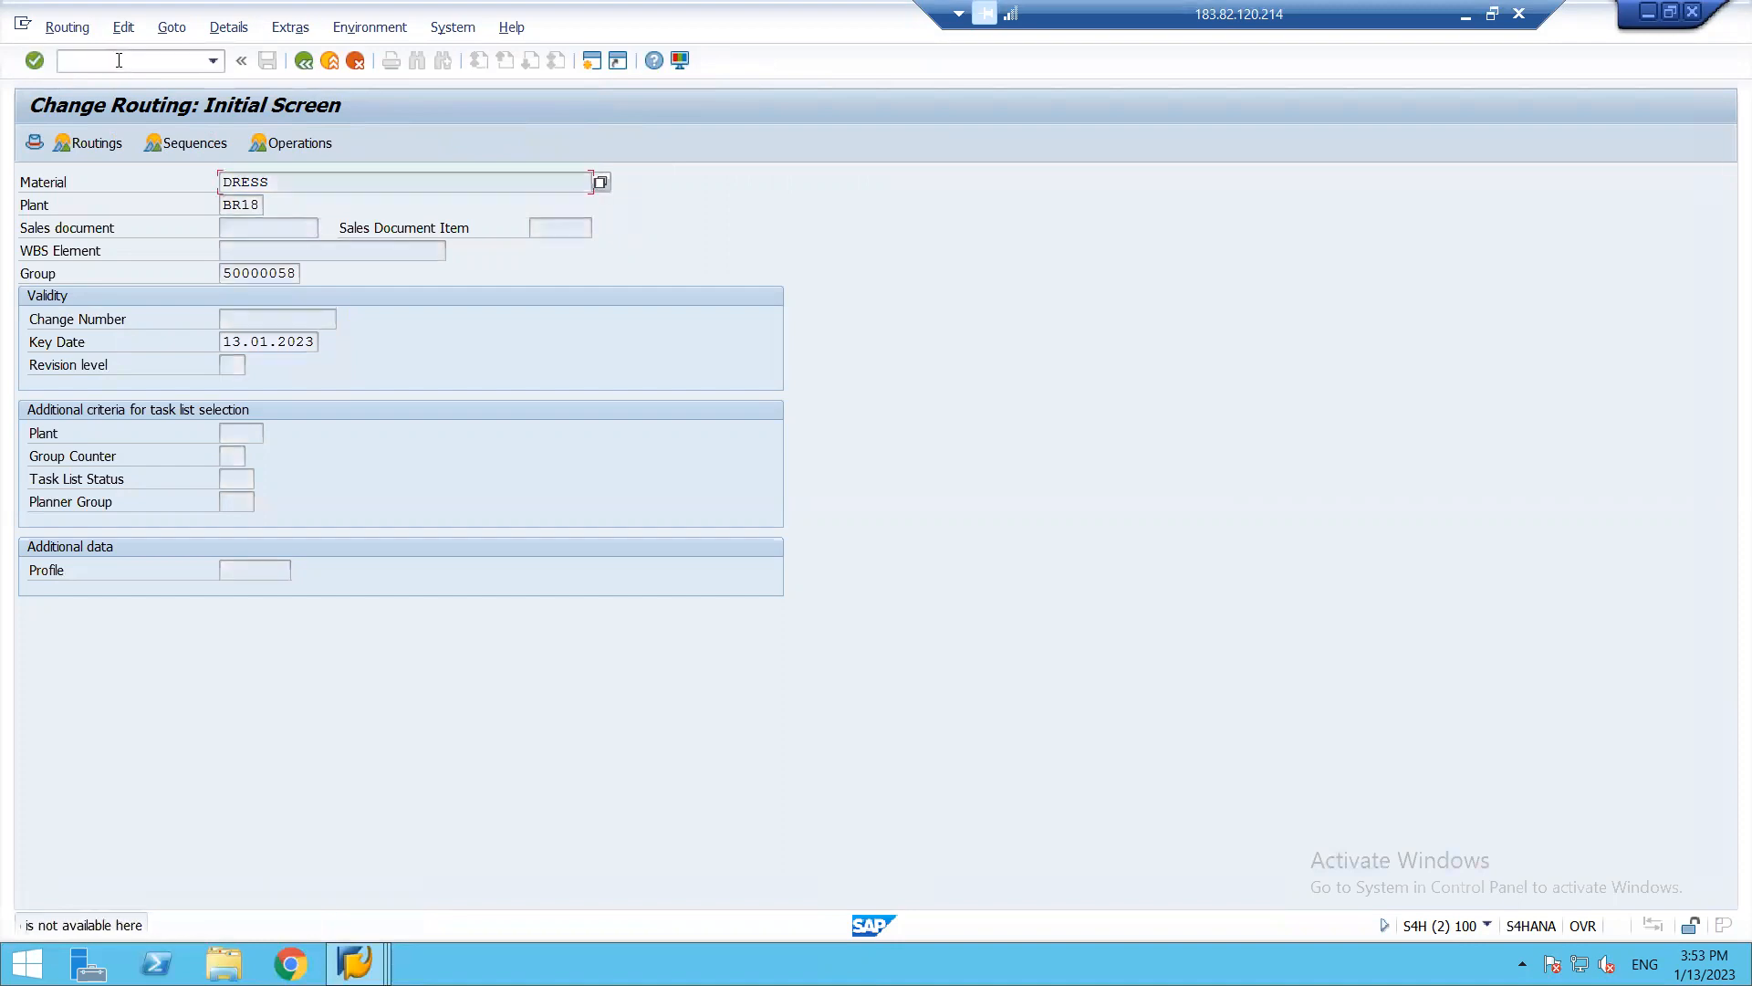
click(115, 63)
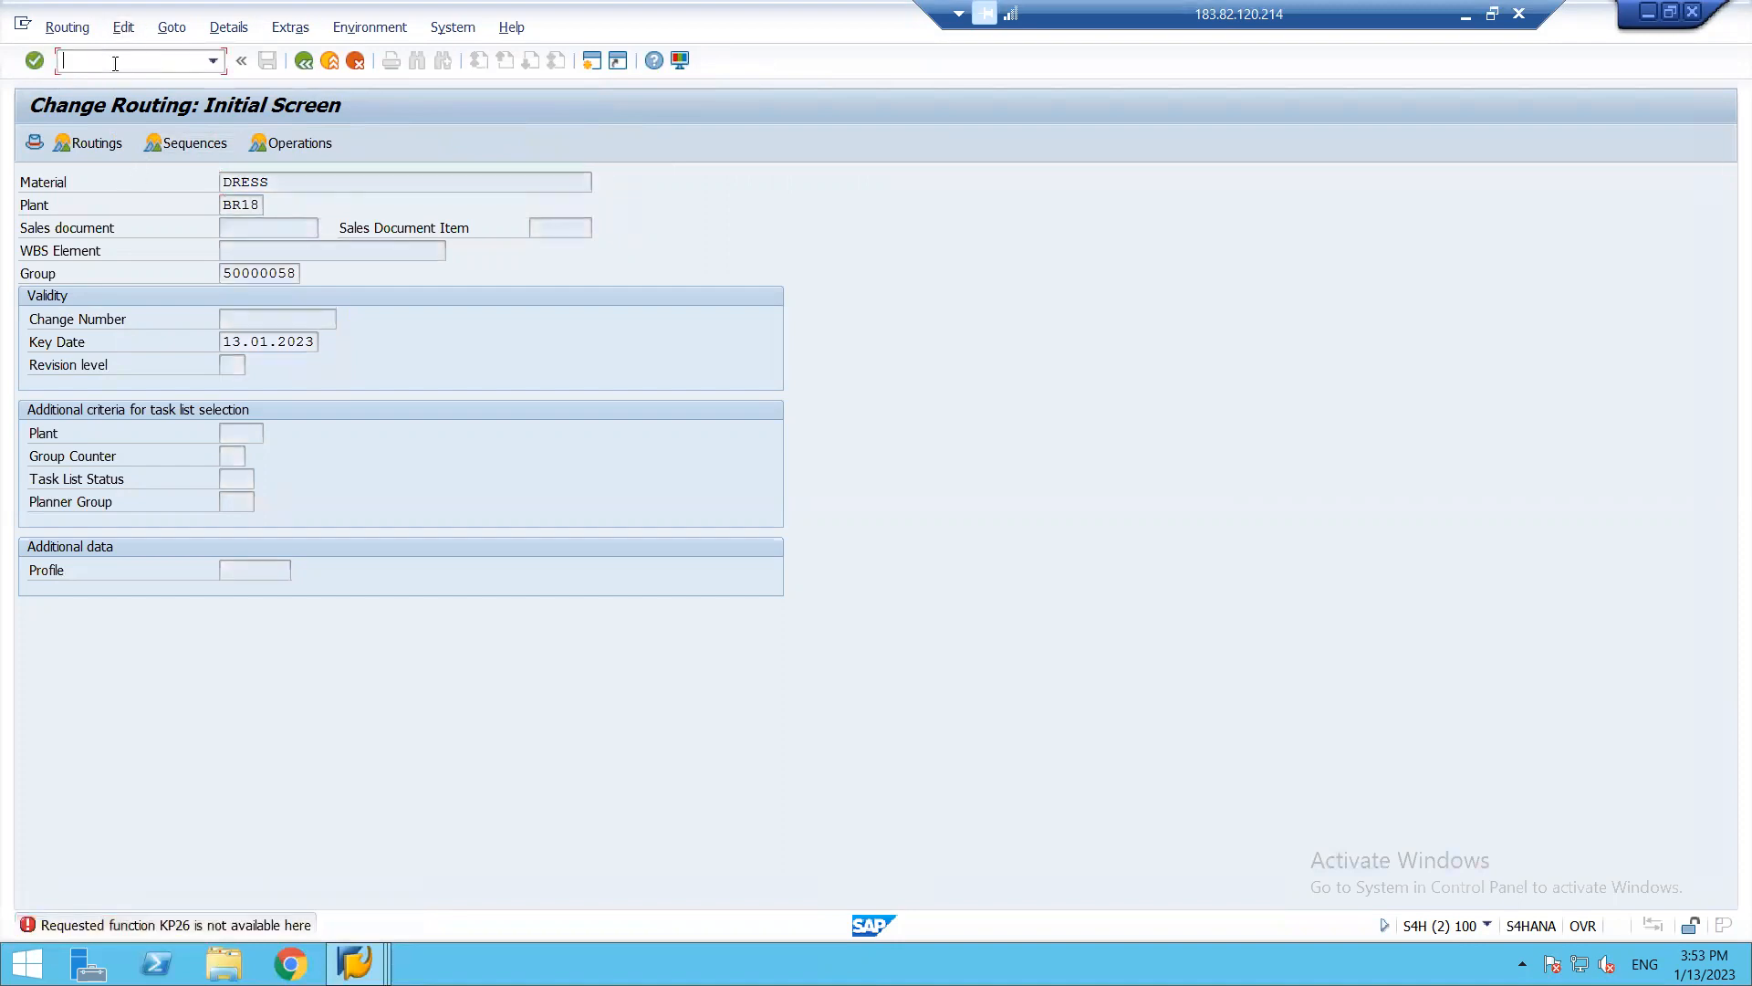
text(/nkp26)
key(Return)
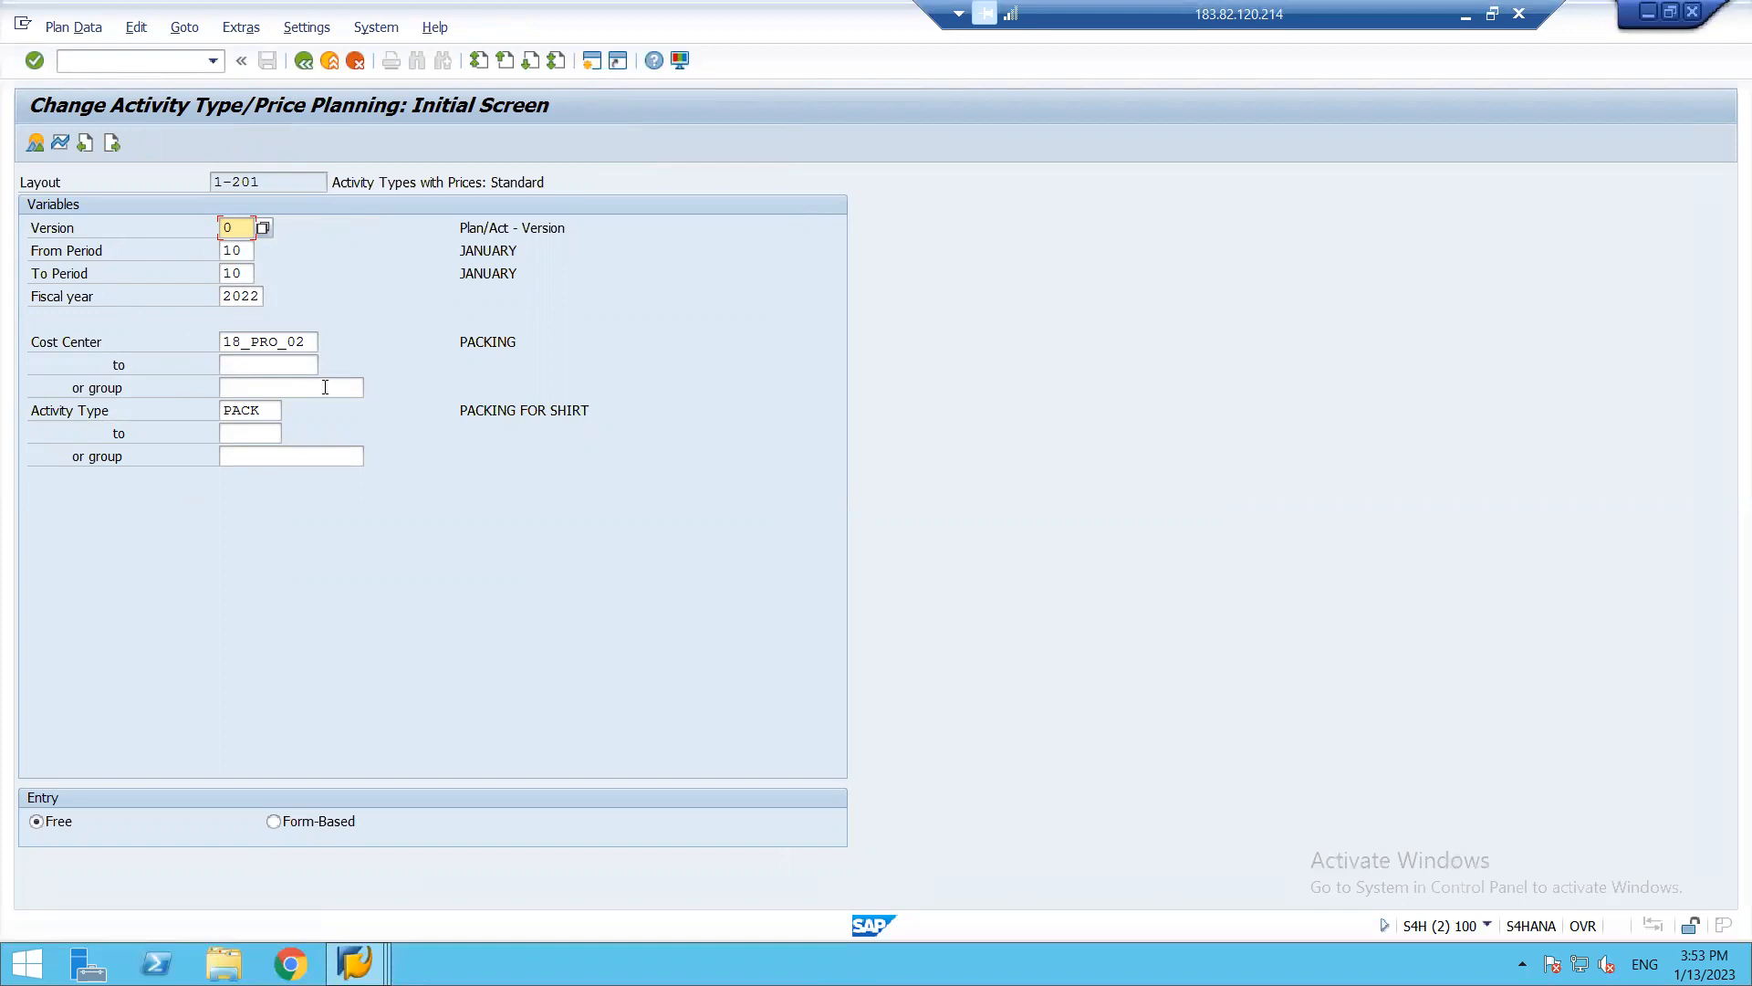
click(29, 149)
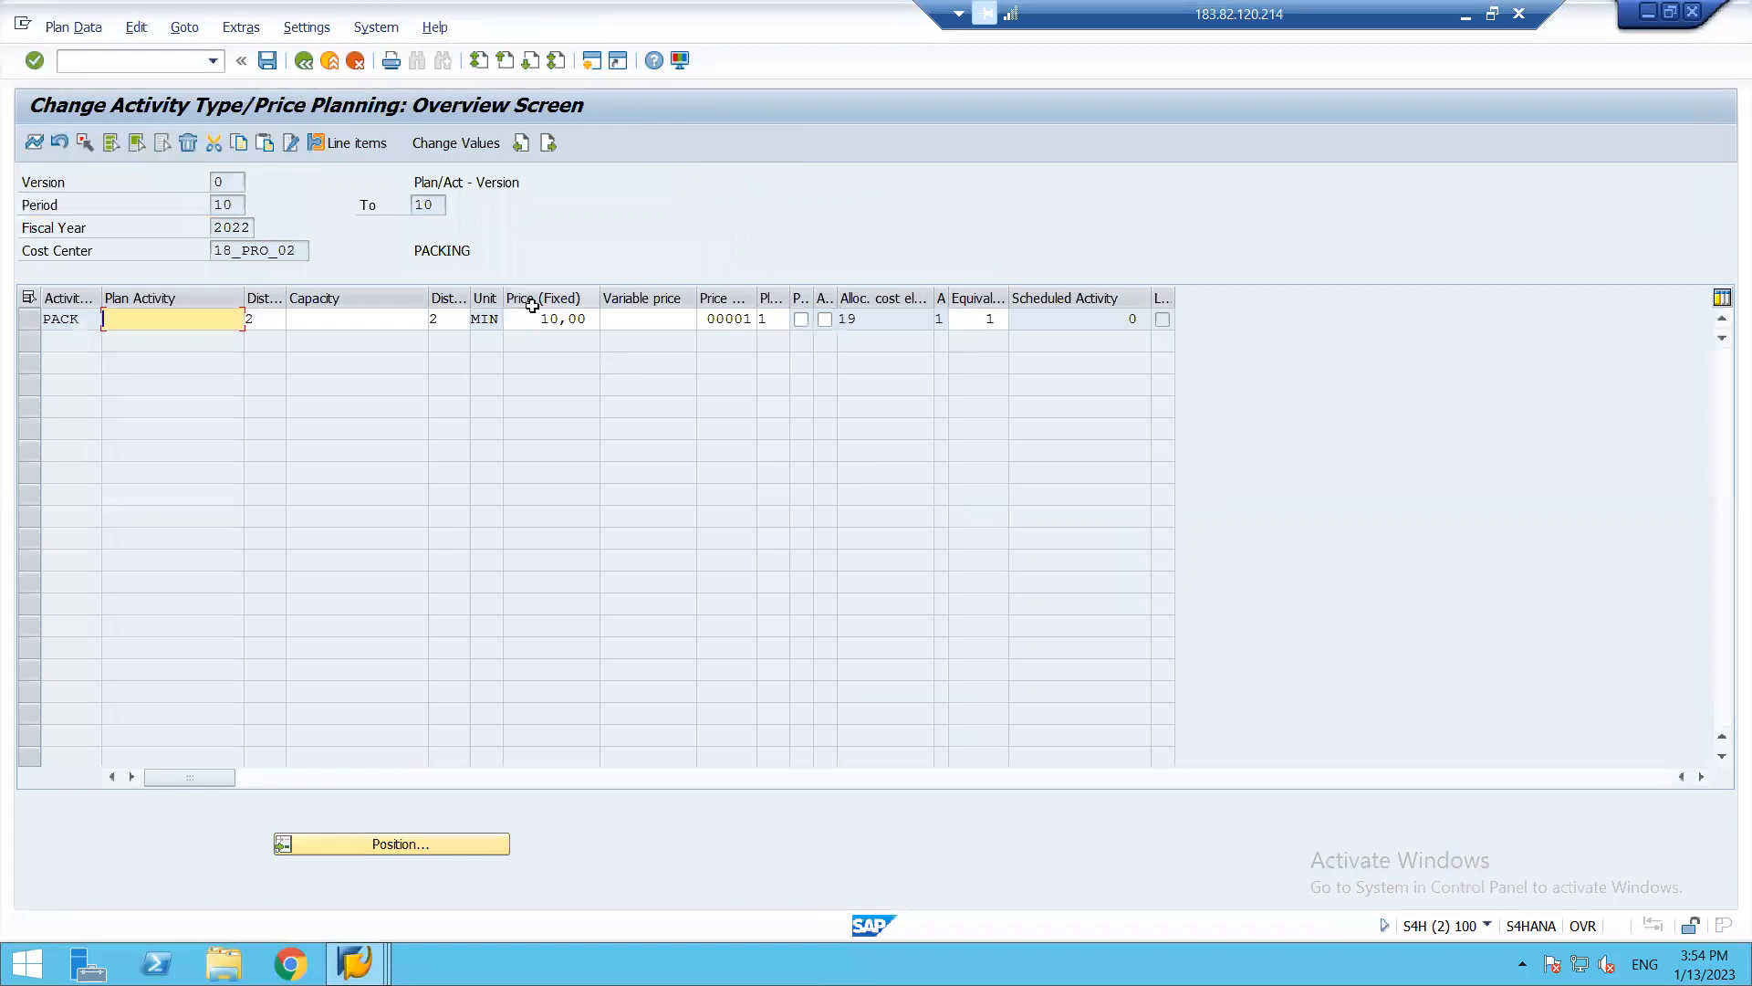
- Set the fixed price of activity type PACK to 8 and save the planning
double_click(547, 319)
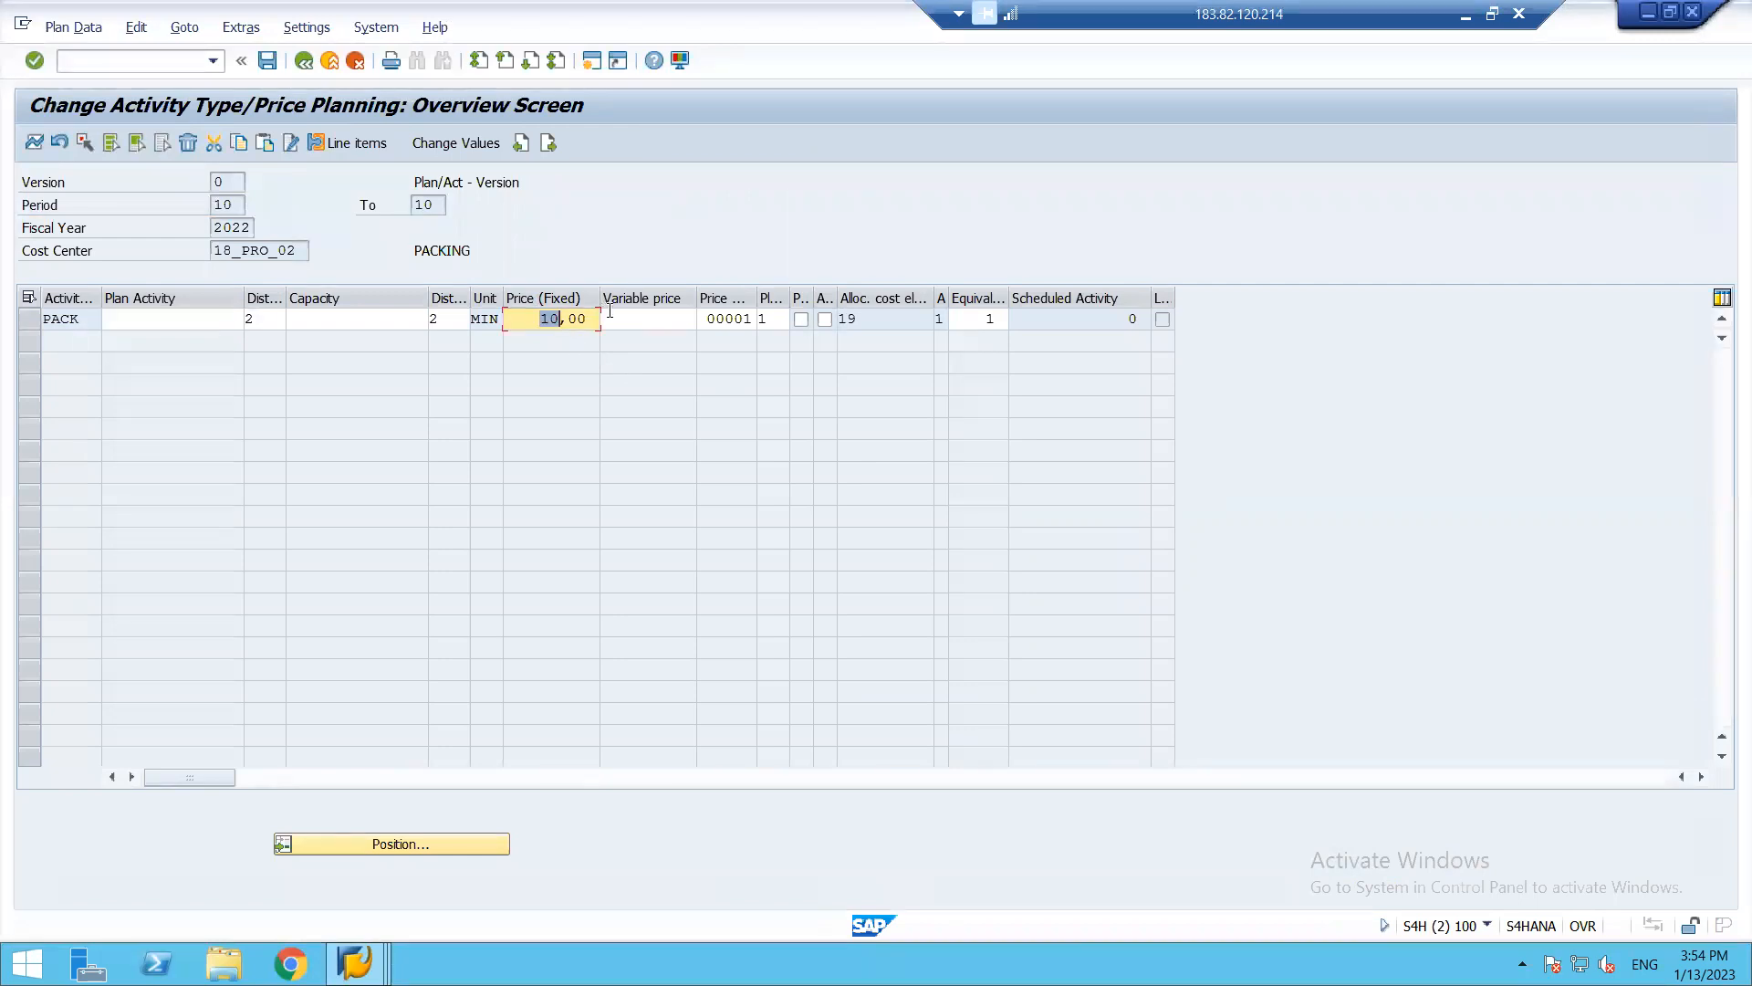
key(shift+End)
text(8)
click(269, 65)
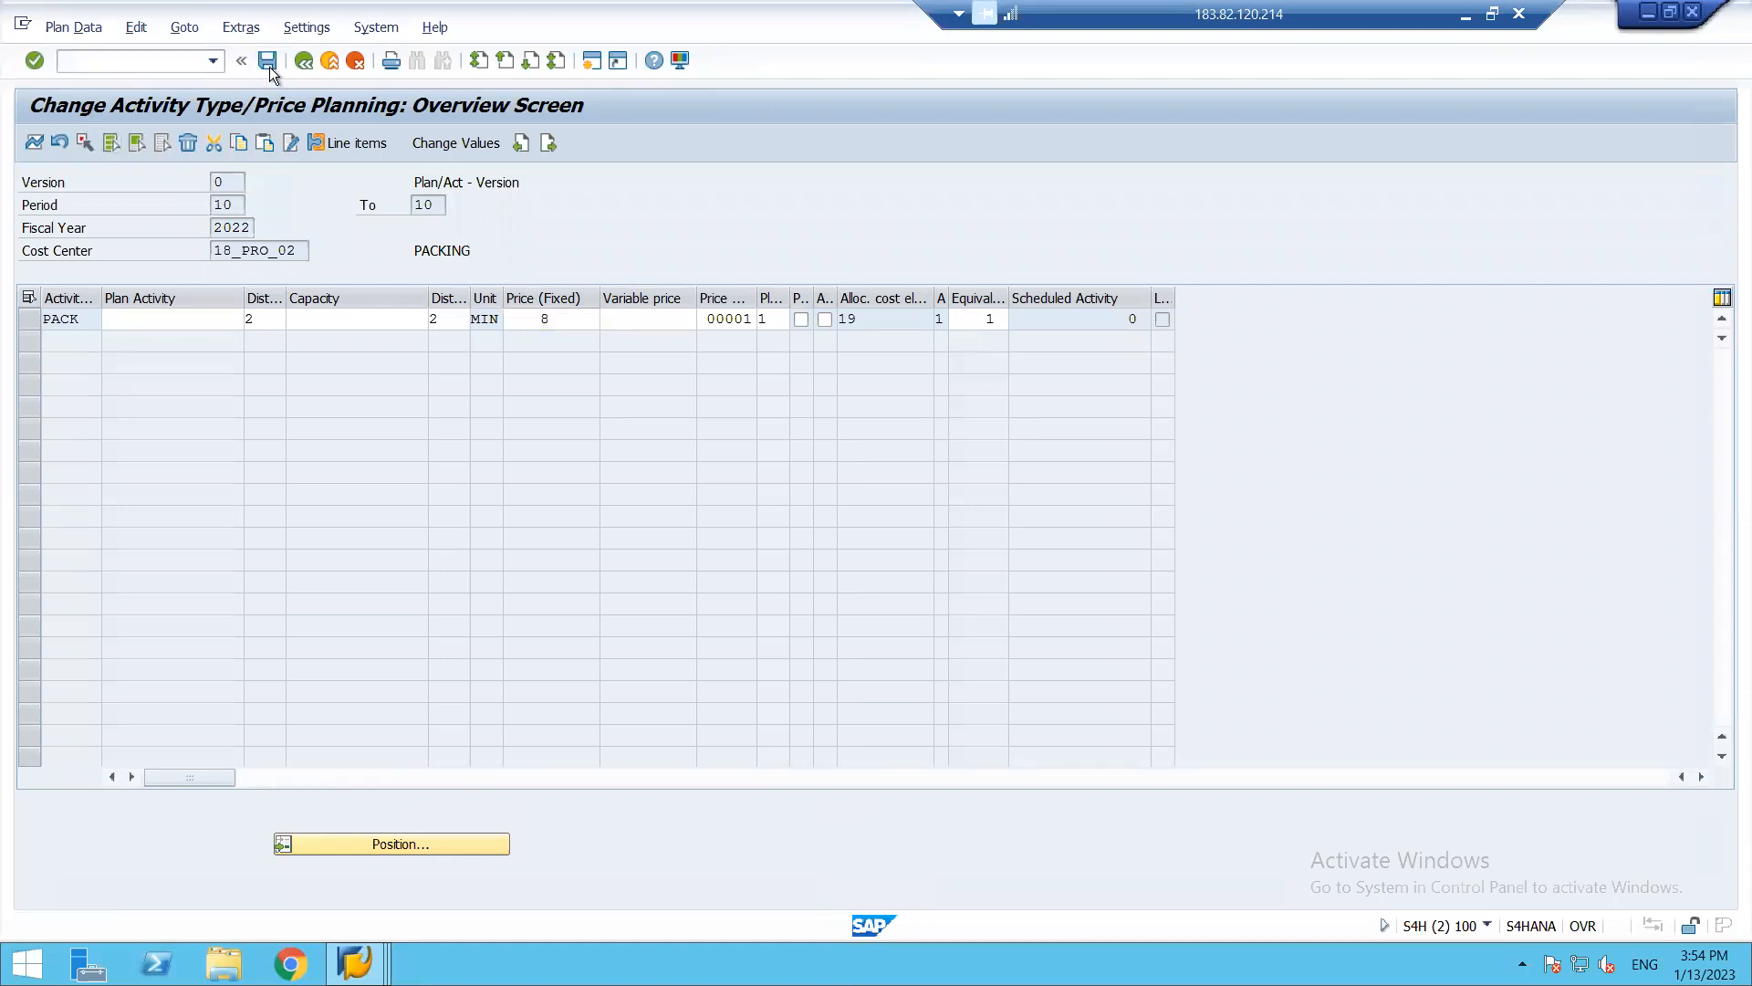
- Return to CK11N, discard the DRESS estimate, recreate it with the changed PACK price and save the cost estimate
key(alt+Tab)
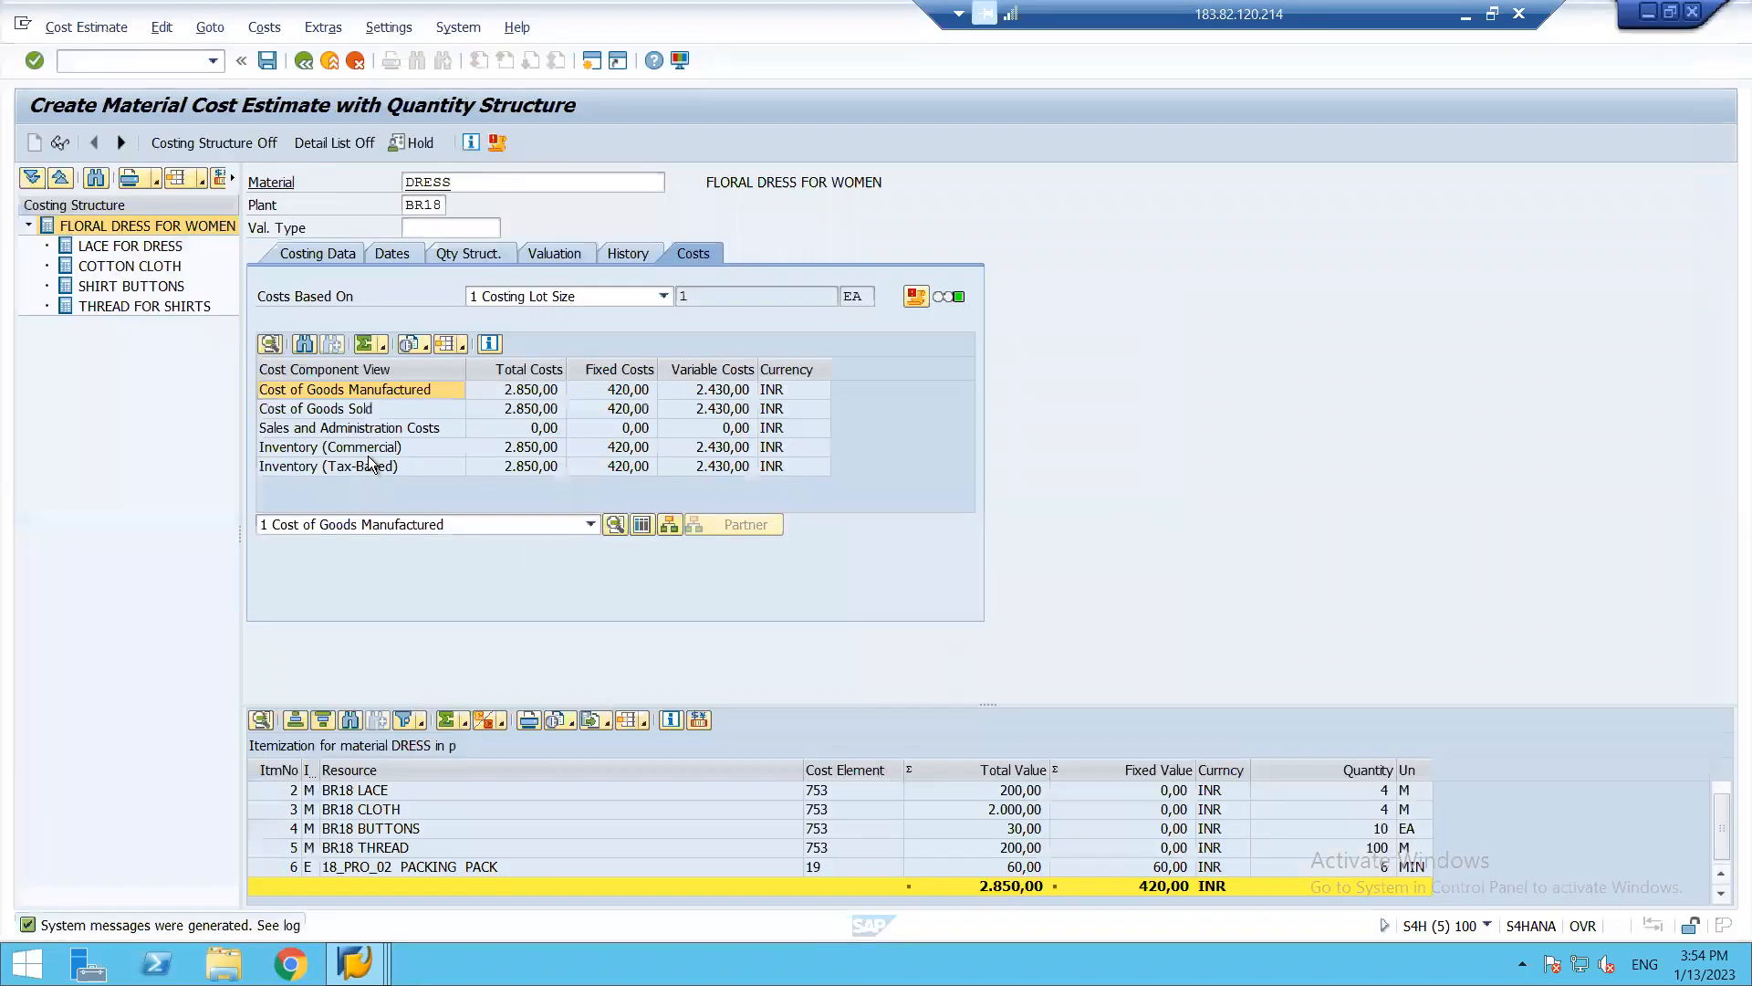
key(F12)
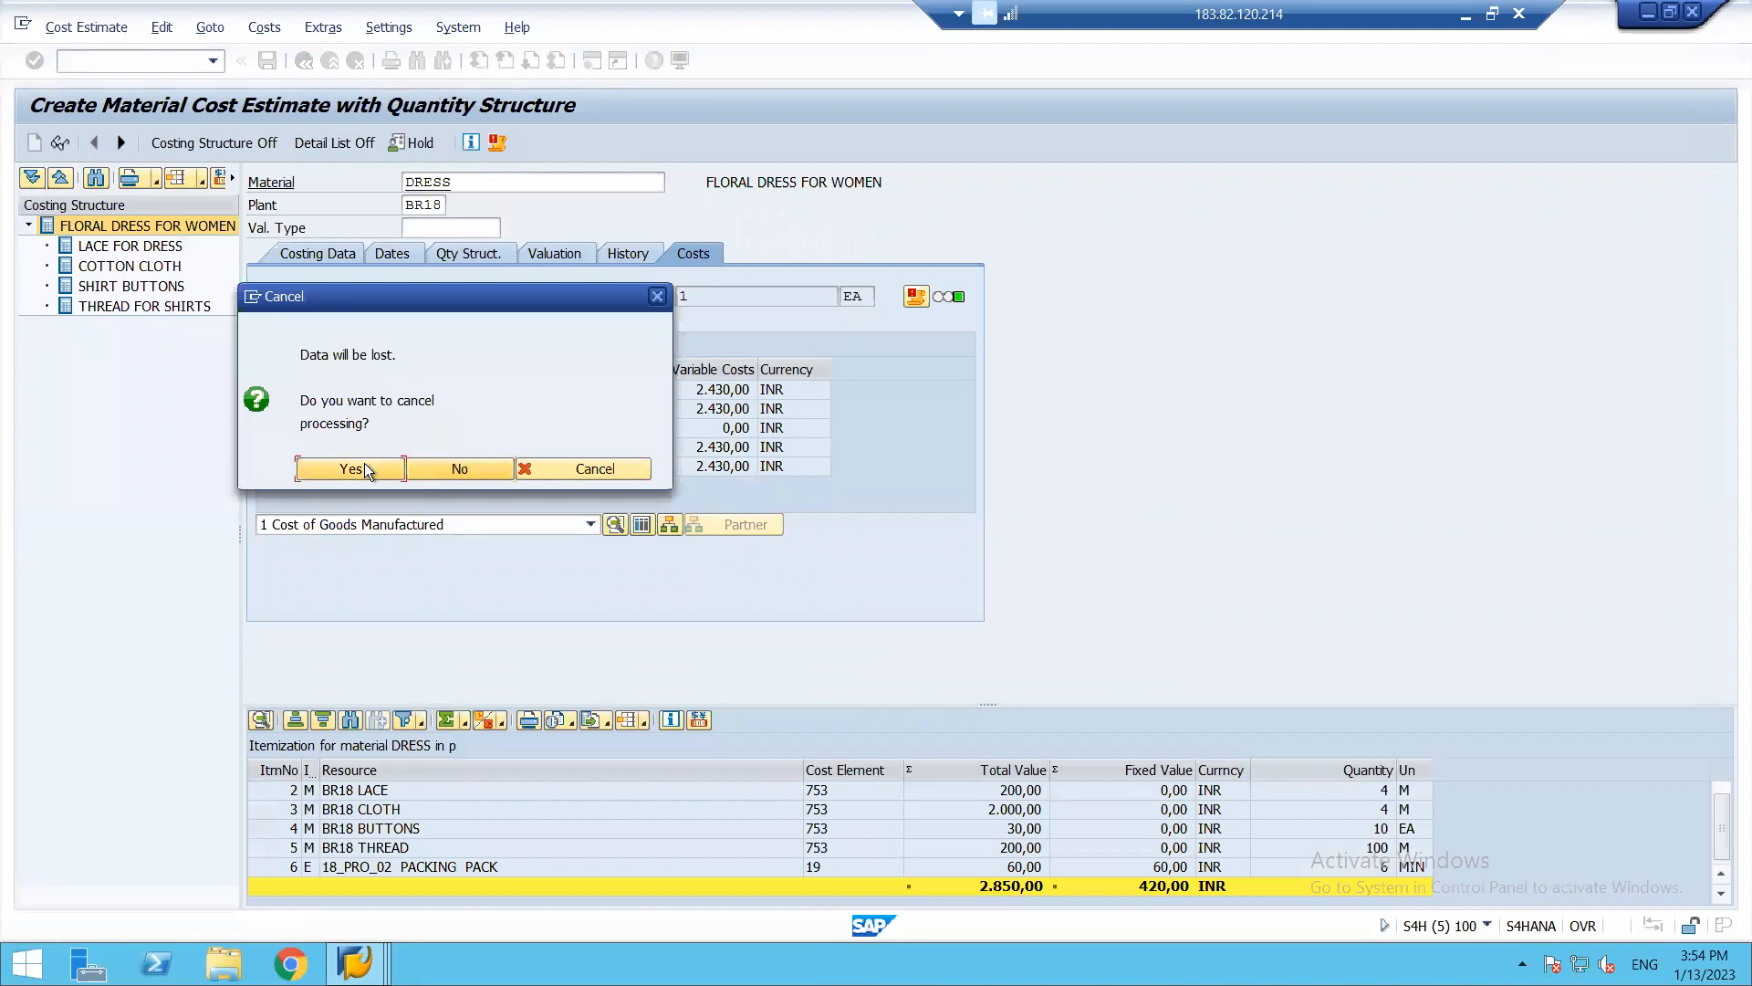
click(364, 463)
key(Return)
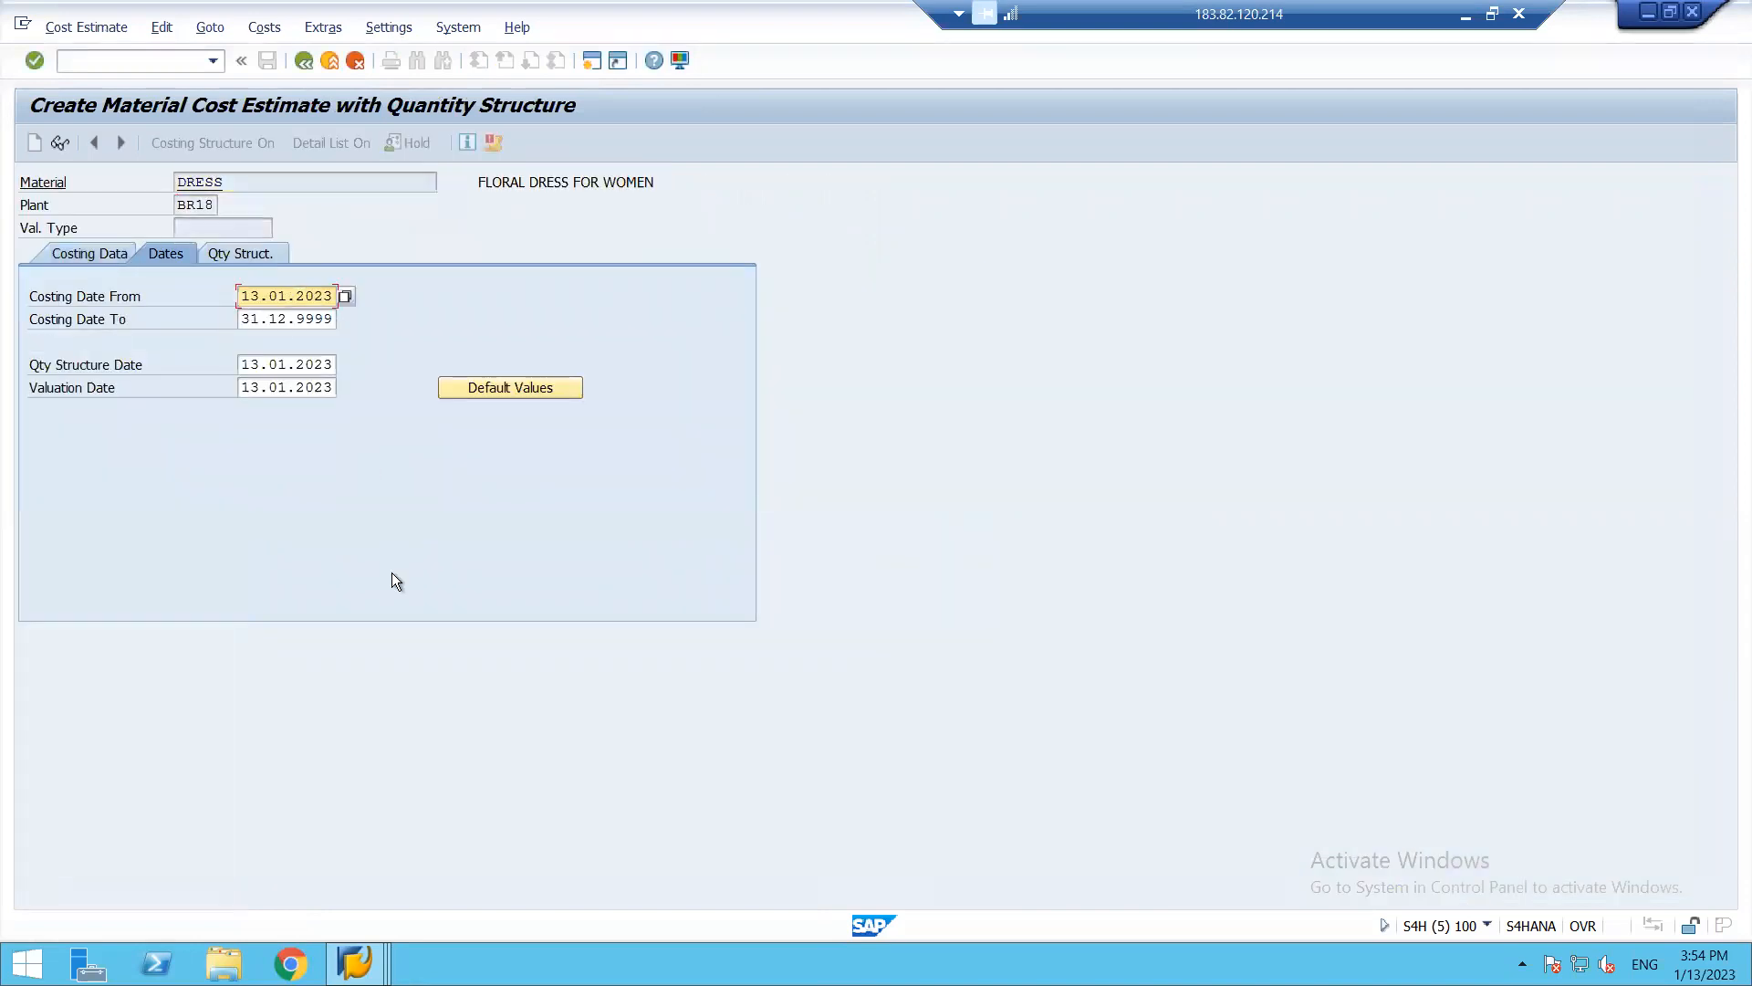
key(Return)
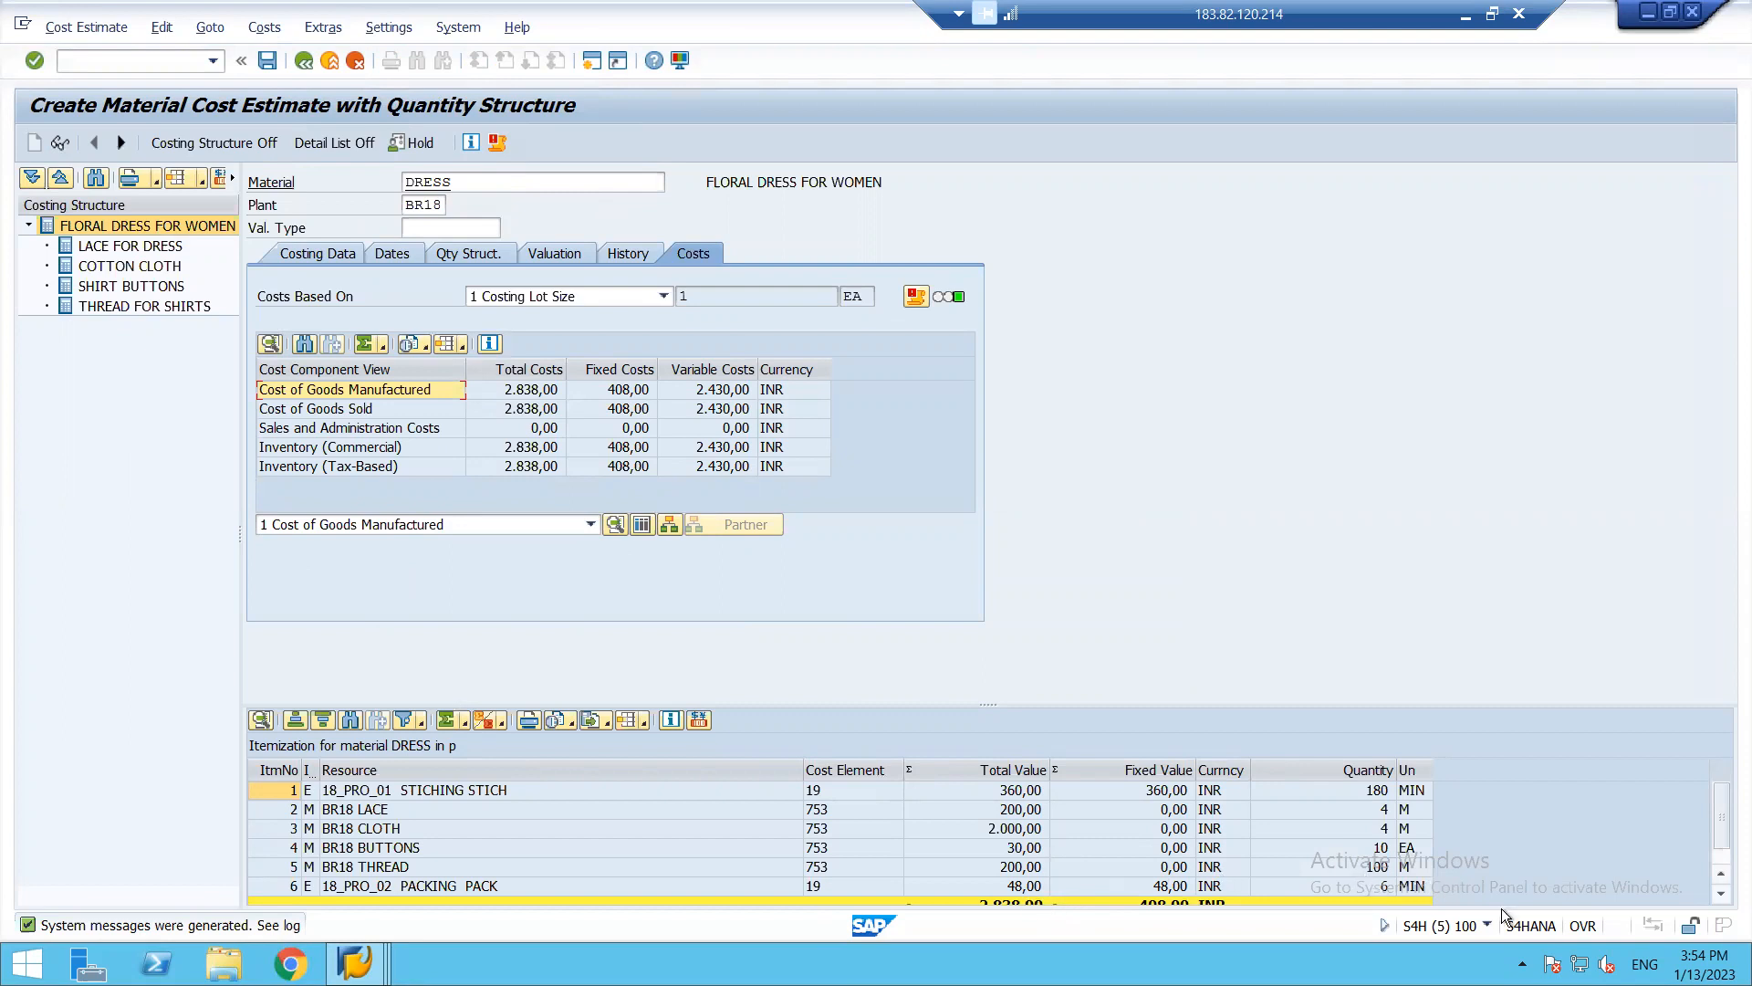
click(1721, 894)
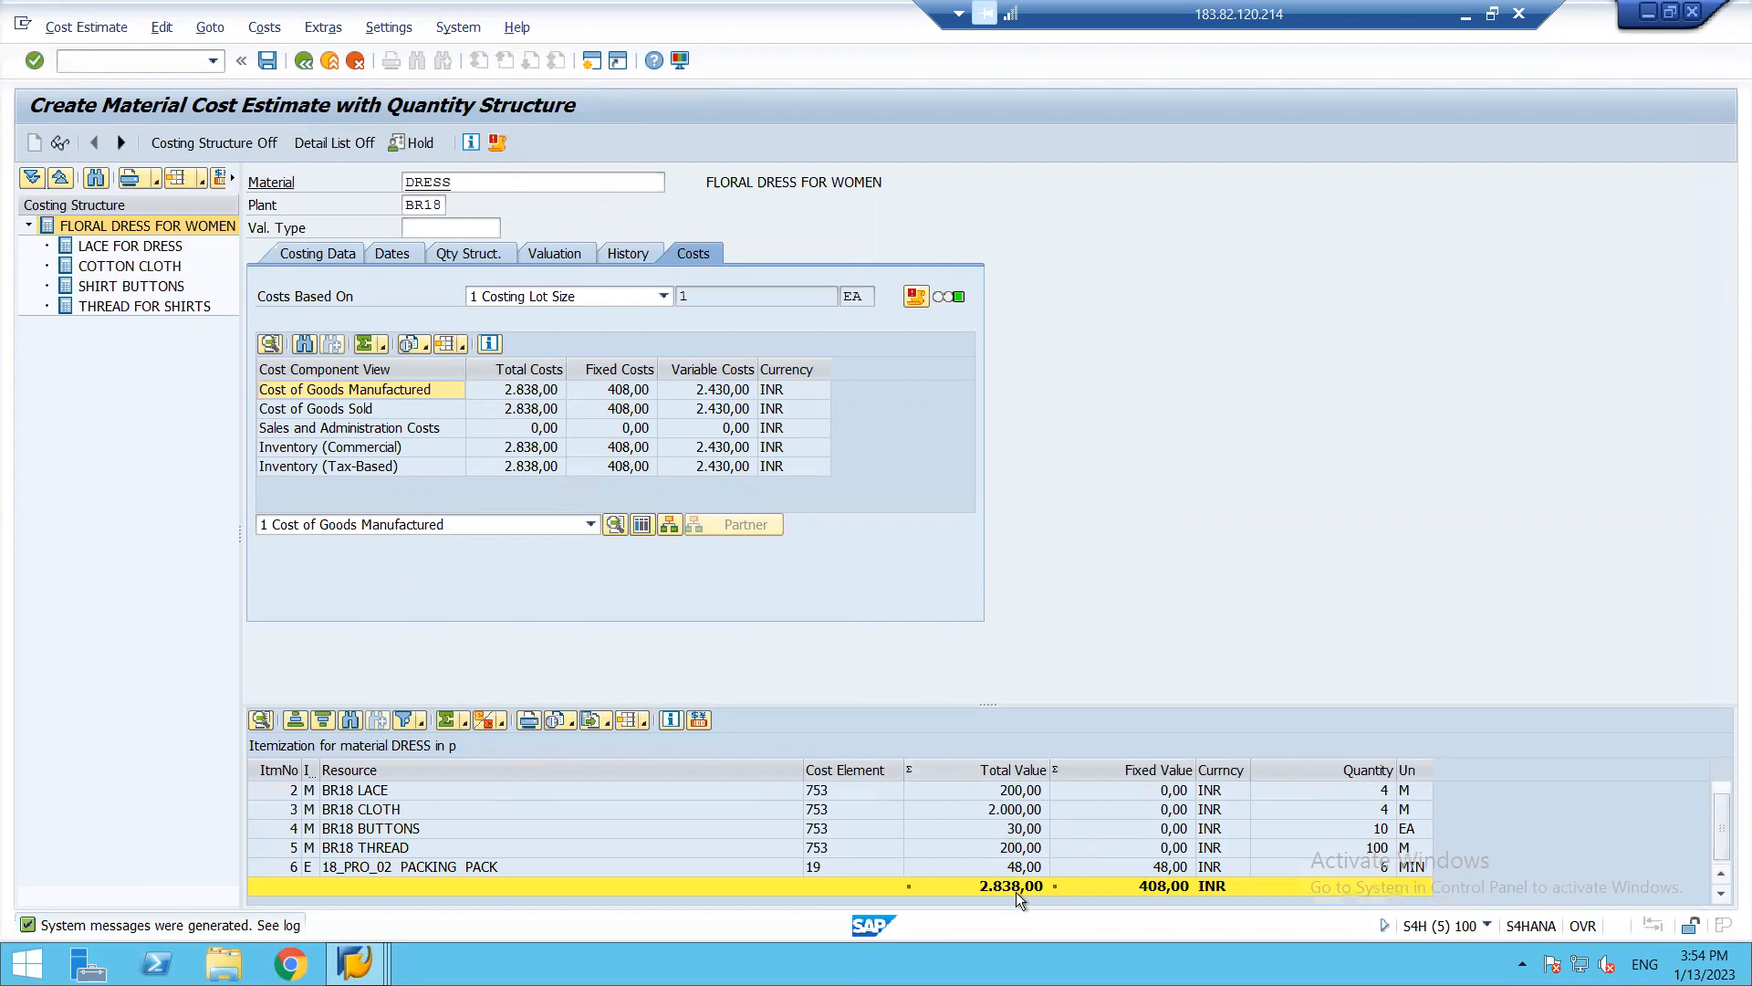
click(267, 63)
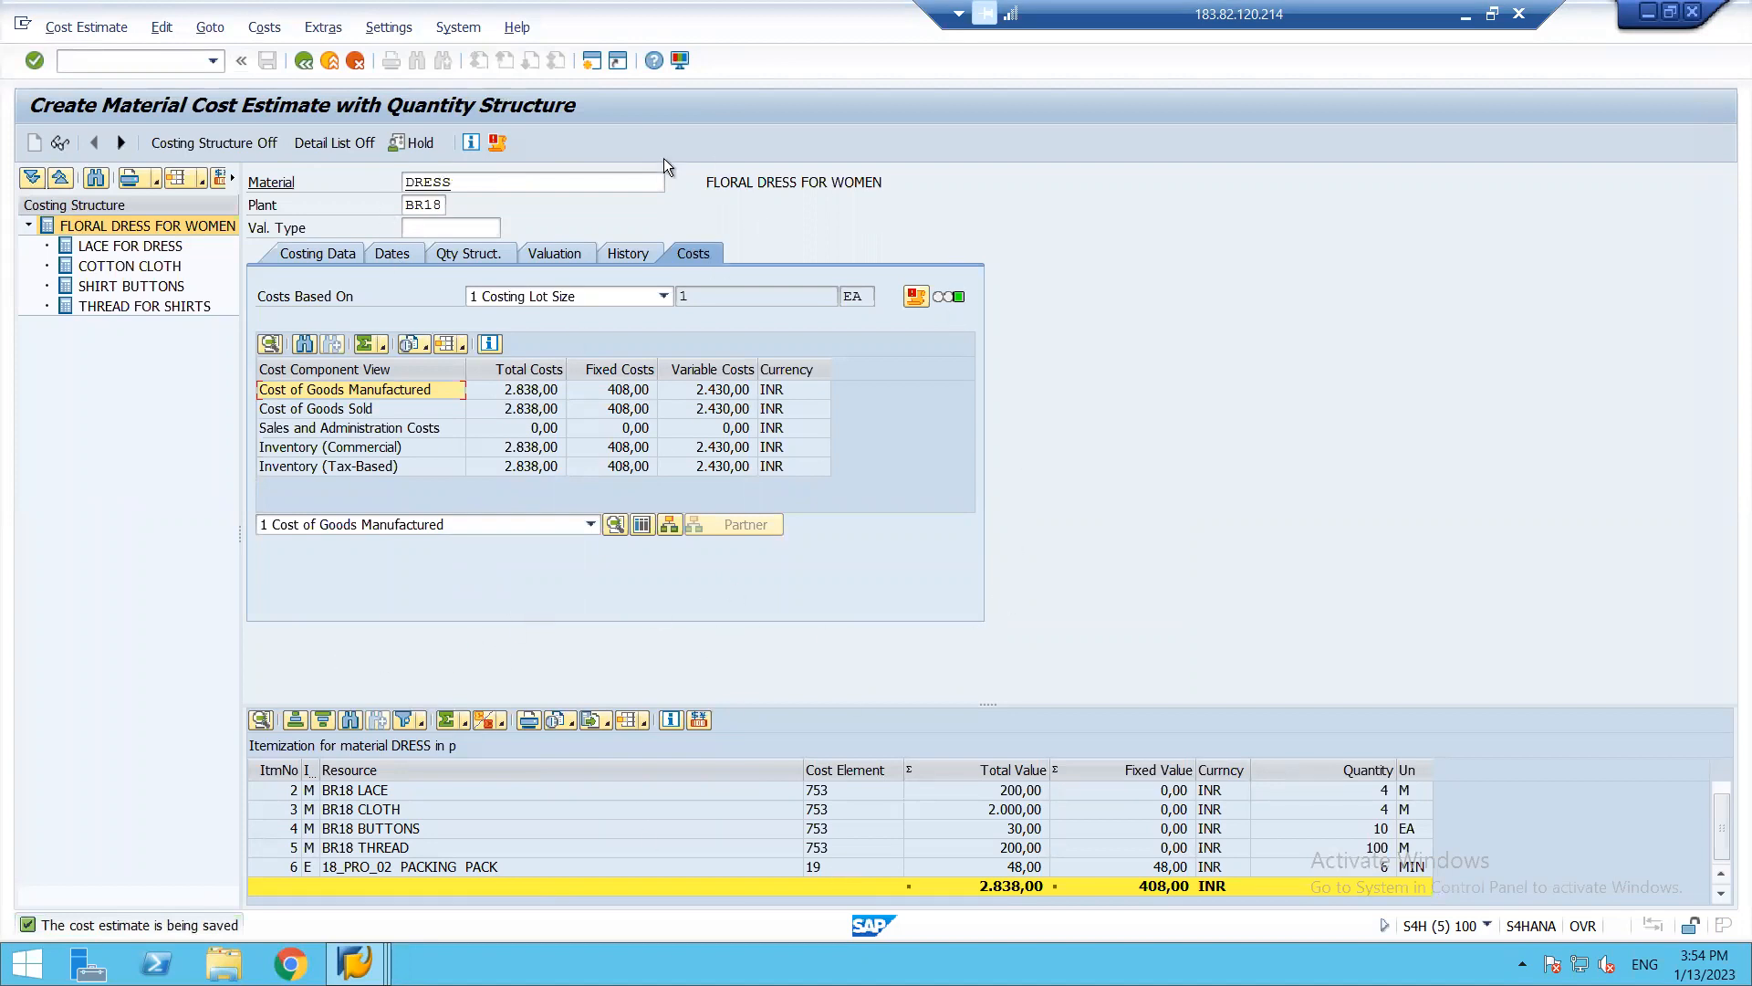
click(974, 827)
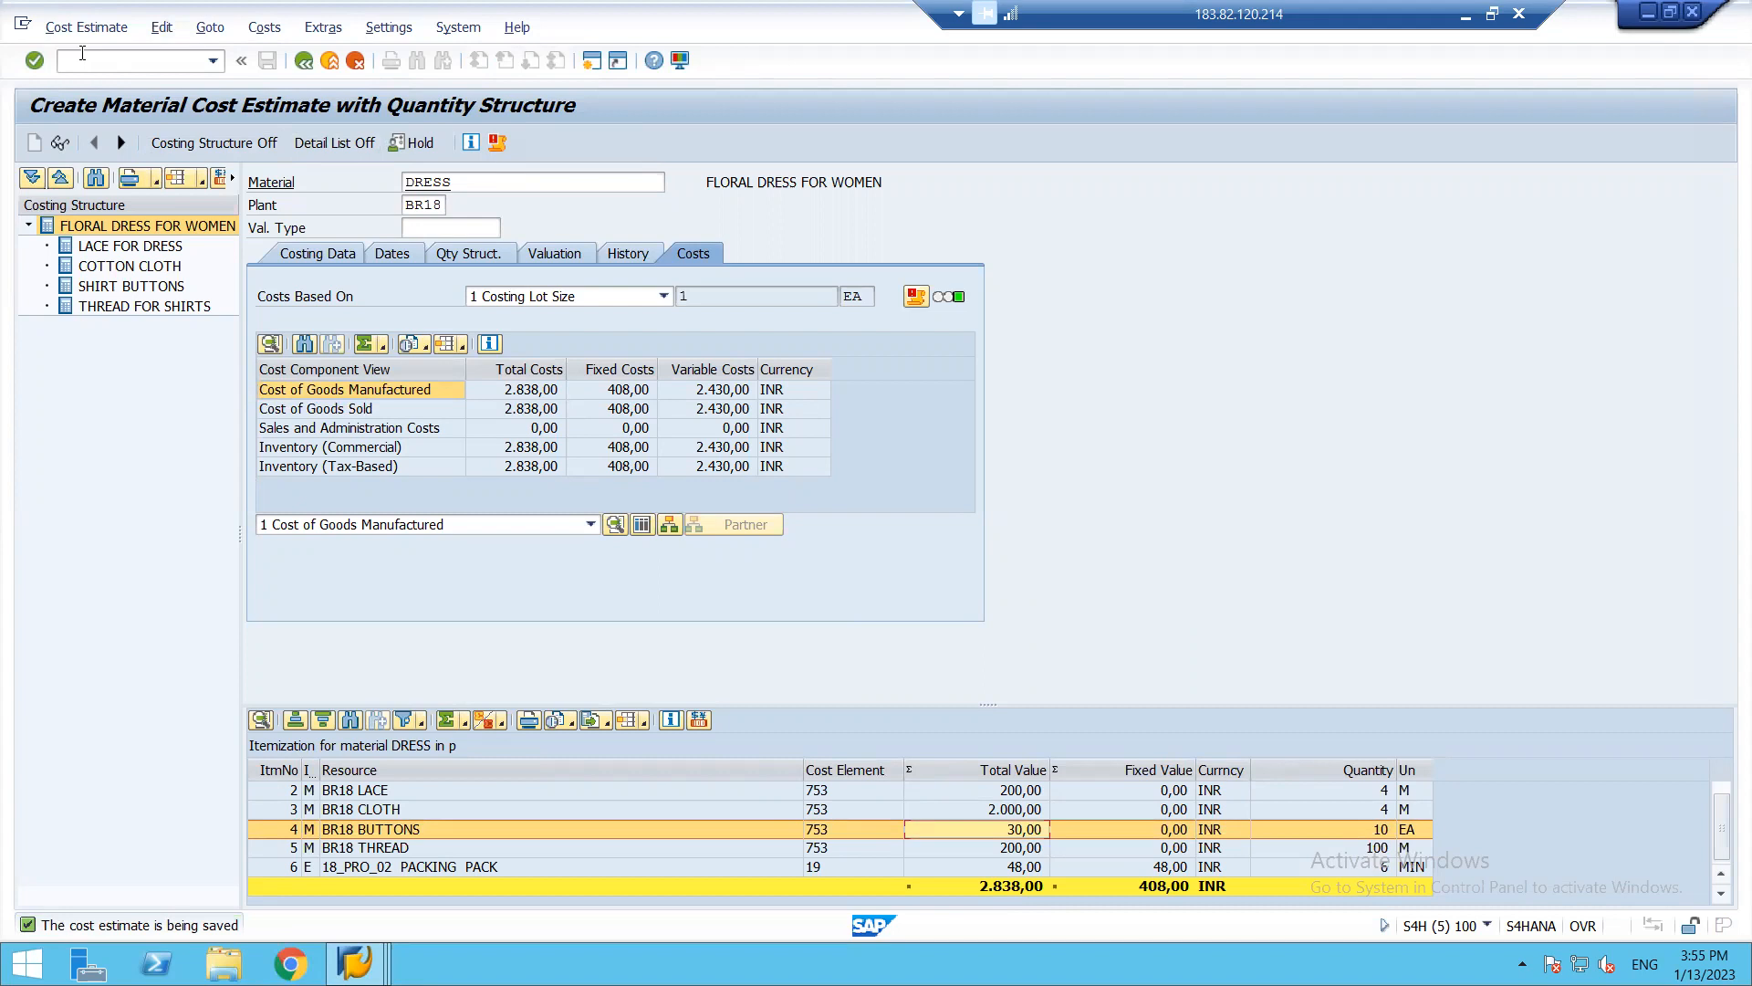
- In the other session, leave KP26 for SAP Easy Access, find ck24 in the menu tree and open the Price Update transaction
key(alt+Tab)
click(86, 53)
text(/n)
key(Return)
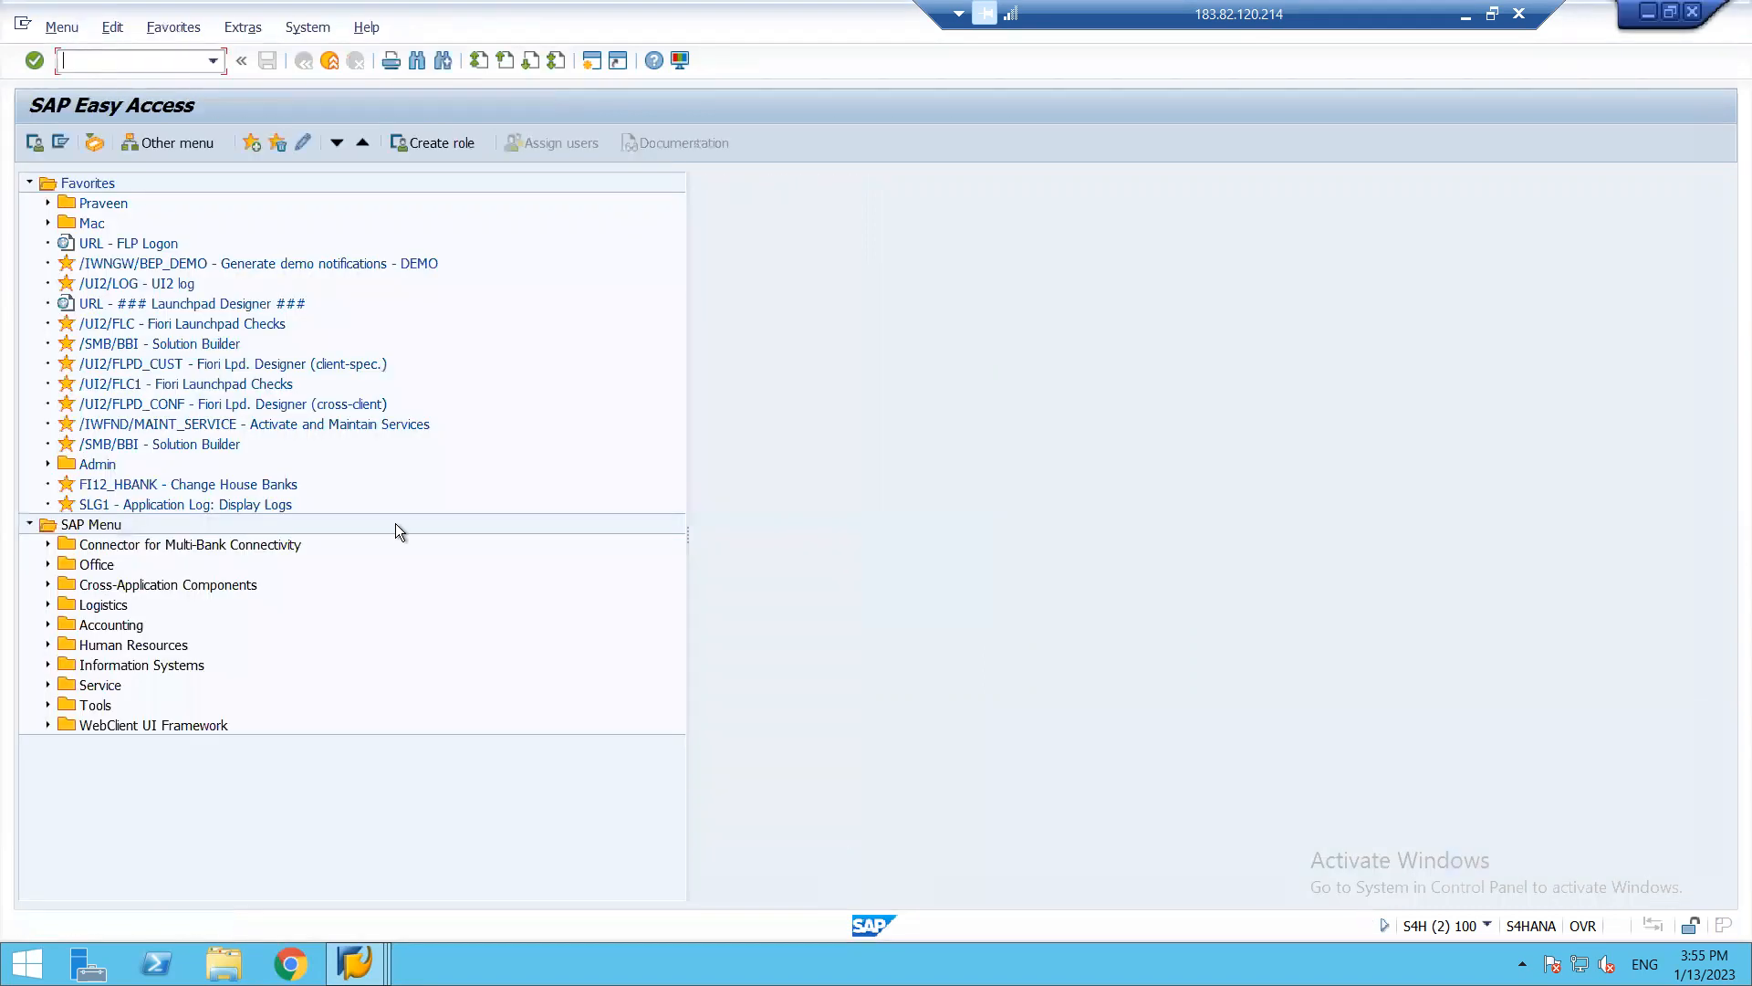
key(ctrl+f)
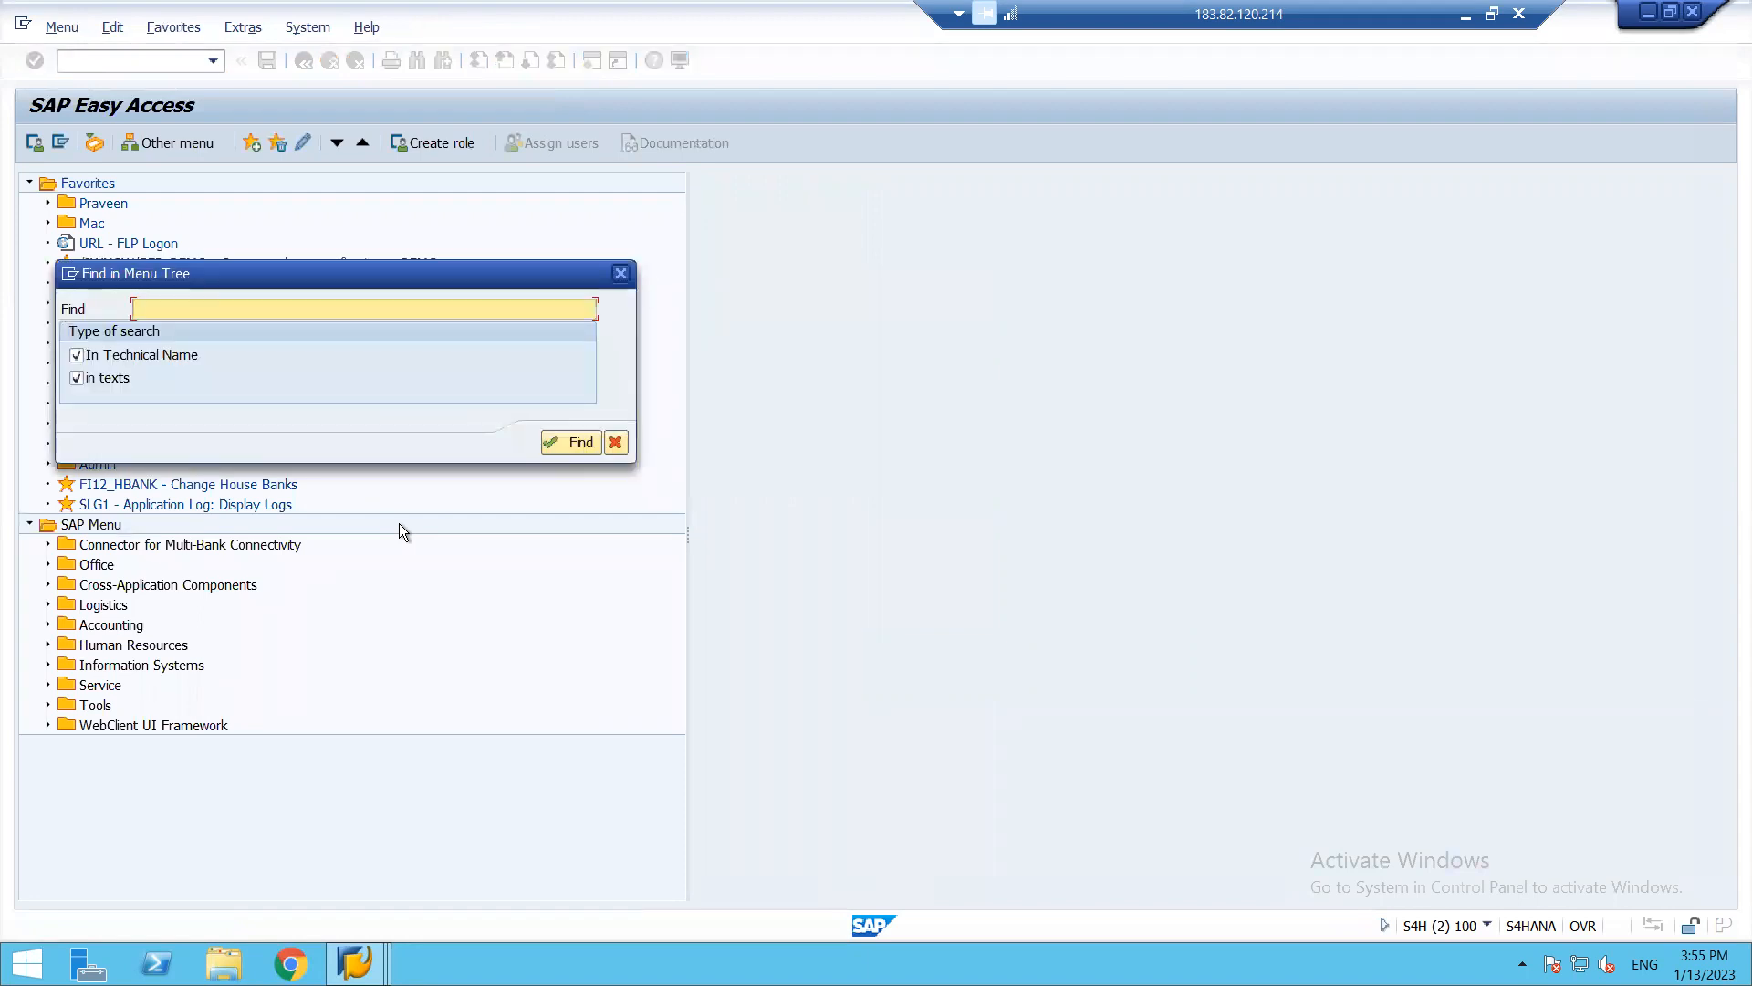
text(ck24)
key(Return)
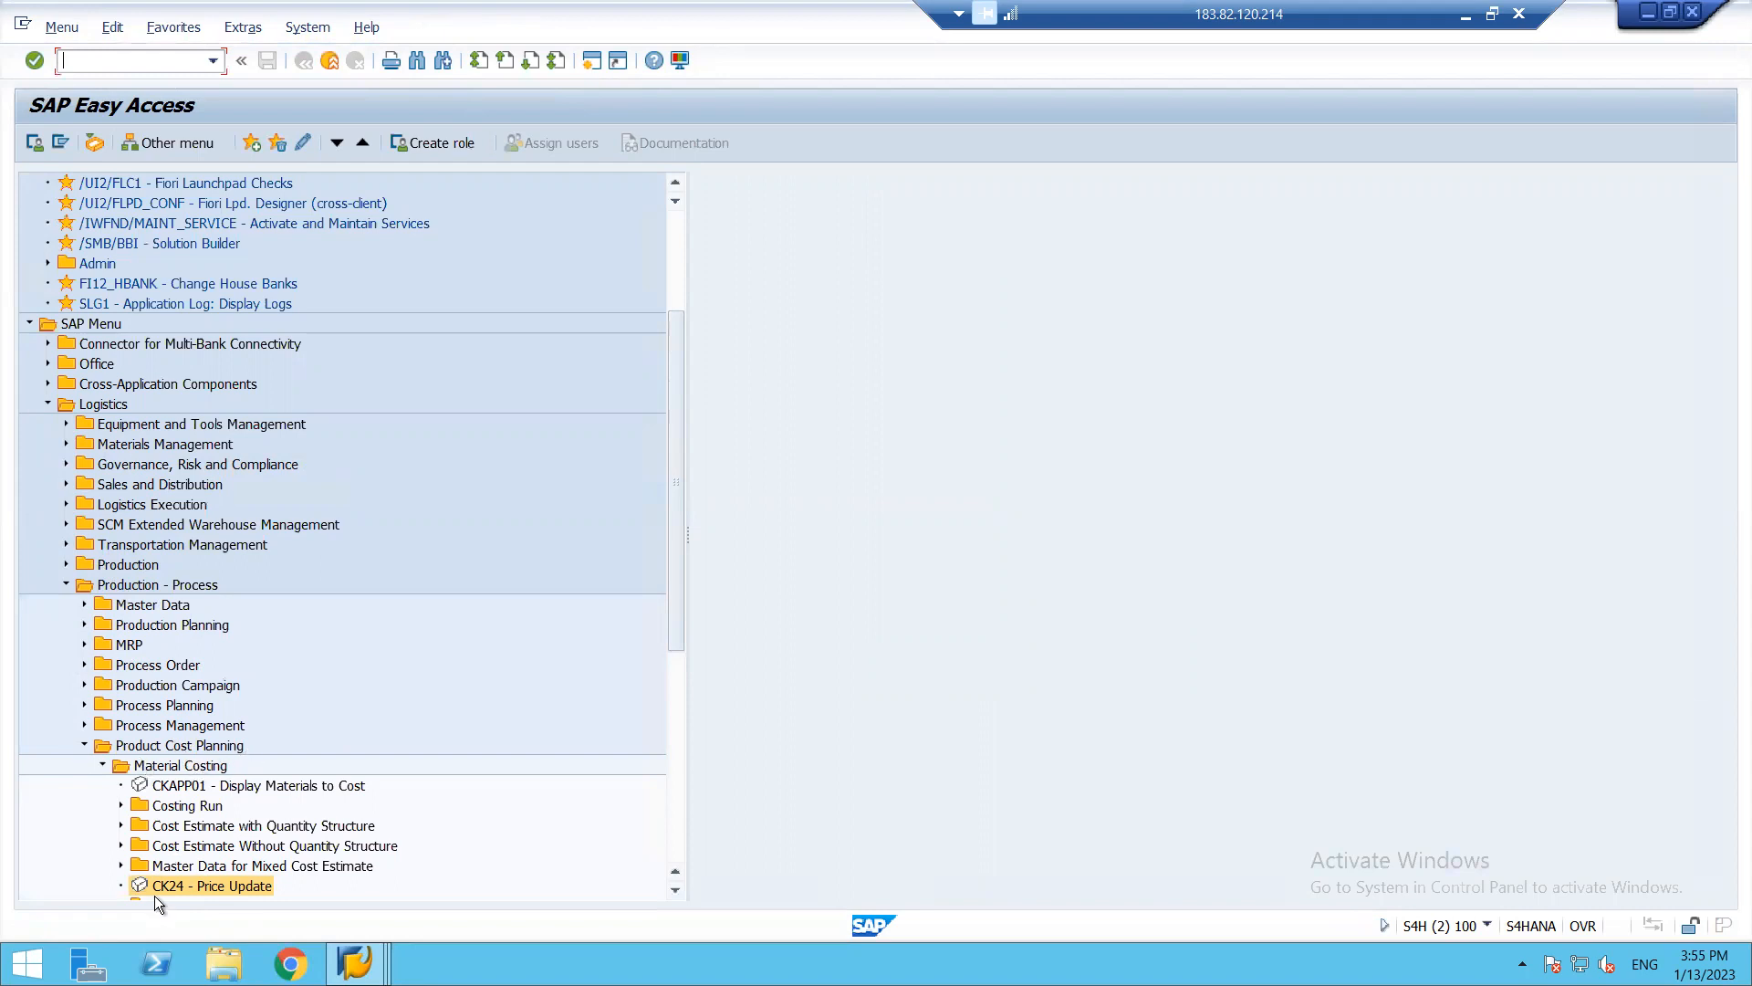
double_click(179, 884)
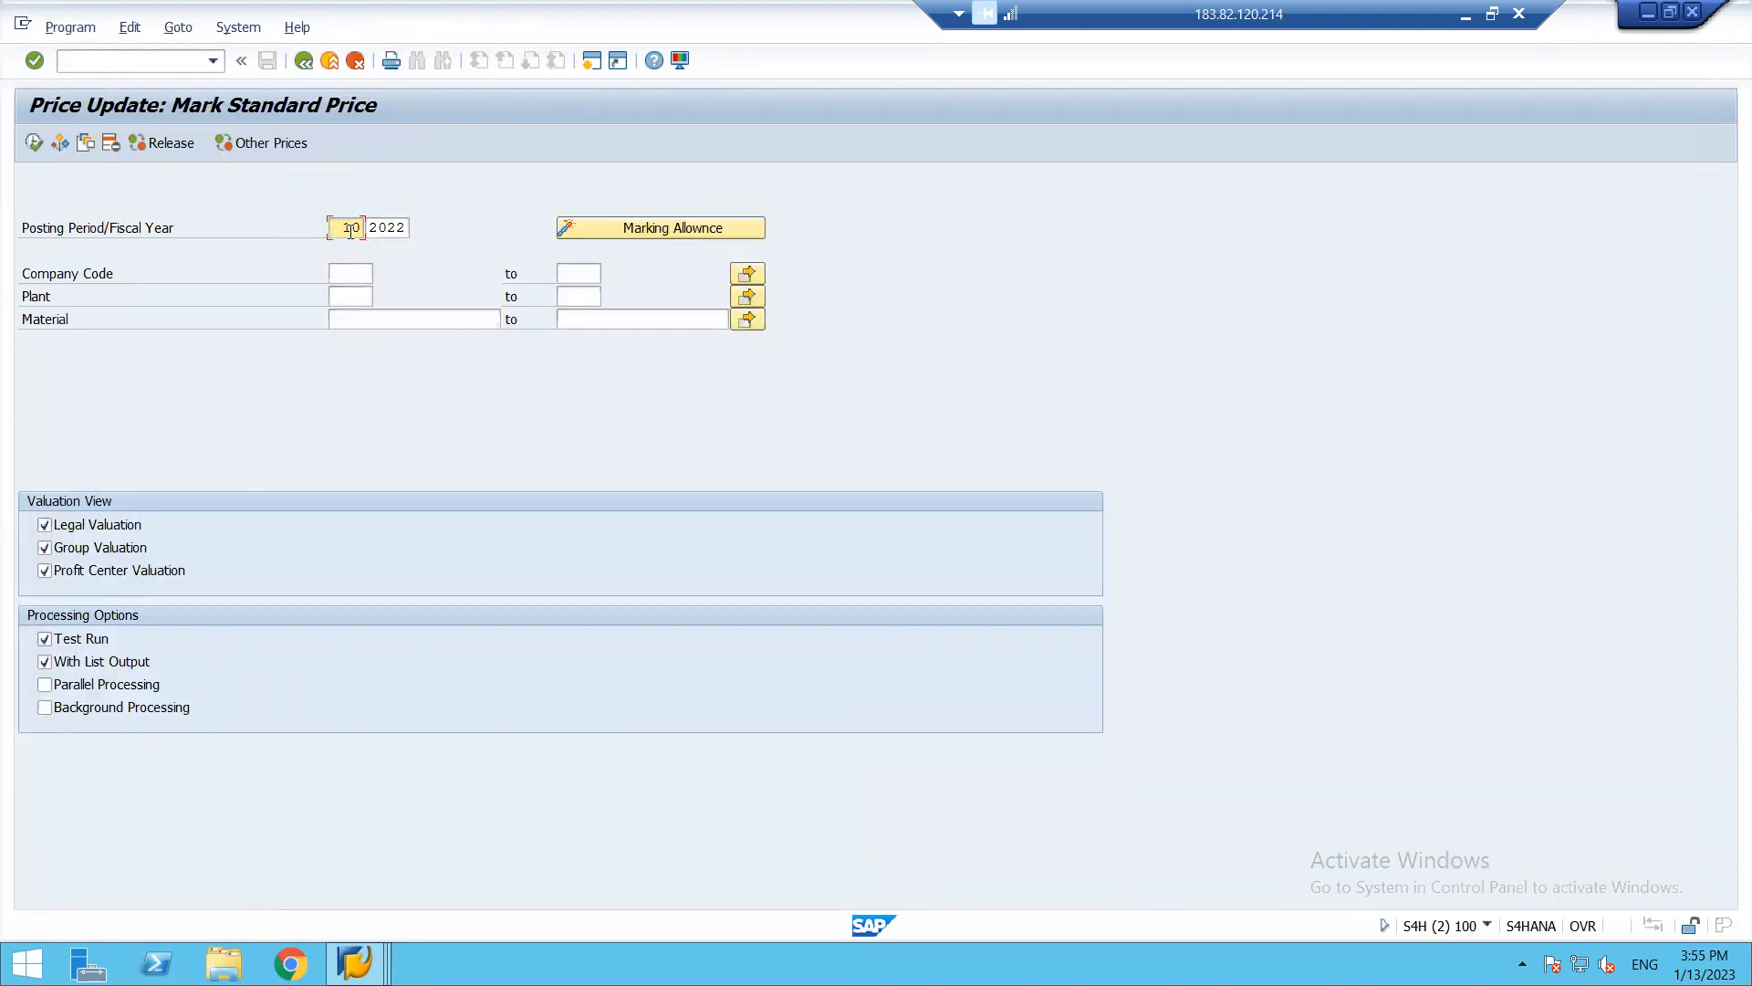
- Restrict the price update to company code 1812, plant BR18 and material DRESS
click(349, 268)
text(1812)
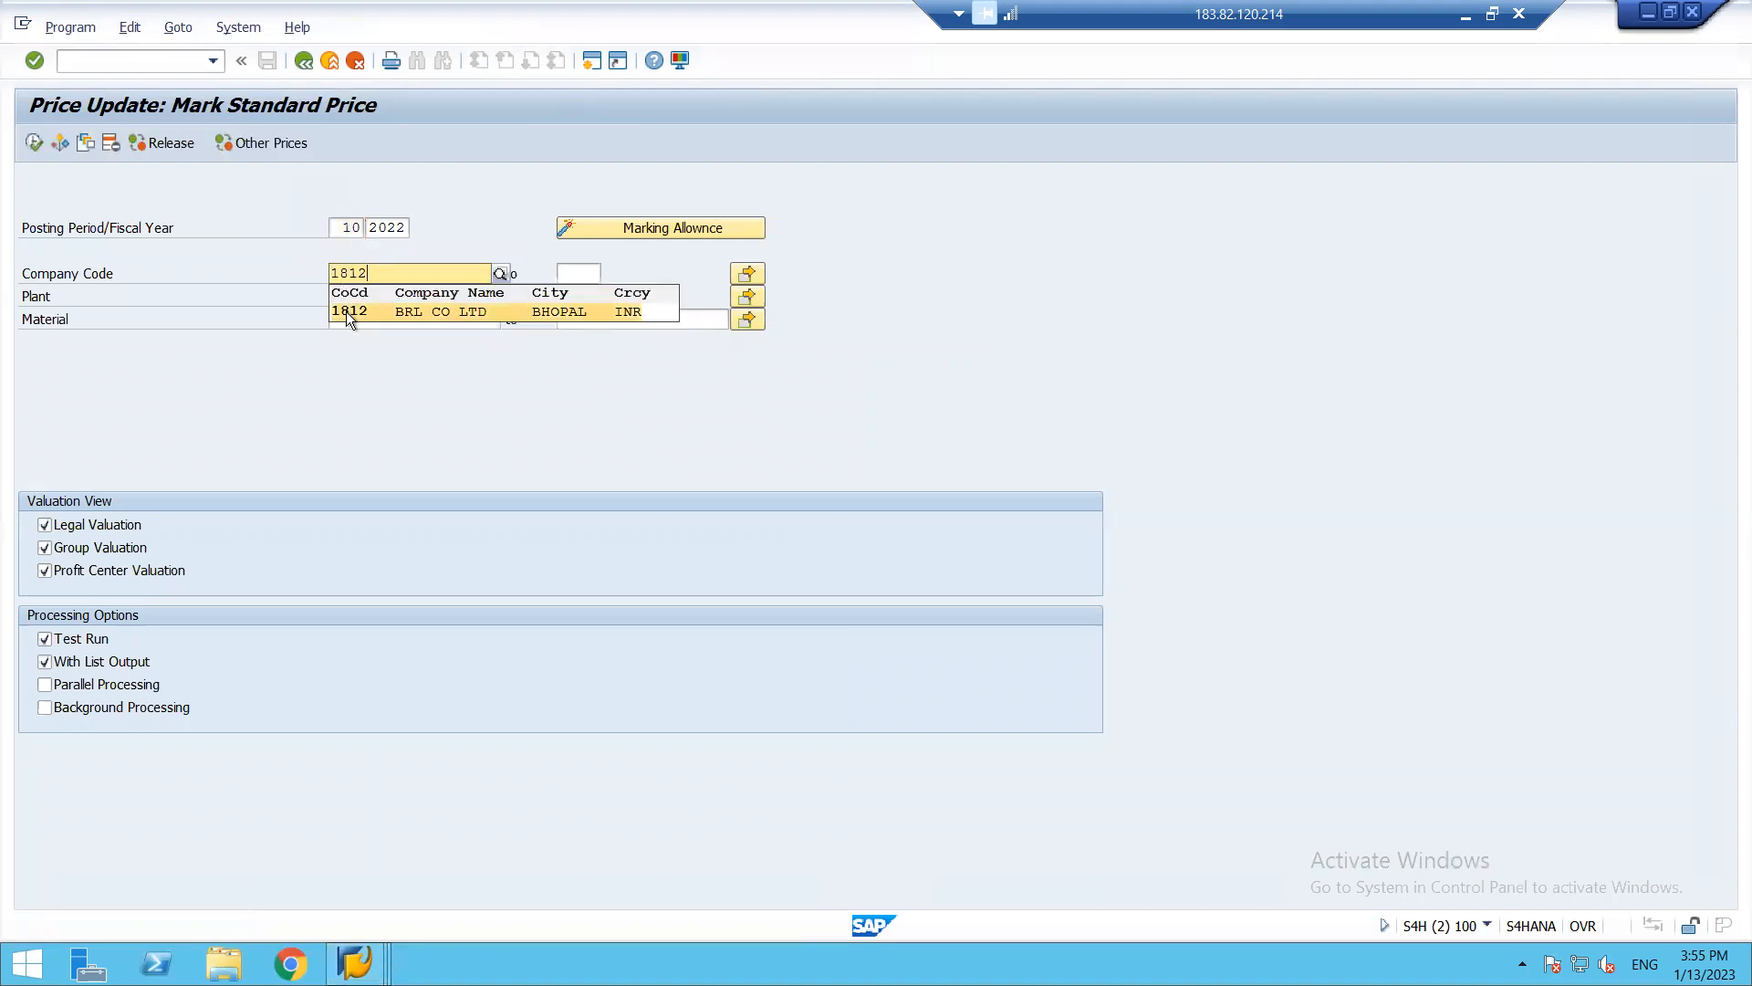
click(347, 310)
click(347, 297)
text(br18)
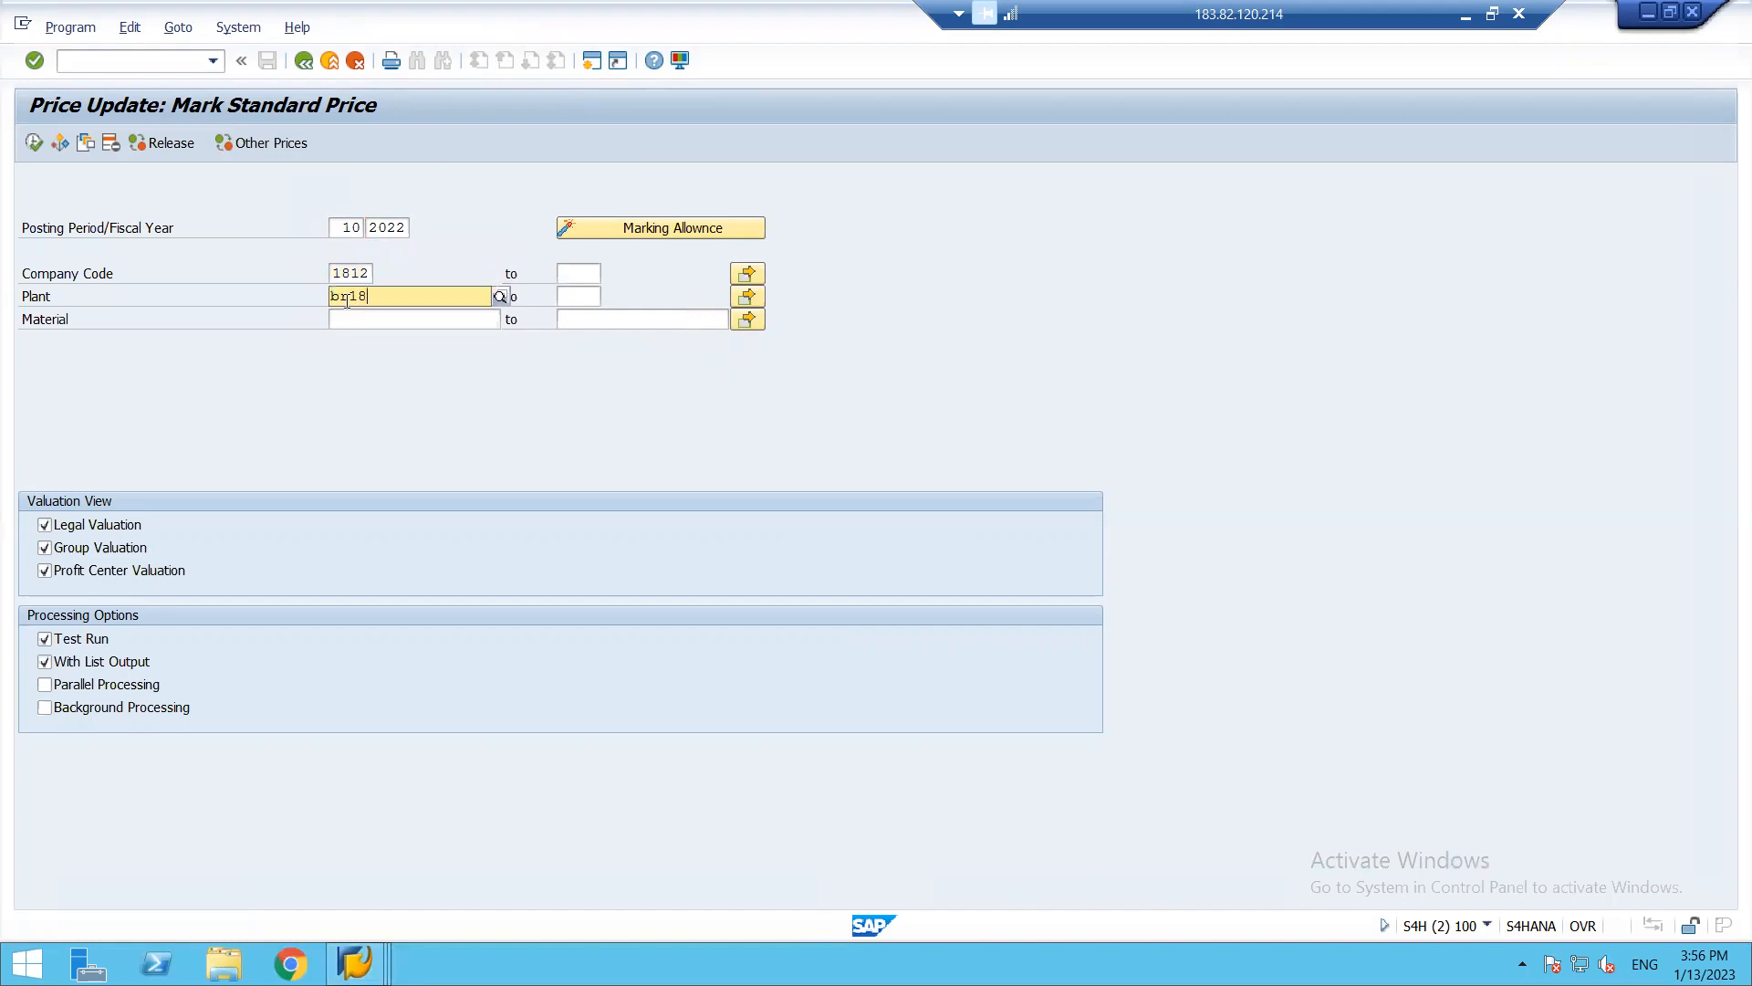
click(376, 331)
key(Tab)
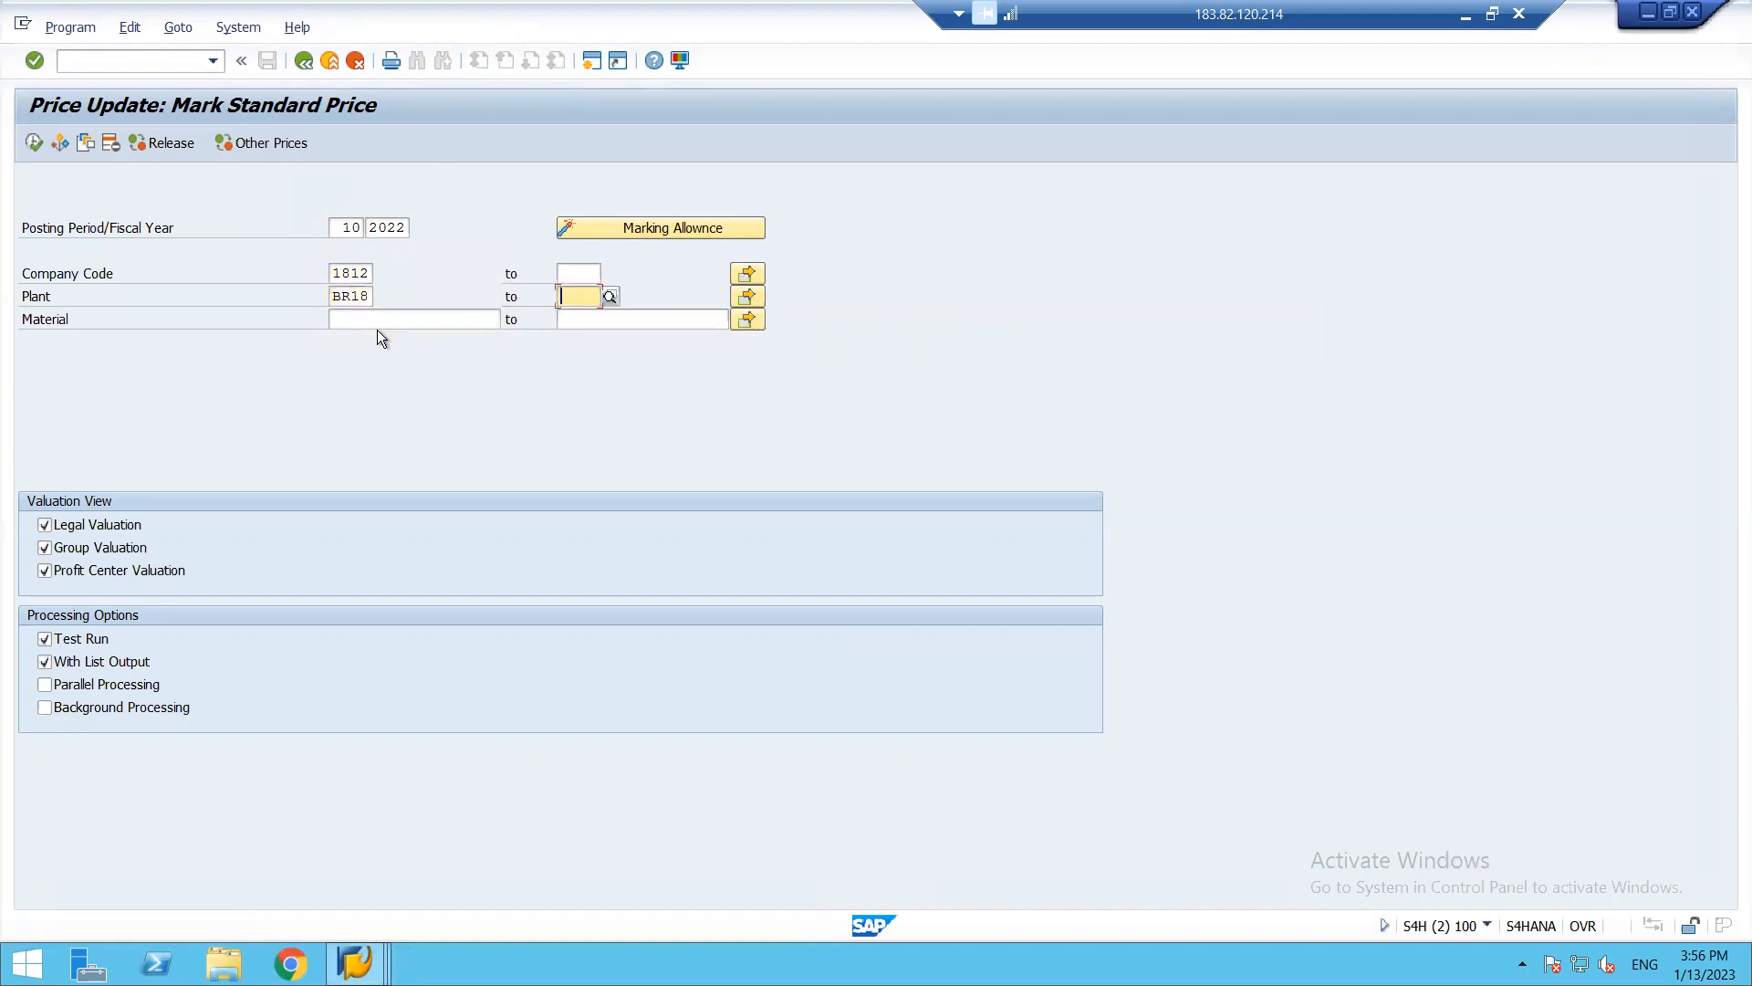
click(374, 317)
text(dress)
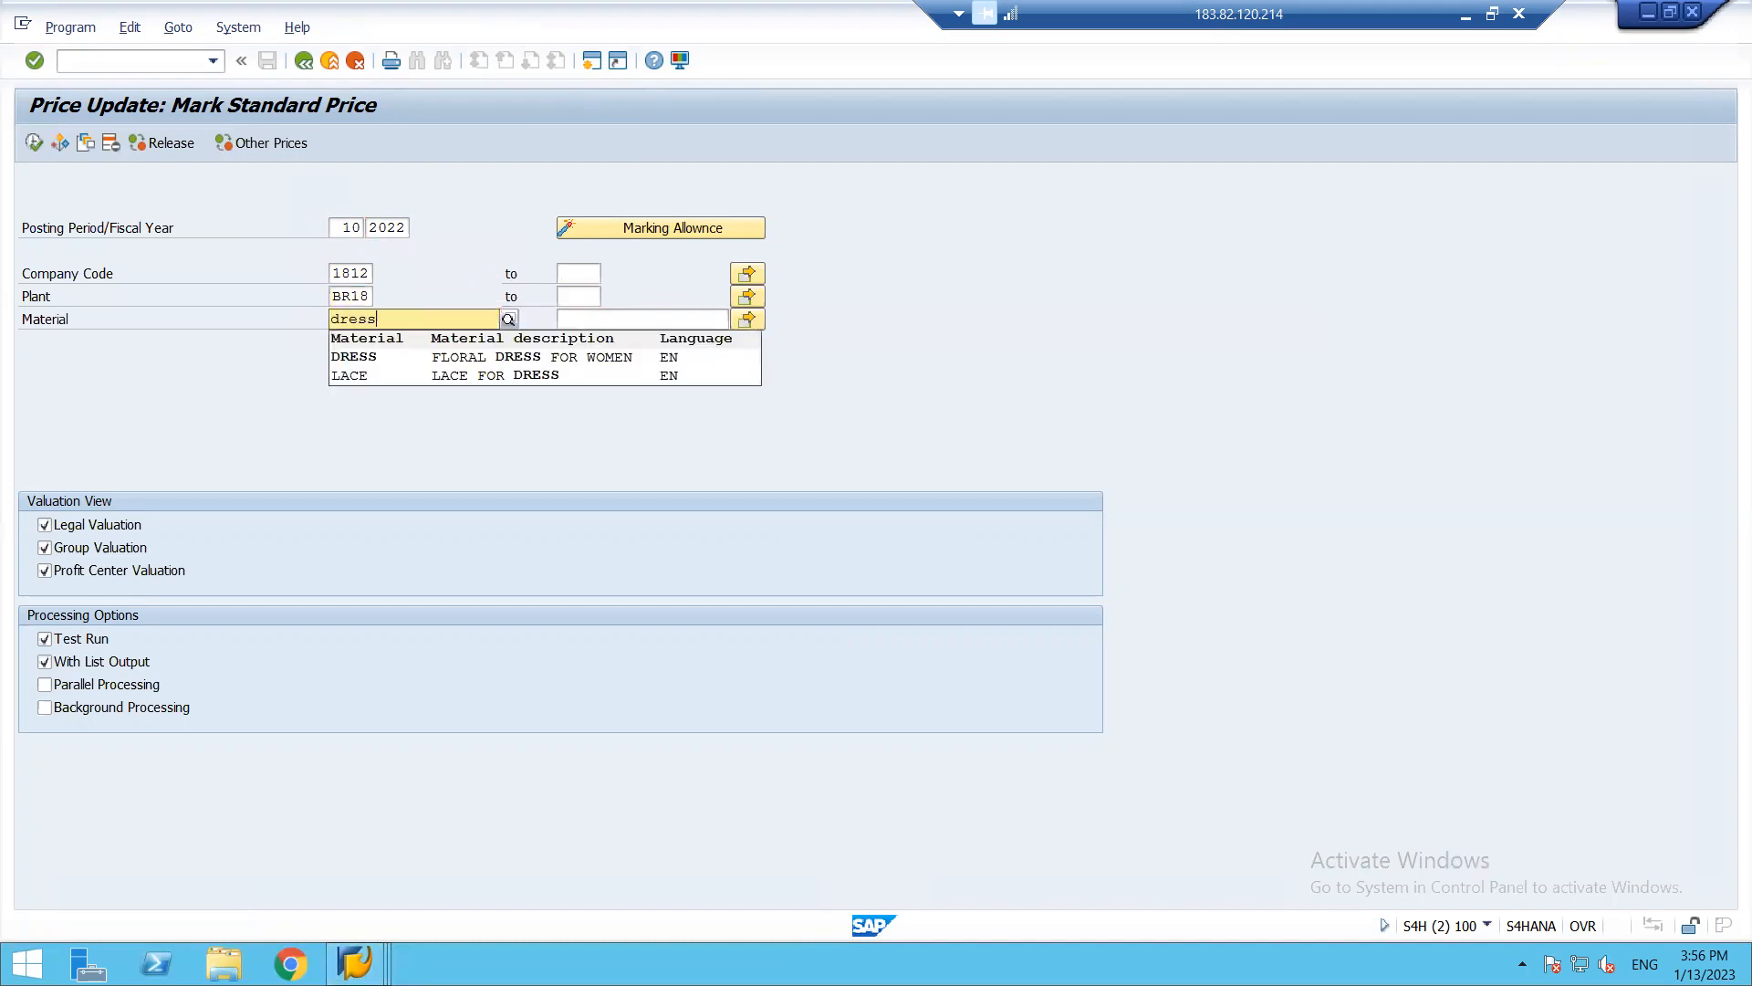
click(382, 358)
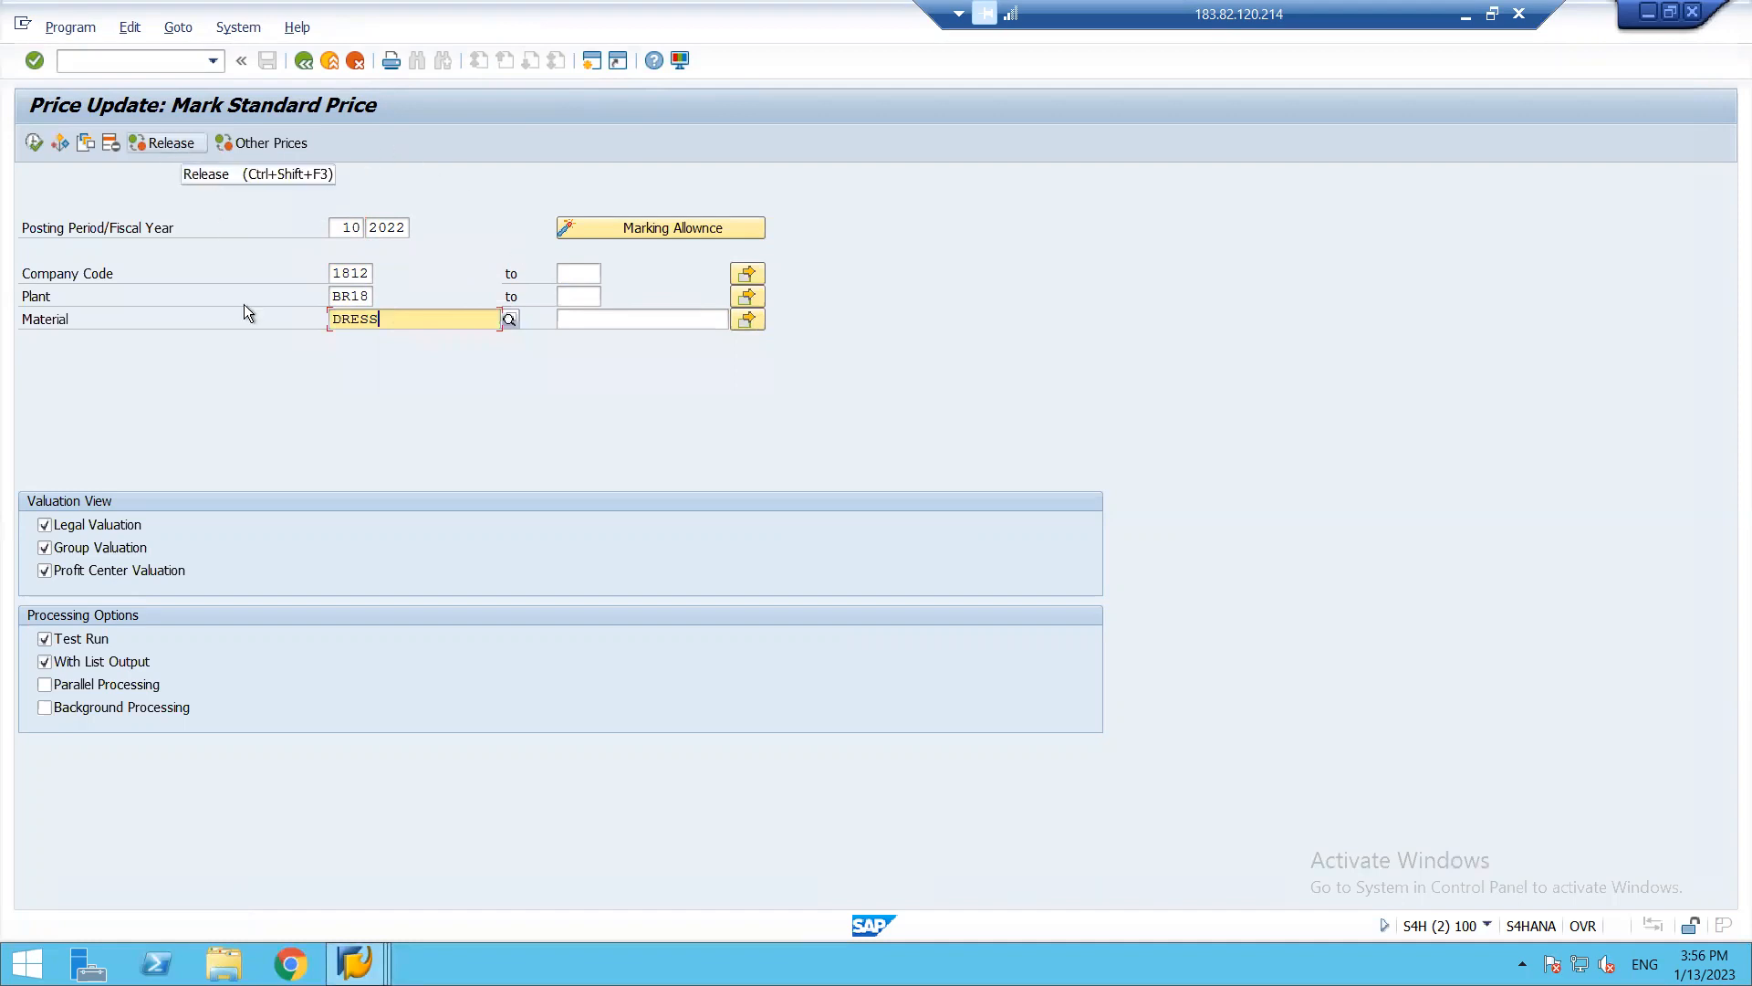
- Check the marking allowance of company code 1812 and view the permitted costing variants without changing anything
click(659, 234)
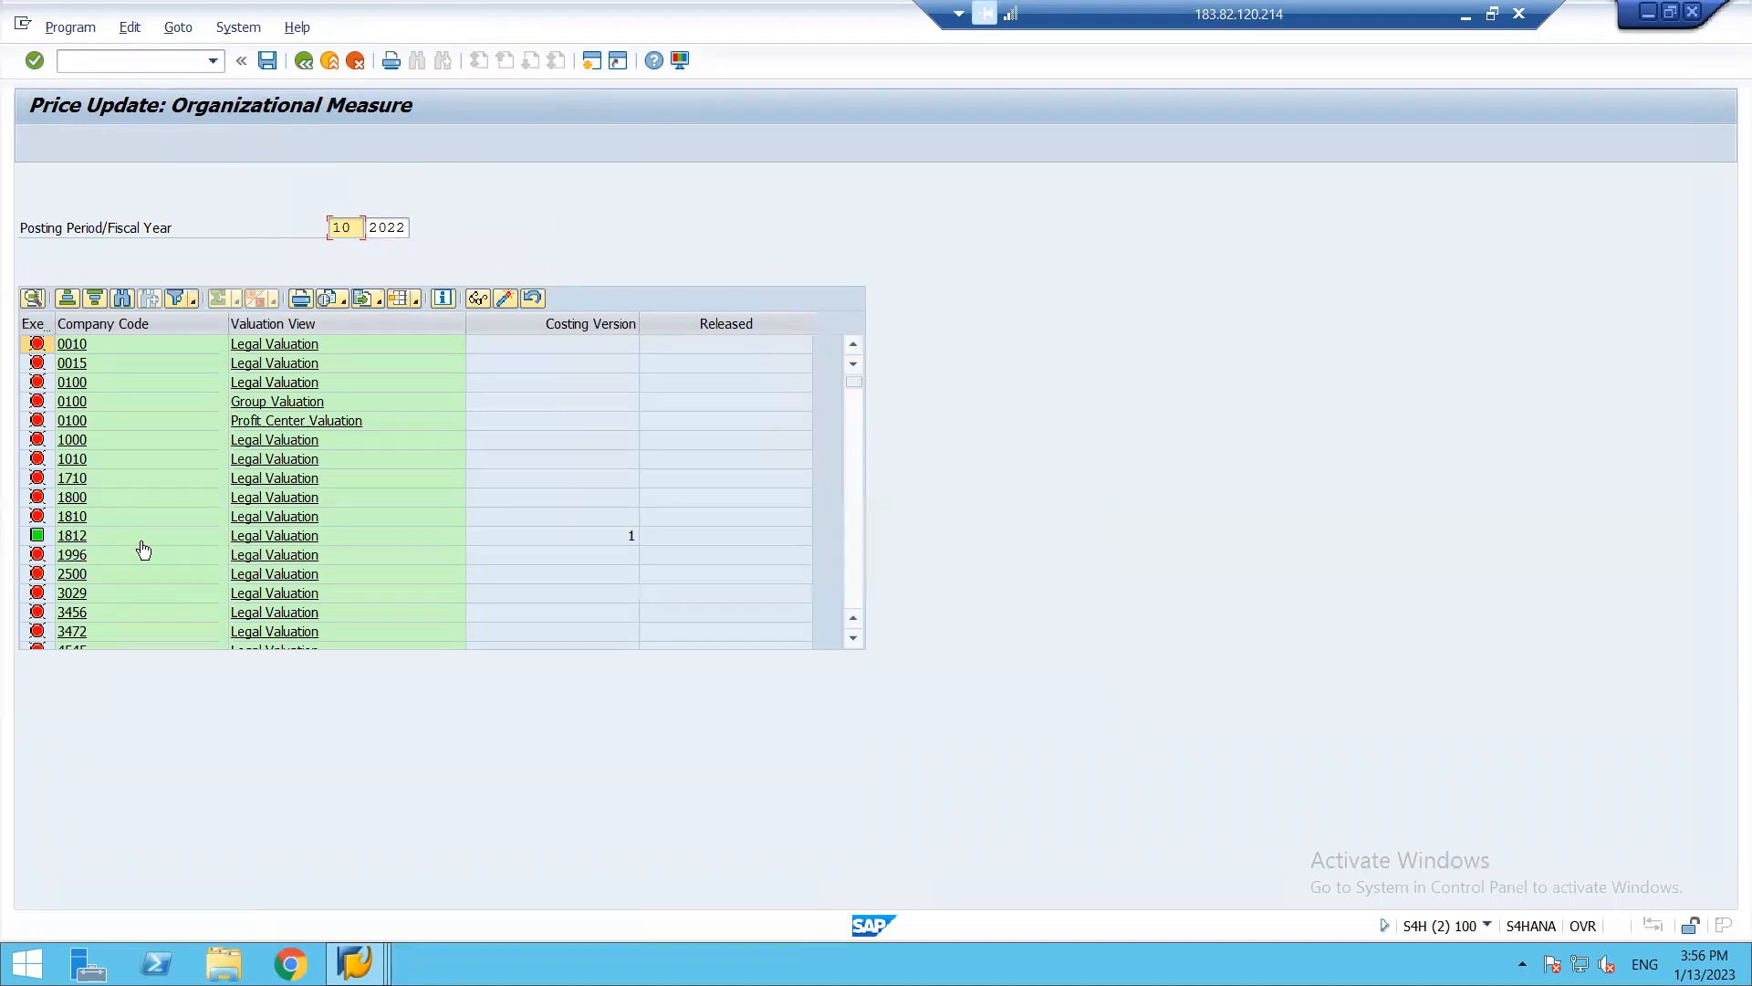
click(73, 540)
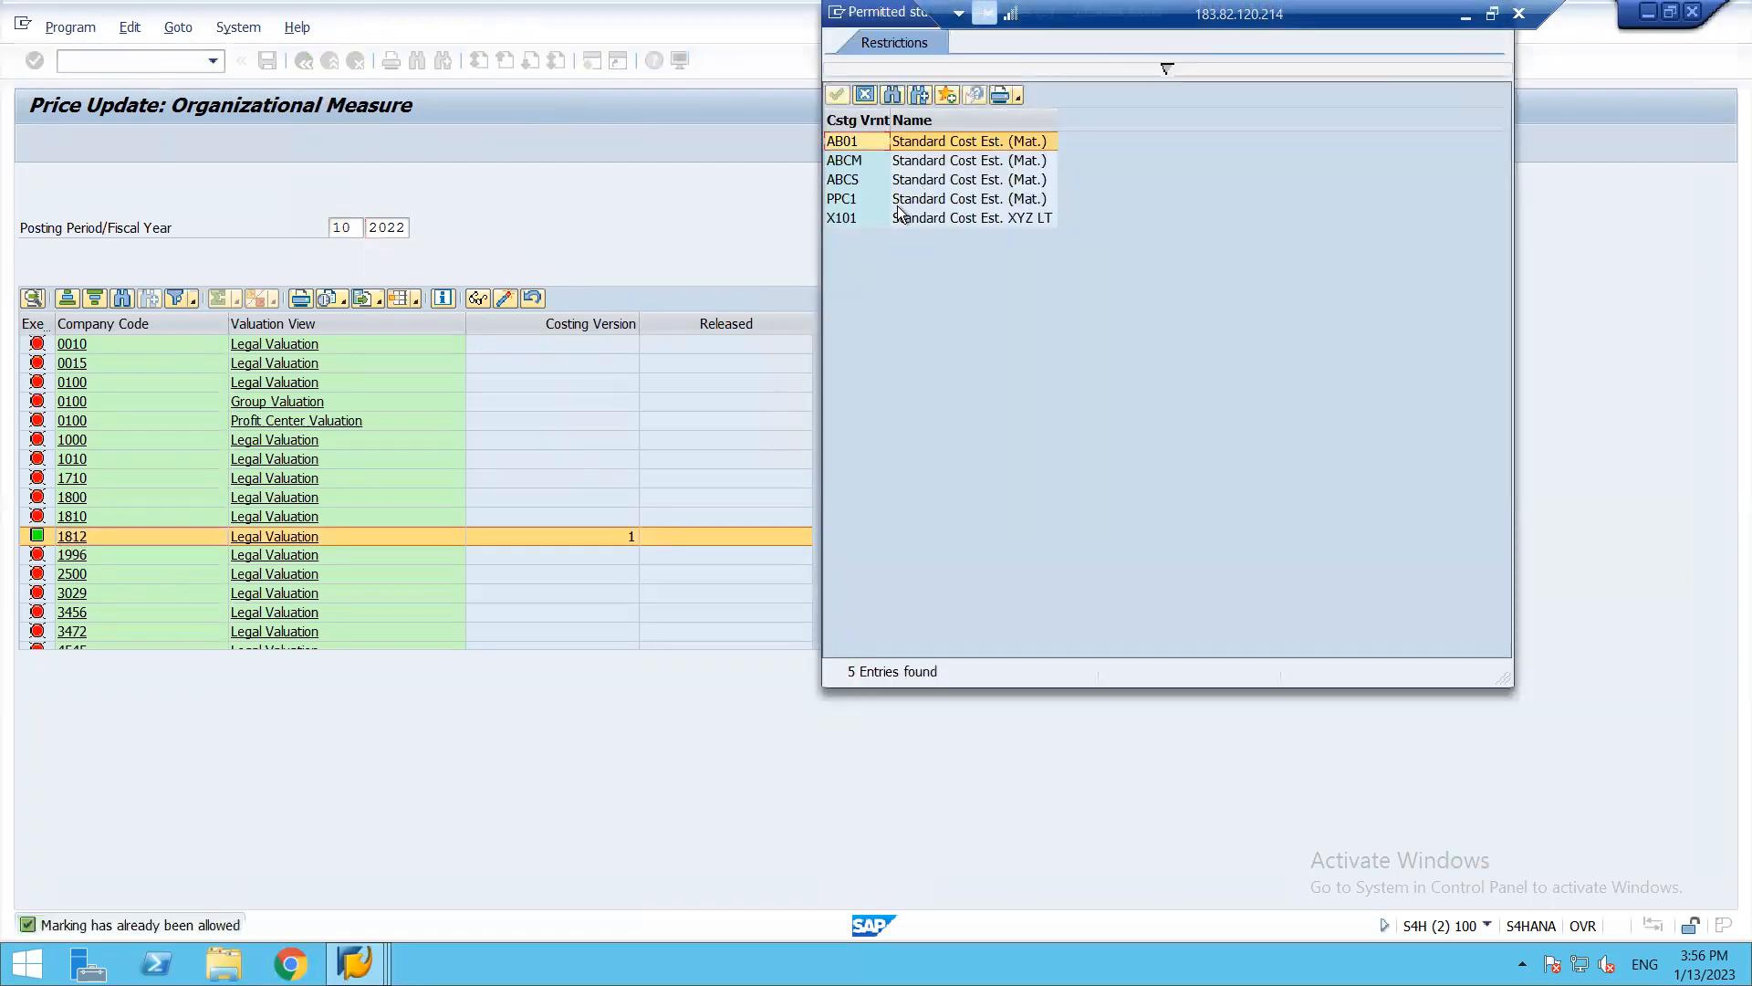
key(Escape)
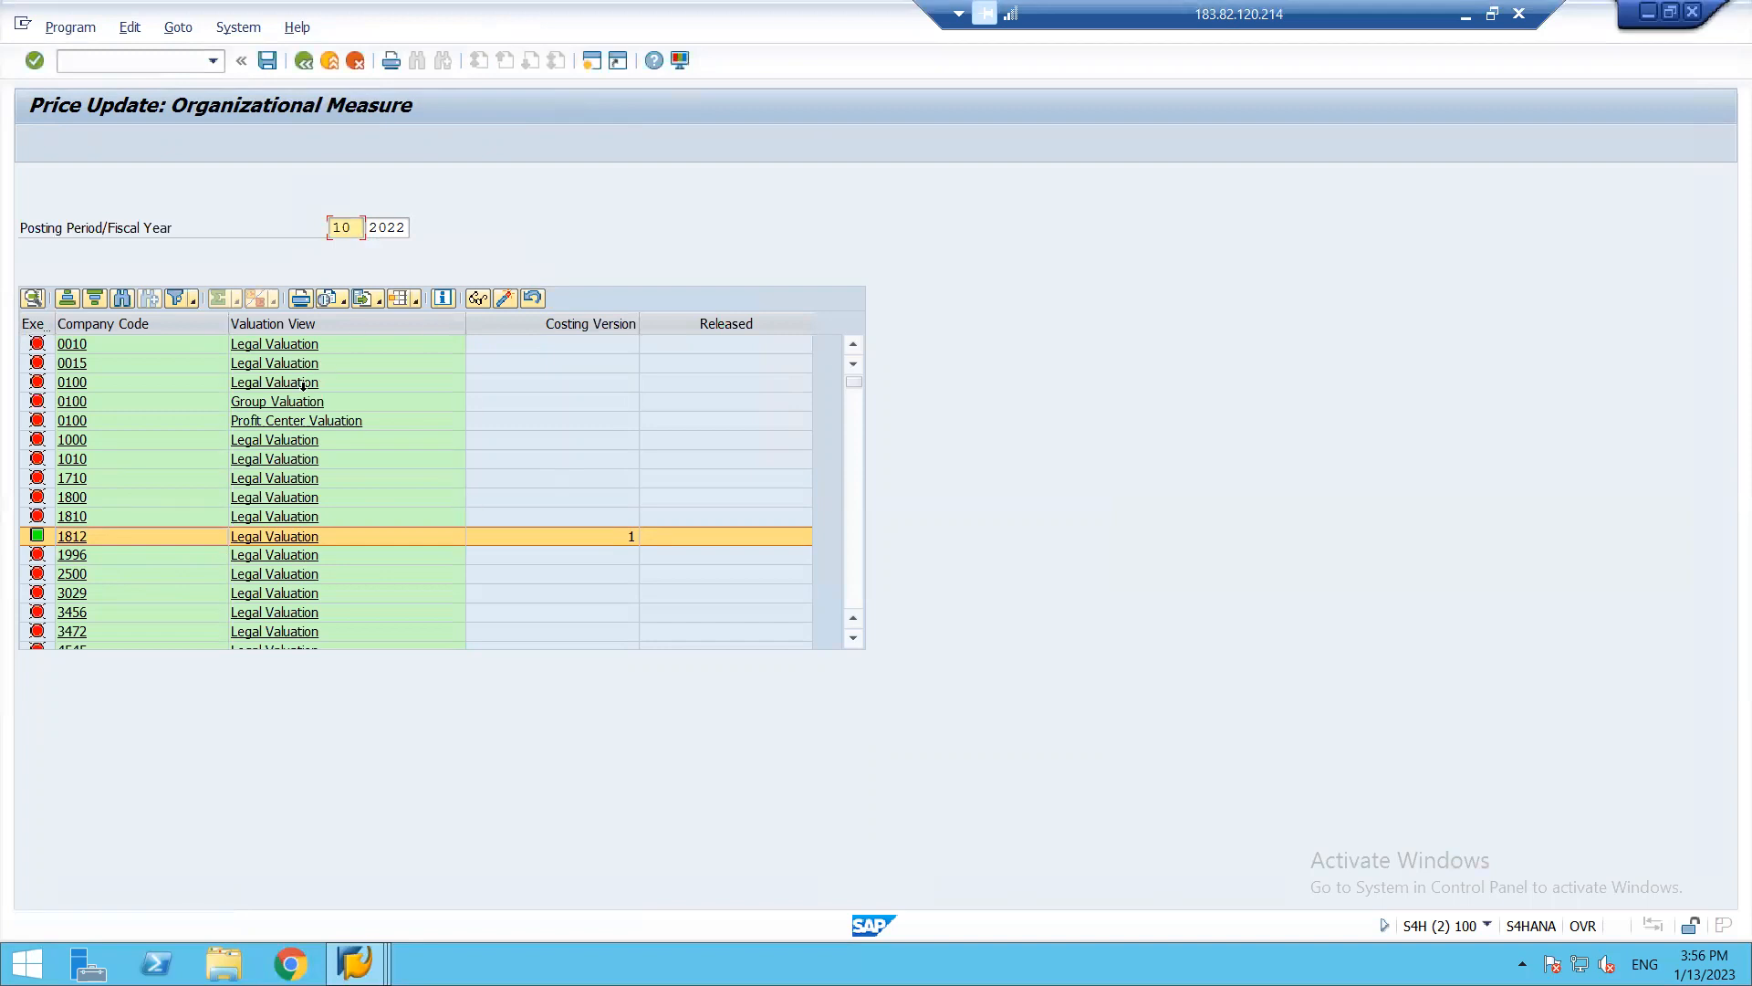
click(73, 519)
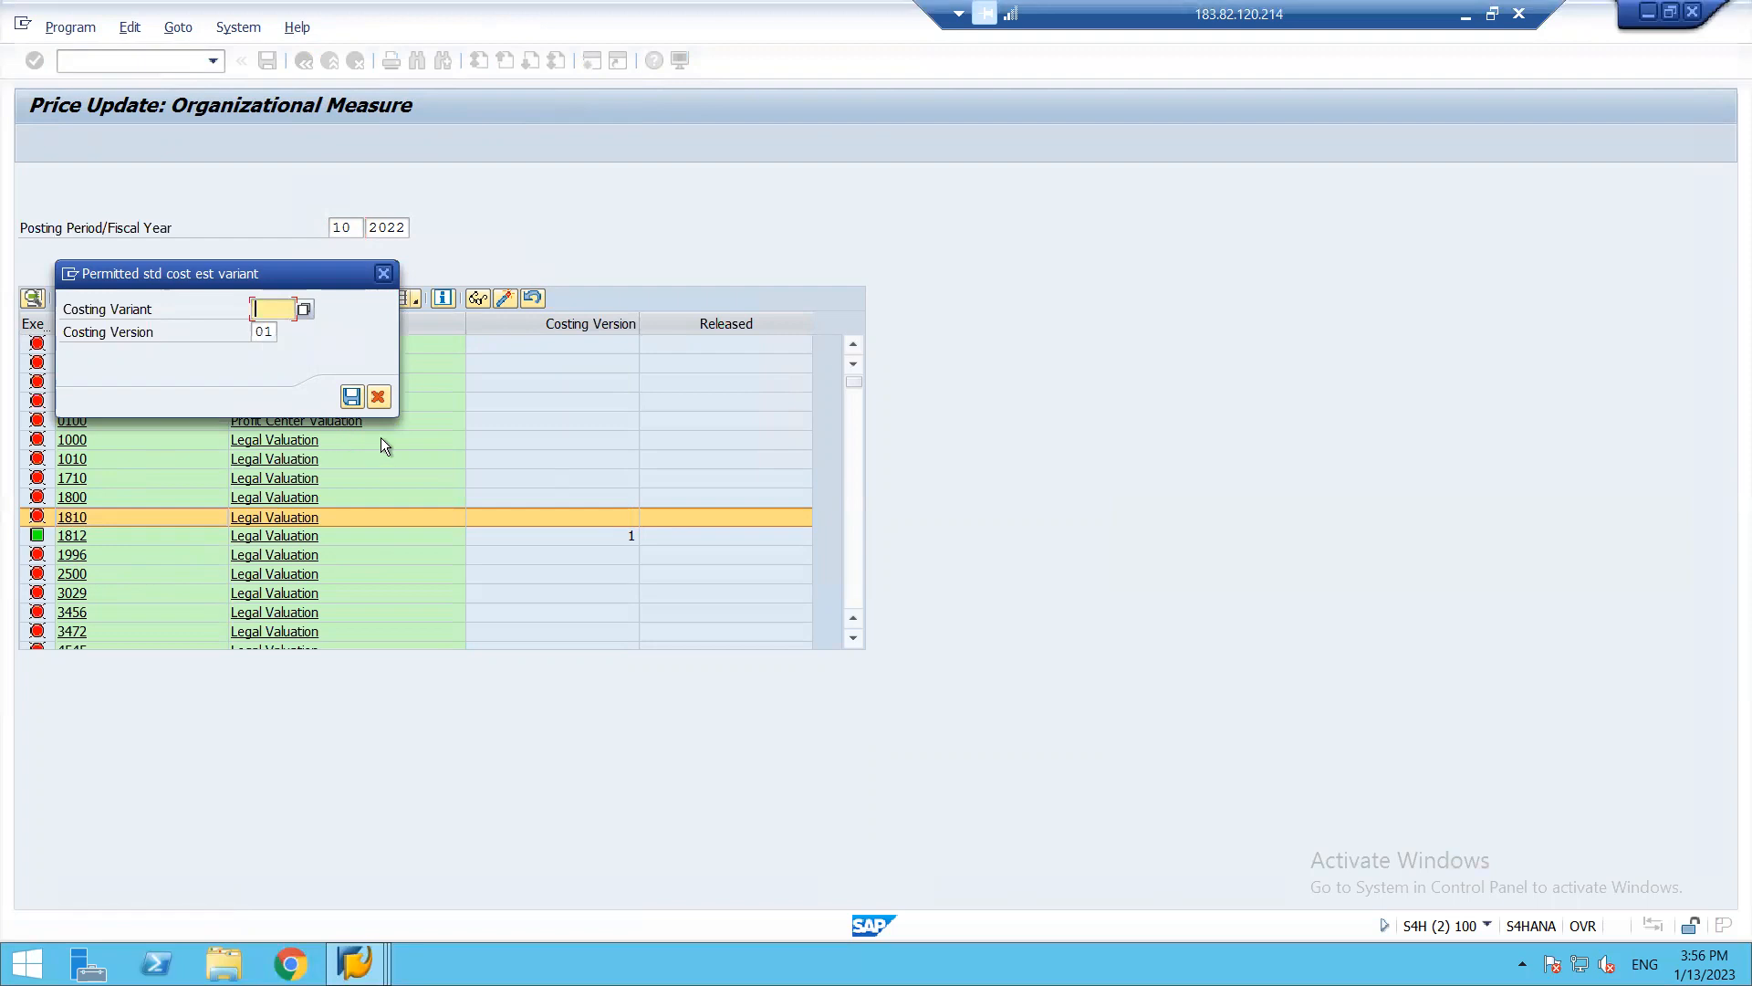
click(377, 397)
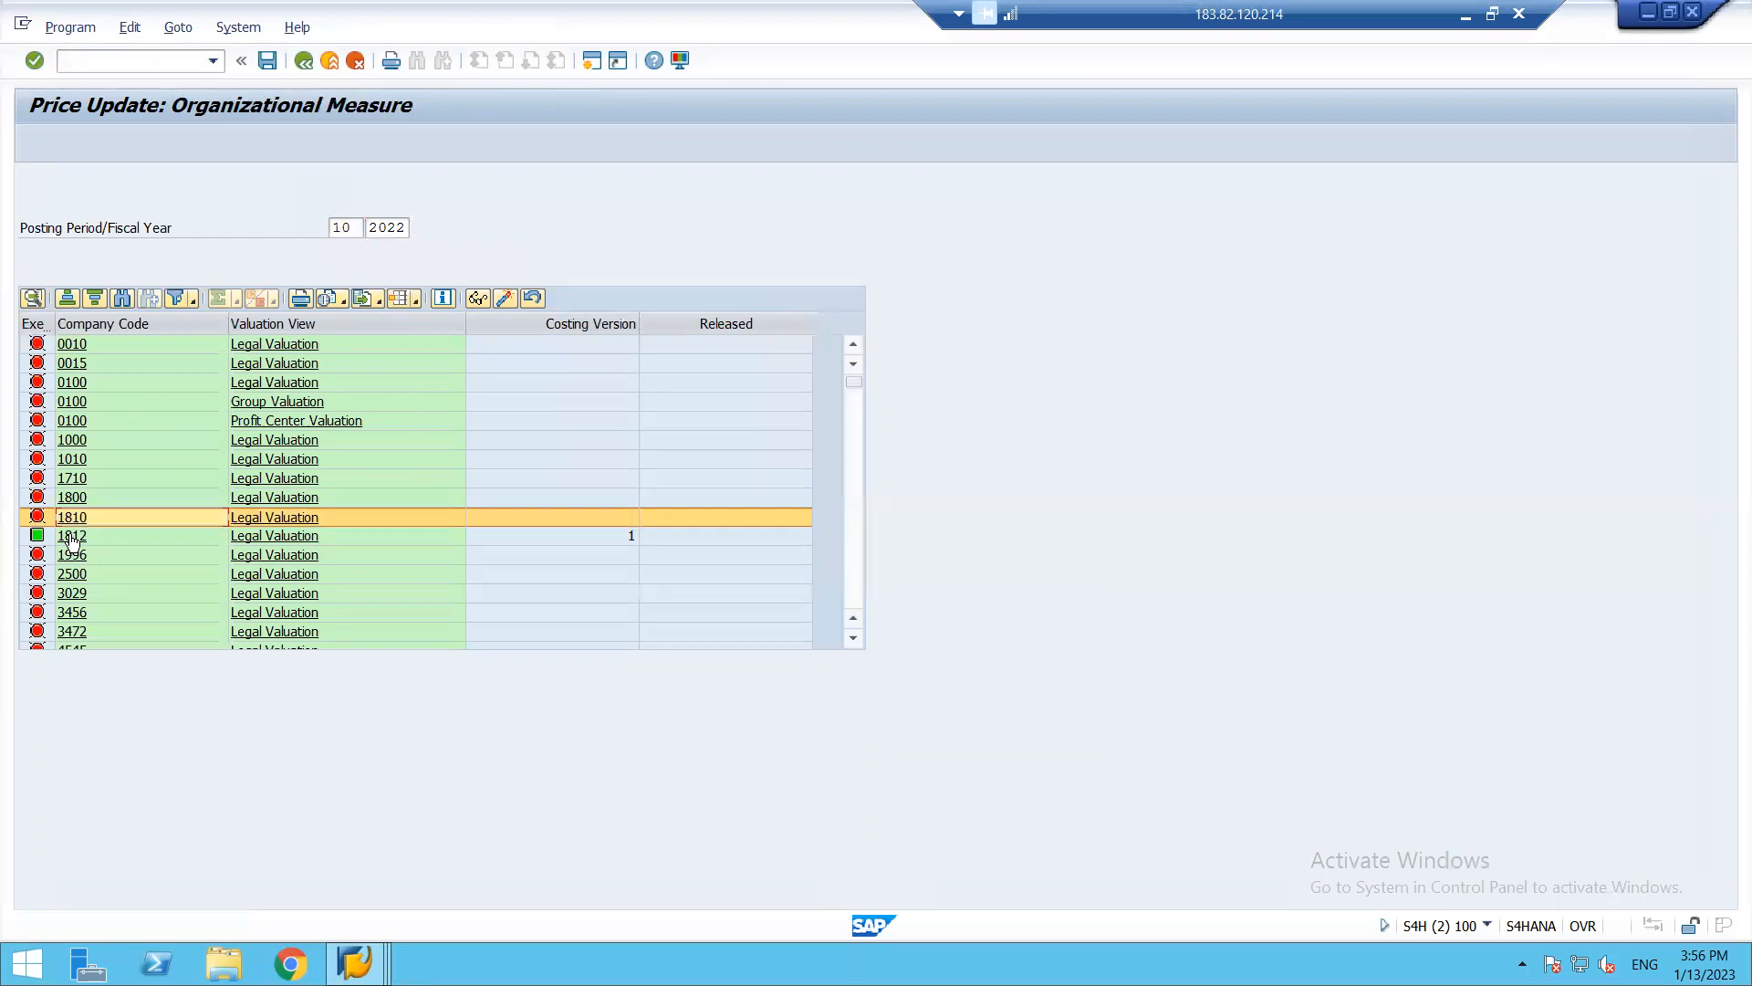
click(71, 536)
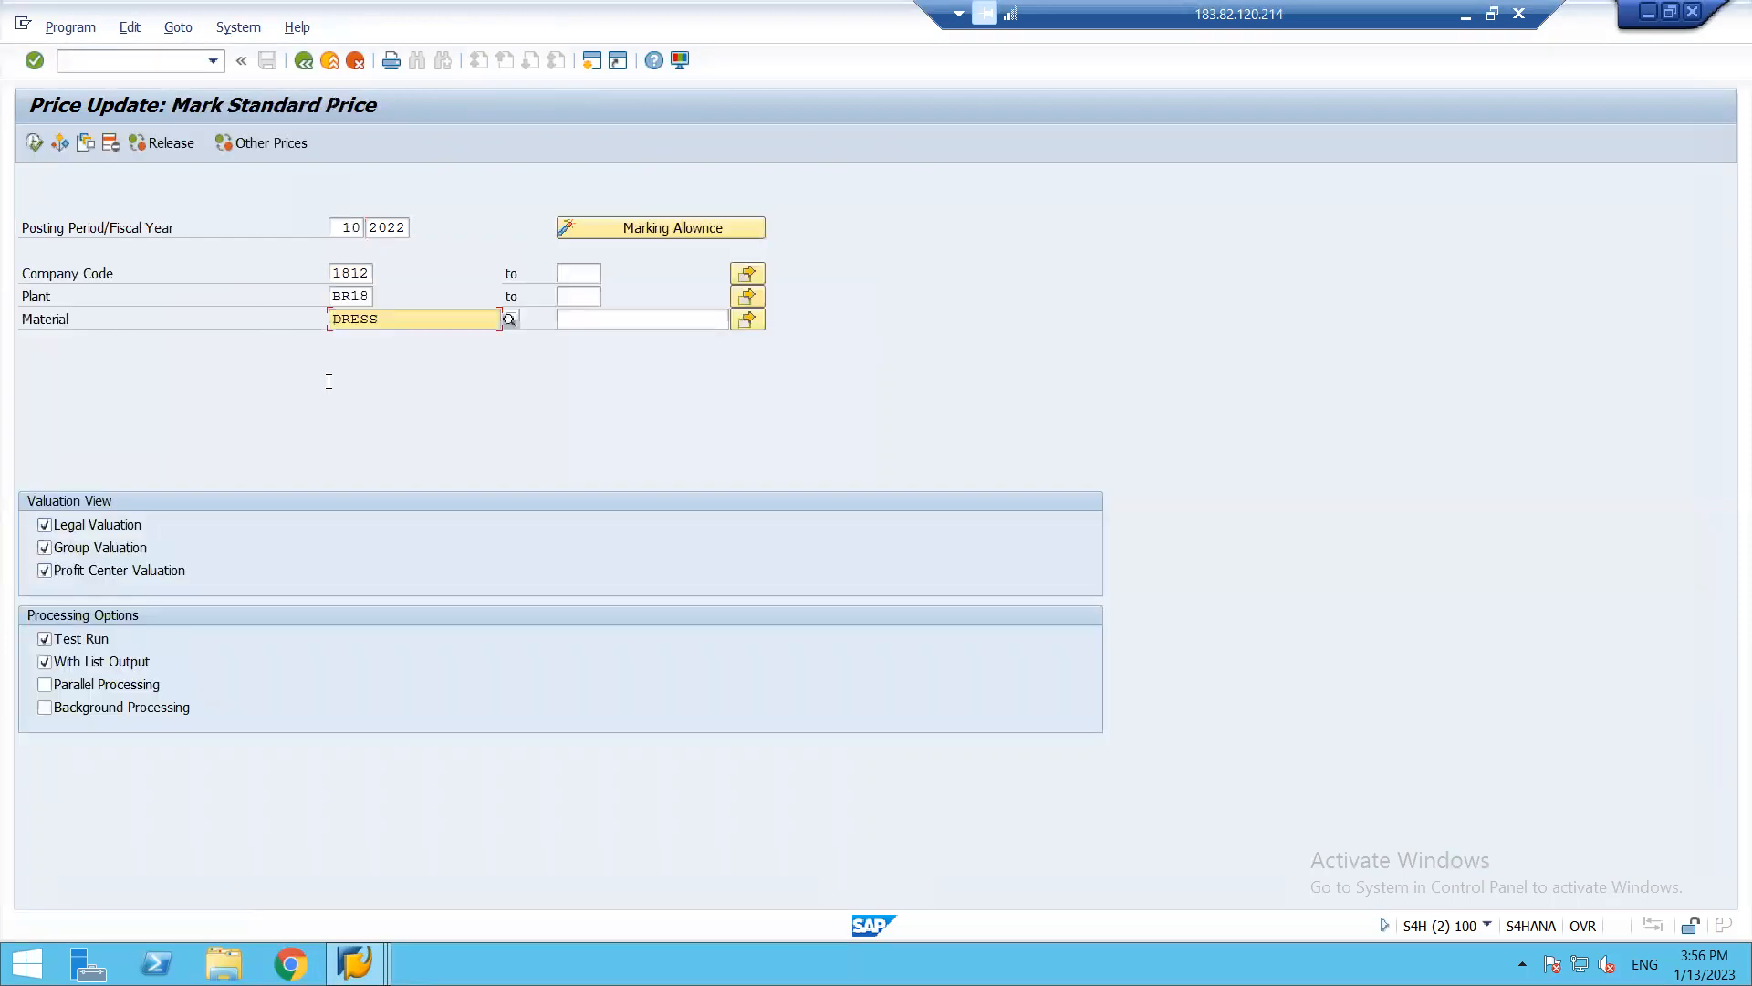
- Execute the marking of DRESS as a test run, check its log and return to the selection screen
click(33, 143)
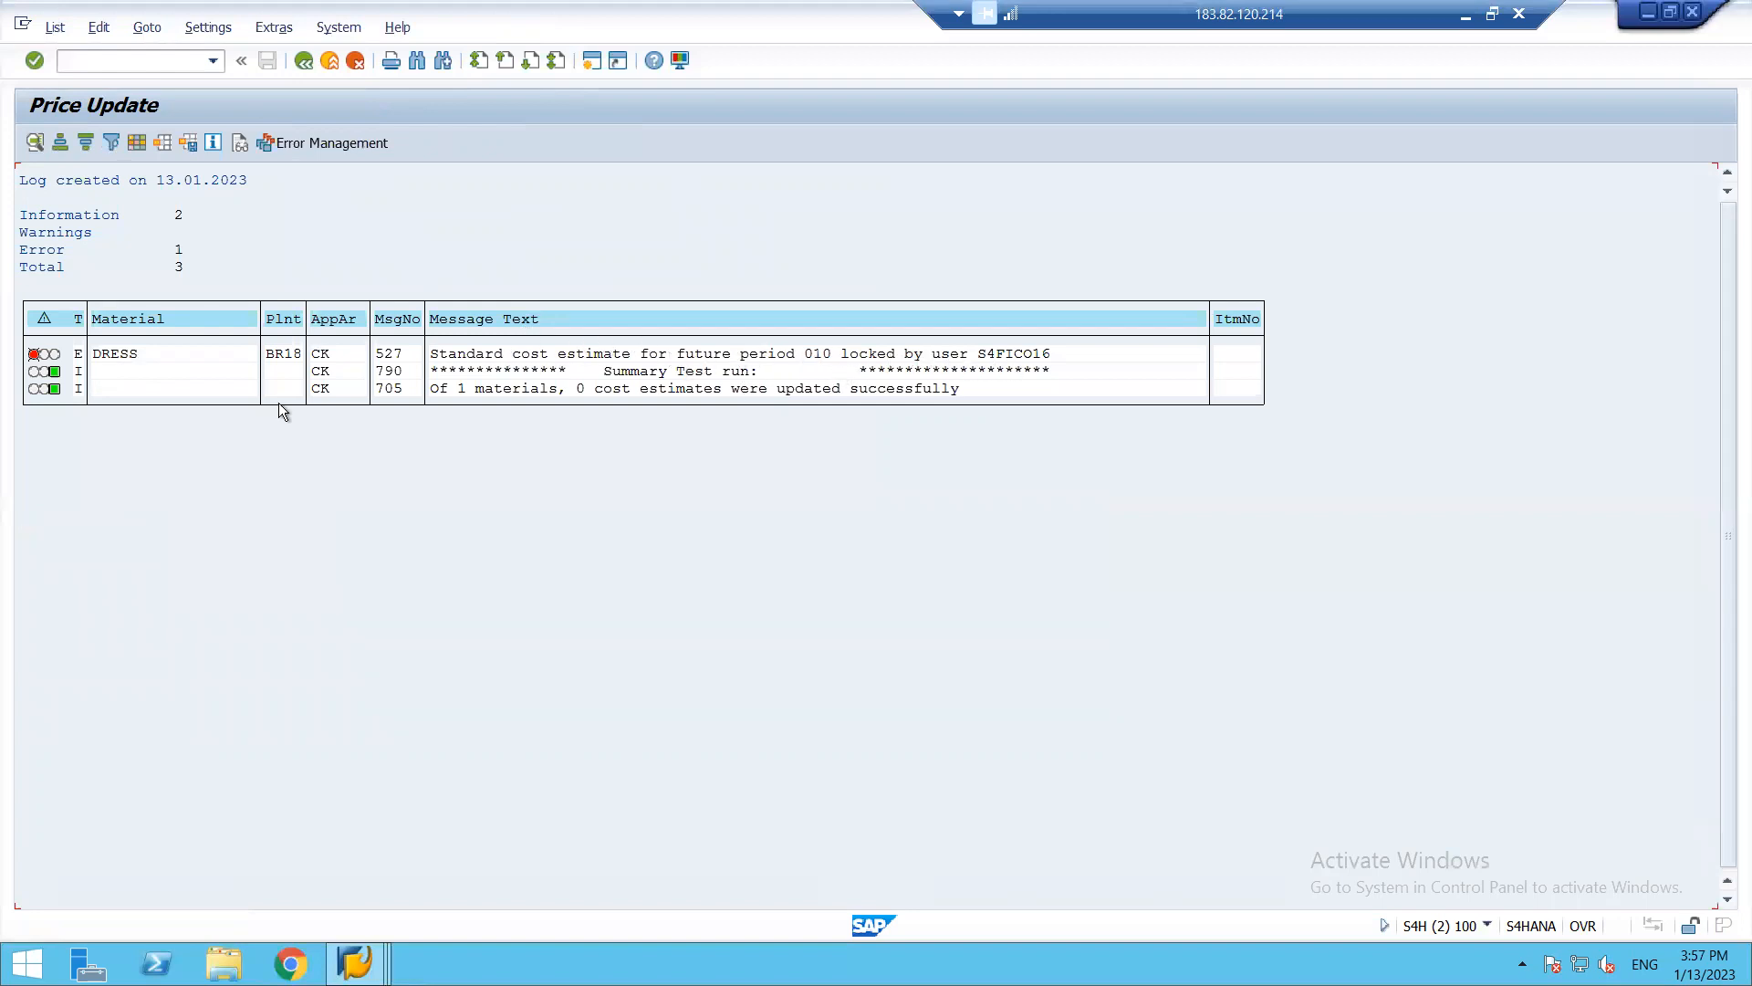
key(F3)
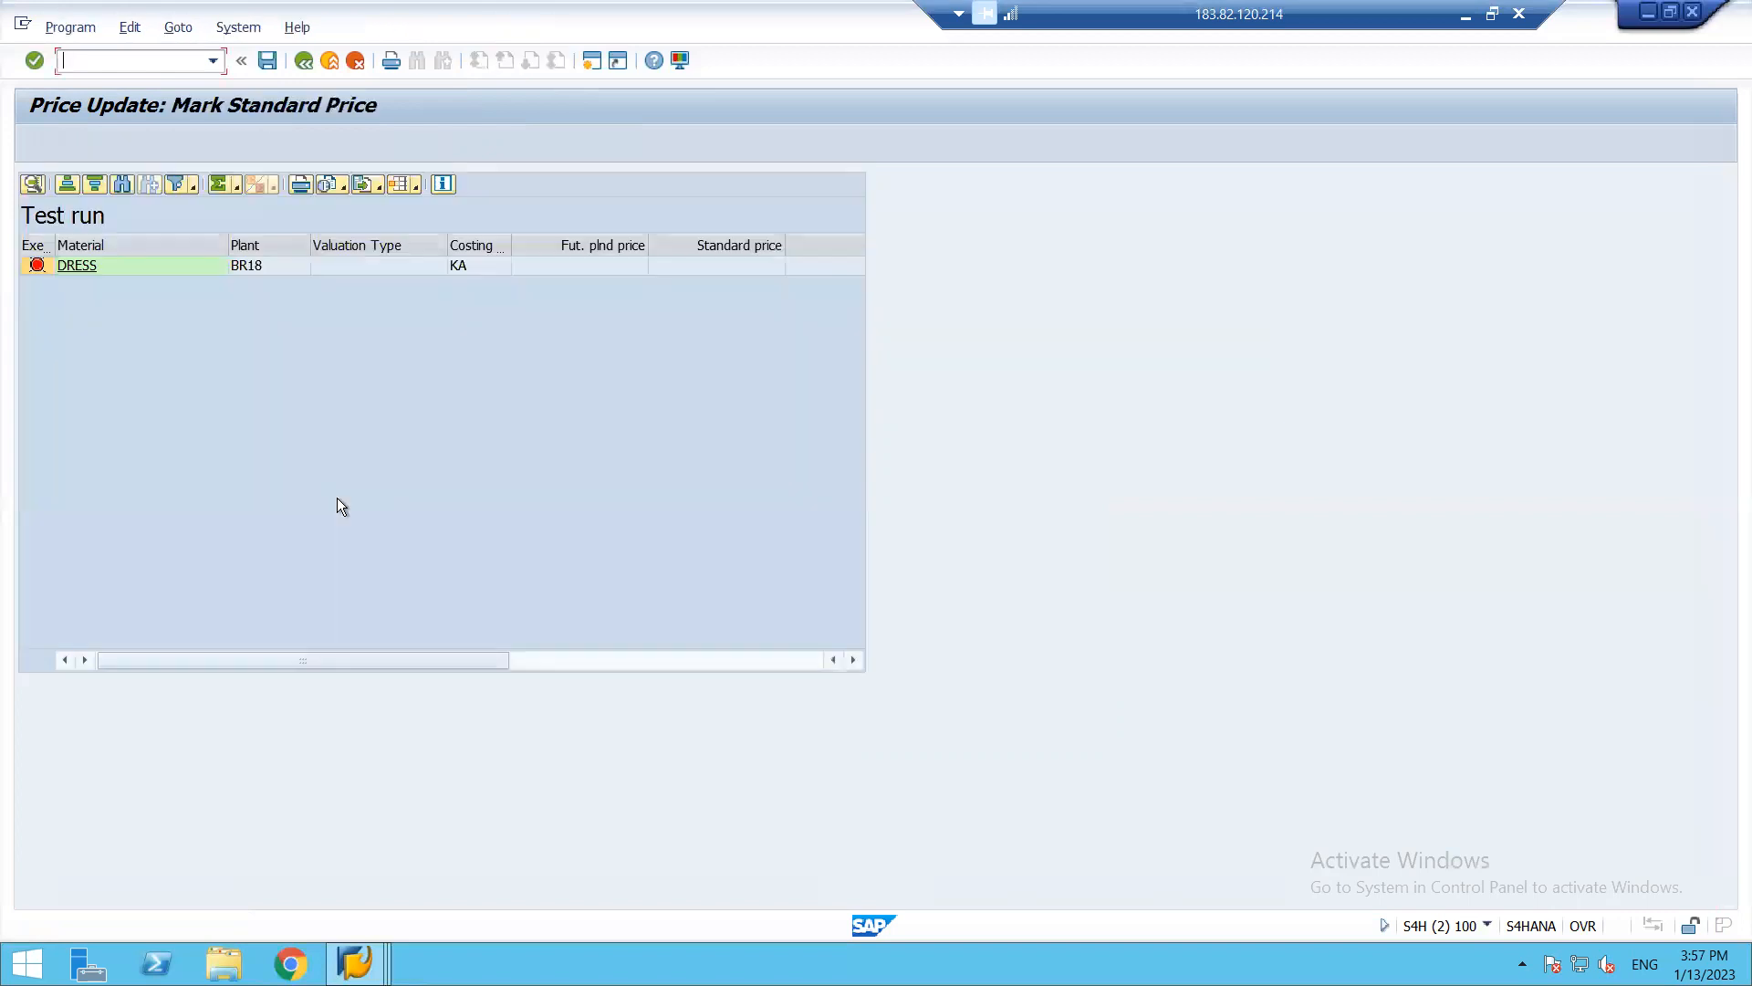
key(F3)
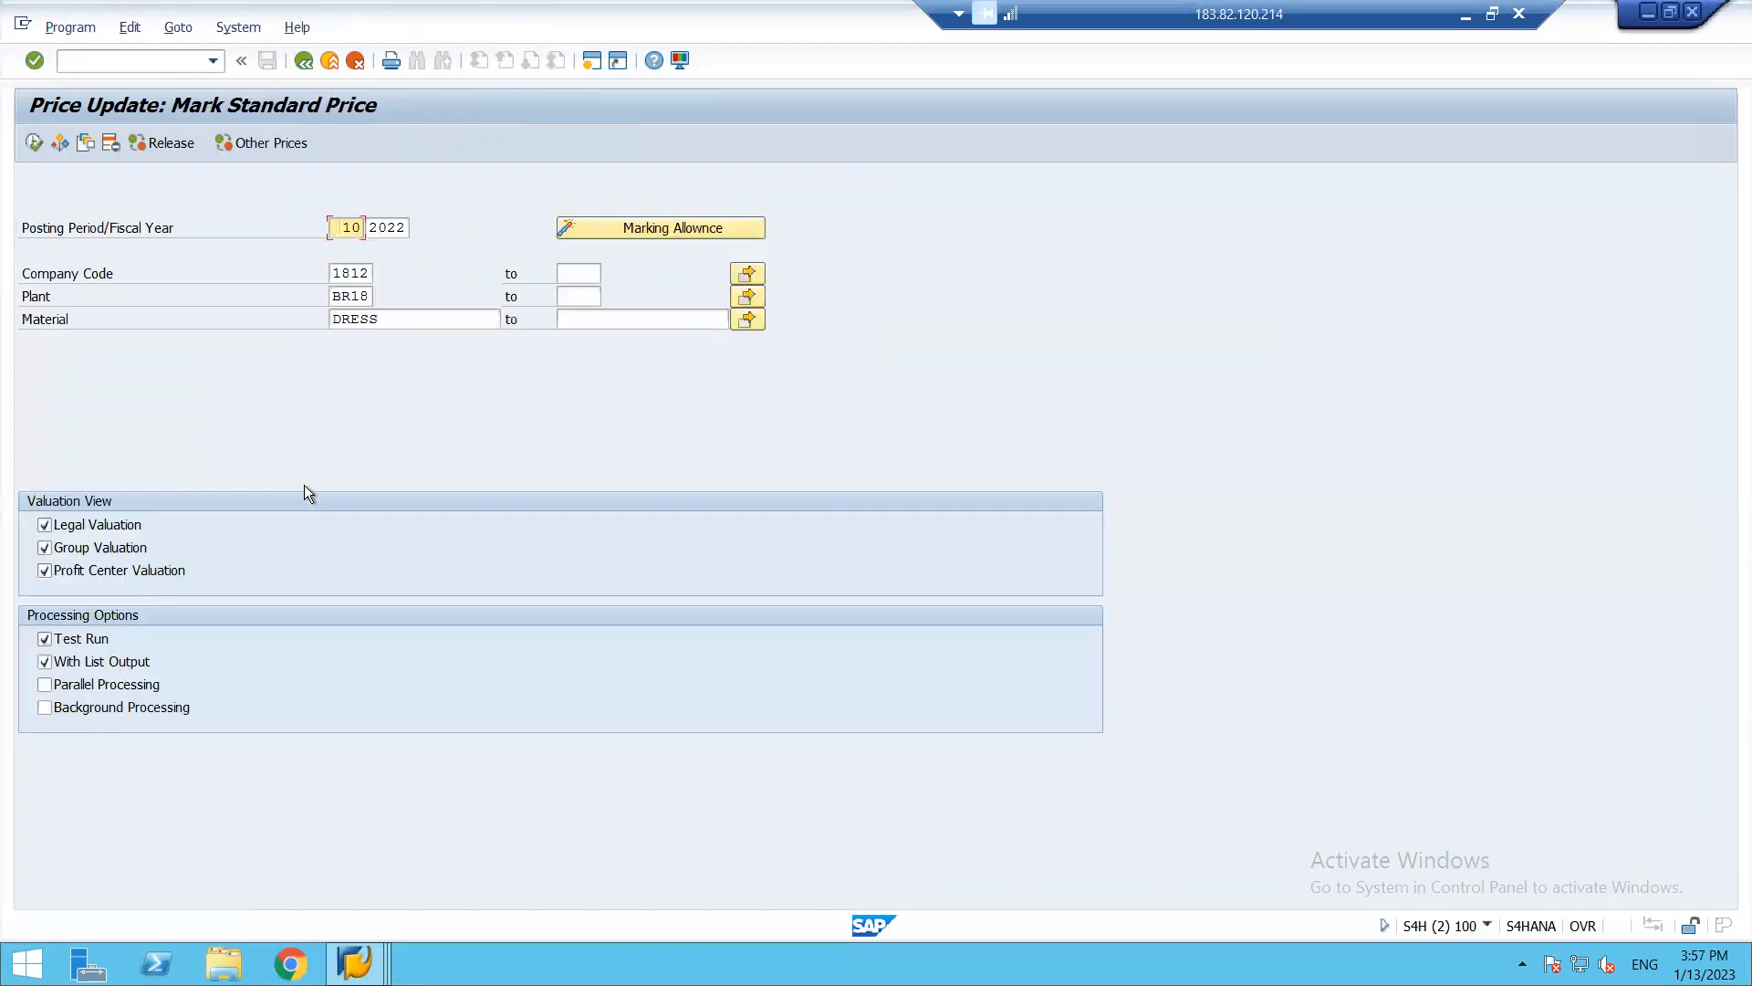
- Start SM12, clear the user name restriction and list the lock entries of client 100
click(126, 58)
text(/nsm12)
key(Return)
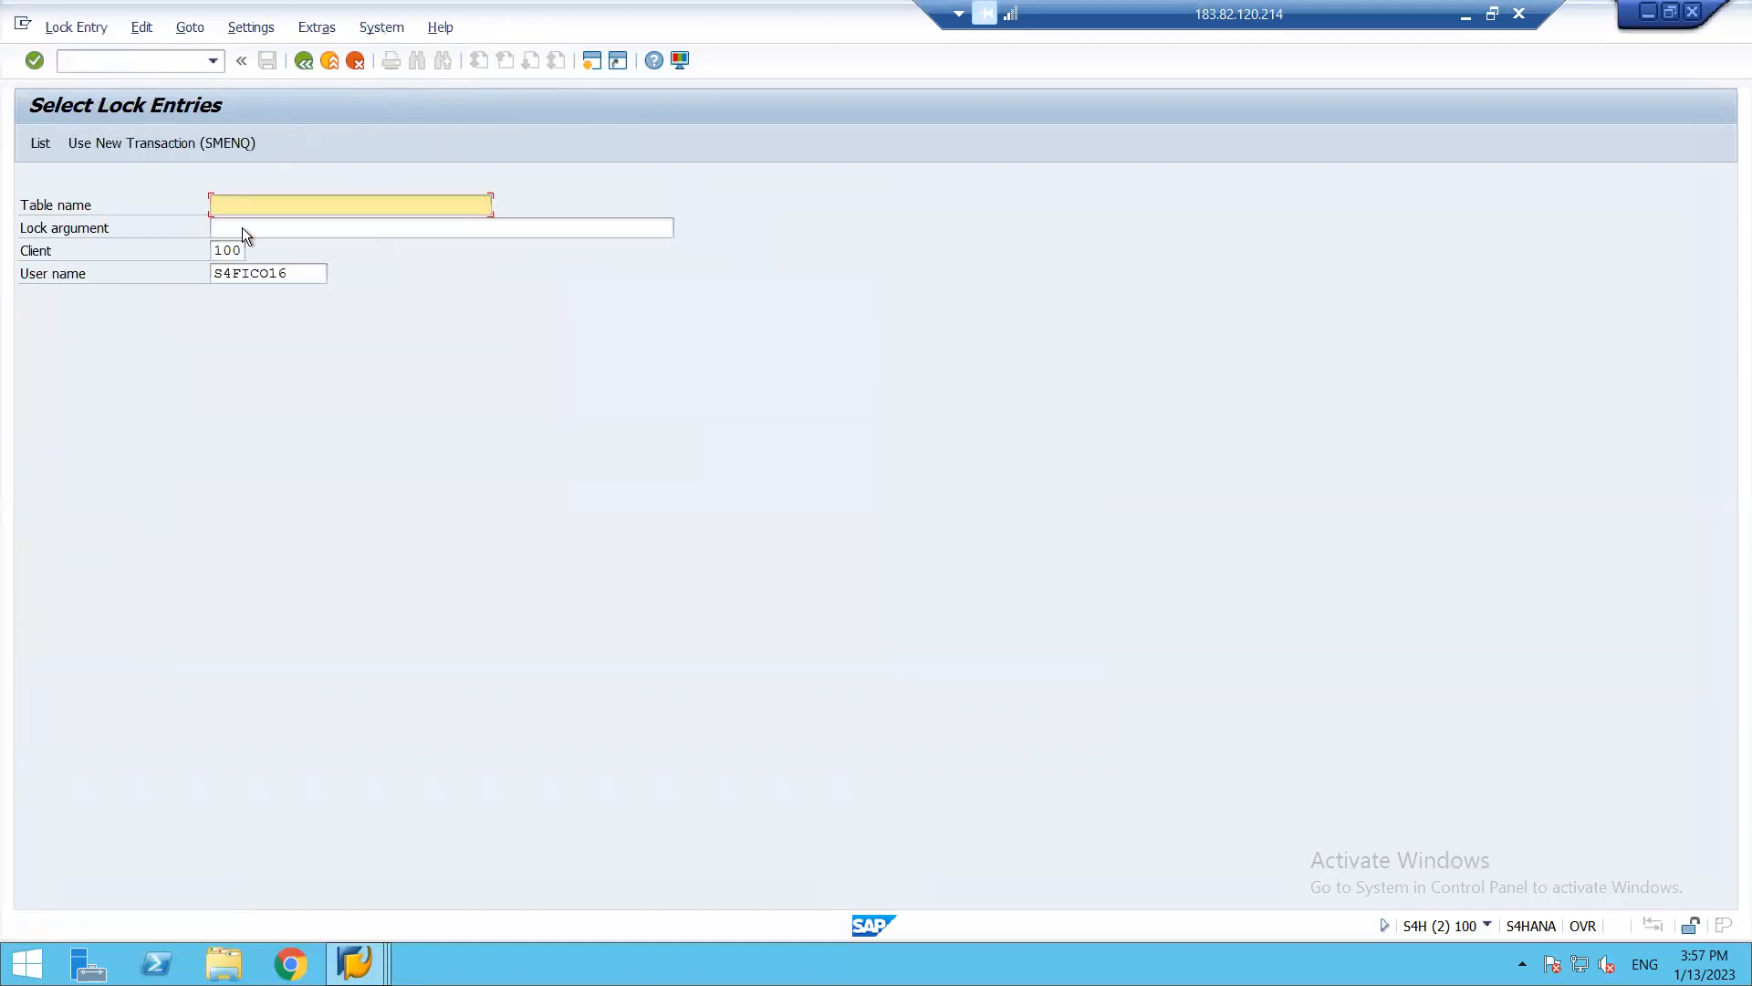
drag(285, 272, 164, 274)
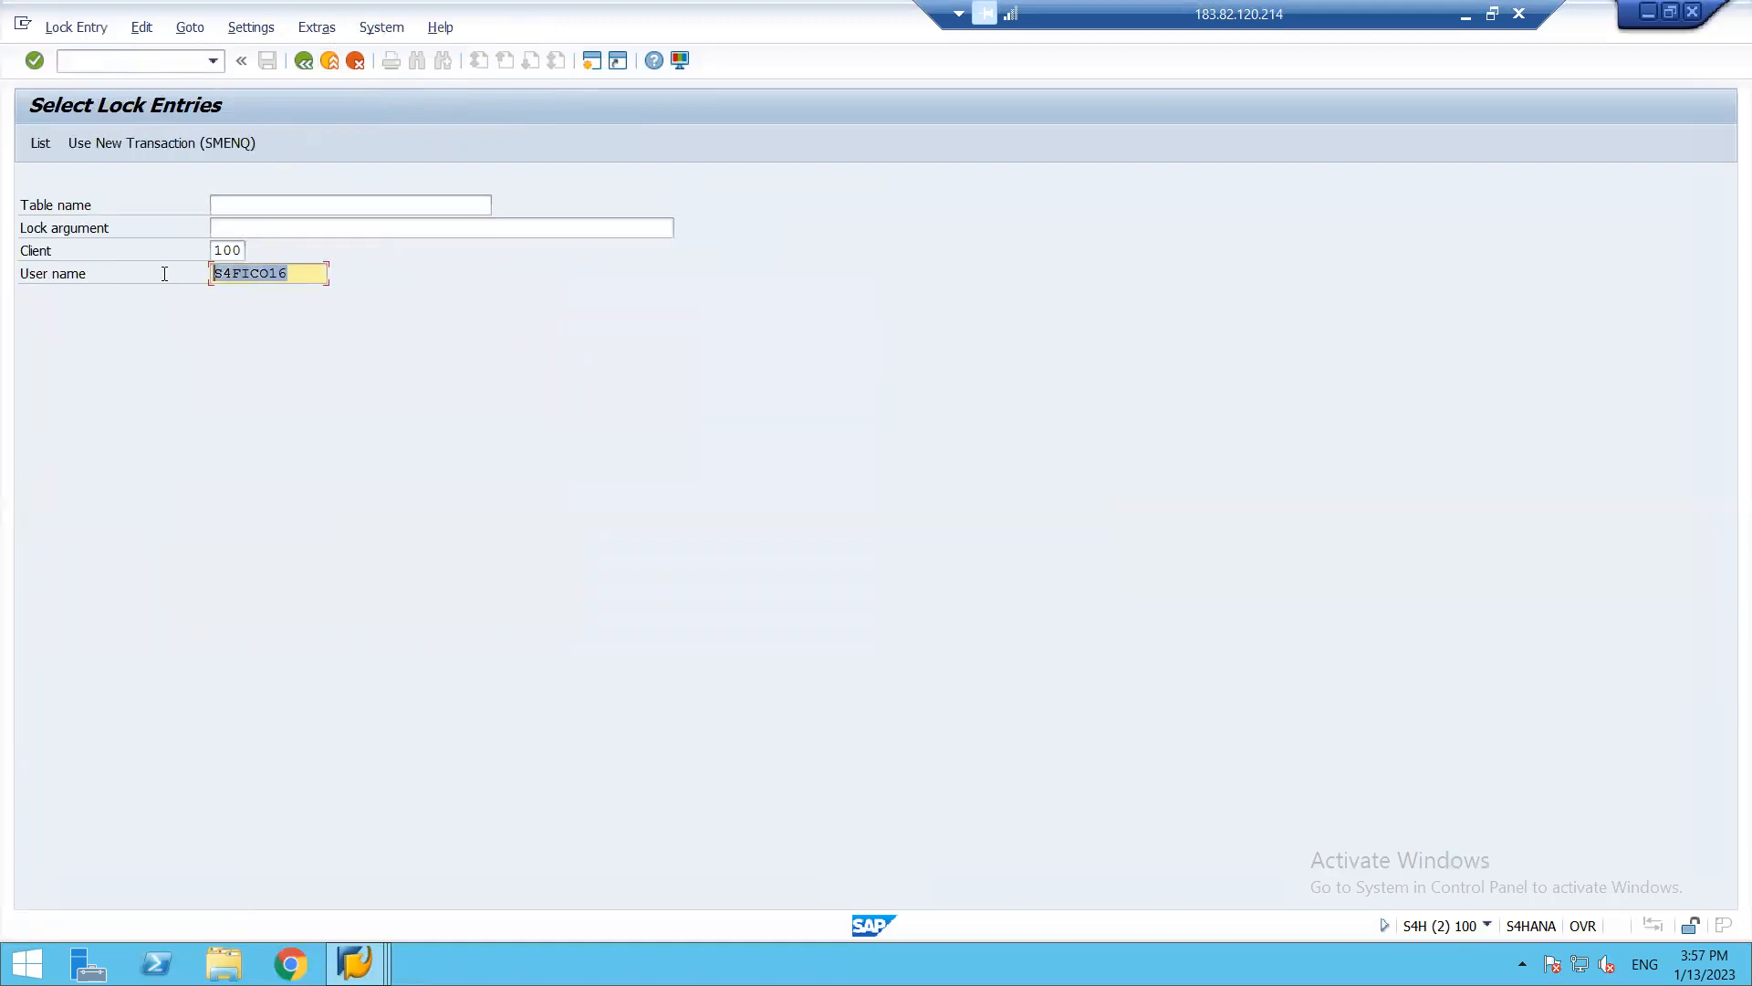
key(Delete)
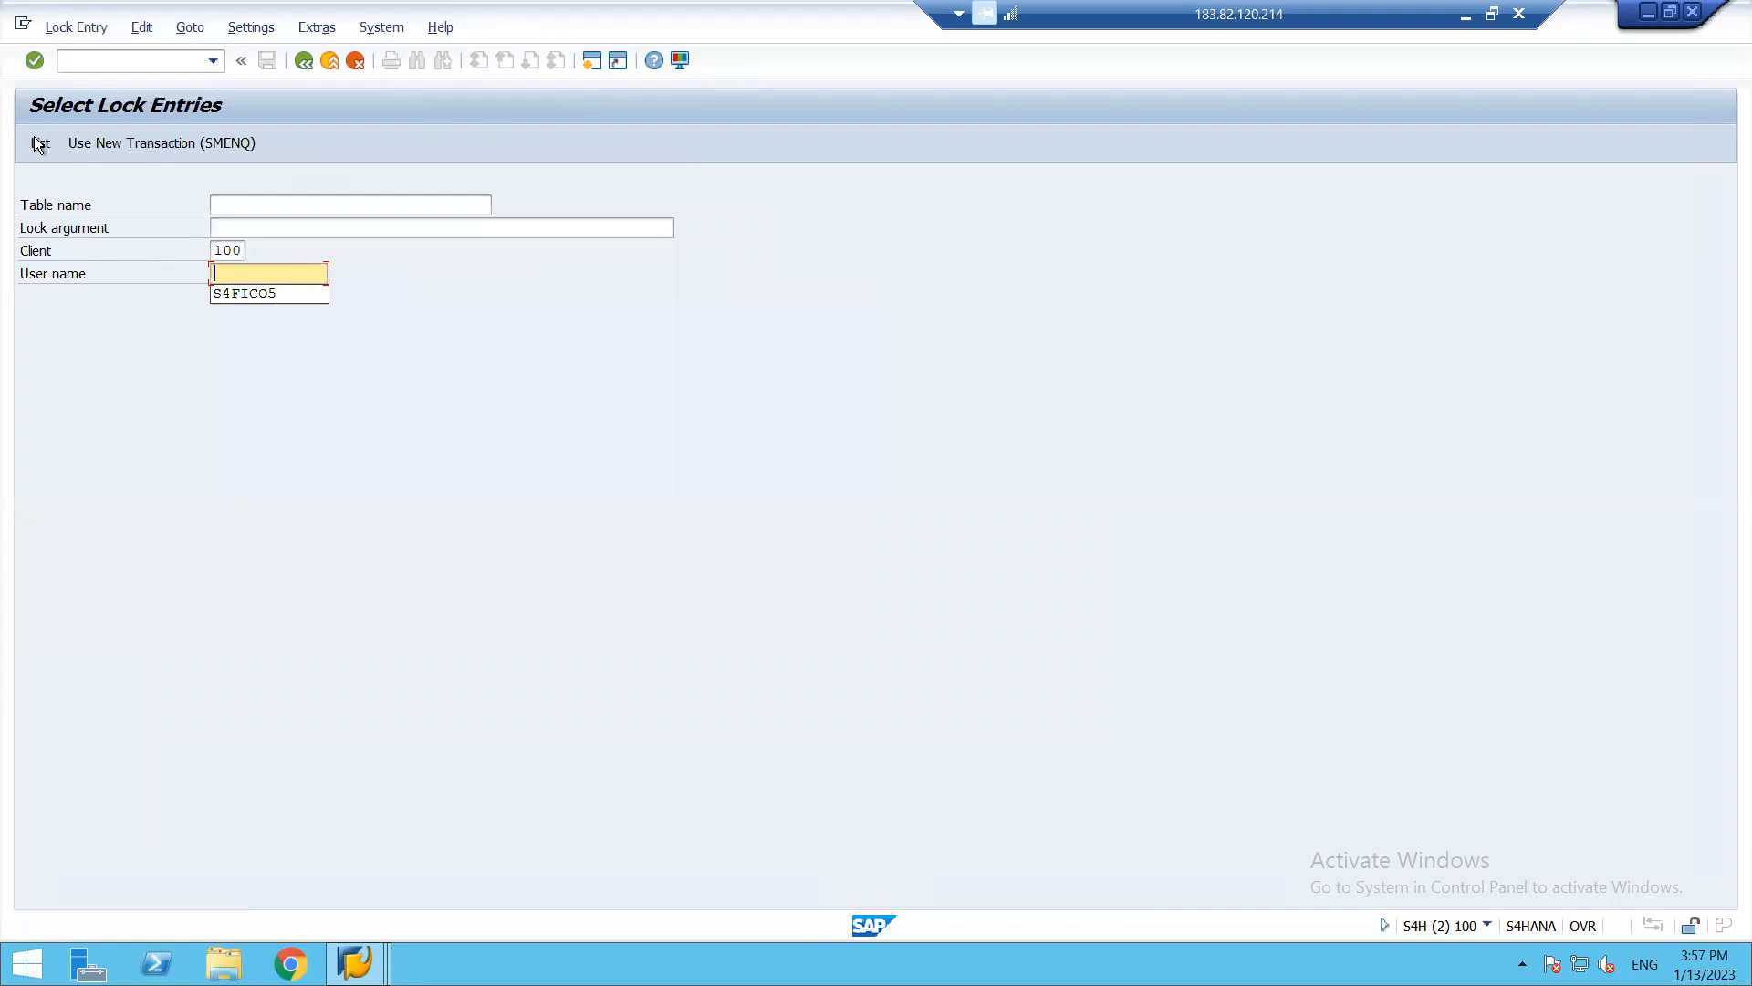
click(41, 145)
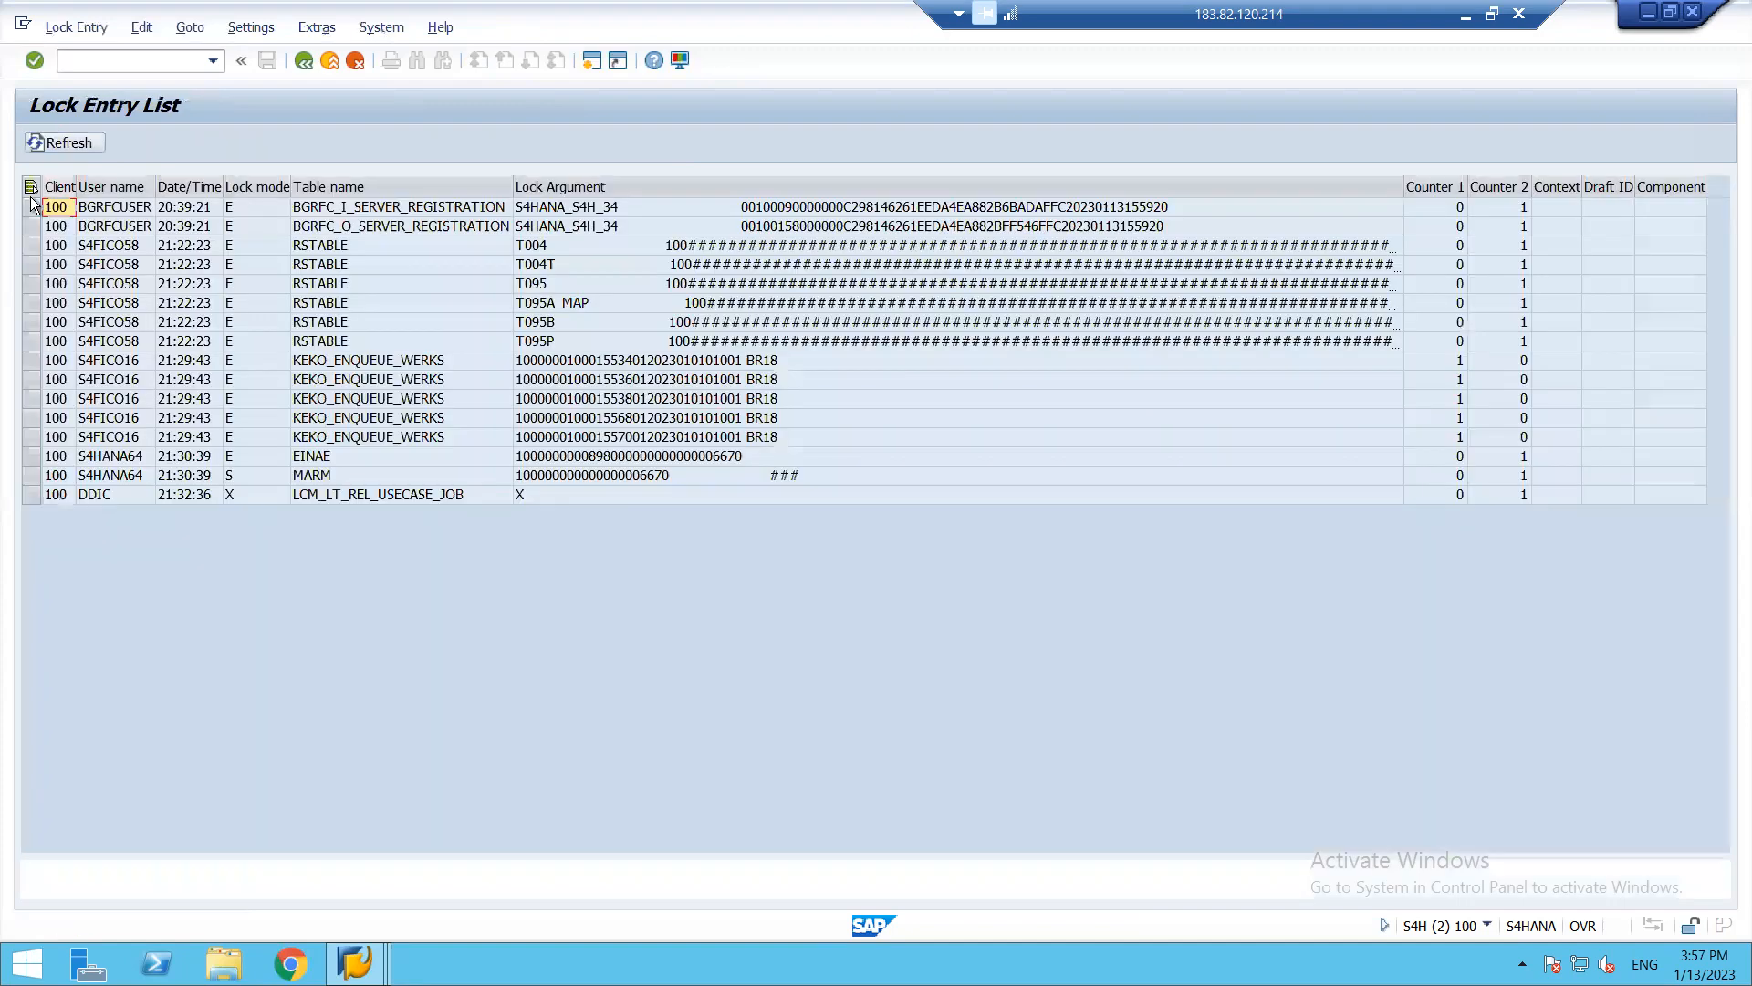
- Select all listed lock entries, delete them and close the explanation of the deletion
drag(33, 206, 97, 571)
click(200, 143)
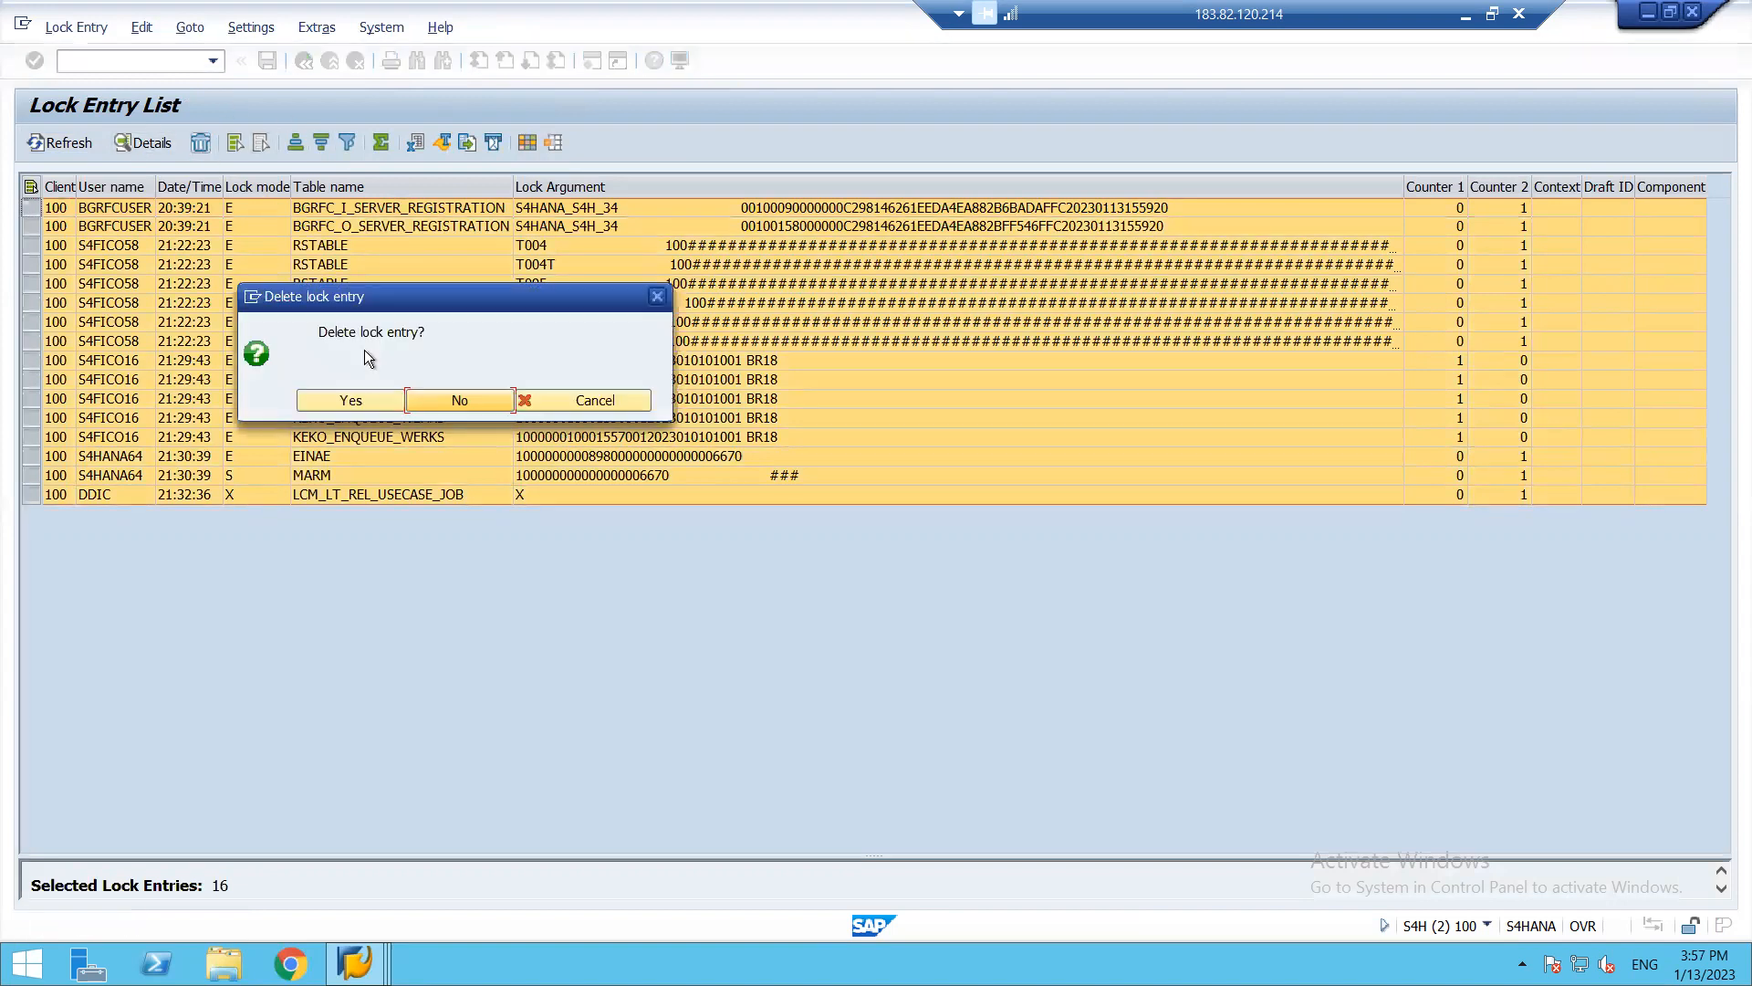
click(375, 402)
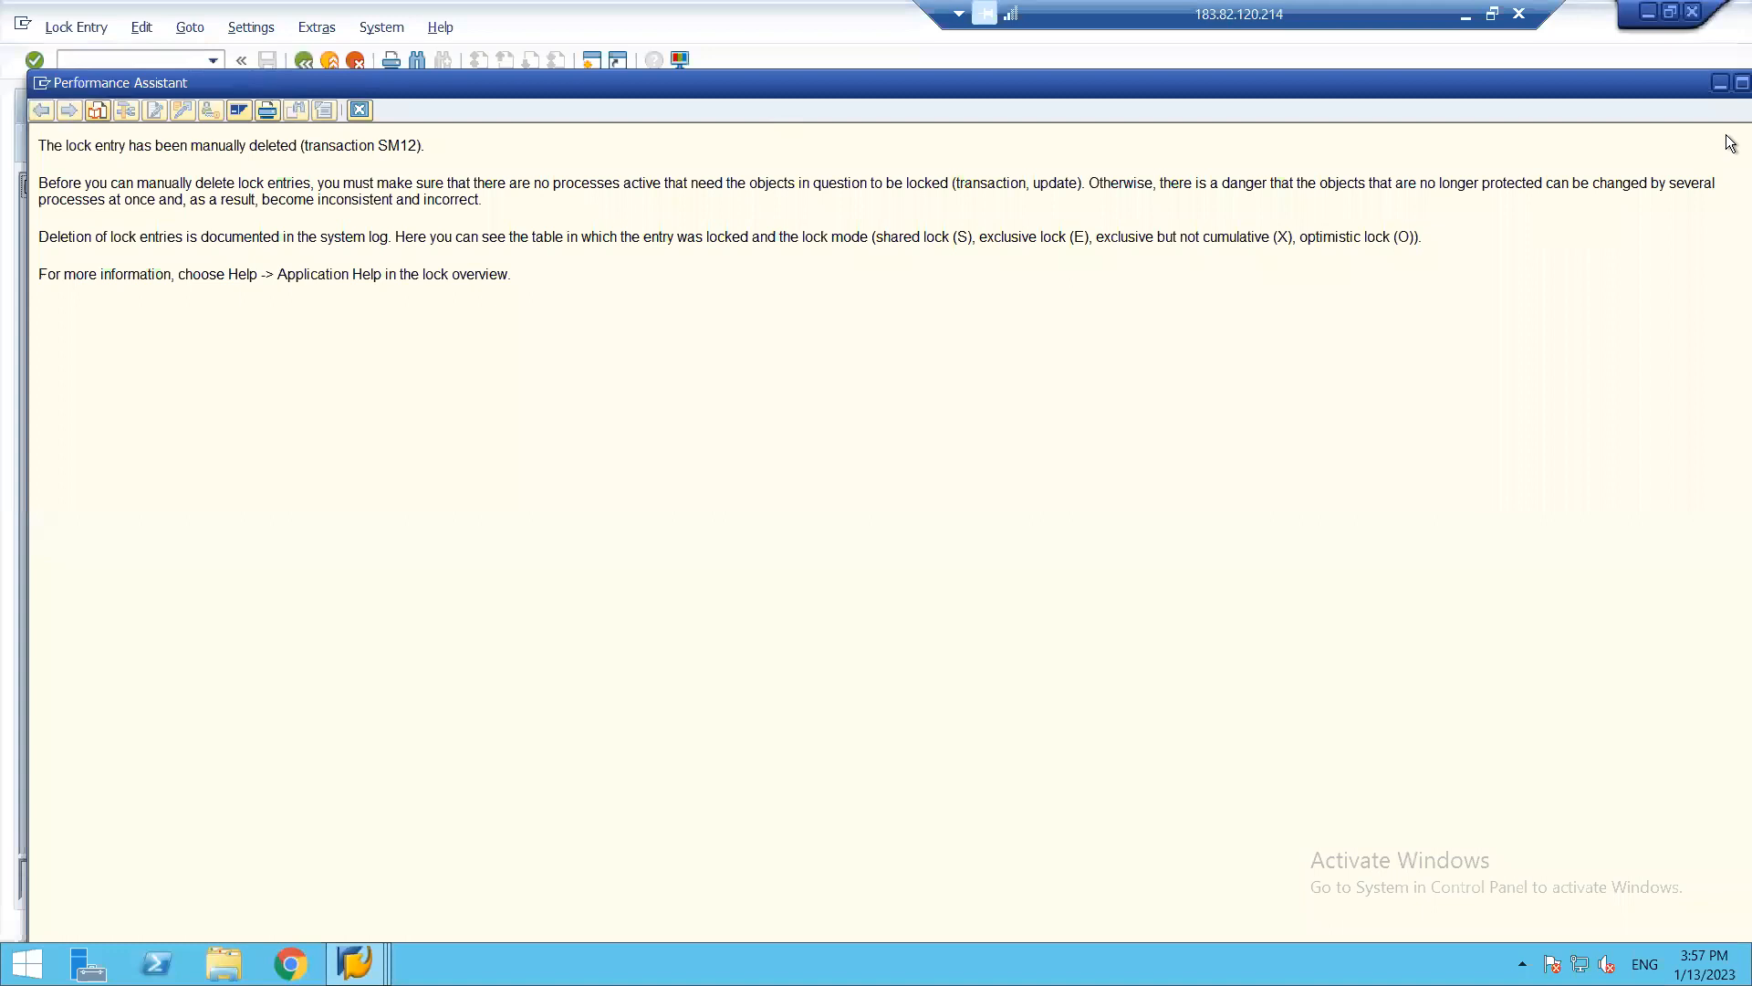
click(1737, 83)
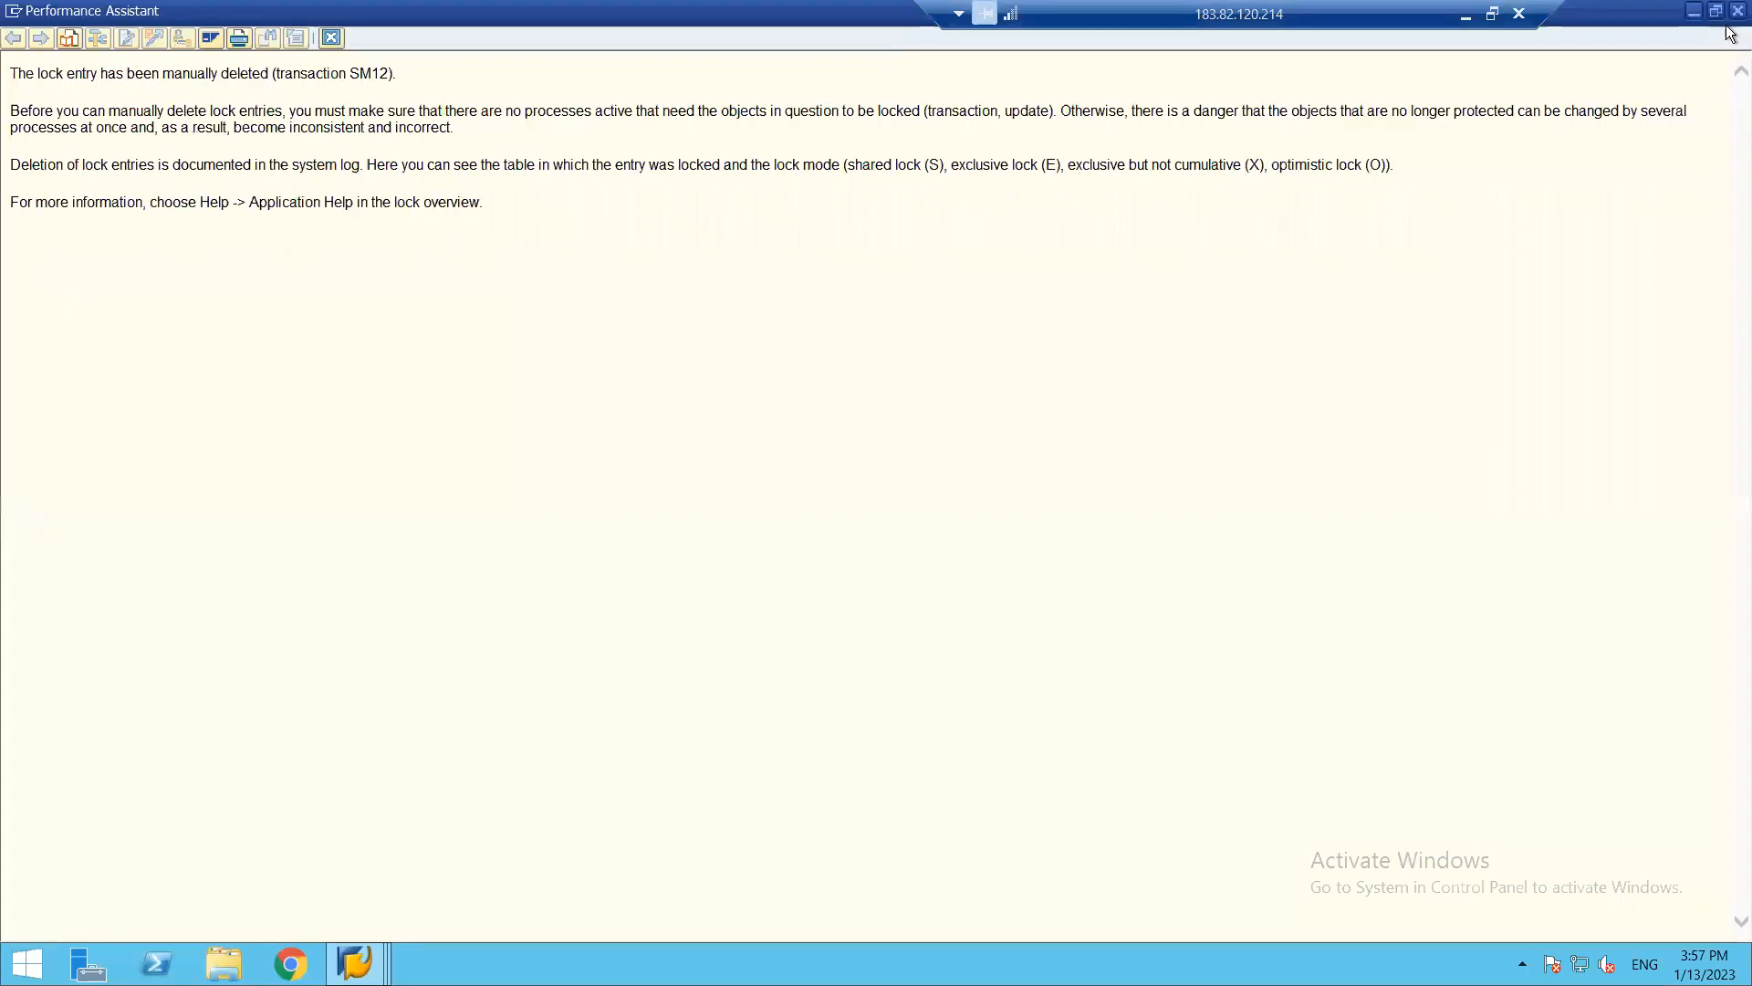
click(1737, 8)
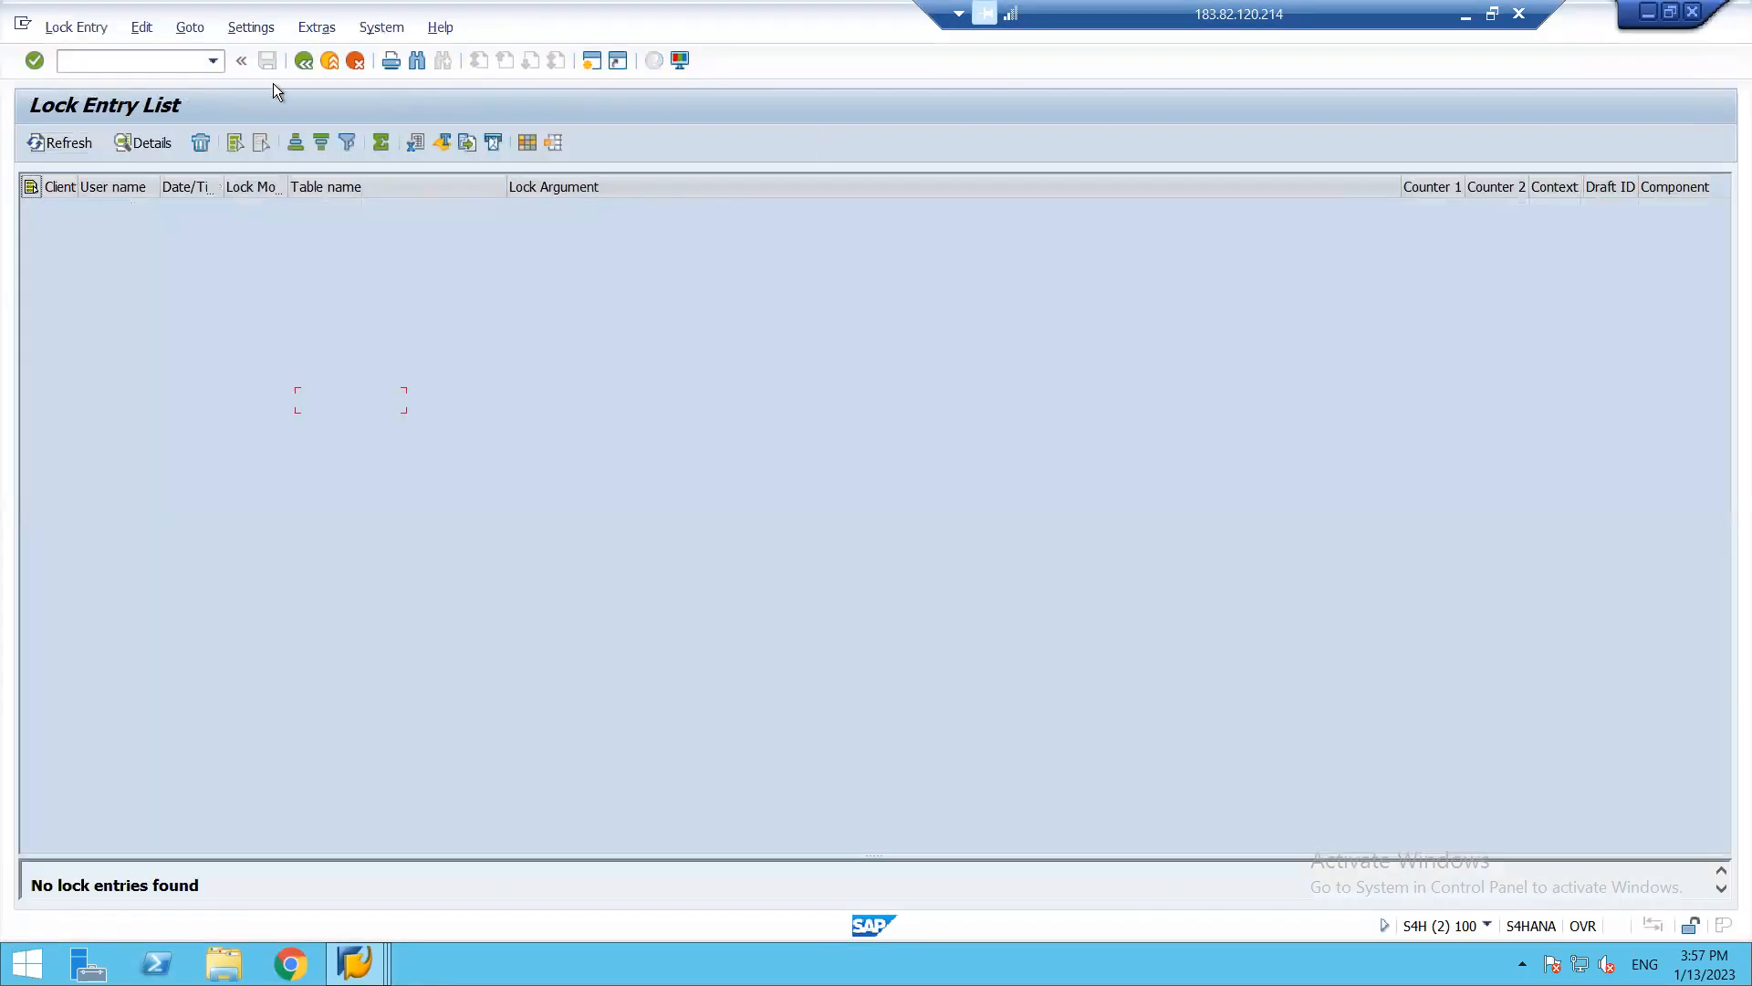
- Reopen CK24 and execute the marking test run for period 10/2022 without company code, plant or material
text(/nck24)
key(Return)
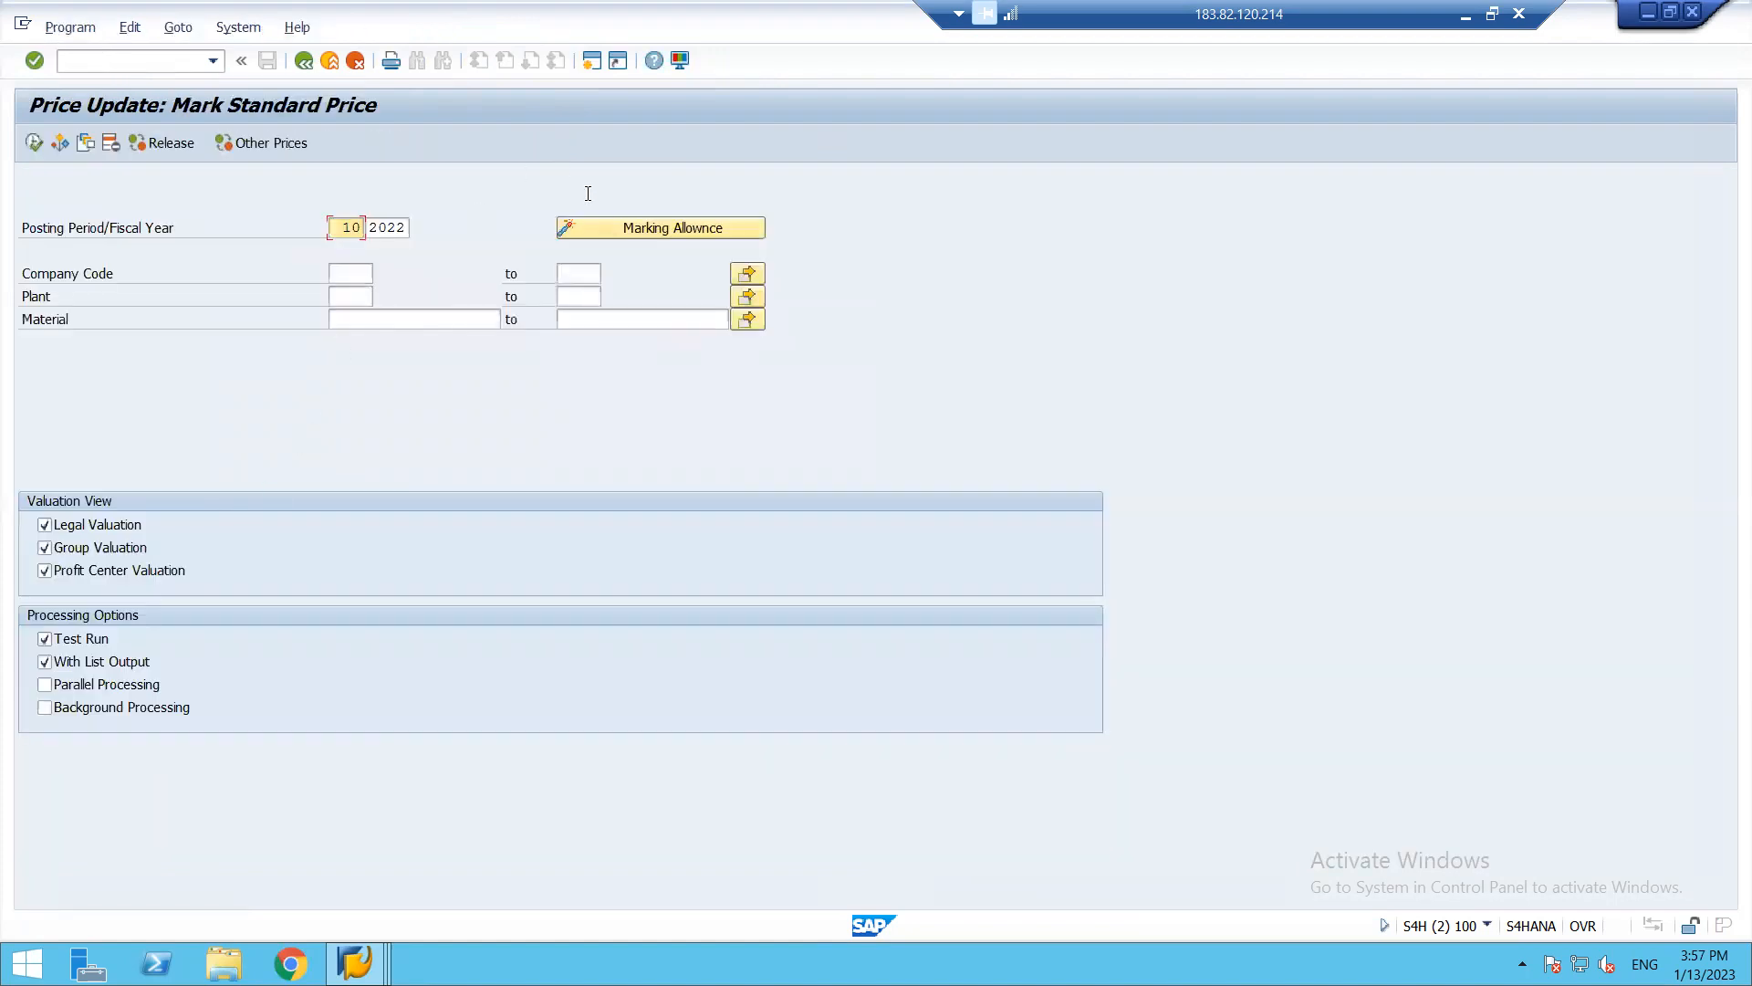
click(40, 145)
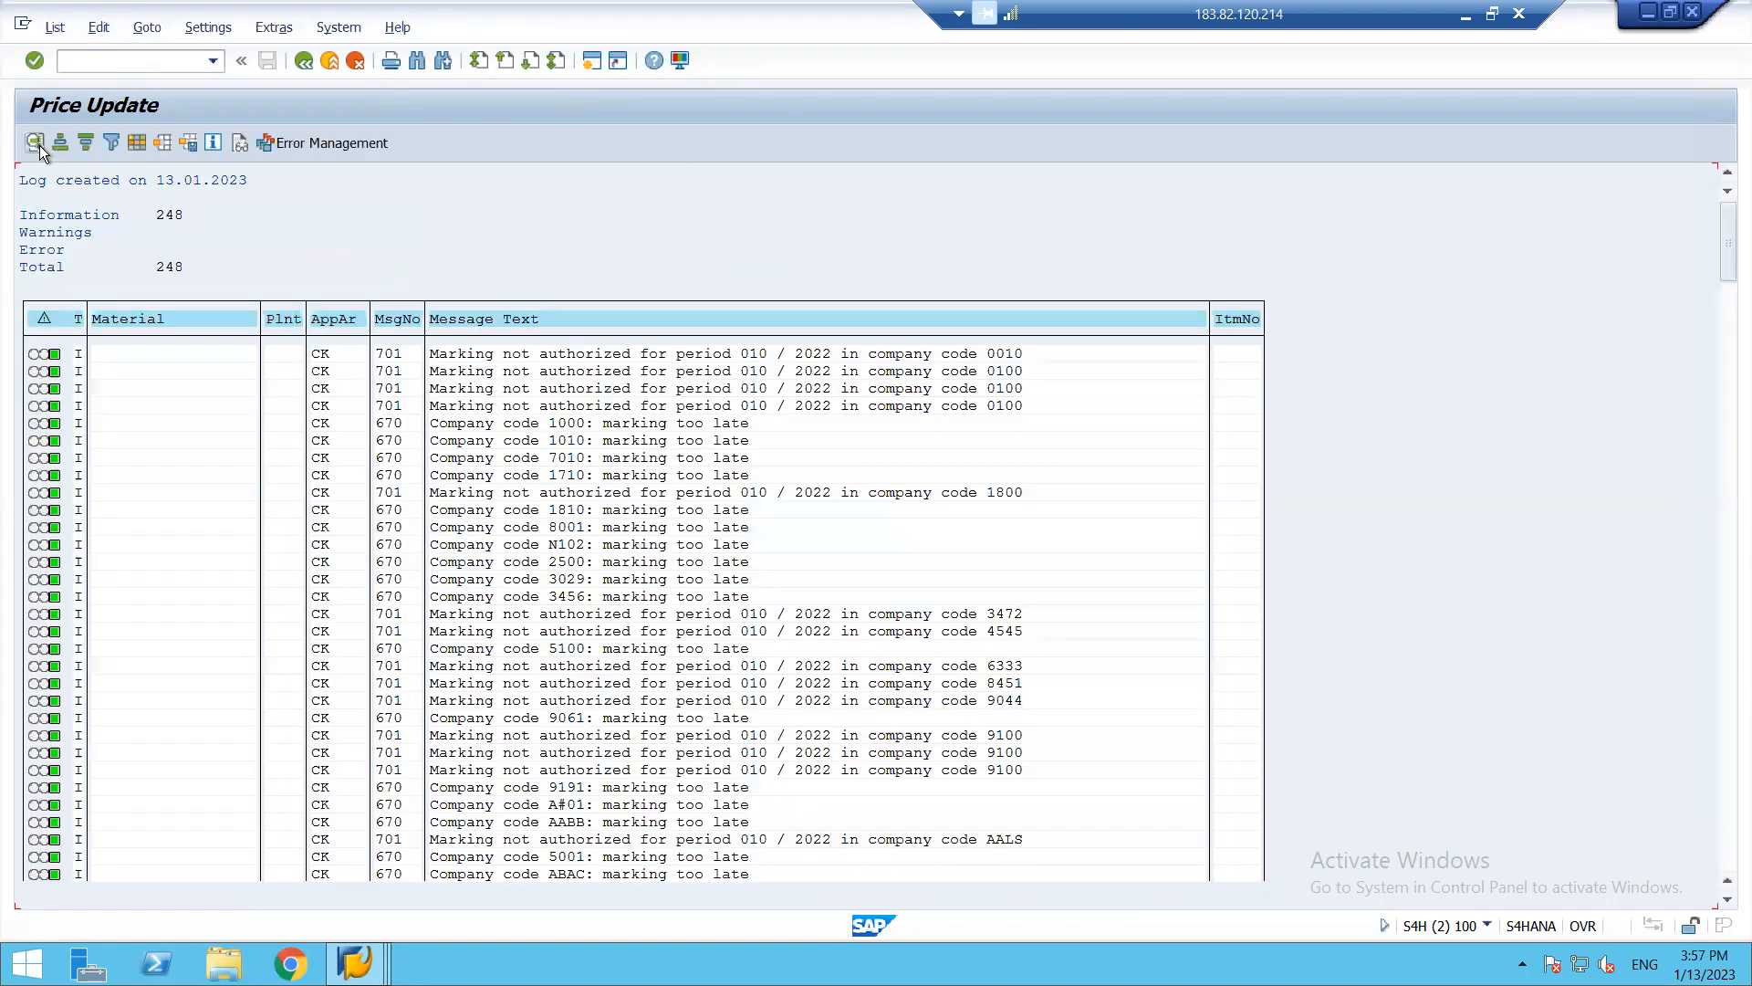
- Leave the marking test run results and restrict the selection to company code 1812, plant BR18 and material DRESS
click(304, 60)
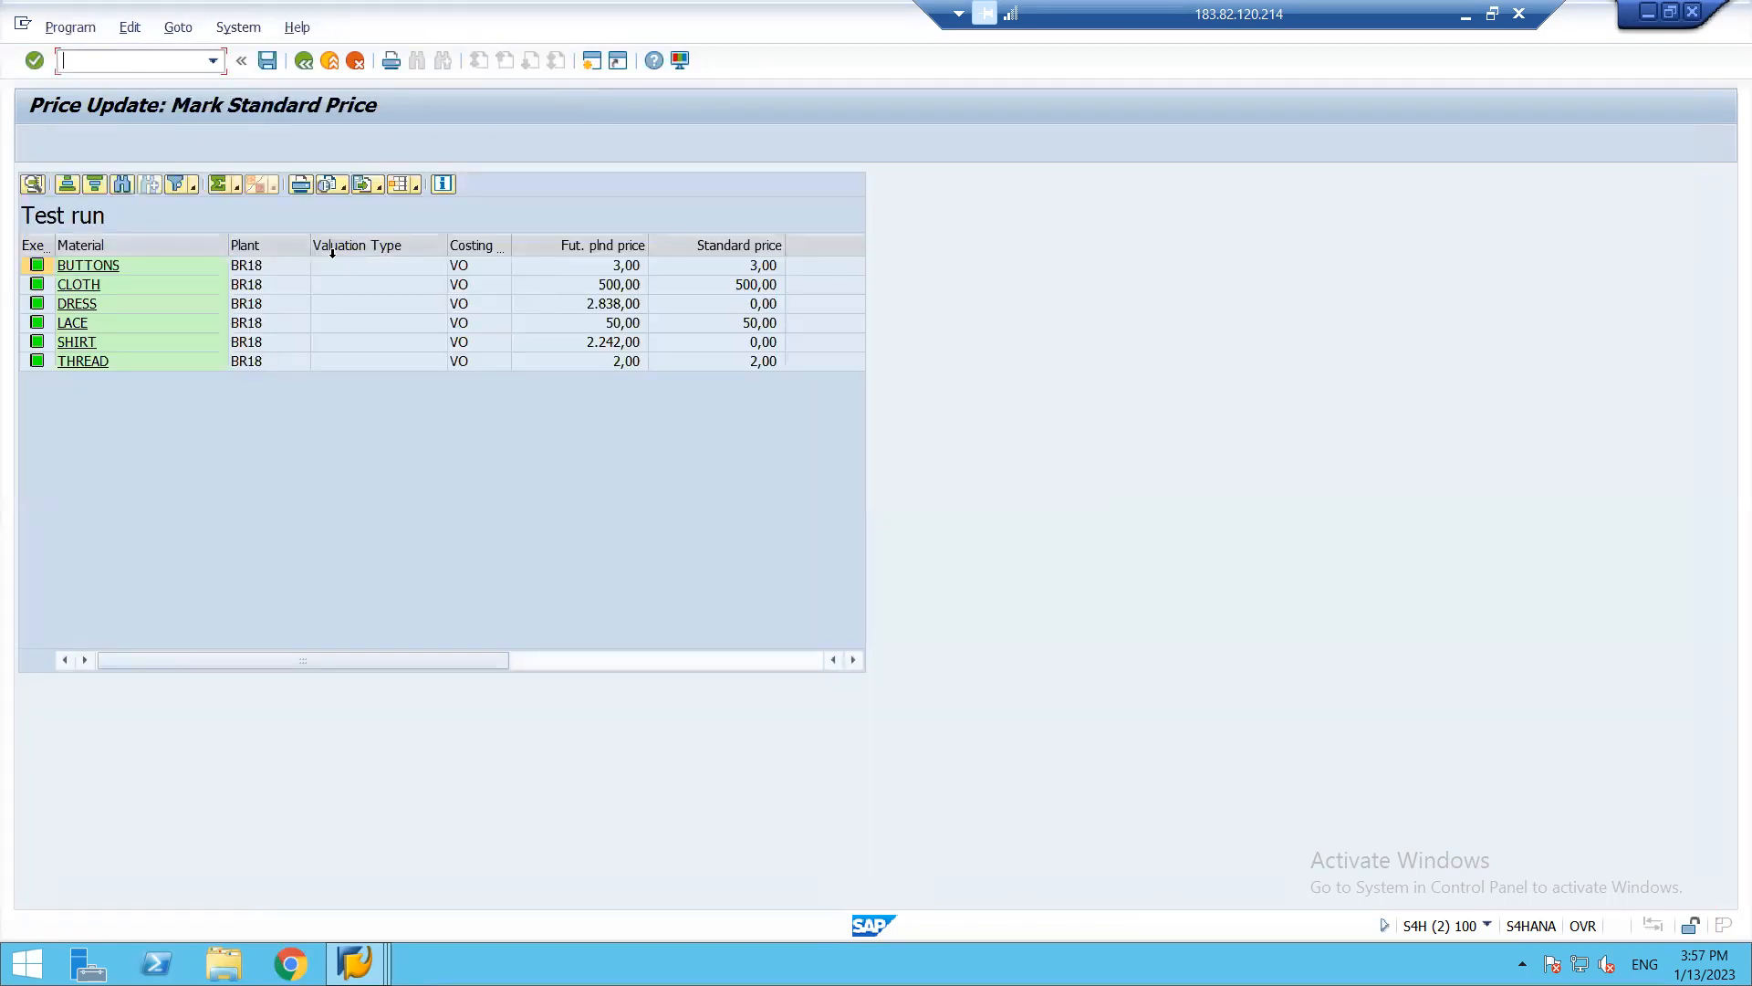
key(F3)
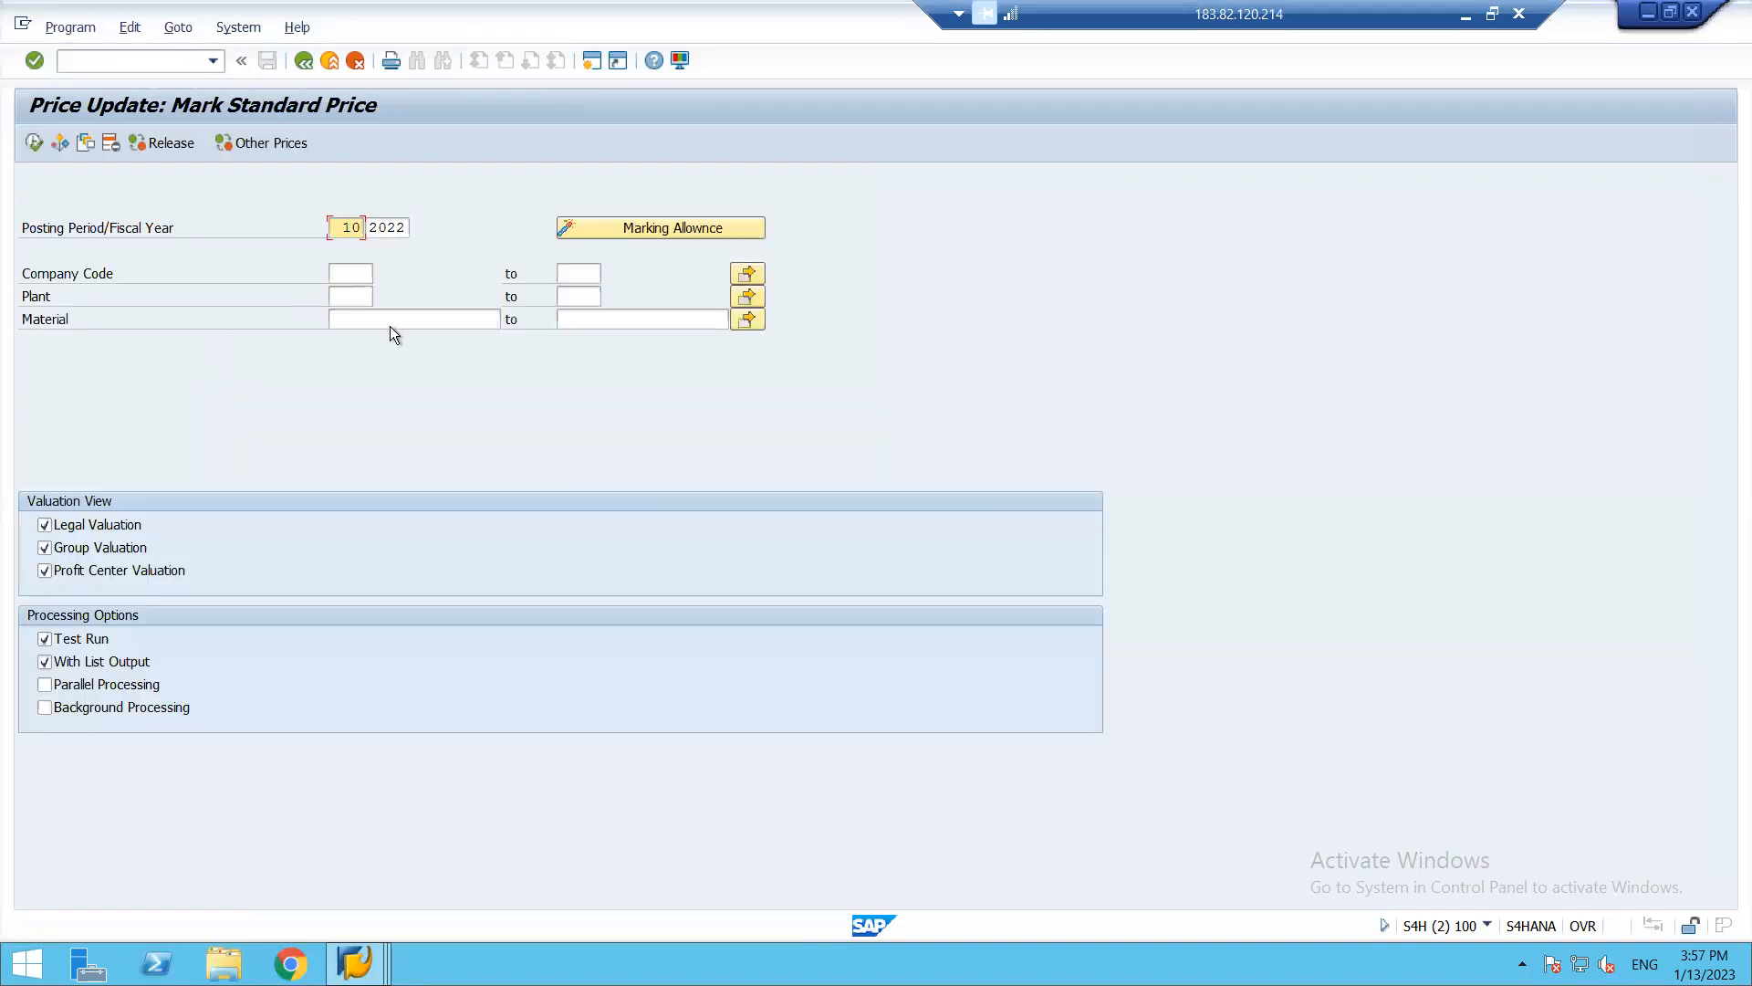
click(352, 269)
text(1812)
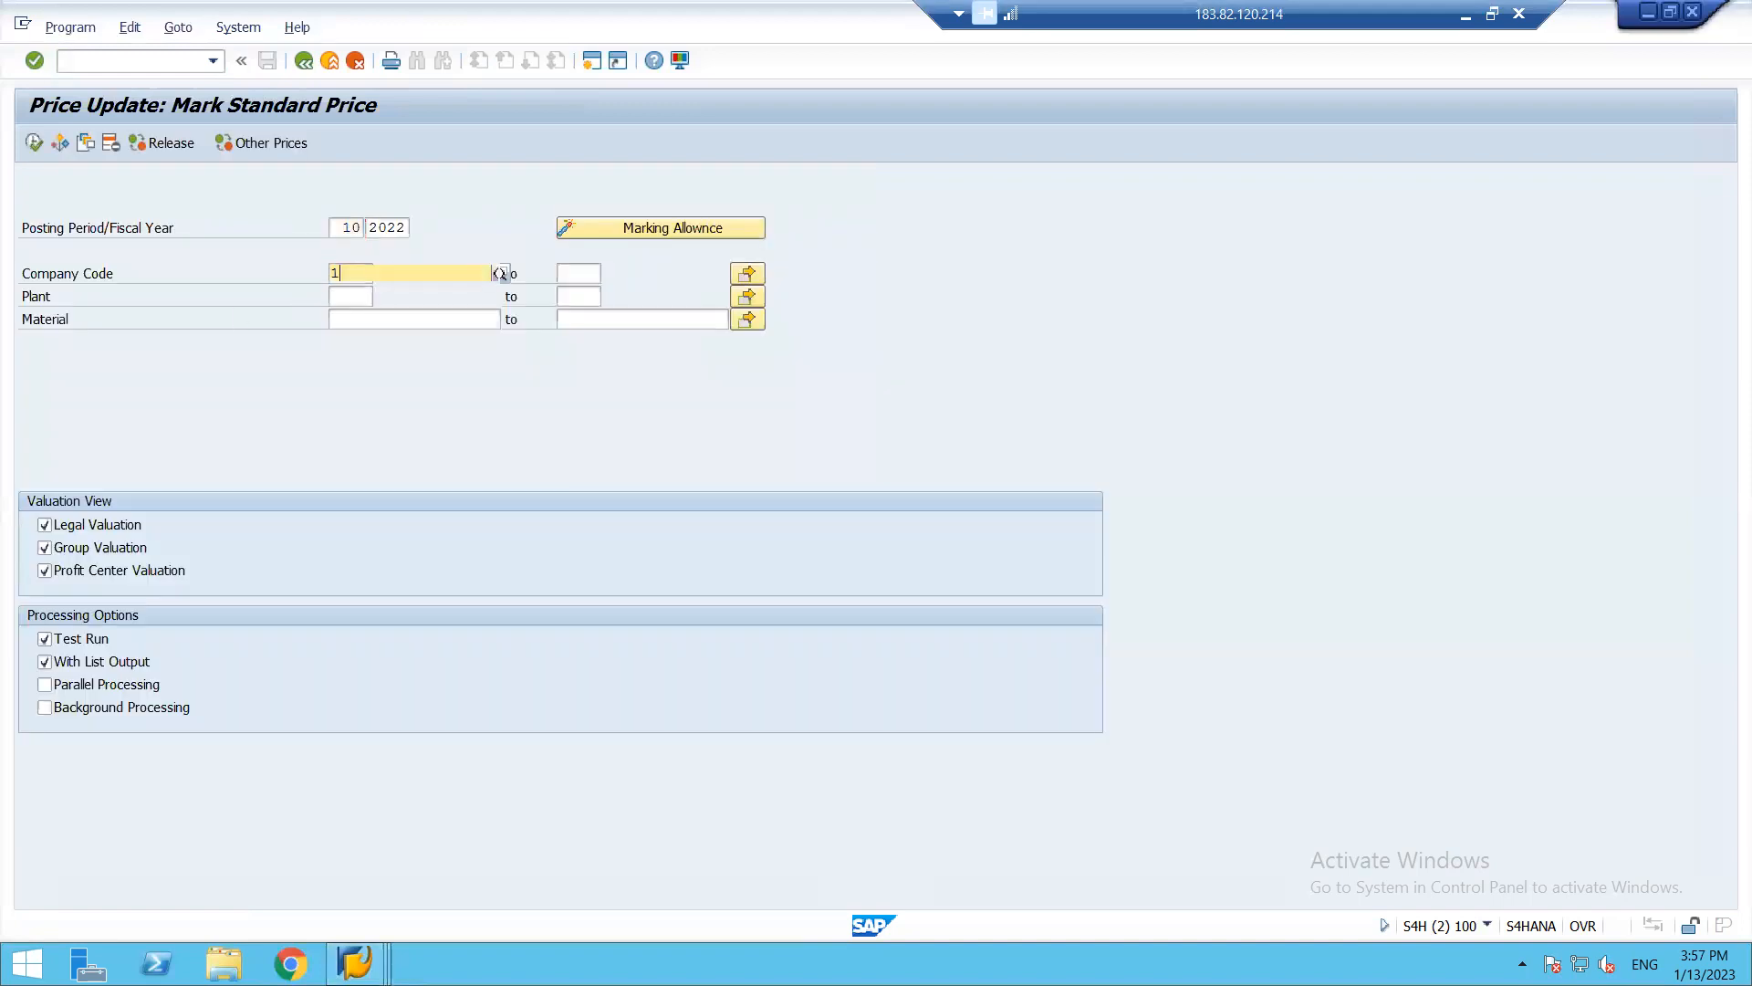
click(501, 274)
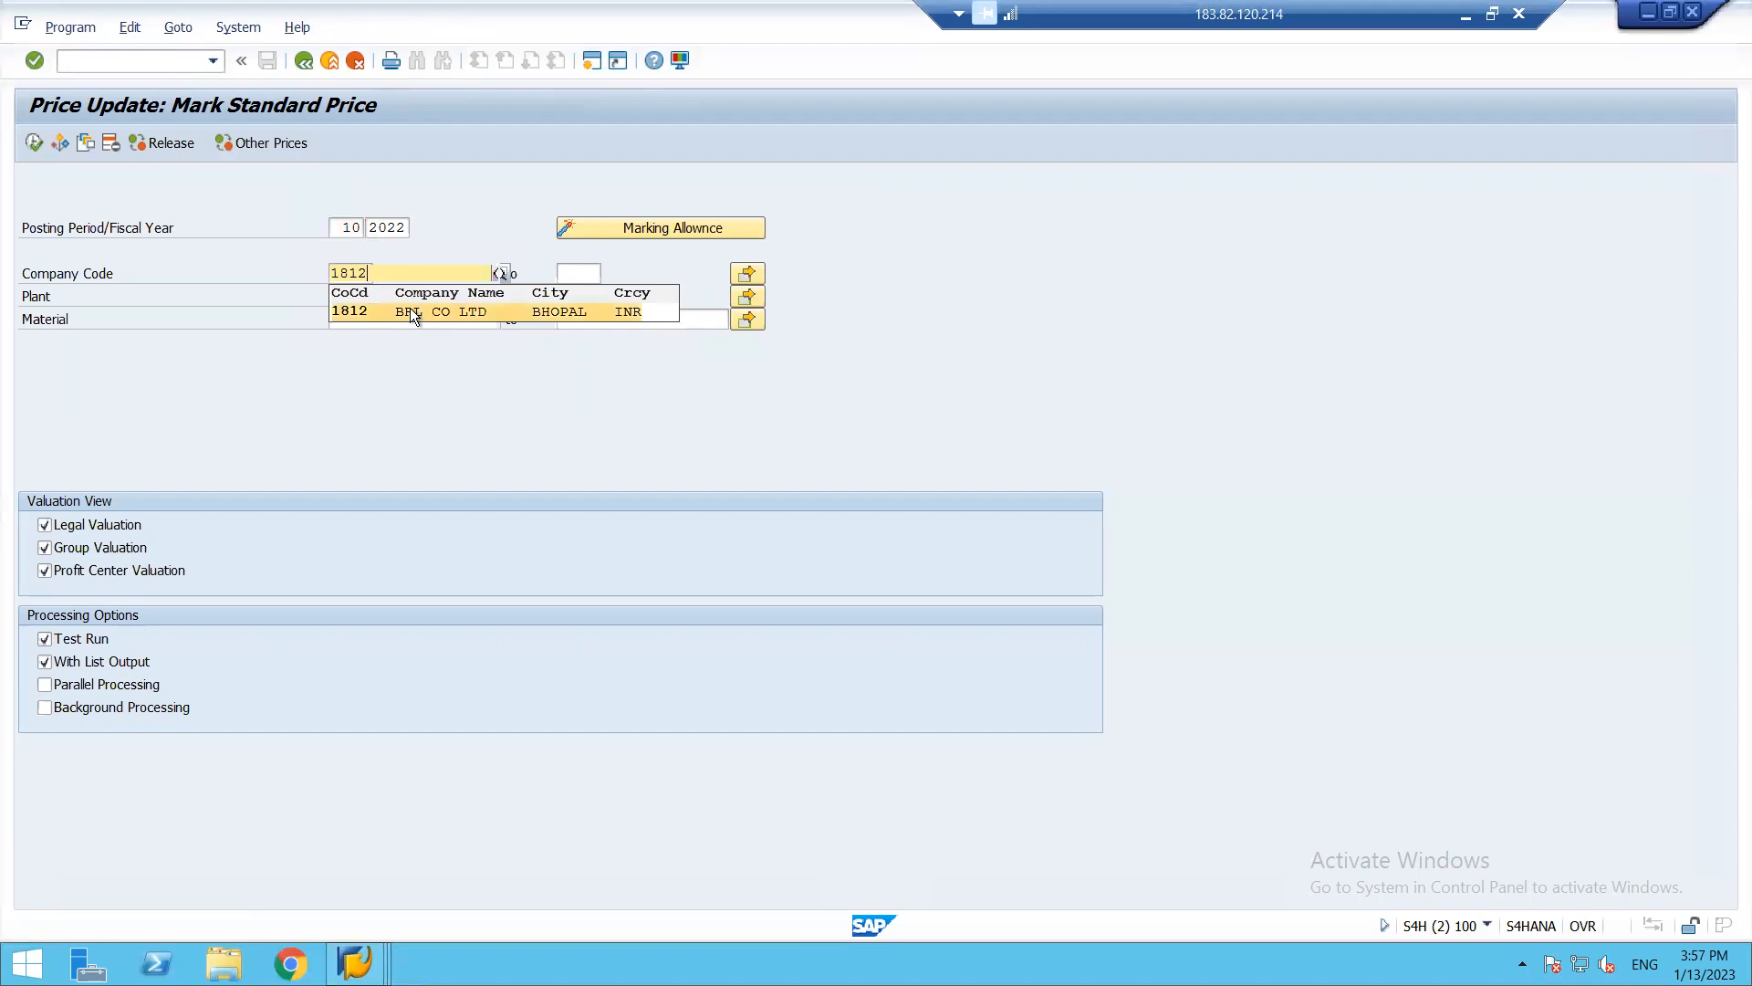
click(408, 308)
click(356, 294)
text(br18)
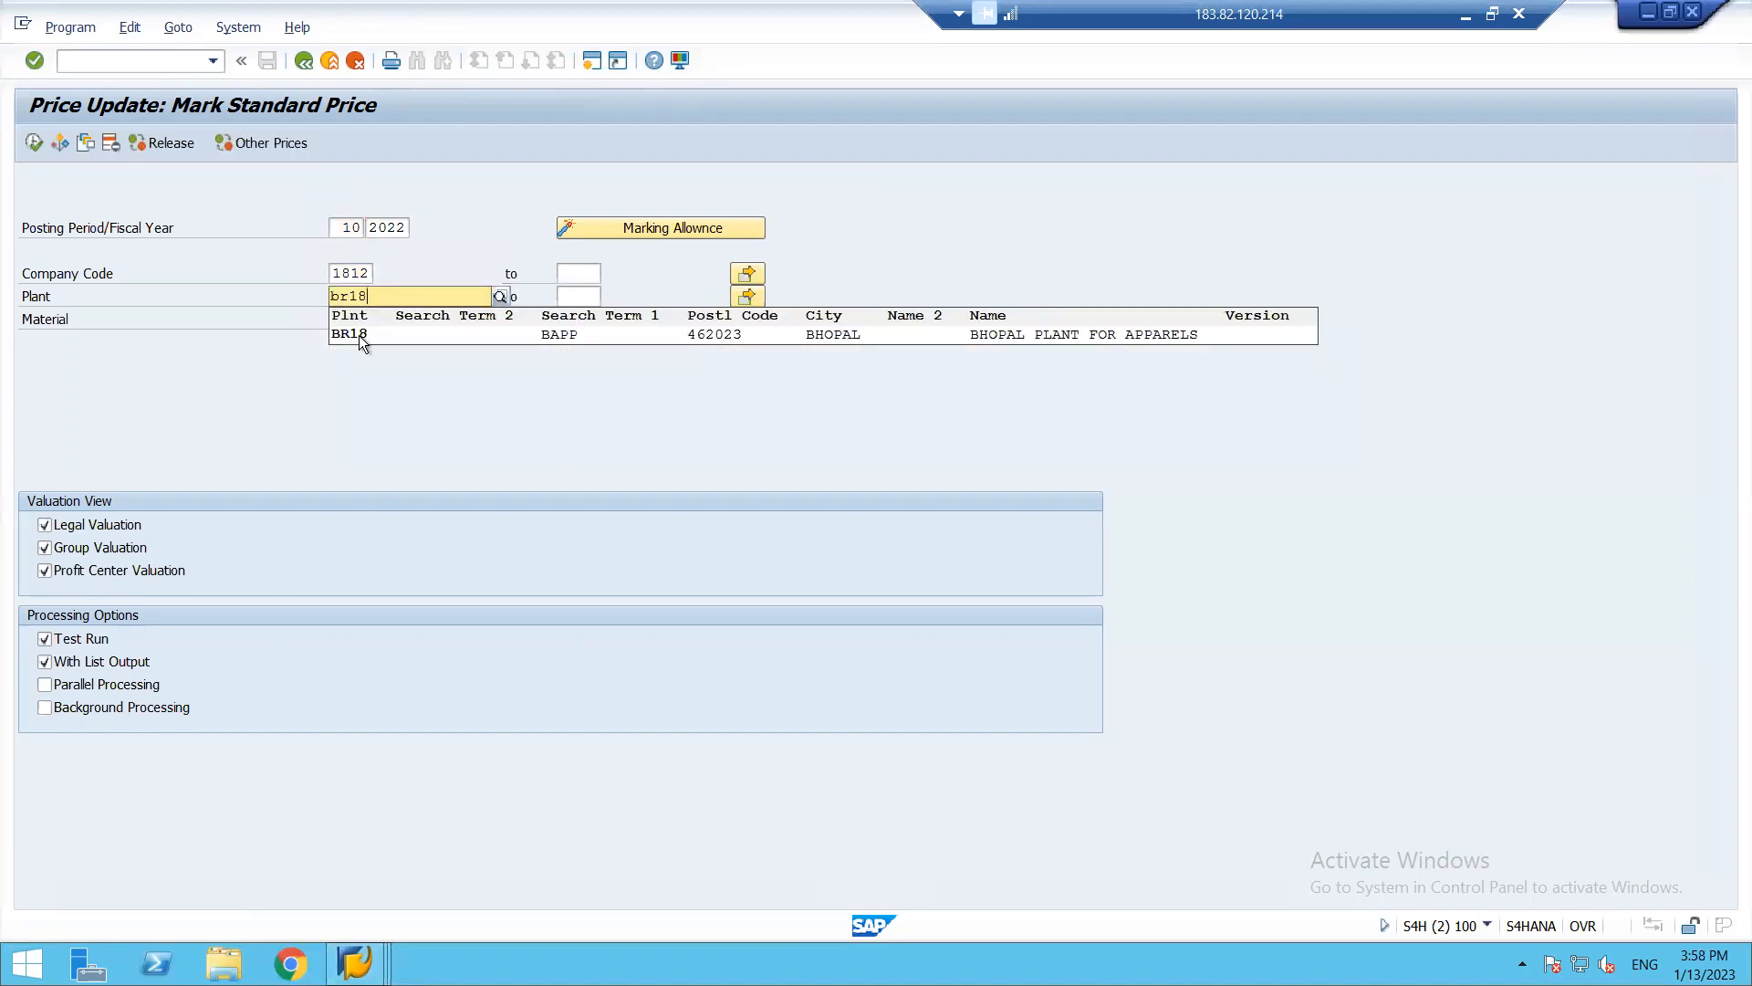
click(359, 336)
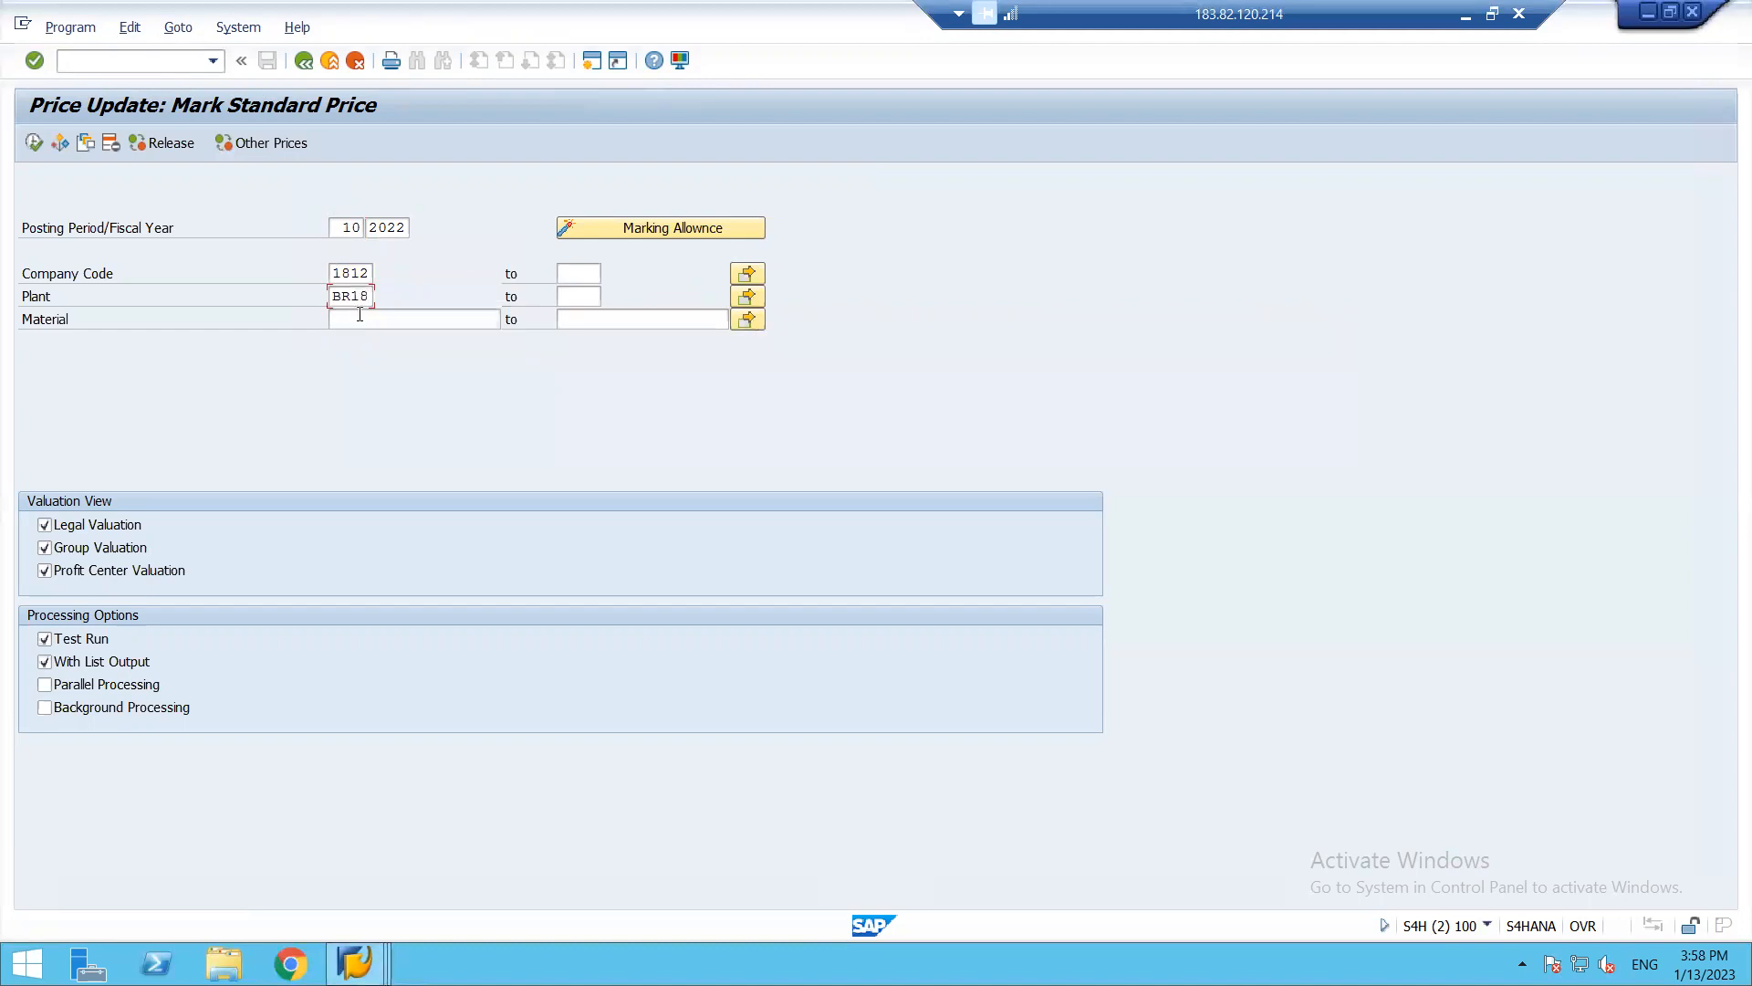
click(360, 315)
text(dress)
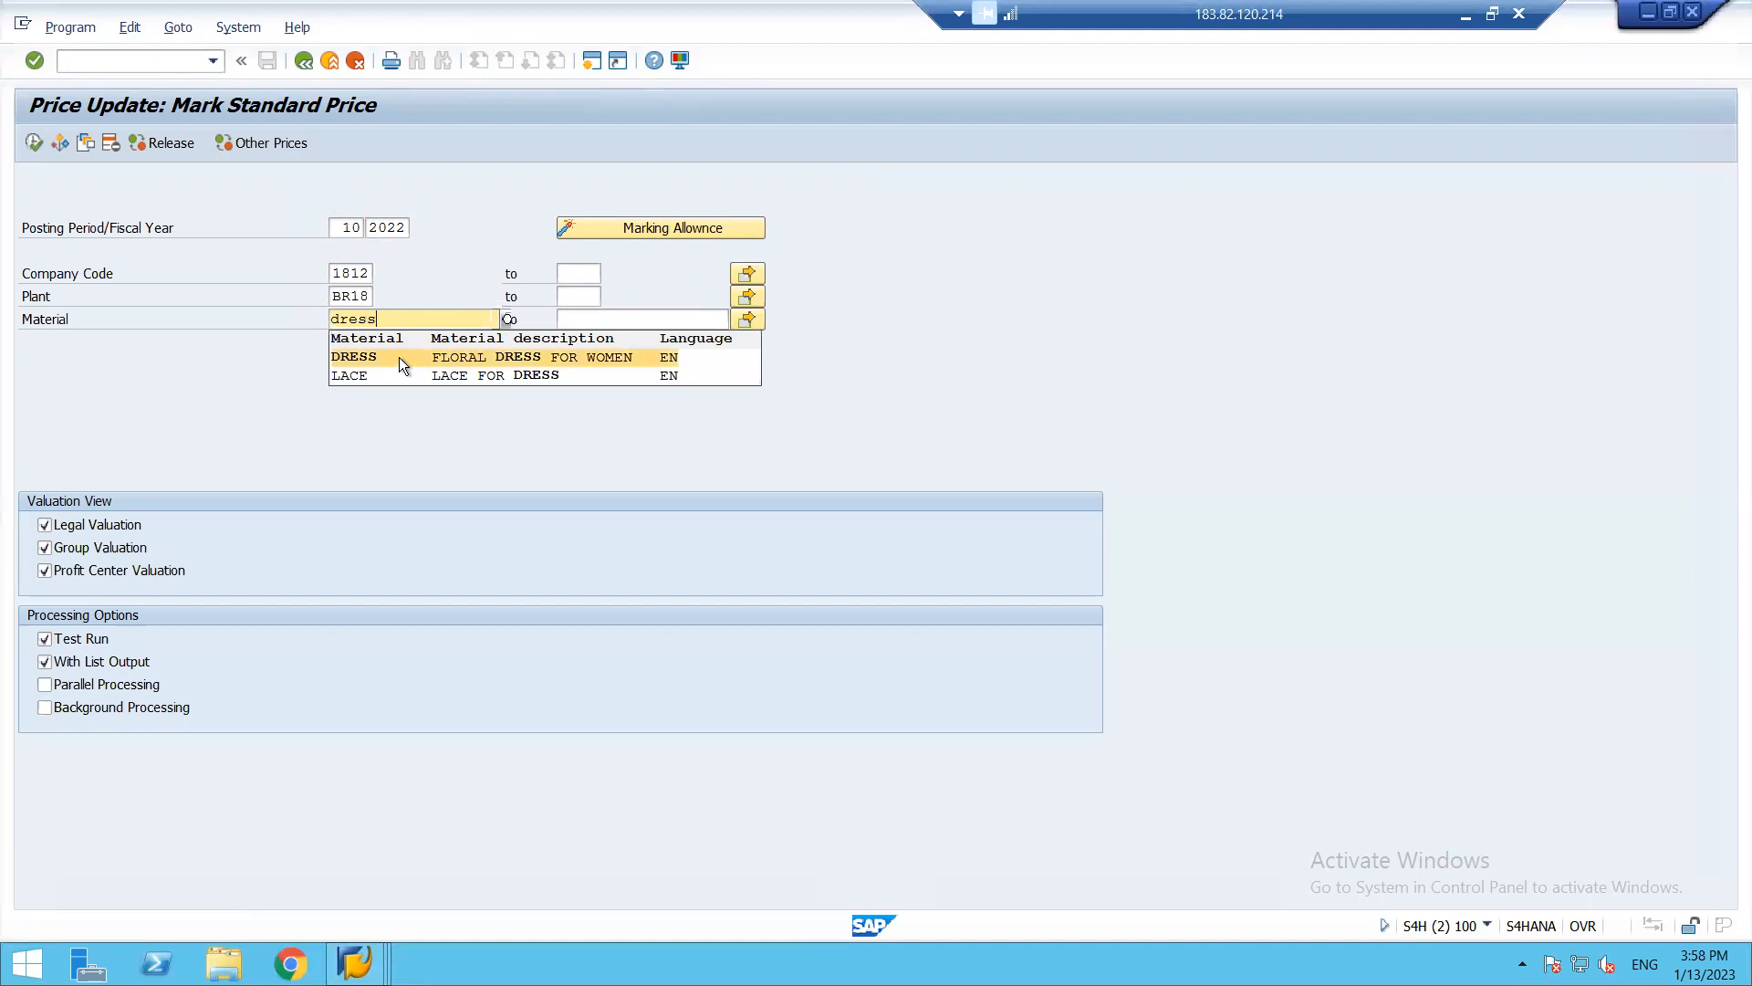
click(397, 357)
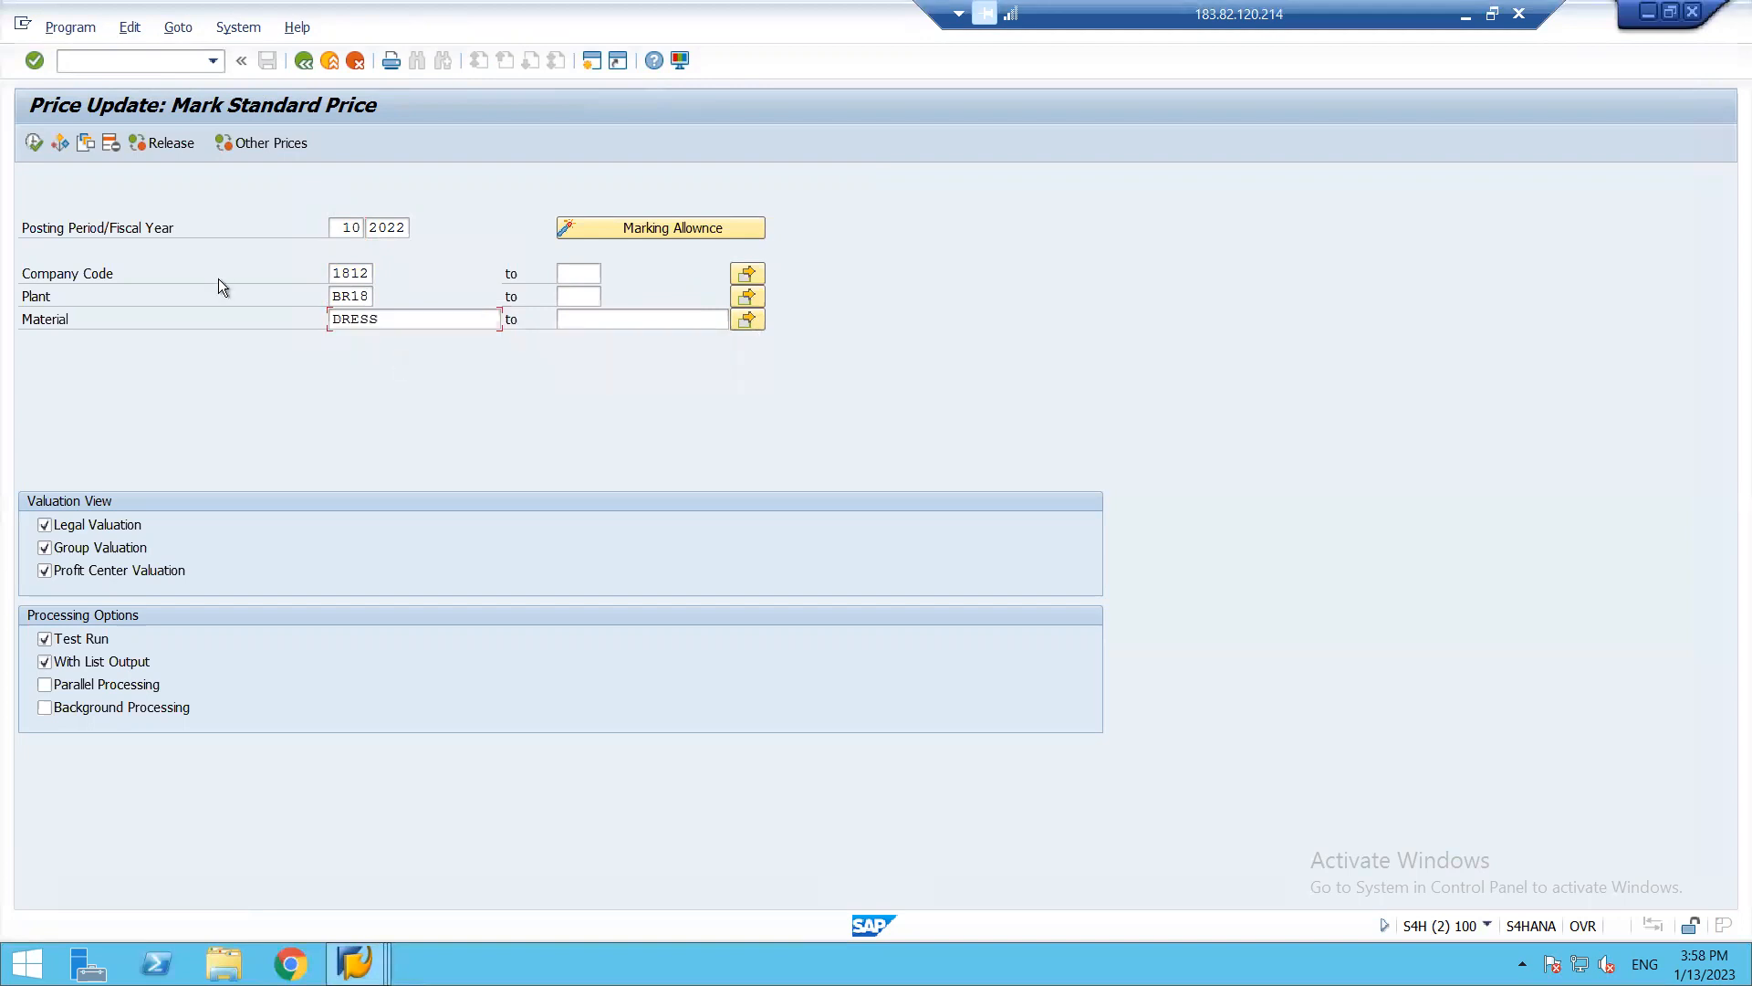
- Execute the marking test run for DRESS in plant BR18, review its log and planned price, and return to the selection screen
click(34, 142)
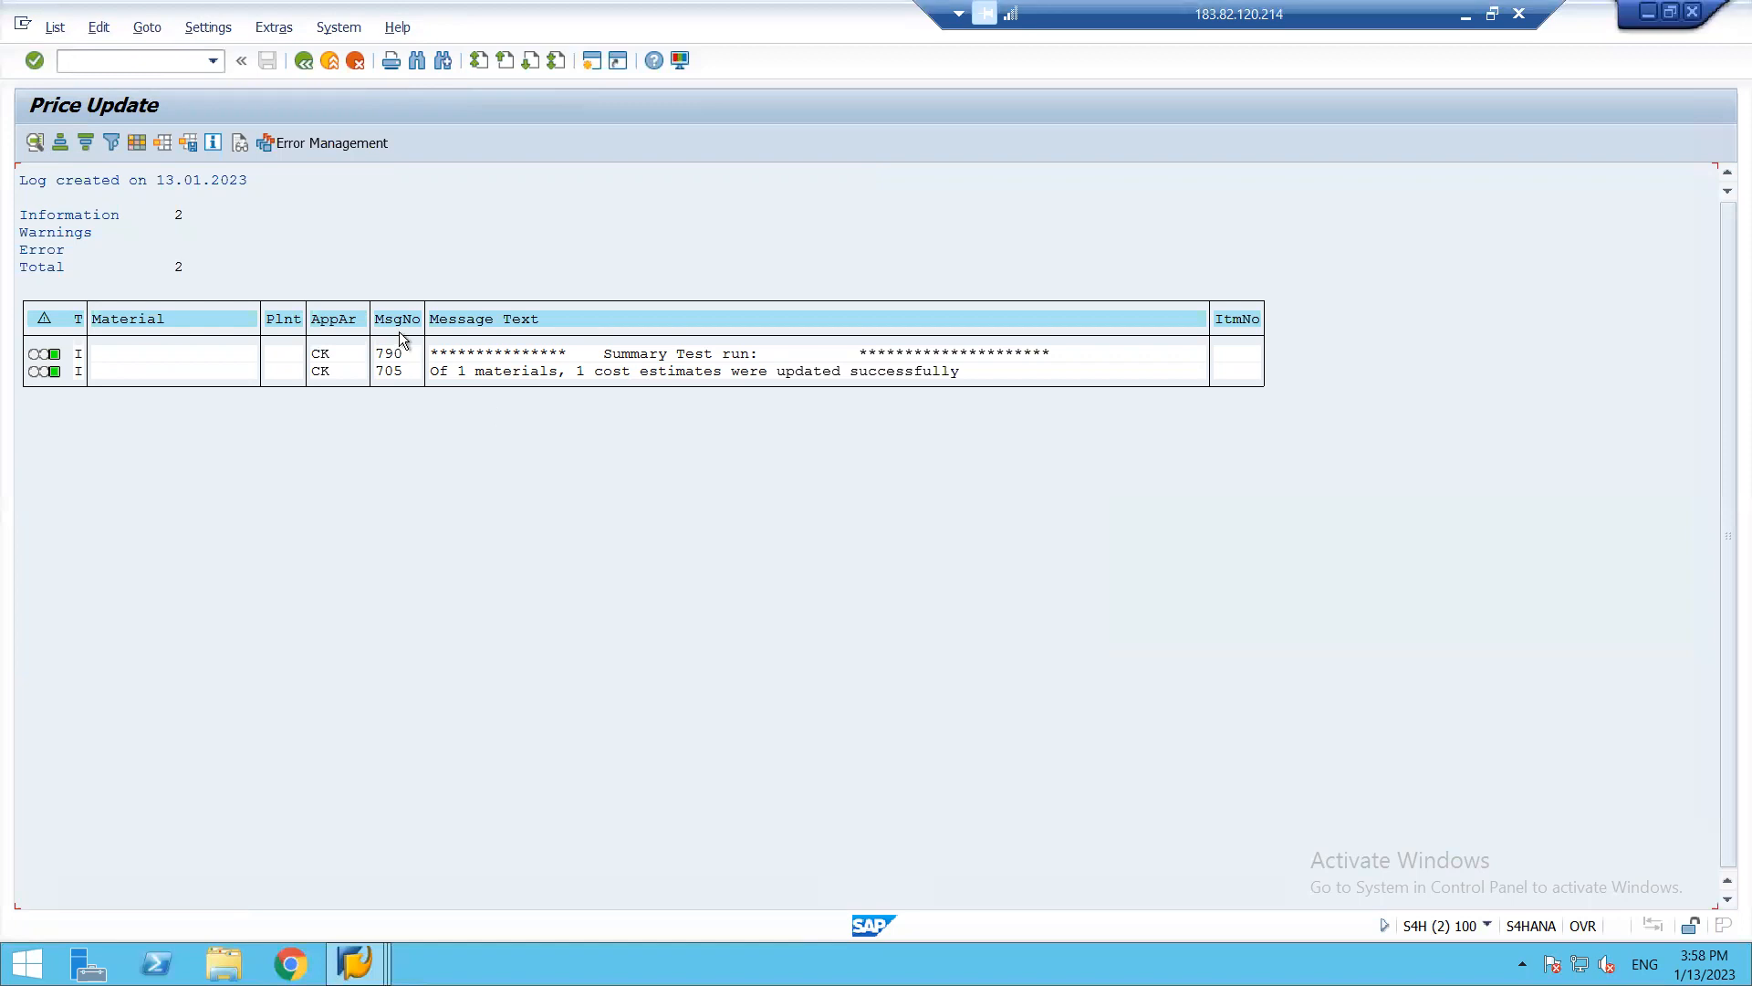
key(F3)
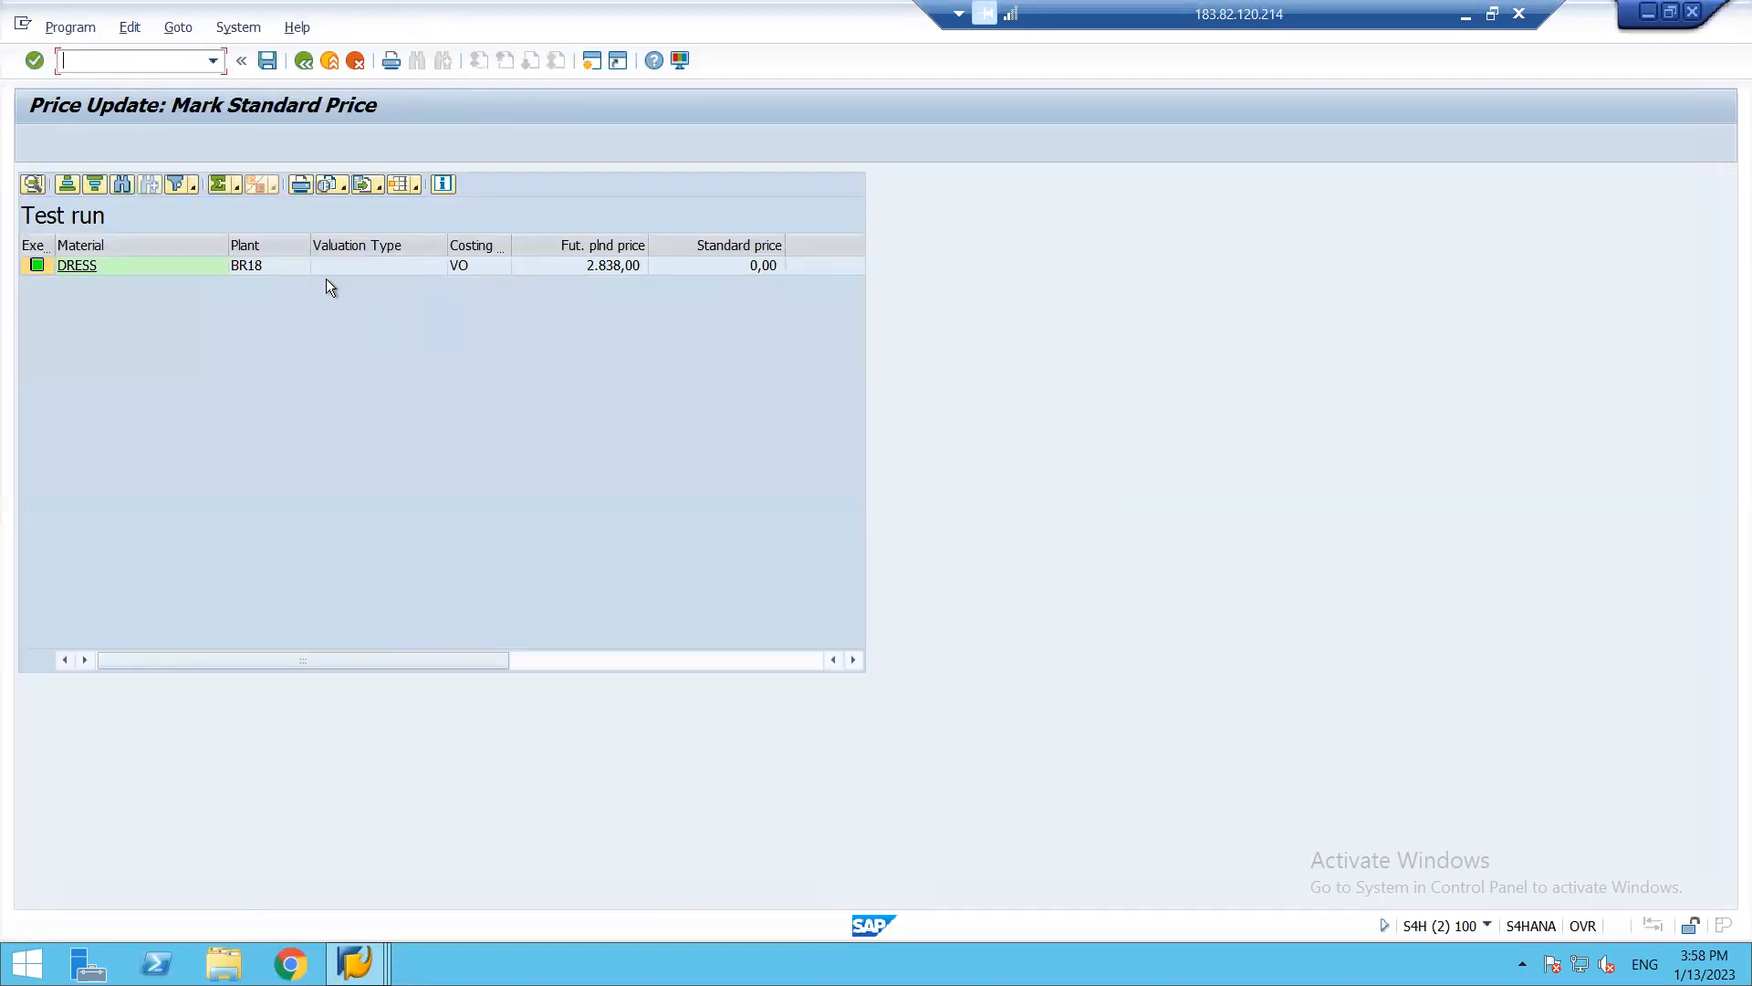
double_click(637, 265)
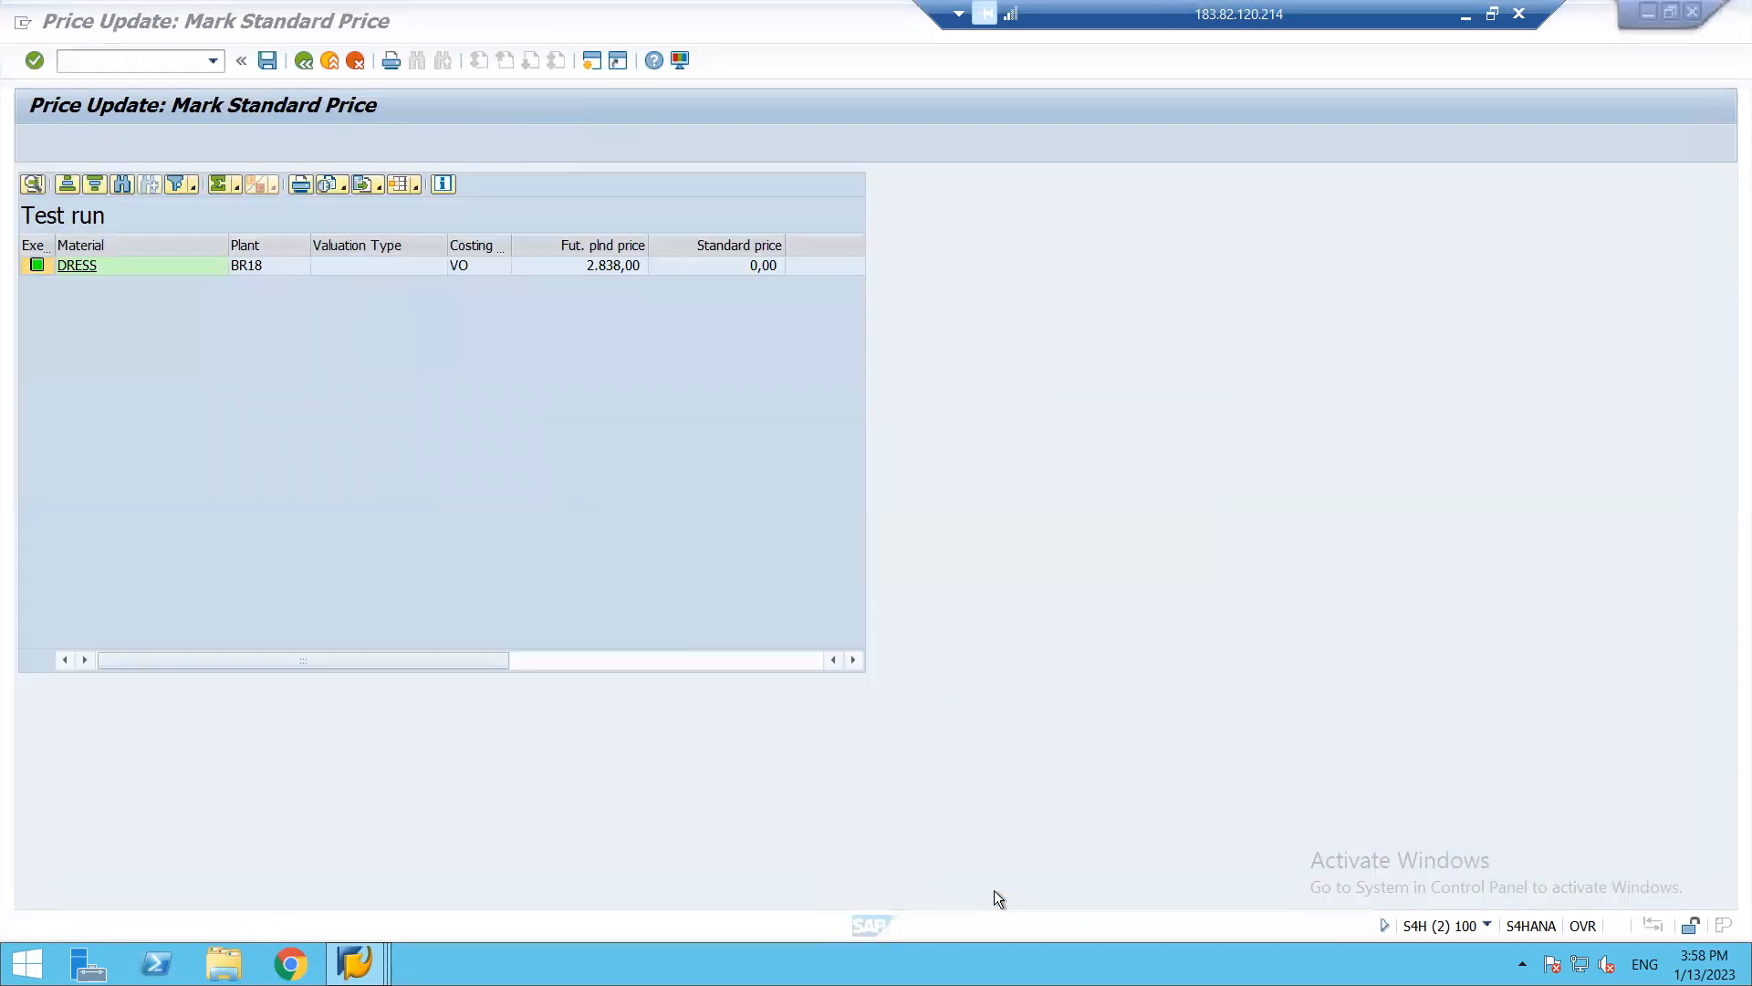
key(F3)
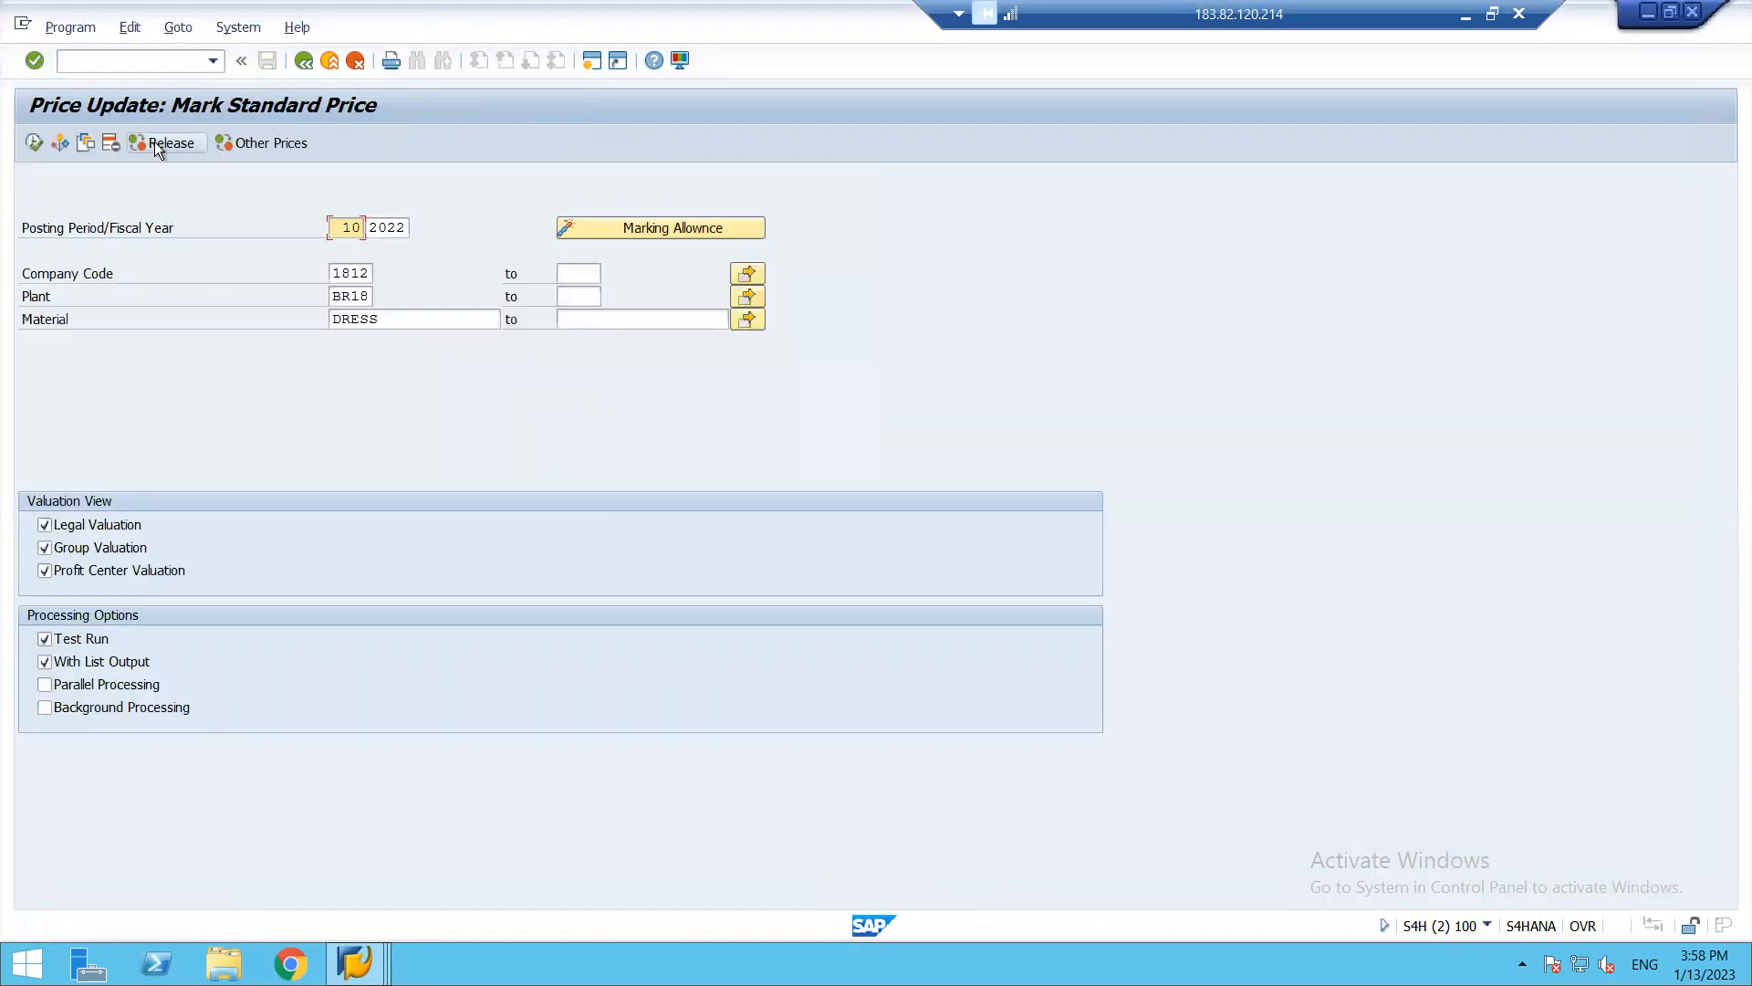
- Switch to releasing the standard price, turn off test run and list output, execute the release for DRESS and leave its log
click(155, 144)
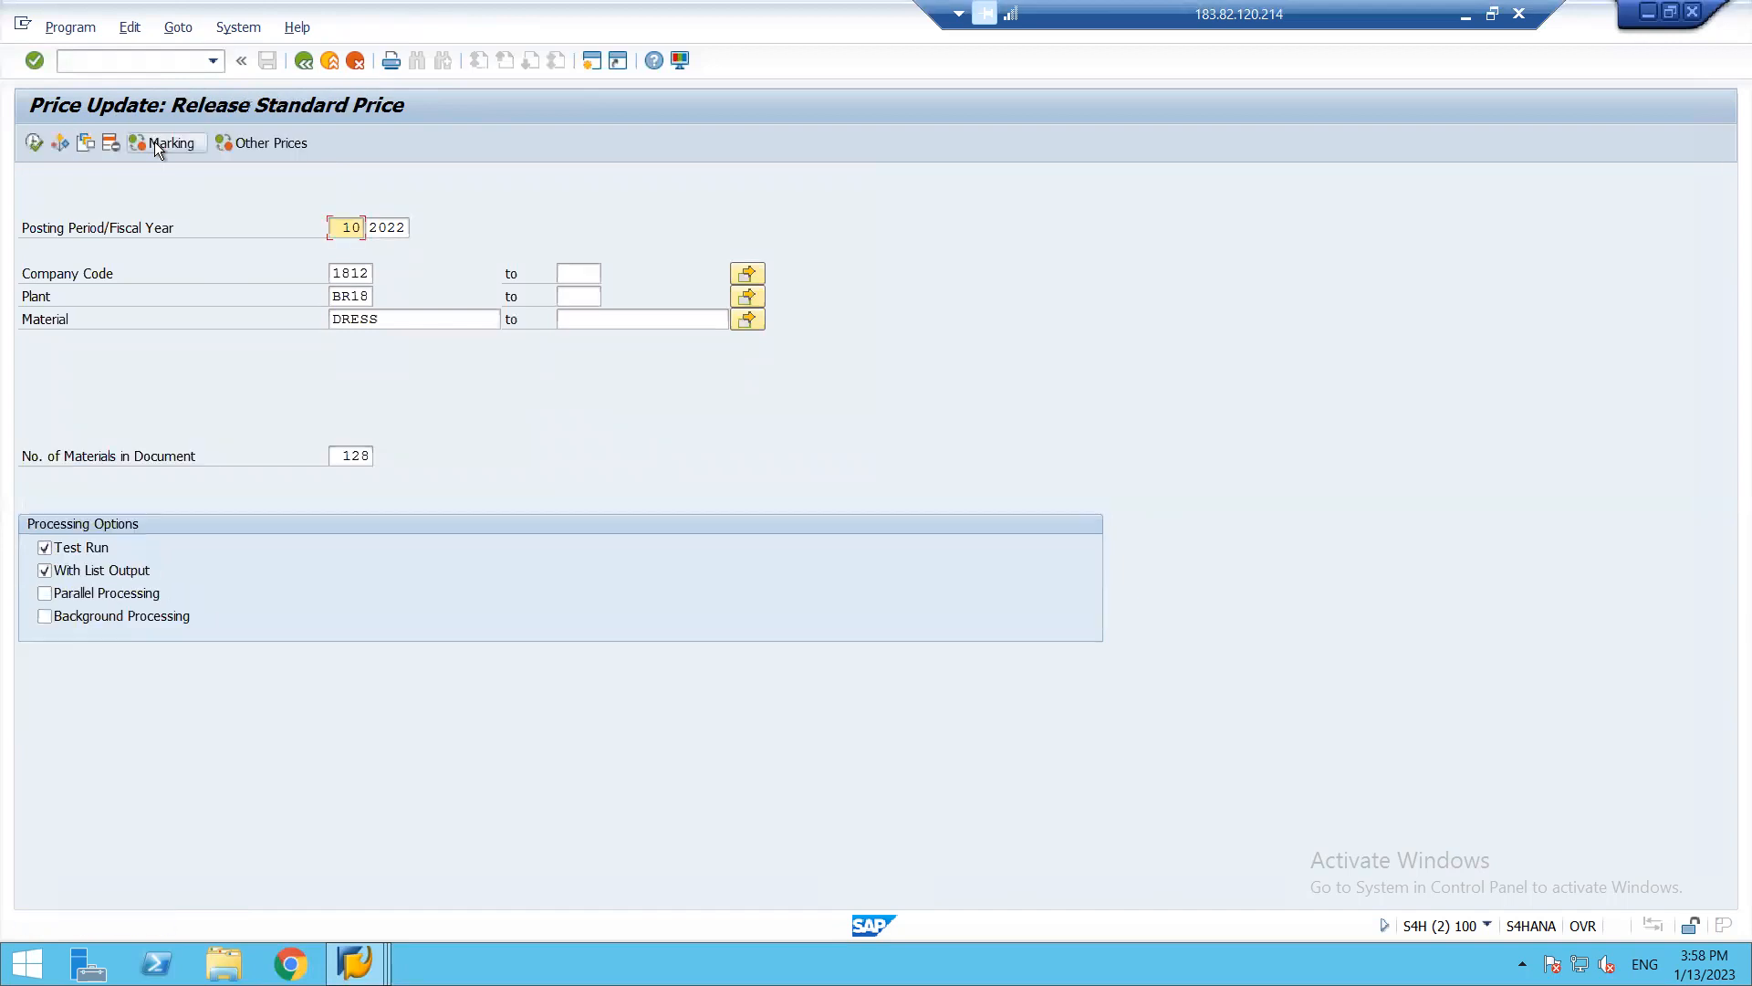
click(44, 548)
click(44, 571)
click(34, 145)
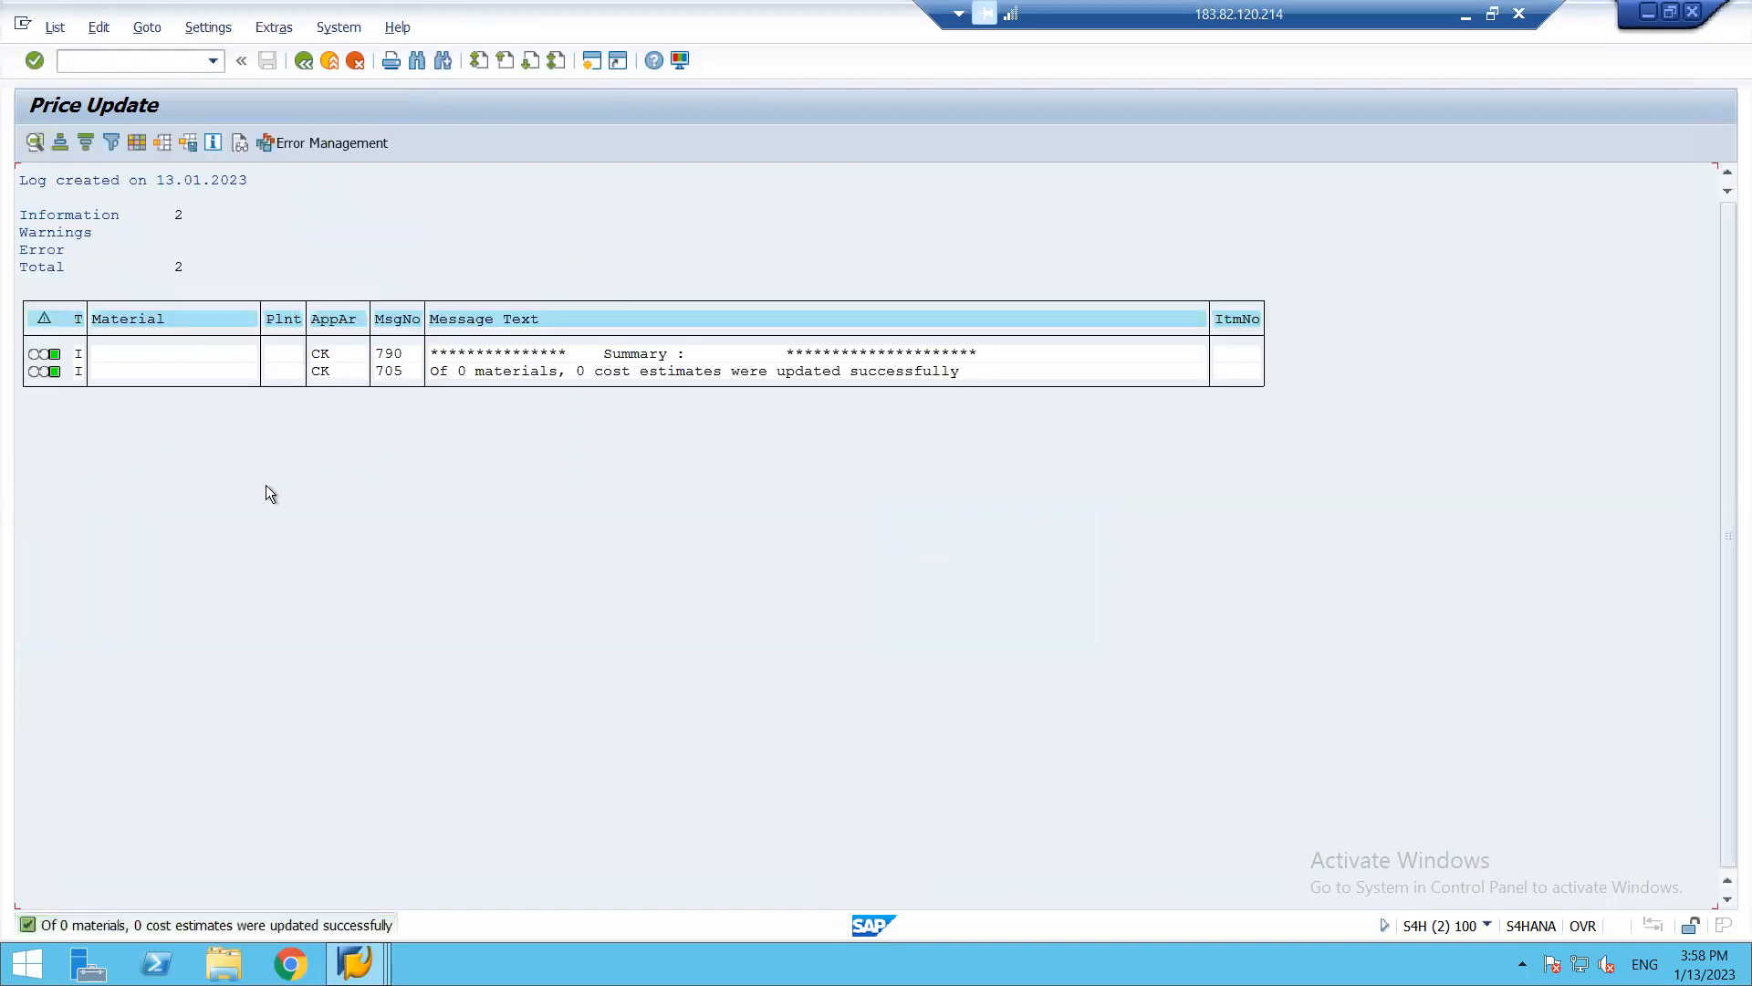
click(304, 74)
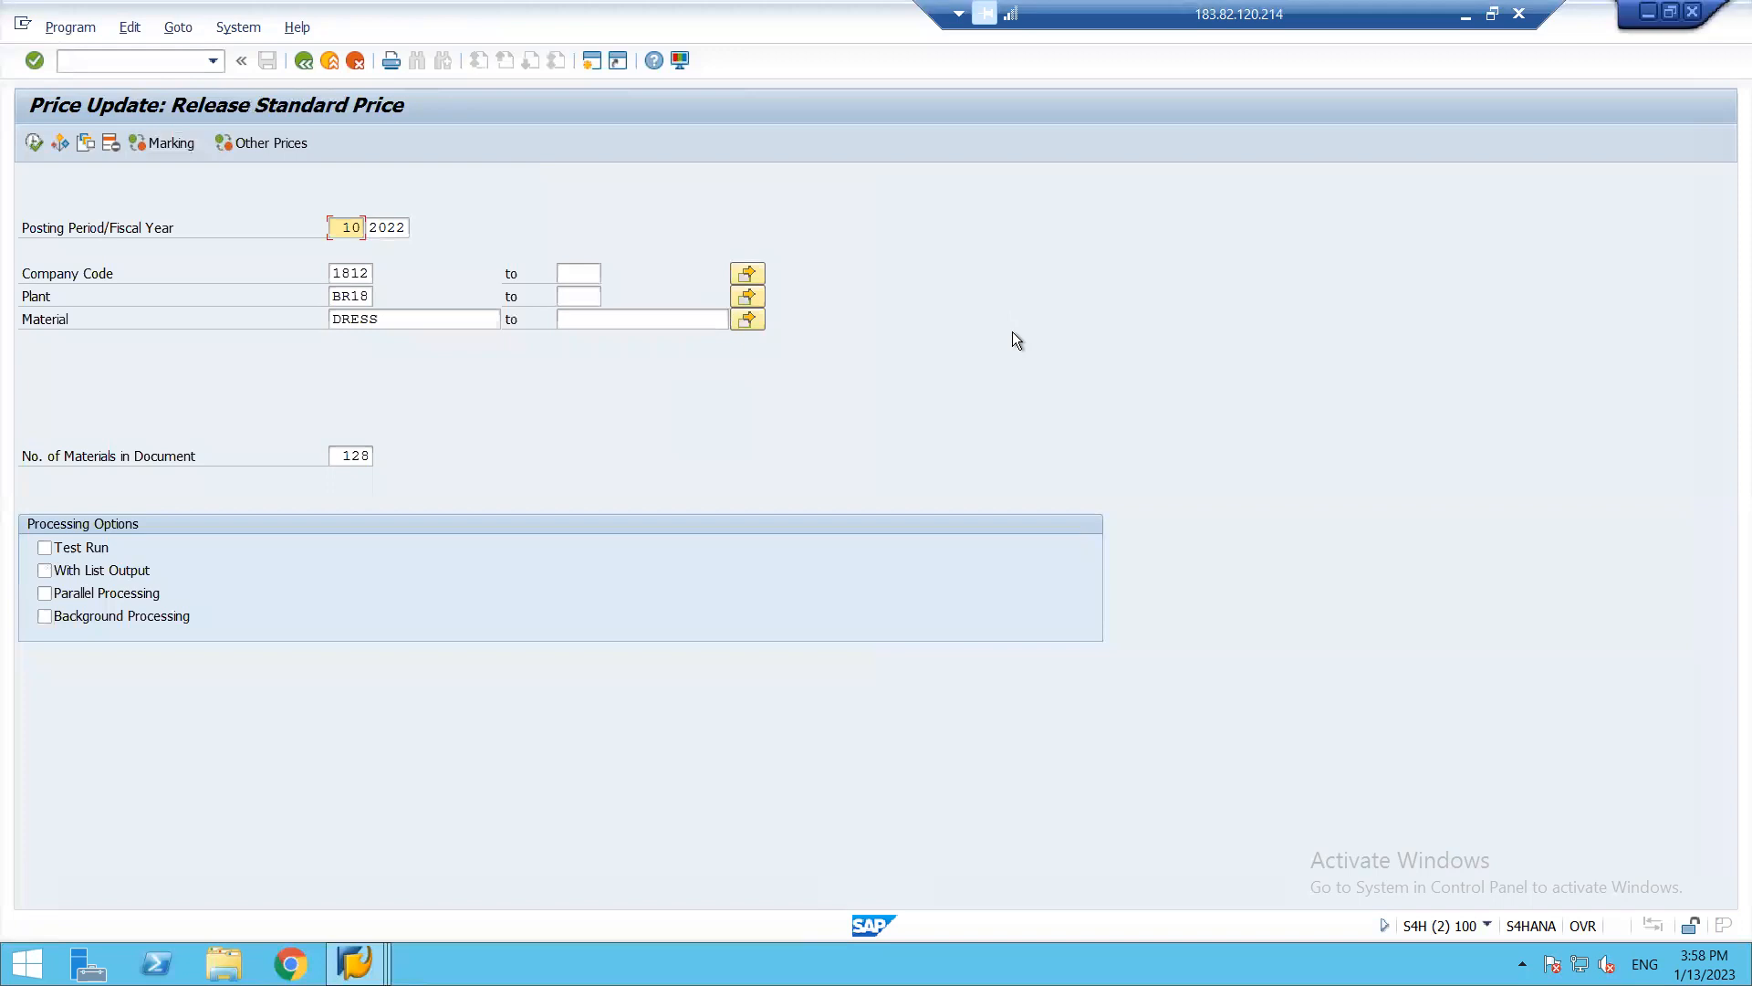
- Exit the price update and minimize the remote session to show the PRODUCT COSTING presentation in PowerPoint
key(F3)
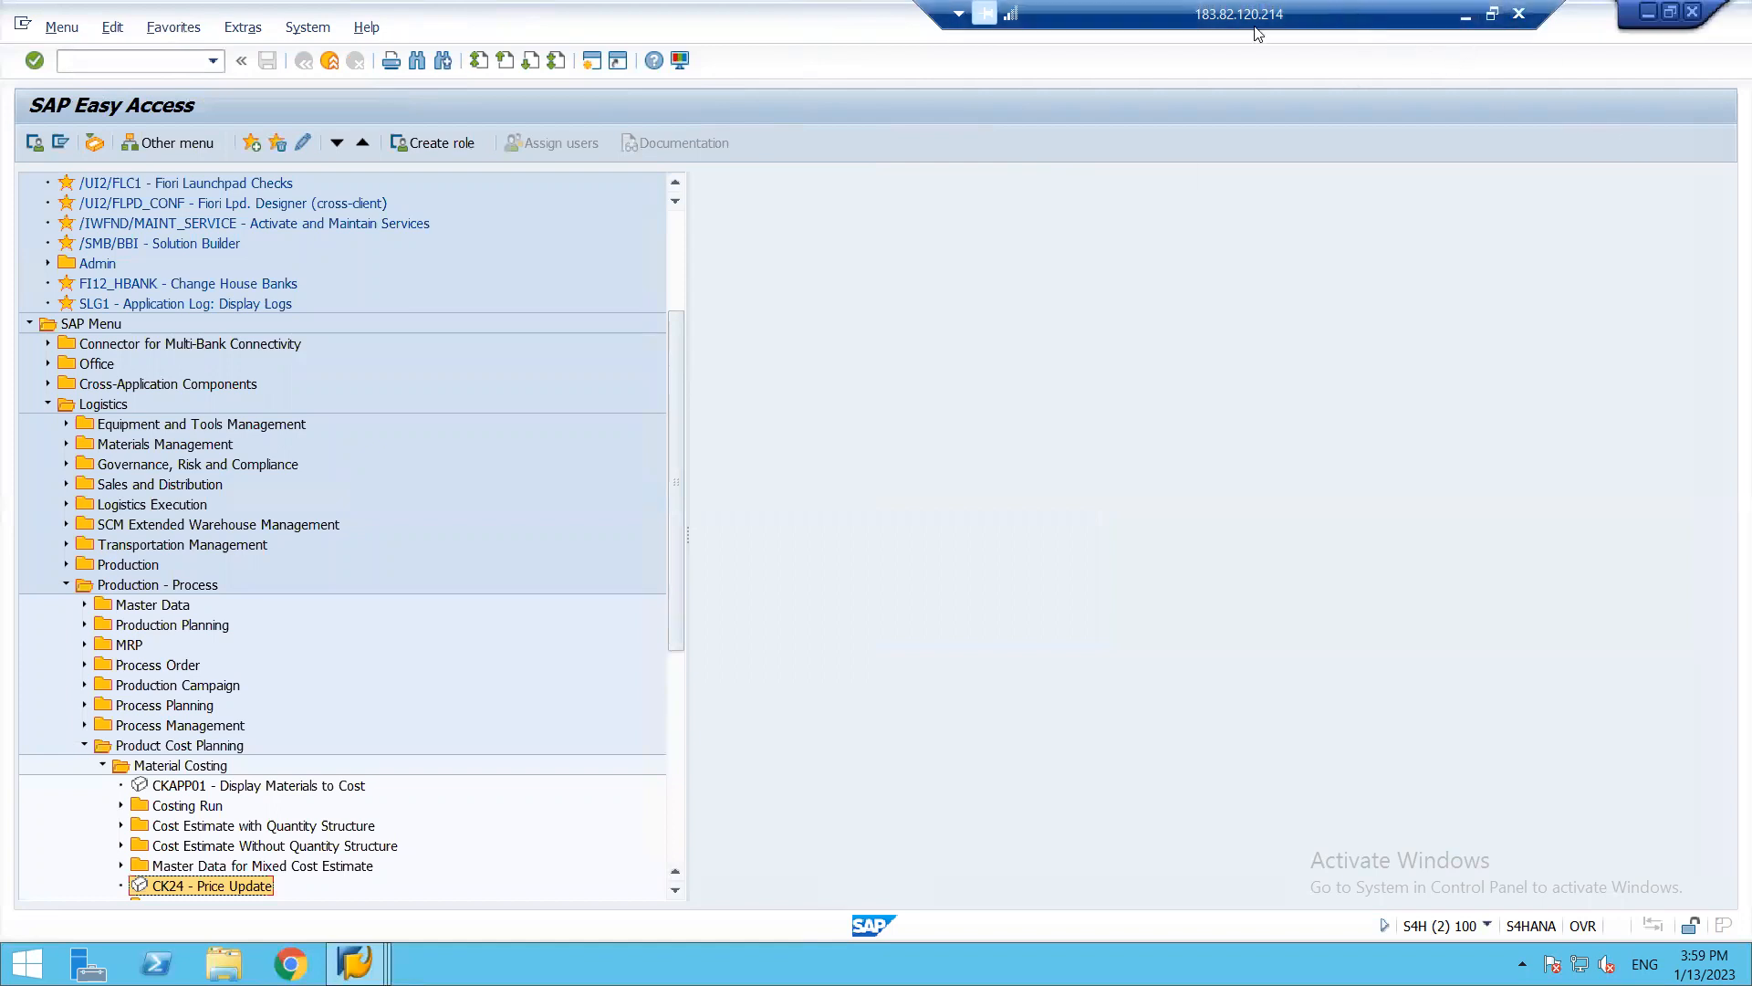
click(1465, 15)
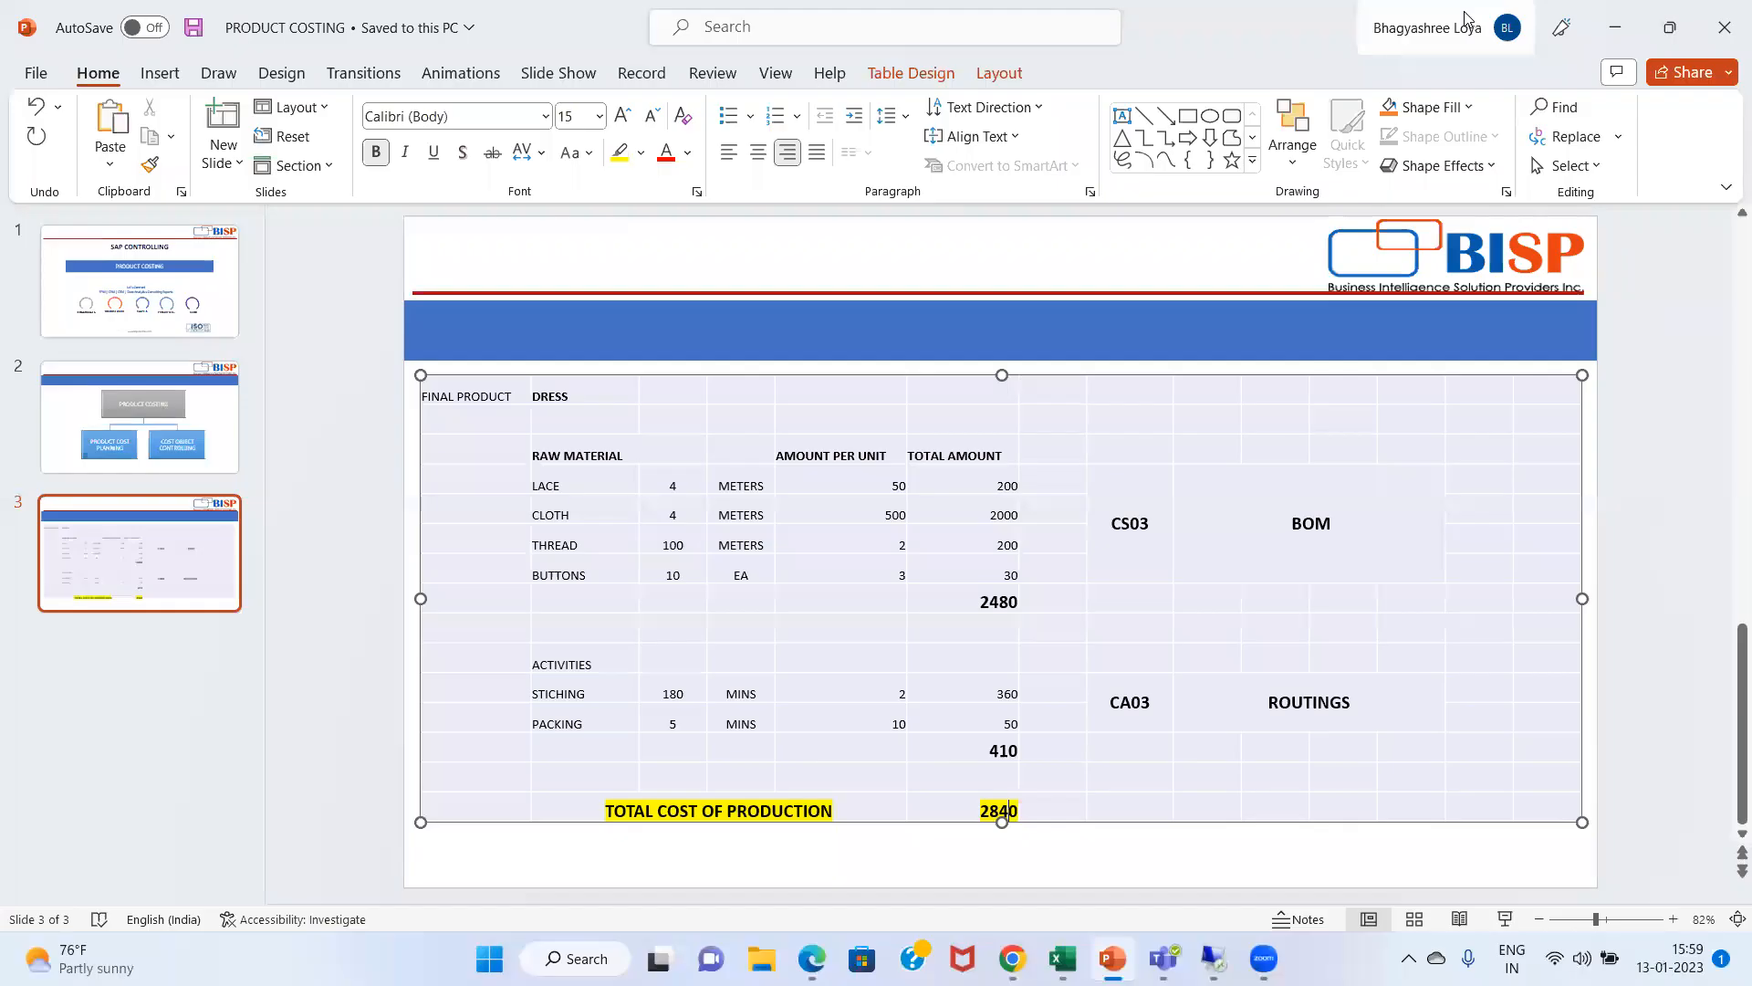